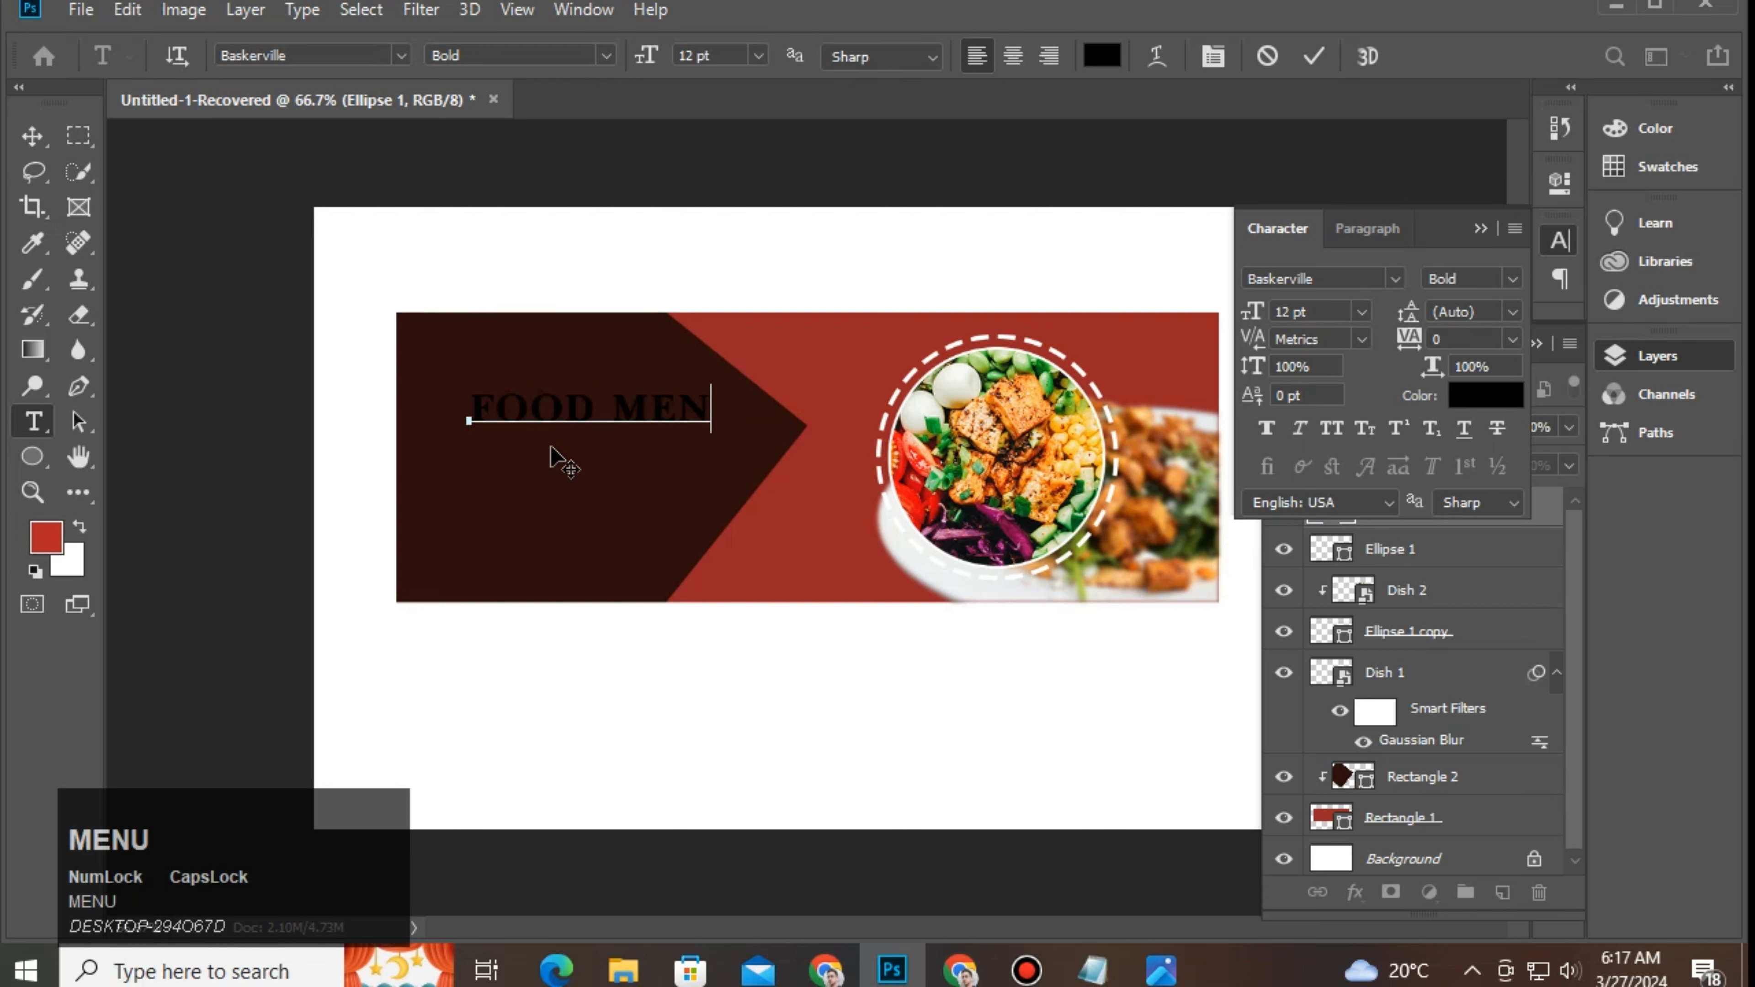
Step: Recolour the FOOD MENU heading text white (#ffffff)
{"action": "left_click_drag", "start_coordinate": [740, 413], "coordinate": [469, 413]}
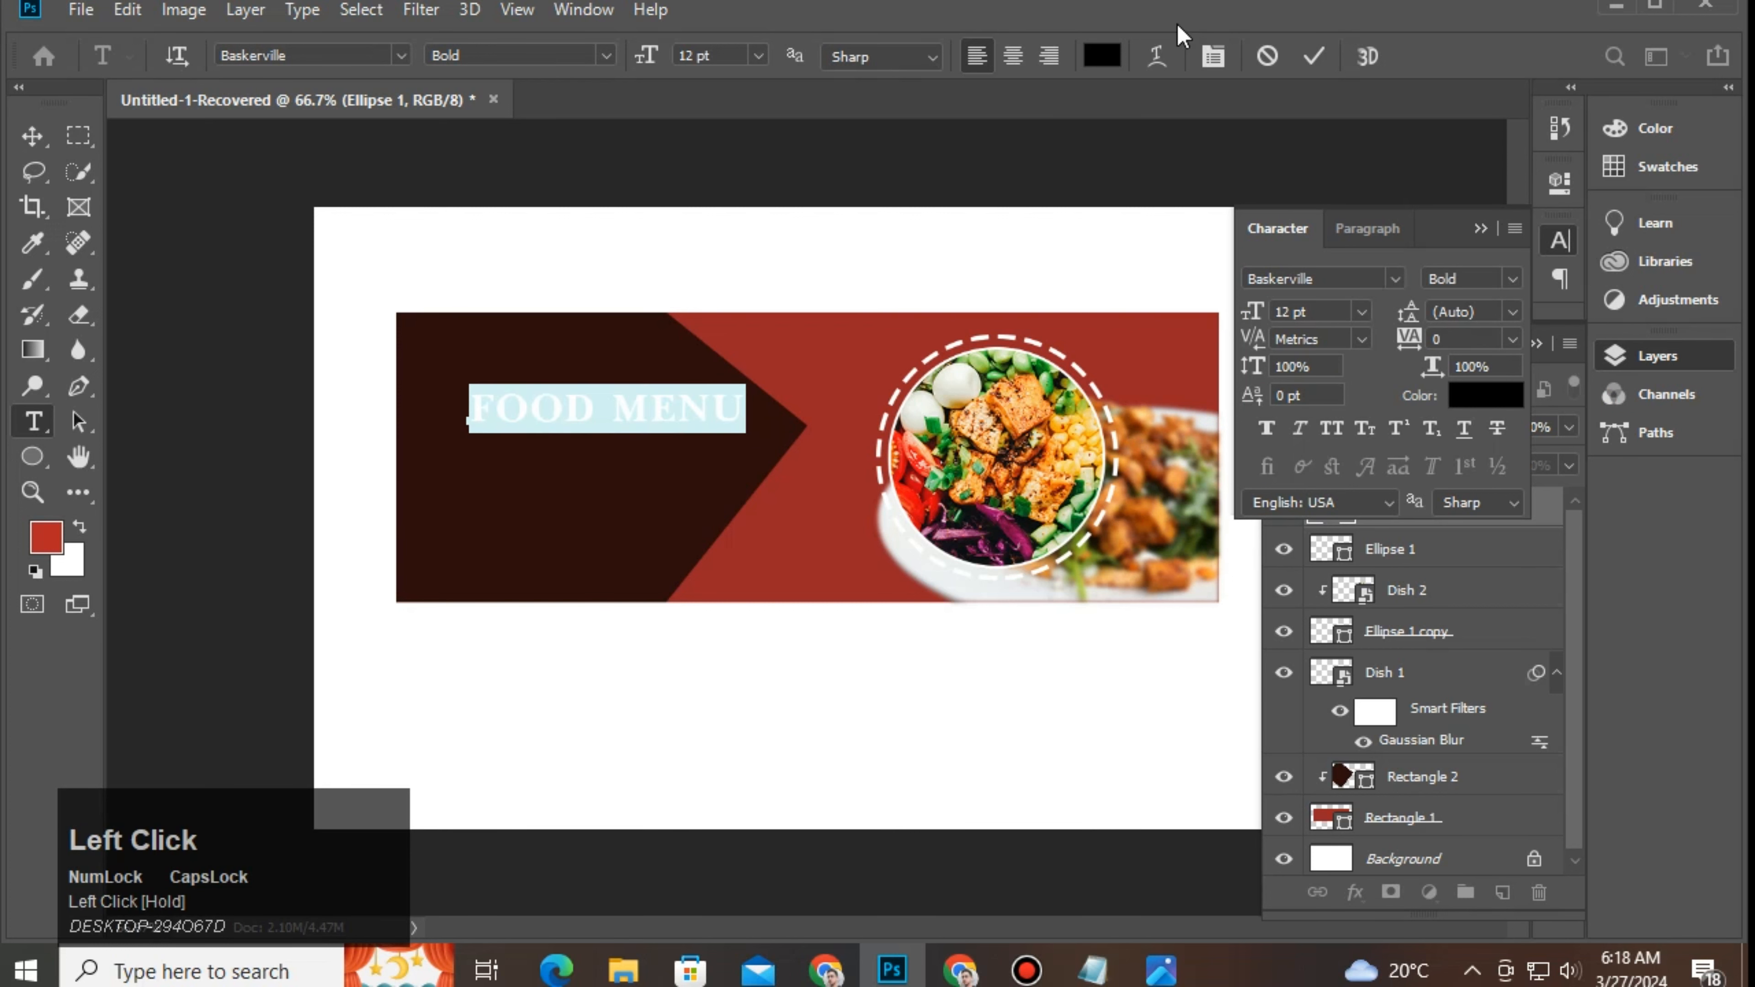
{"action": "left_click", "coordinate": [1102, 55]}
{"action": "type", "text": "ffffff"}
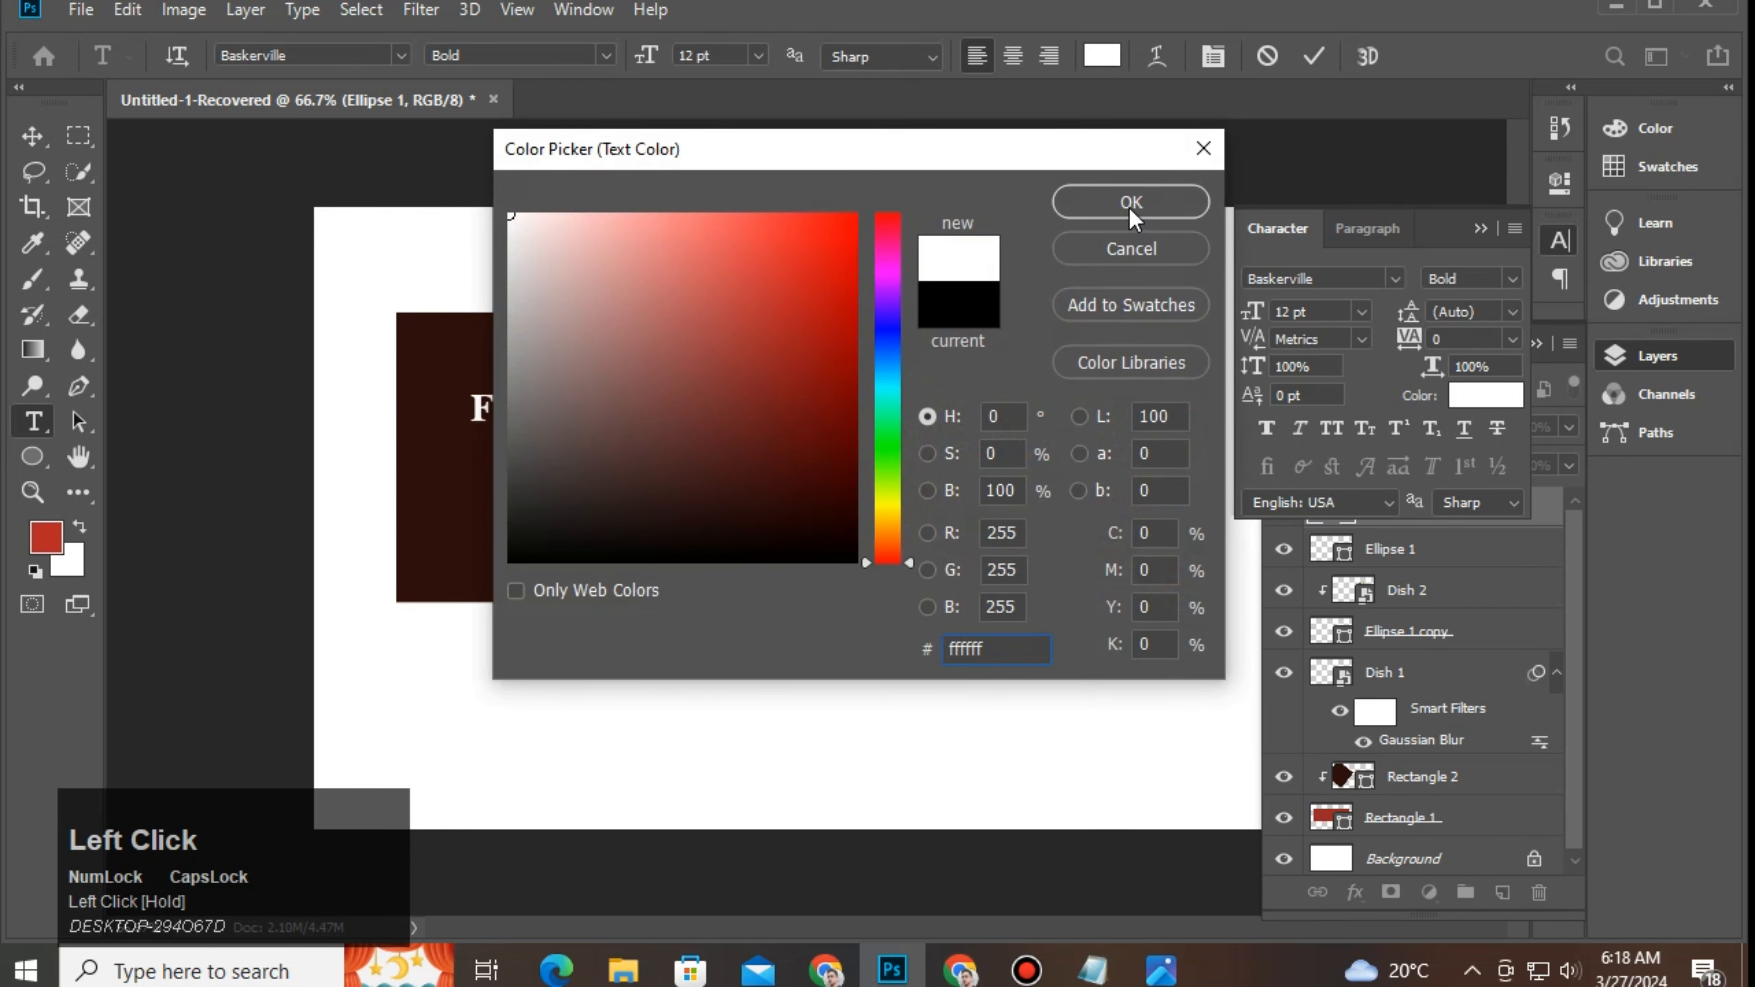
{"action": "left_click", "coordinate": [1131, 203]}
{"action": "left_click", "coordinate": [1315, 57]}
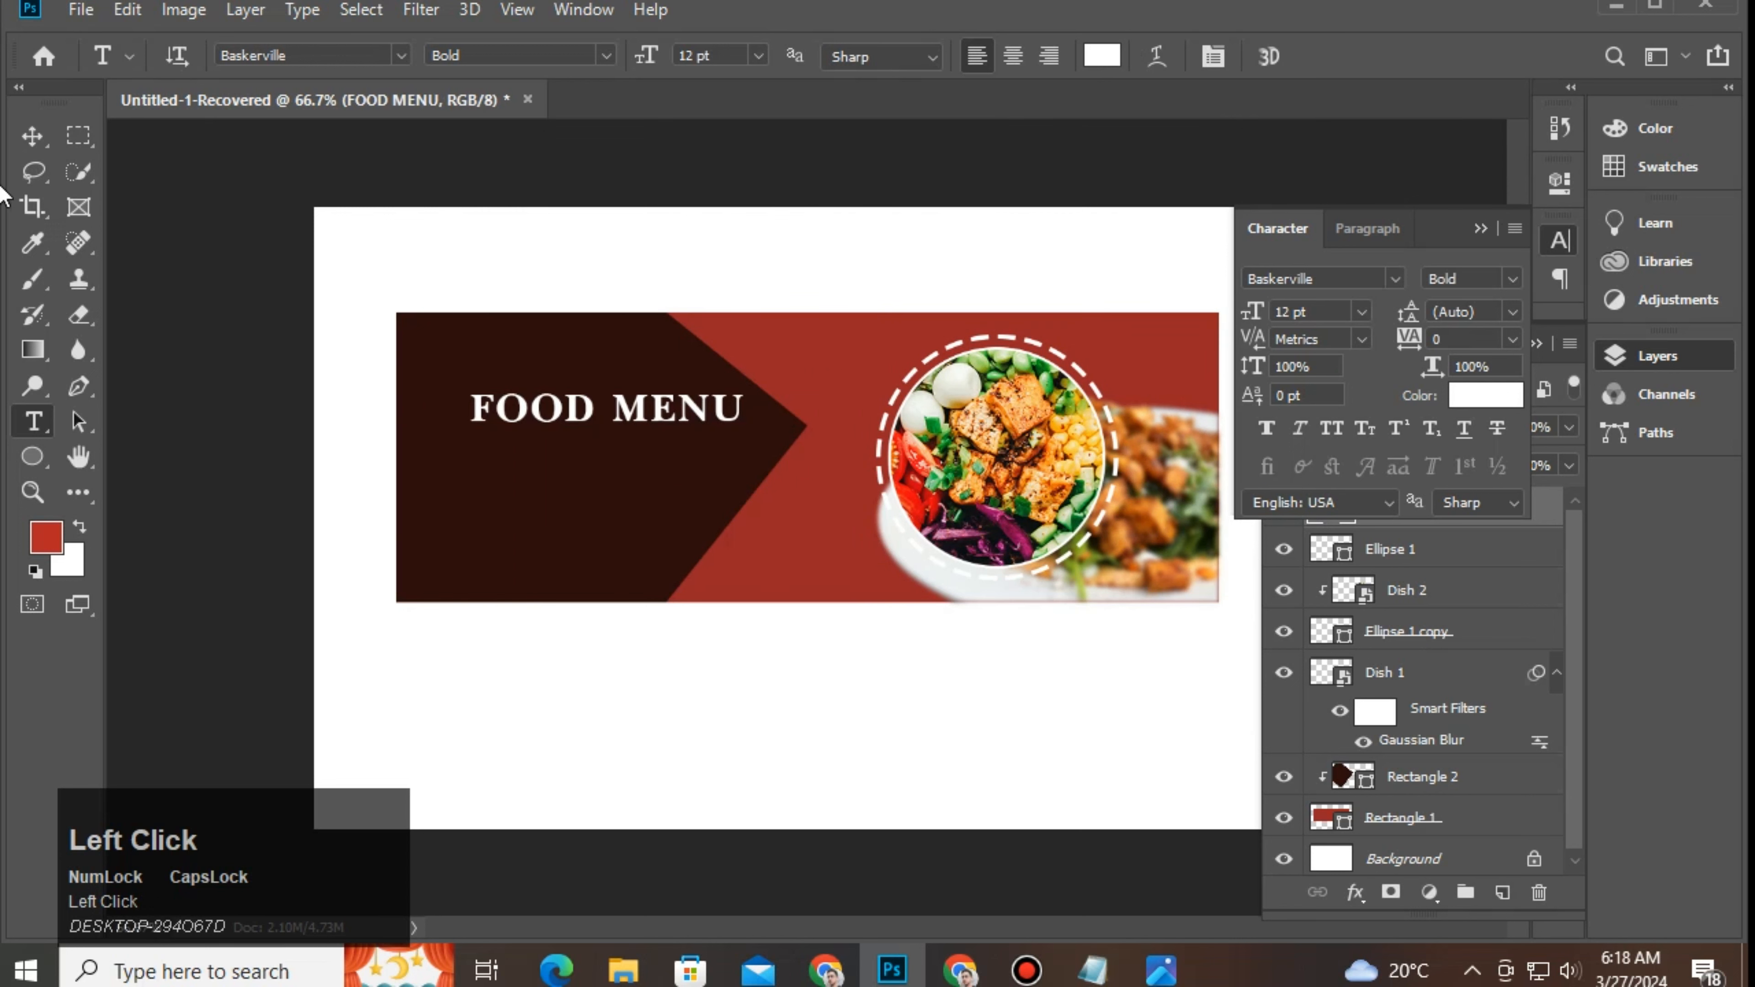
Step: Shift the FOOD MENU heading slightly to the left
{"action": "left_click", "coordinate": [33, 143]}
{"action": "left_click_drag", "start_coordinate": [680, 417], "coordinate": [638, 420]}
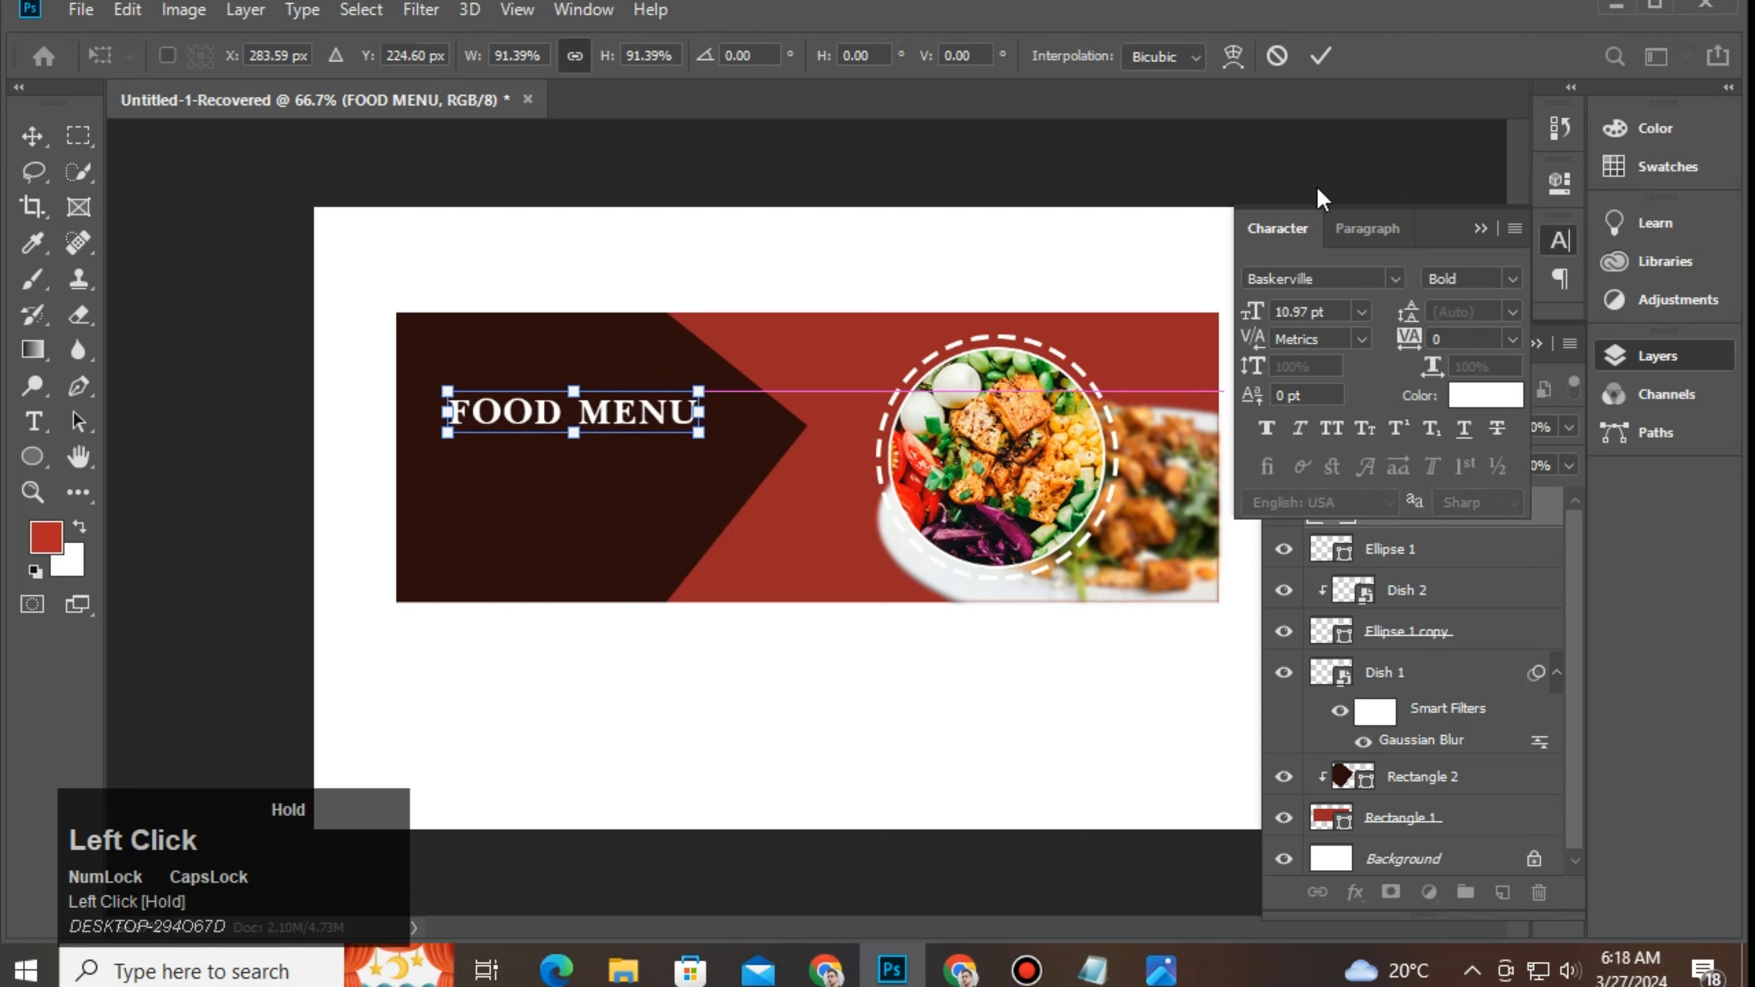
{"action": "left_click", "coordinate": [656, 294]}
{"action": "left_click", "coordinate": [641, 419]}
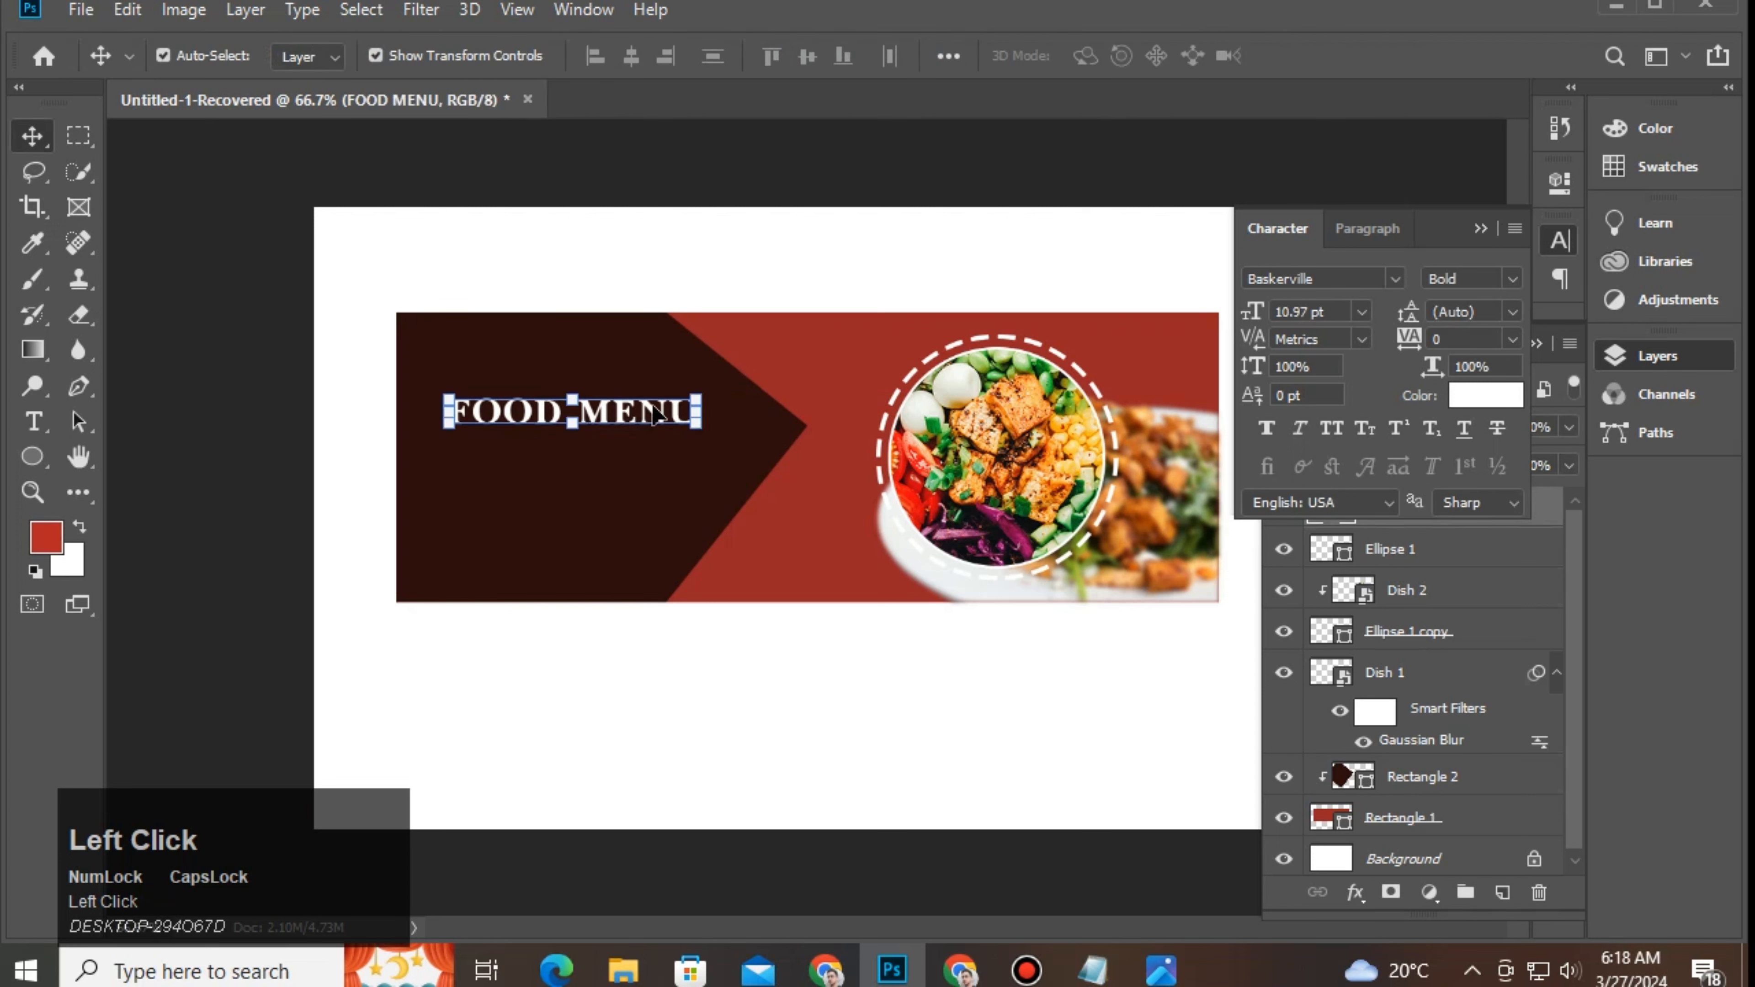
{"action": "key", "text": "Left"}
Step: Duplicate the FOOD MENU heading just above itself and edit the copy's text
{"action": "left_click", "coordinate": [674, 404]}
{"action": "left_click", "coordinate": [662, 413]}
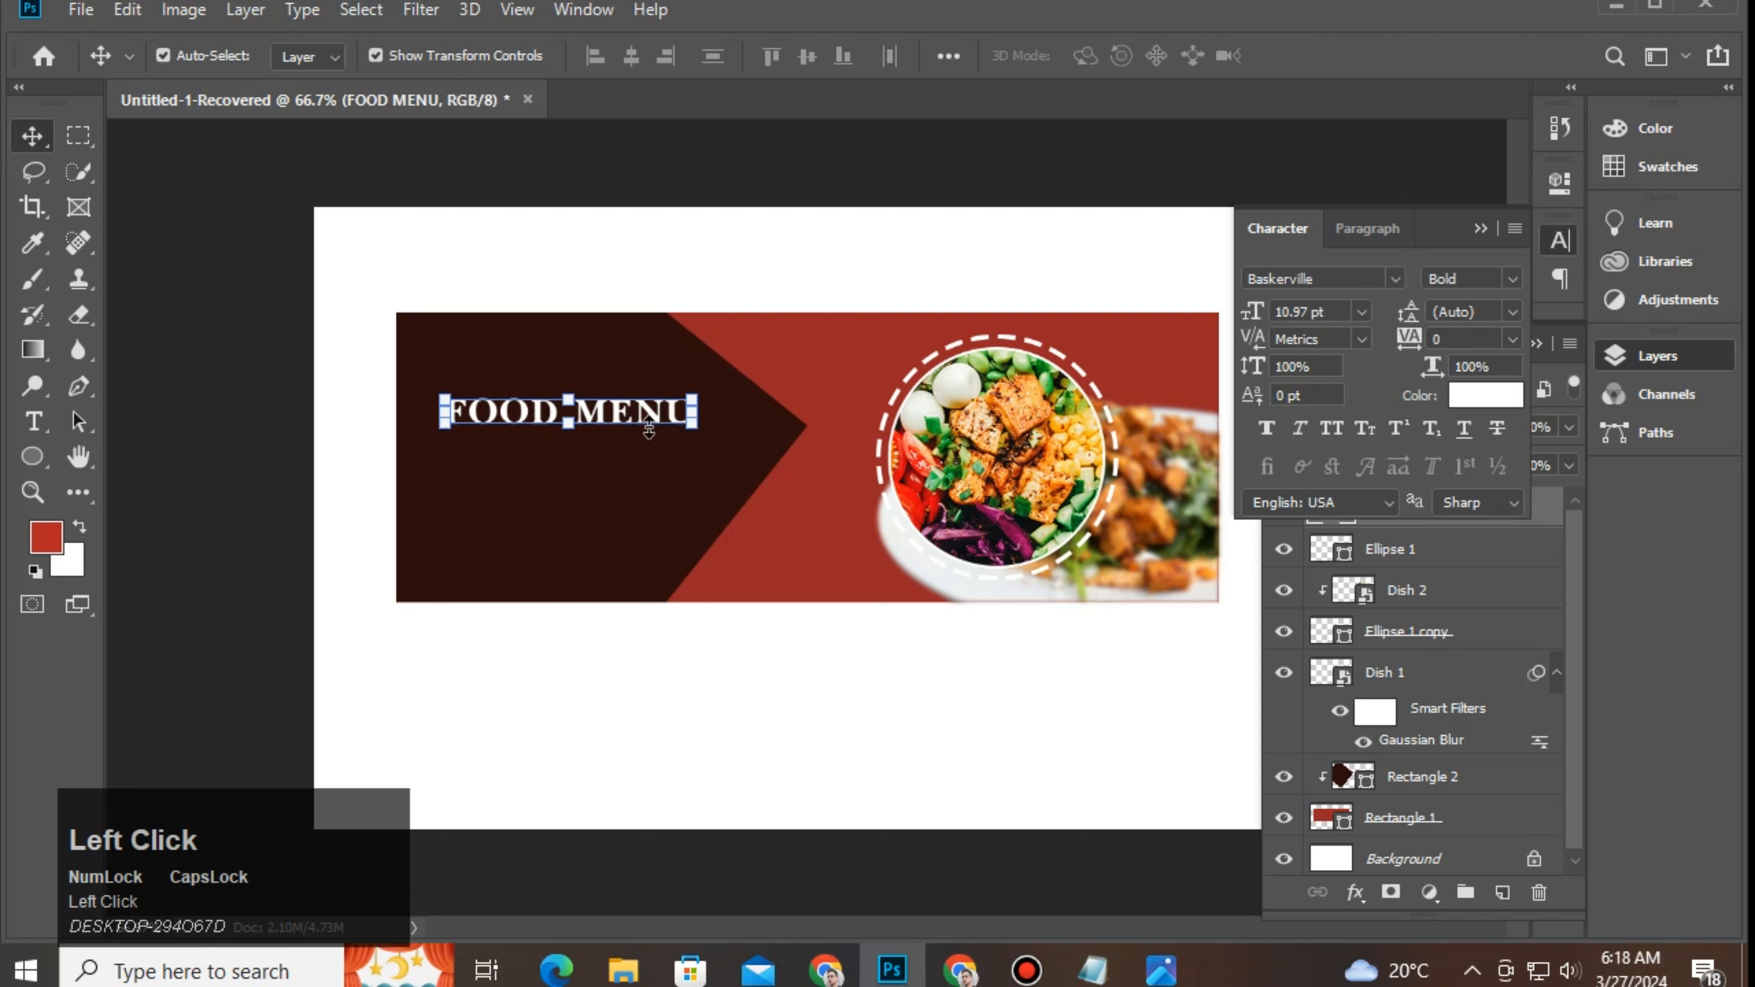
{"action": "left_click_drag", "start_coordinate": [651, 422], "coordinate": [662, 384]}
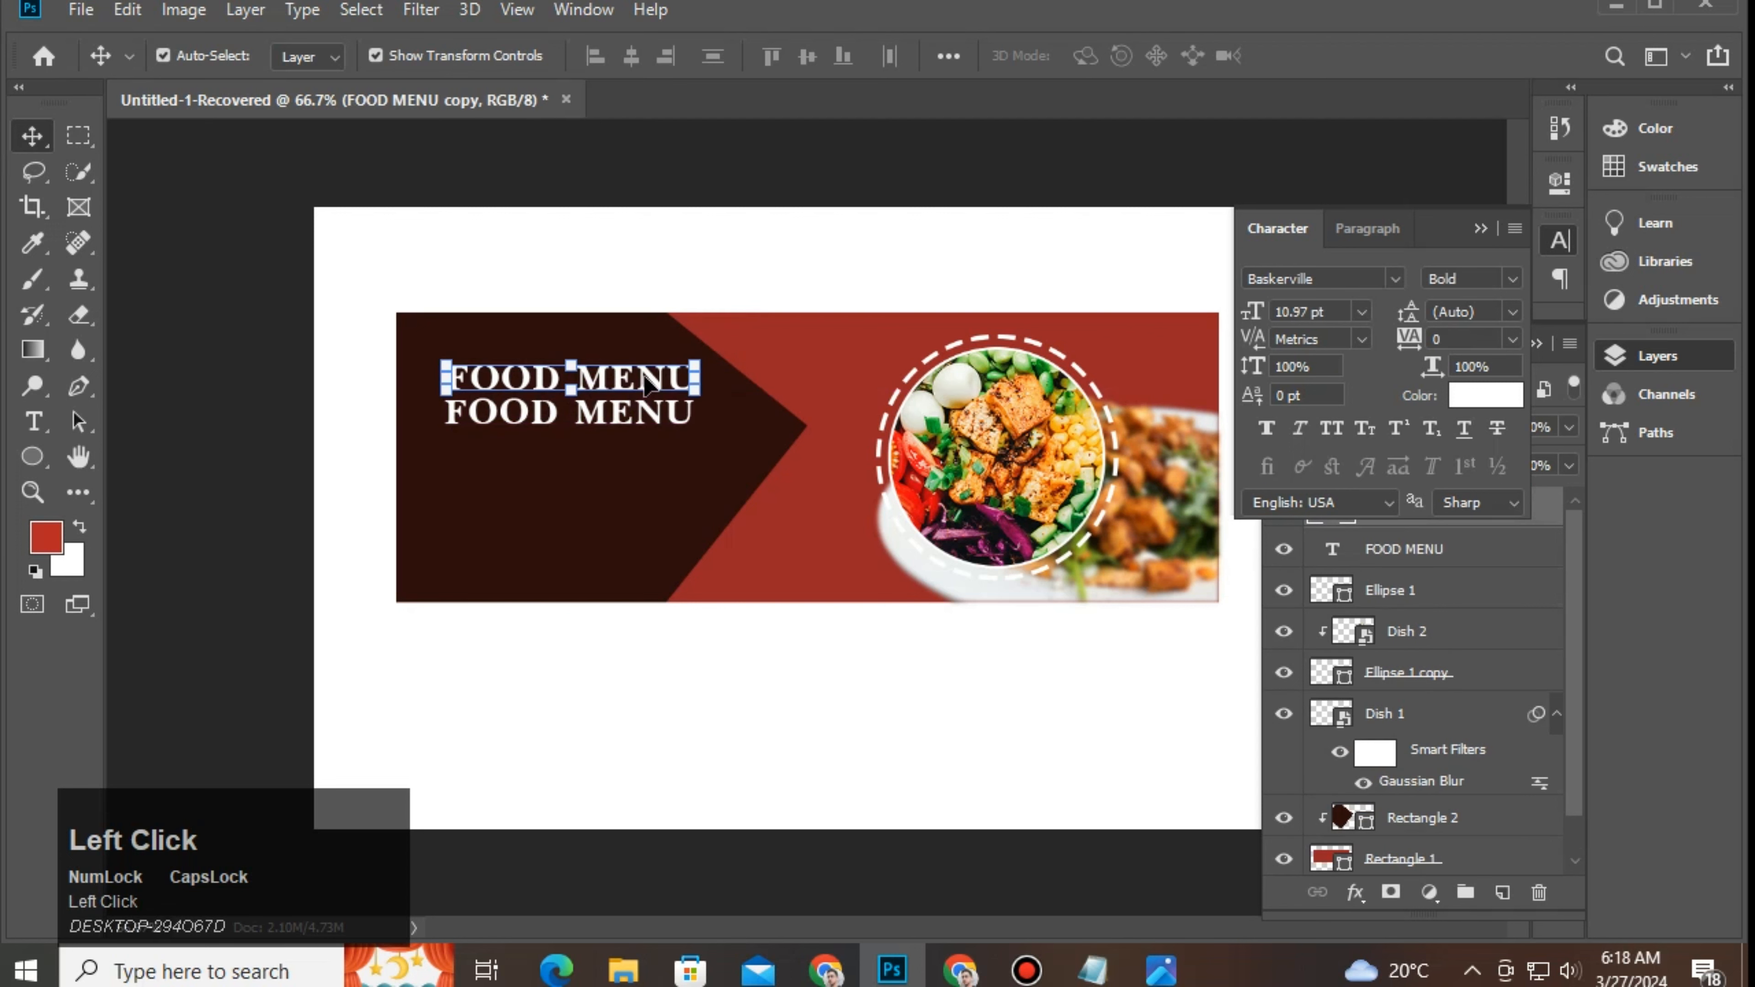
{"action": "double_click", "coordinate": [665, 378]}
Step: Retype the duplicated heading as 'Delicious'
{"action": "type", "text": "dE"}
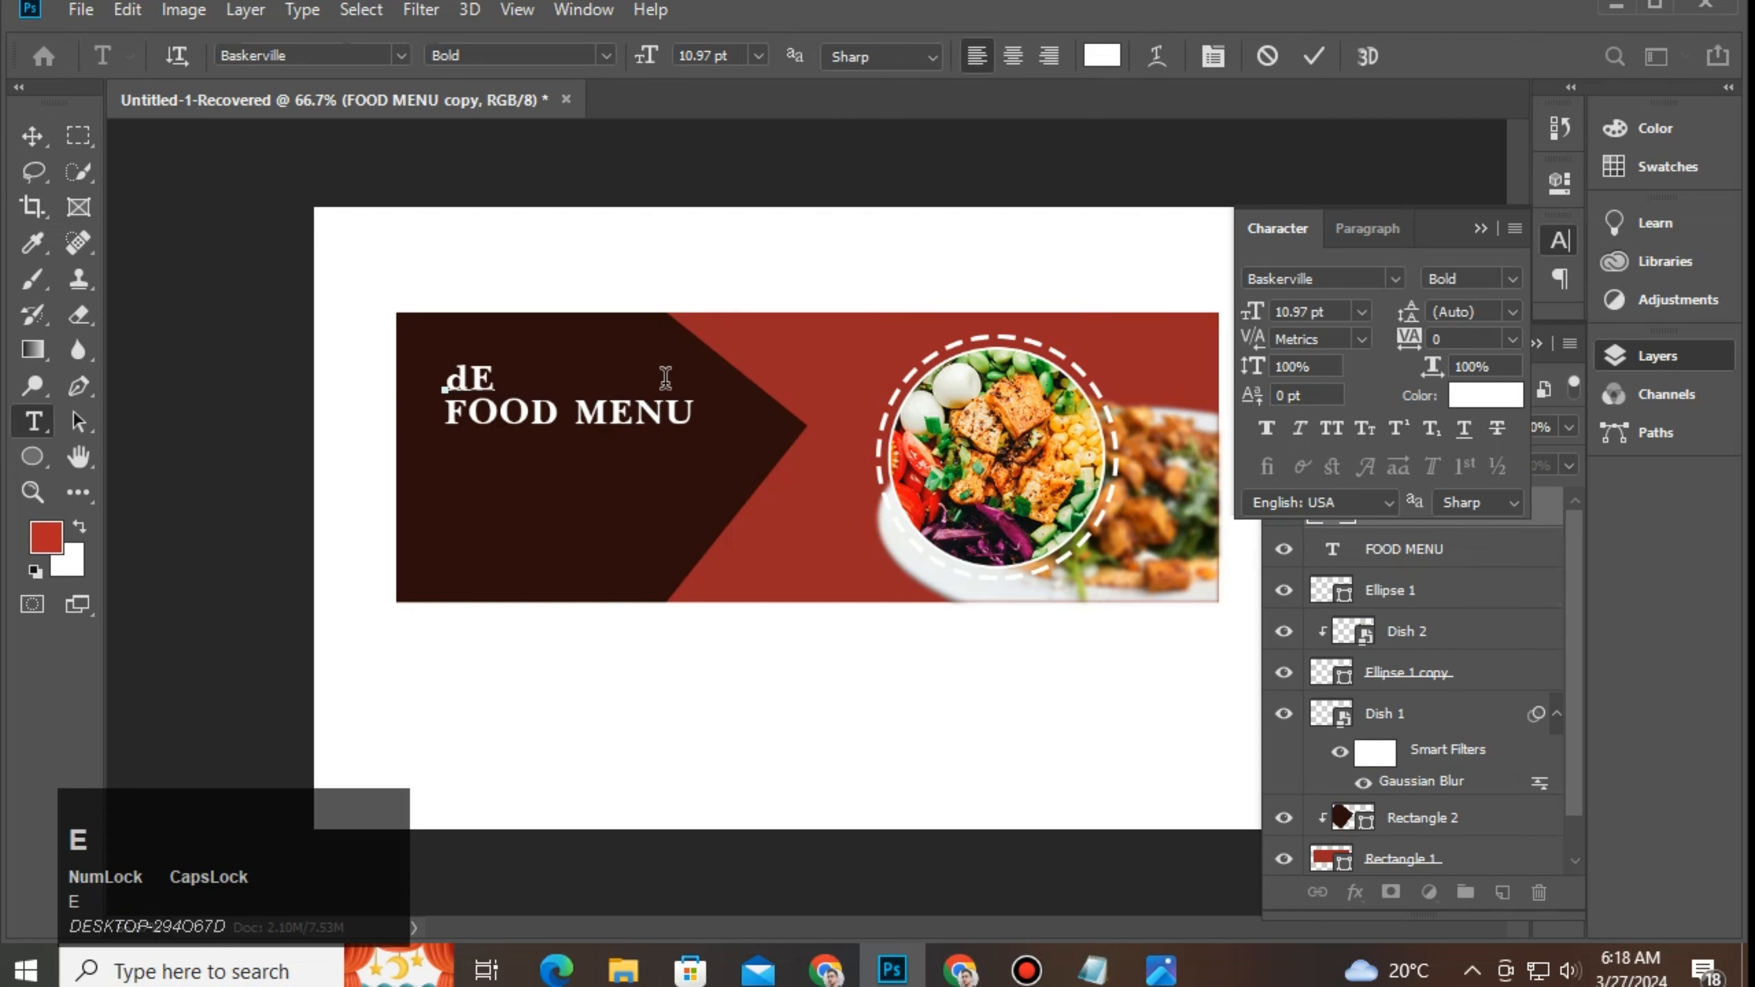
{"action": "key", "text": "BackSpace"}
{"action": "key", "text": "BackSpace"}
{"action": "key", "text": "Caps_Lock"}
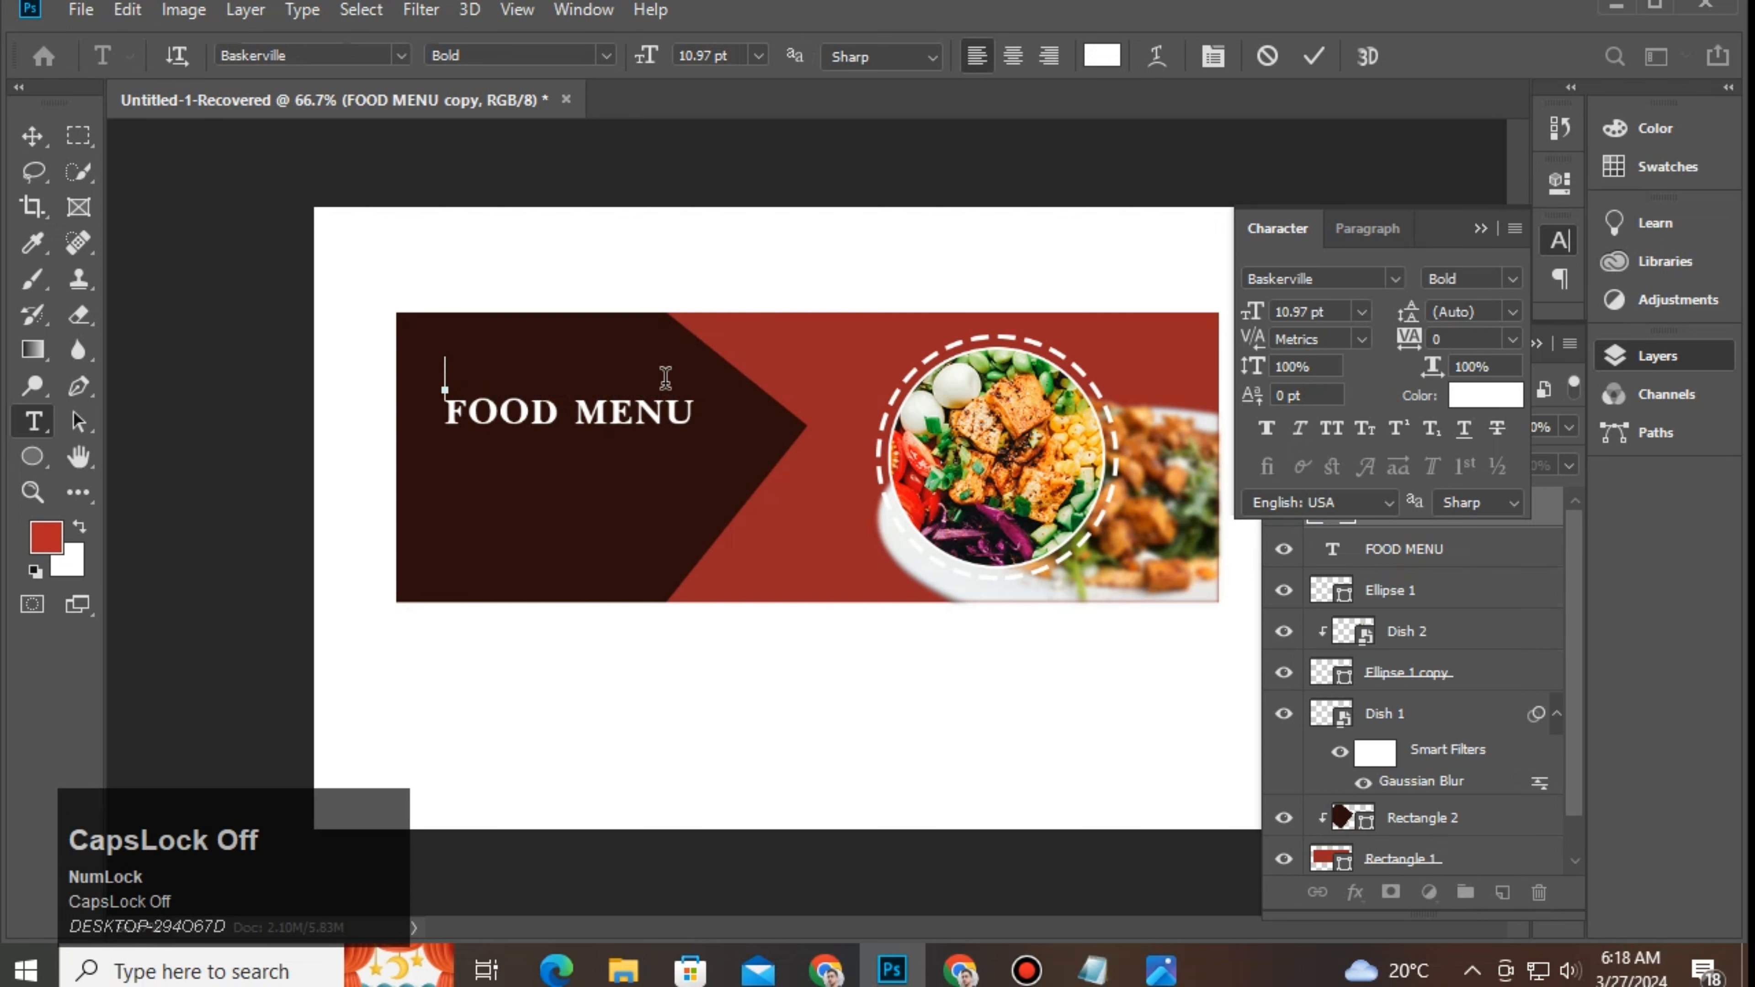
{"action": "type", "text": "Delicious"}
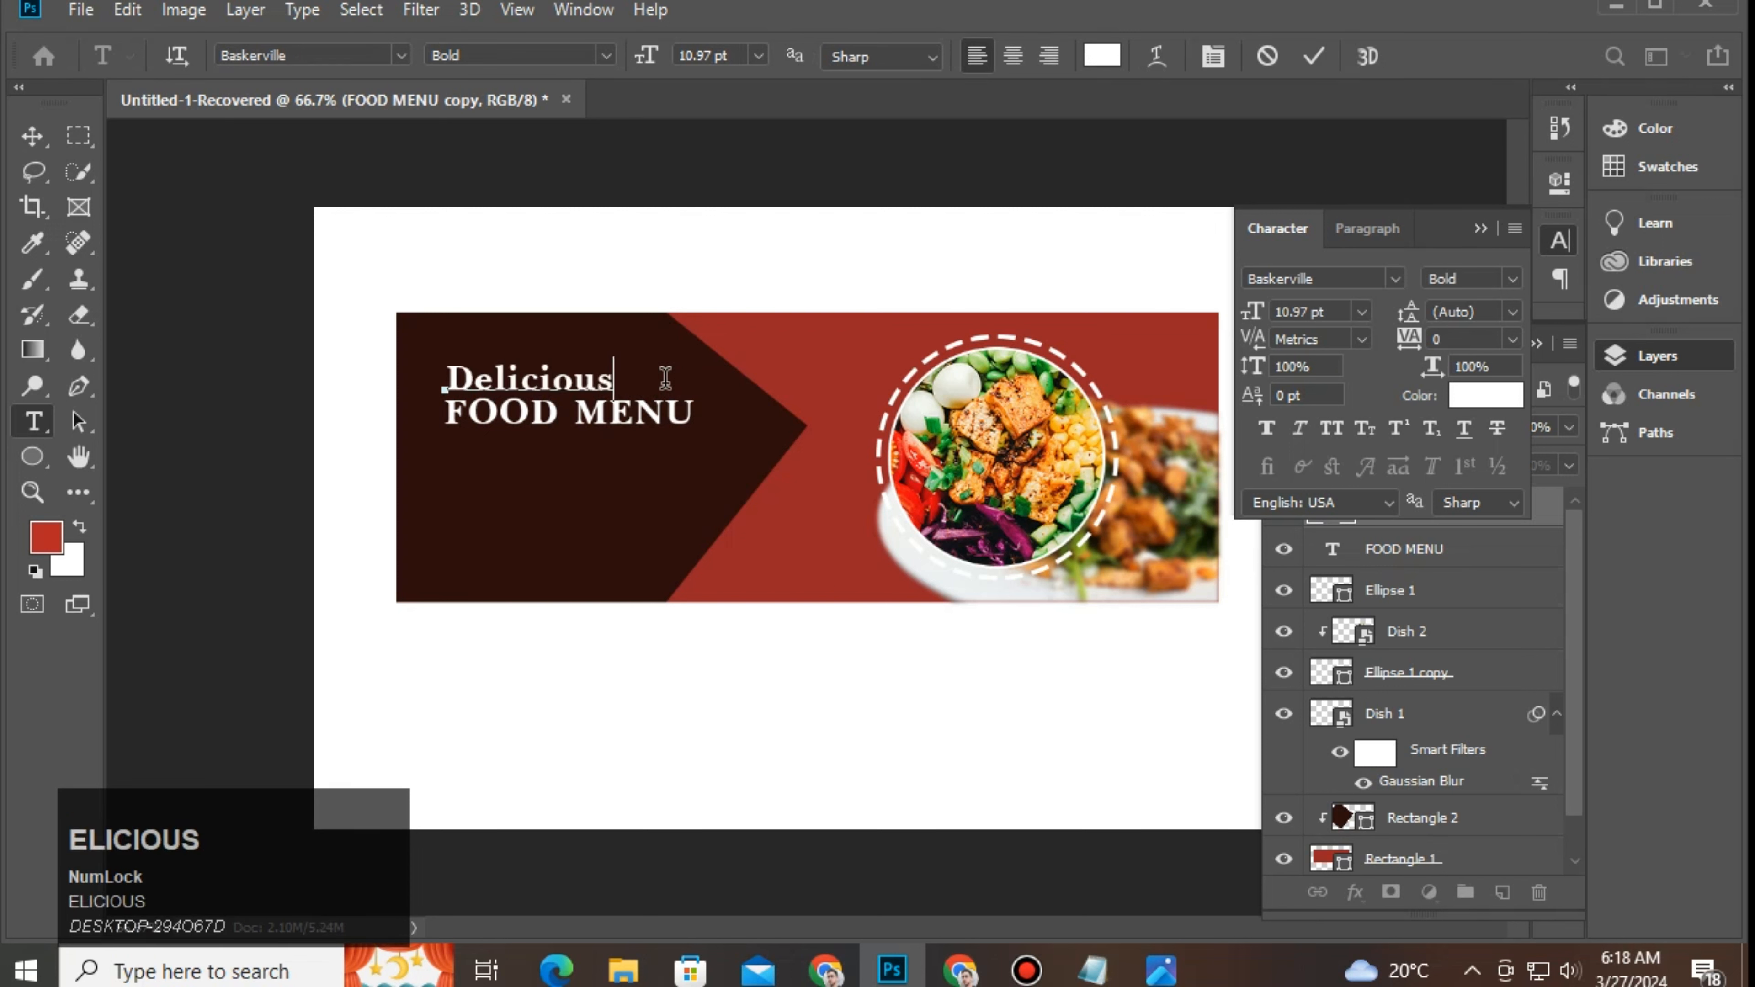
Step: Change the Delicious font to Brush Script
{"action": "left_click_drag", "start_coordinate": [604, 367], "coordinate": [428, 377]}
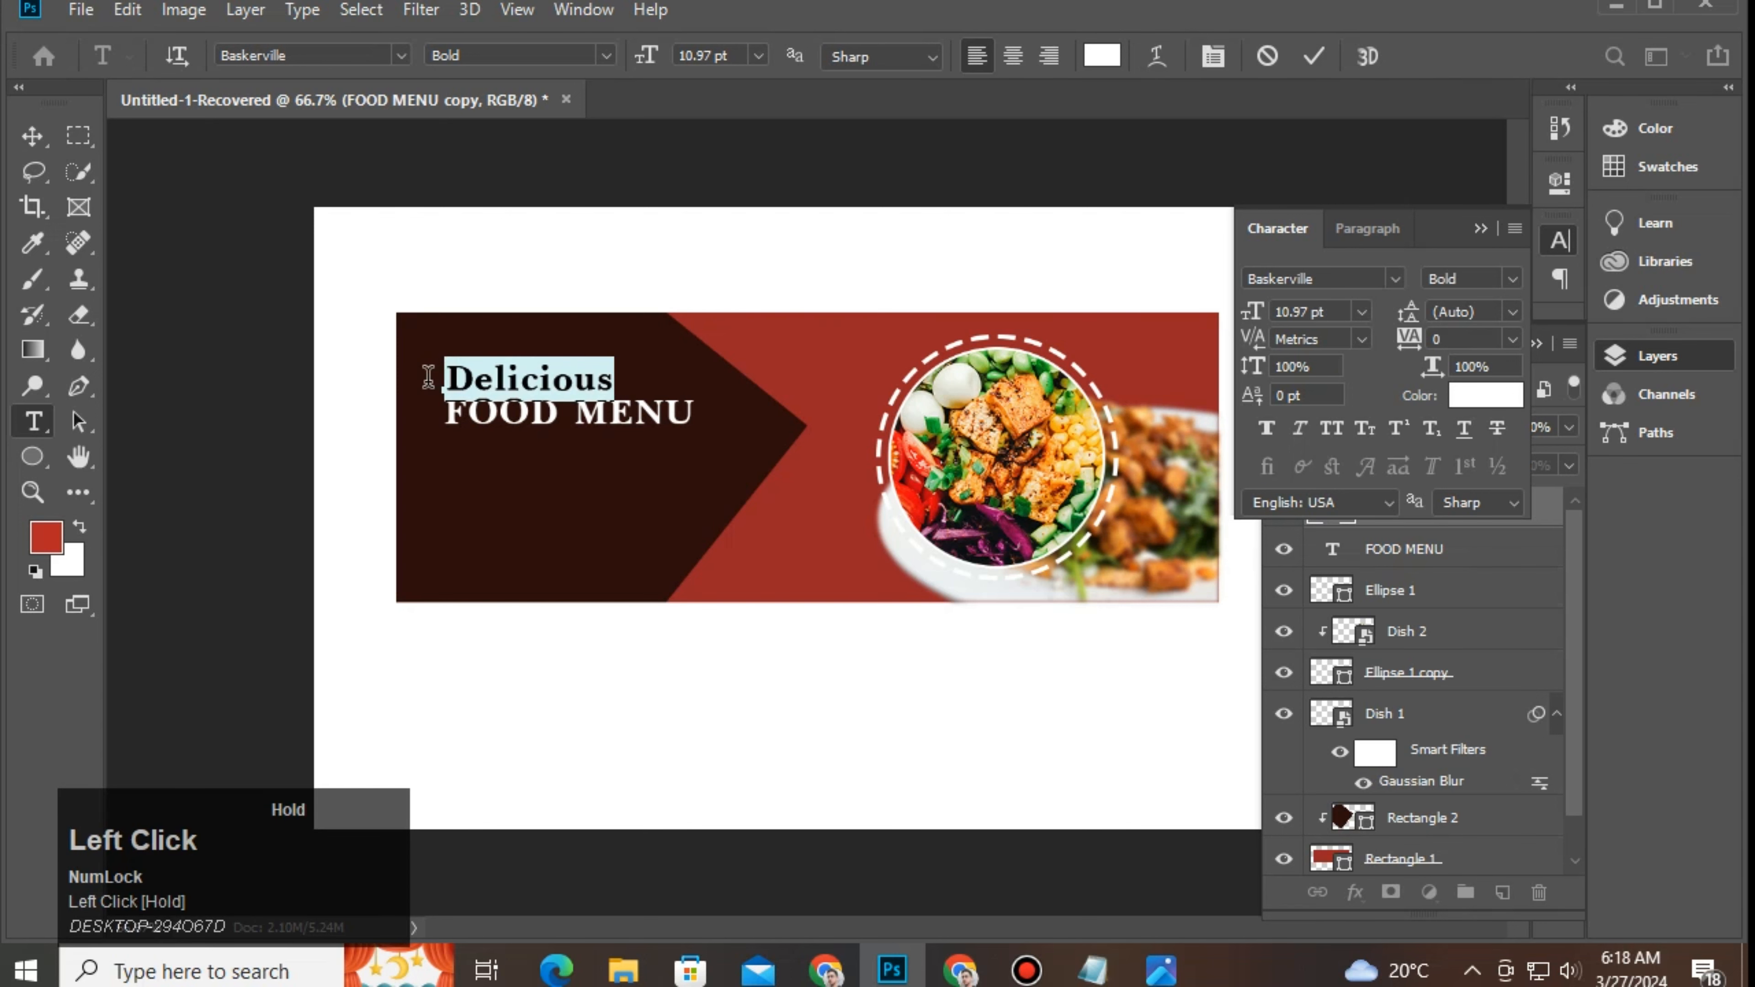
{"action": "left_click", "coordinate": [1329, 278]}
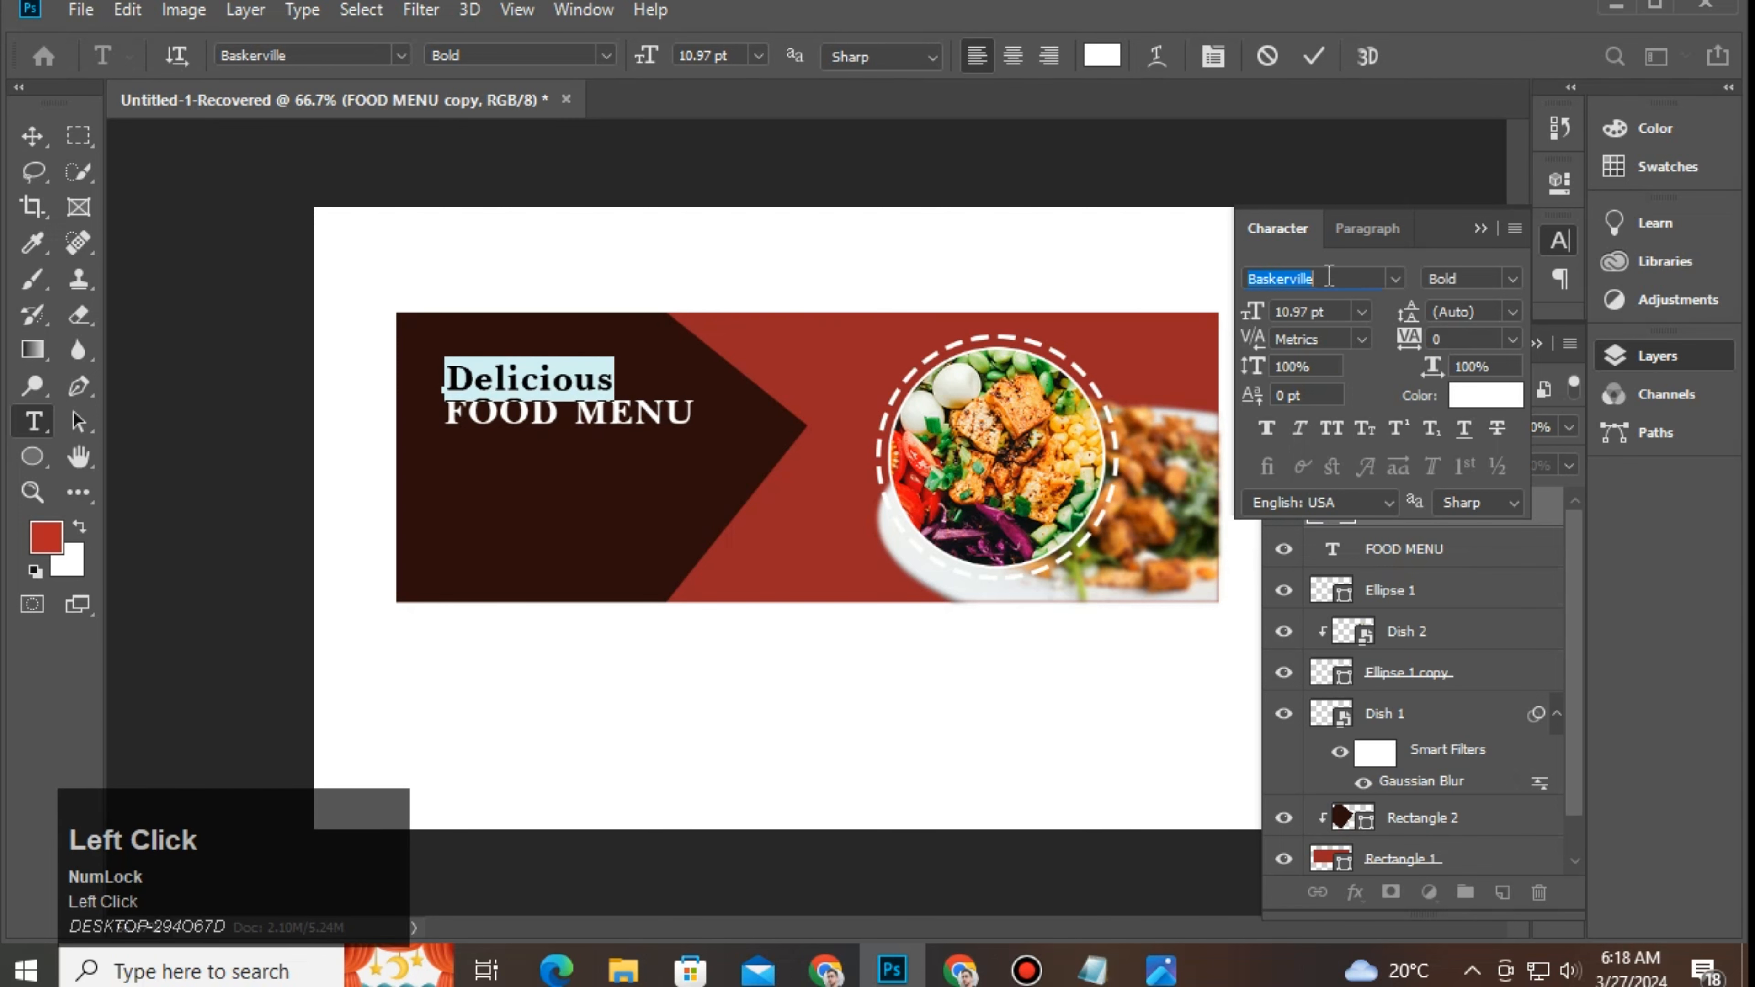
{"action": "type", "text": "bru"}
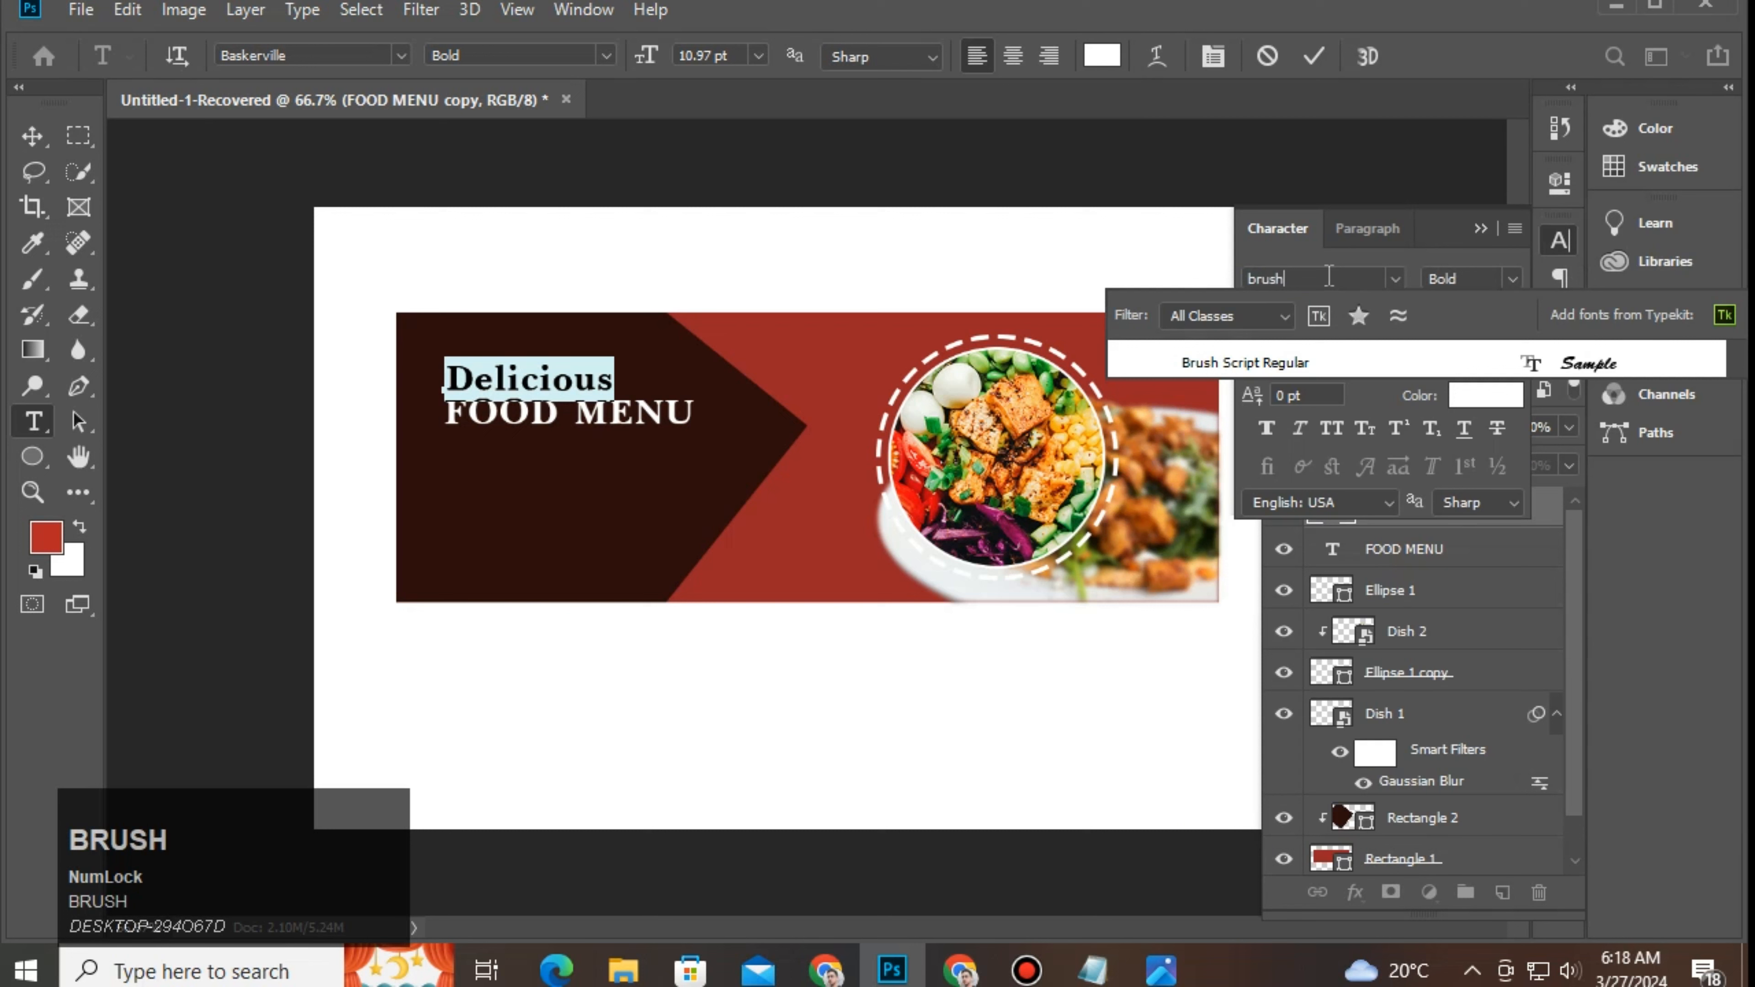
{"action": "type", "text": "sh"}
{"action": "left_click", "coordinate": [1485, 233]}
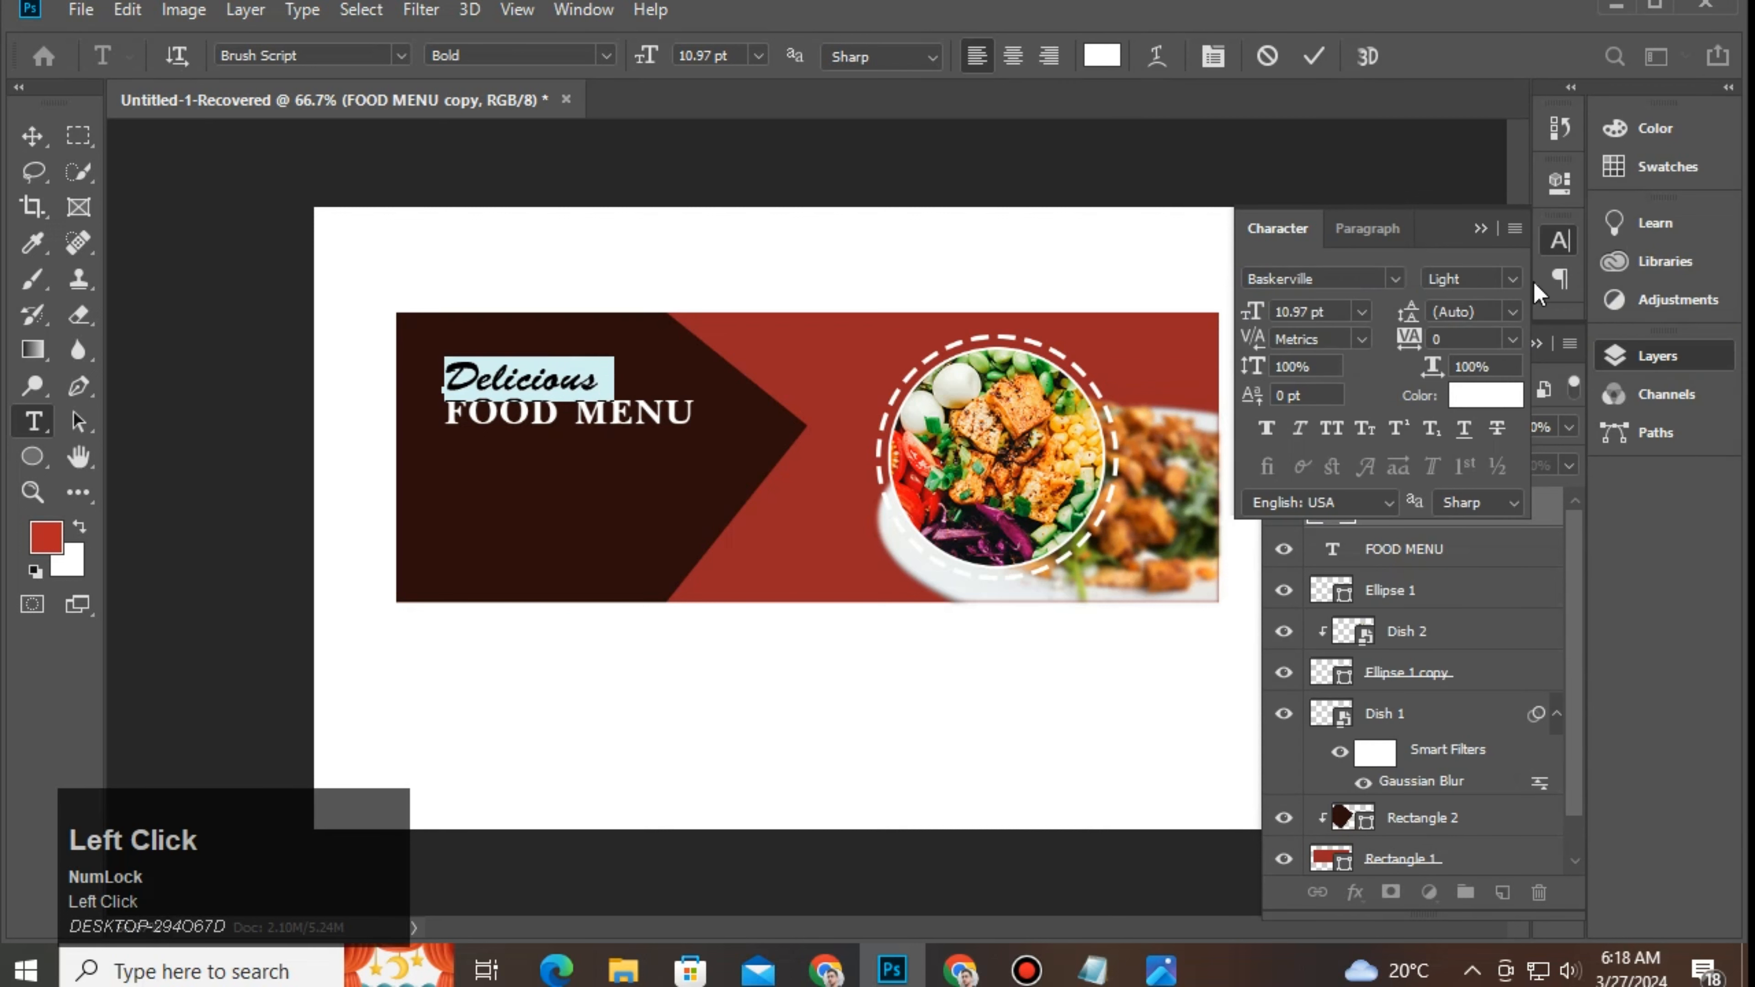
{"action": "left_click", "coordinate": [1486, 234]}
{"action": "left_click", "coordinate": [1535, 344]}
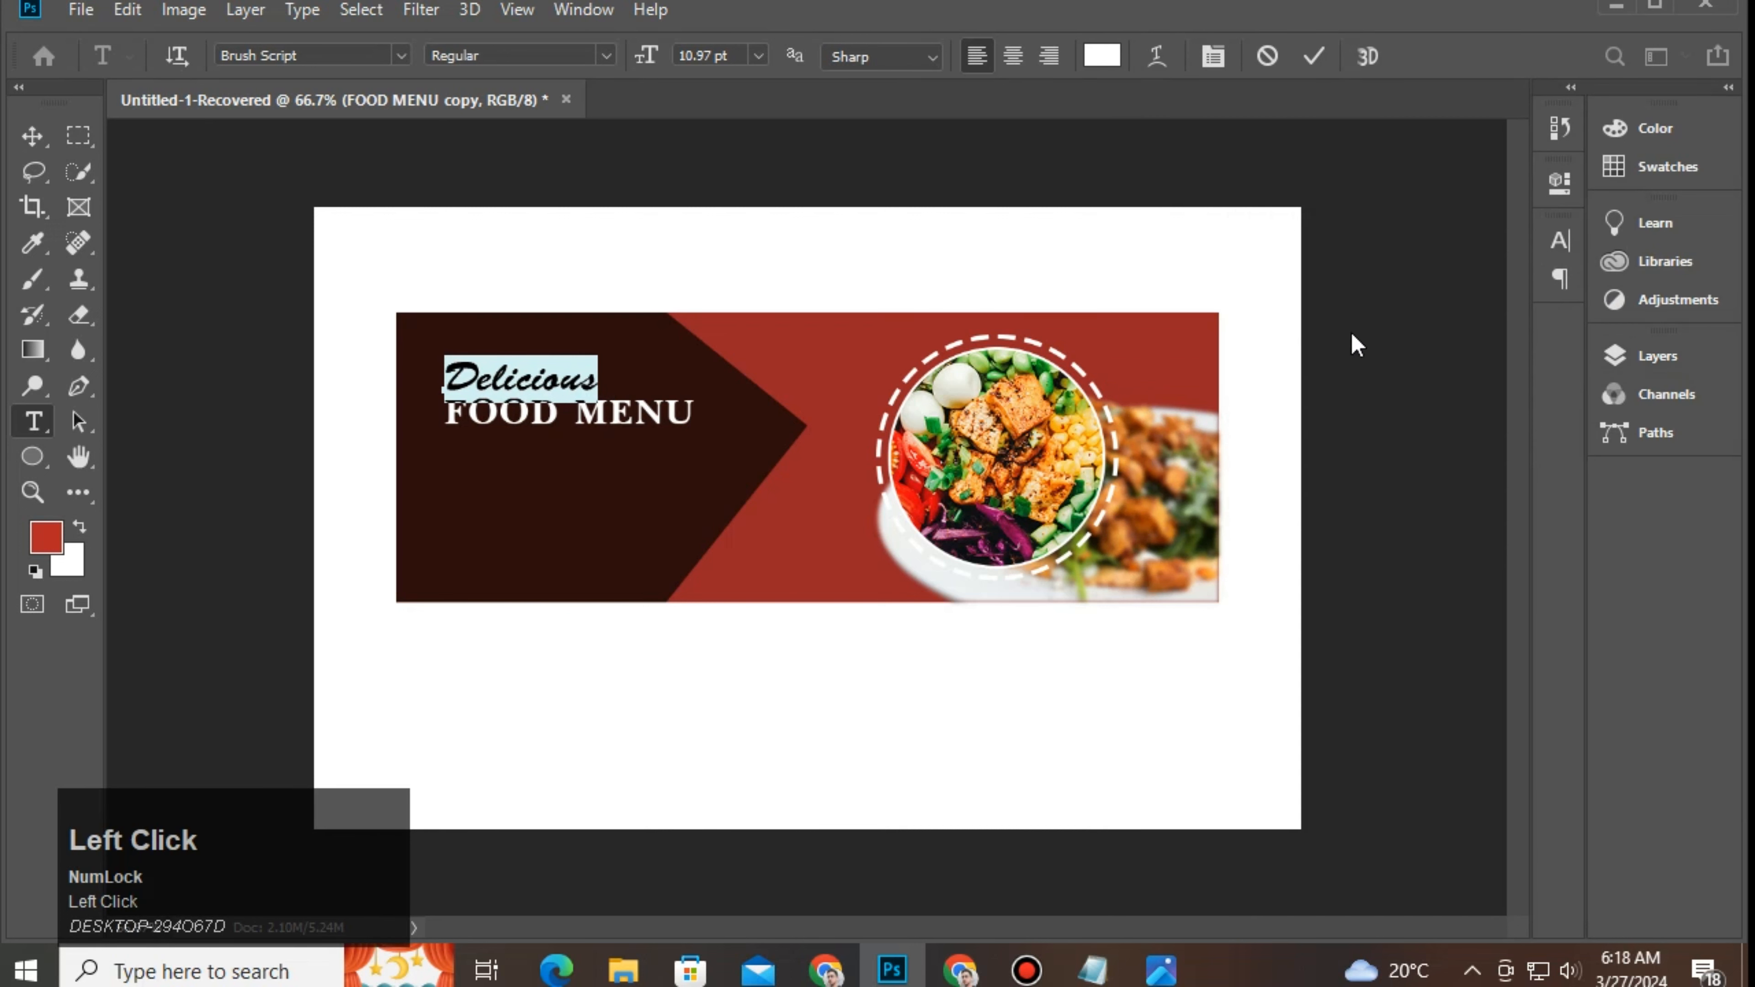
Step: Scale the Delicious text smaller with Free Transform
{"action": "left_click", "coordinate": [33, 136]}
{"action": "left_click_drag", "start_coordinate": [597, 388], "coordinate": [522, 390]}
{"action": "left_click", "coordinate": [1316, 56]}
Step: Colour Delicious orange using the fd750f code copied from the notes
{"action": "double_click", "coordinate": [498, 382]}
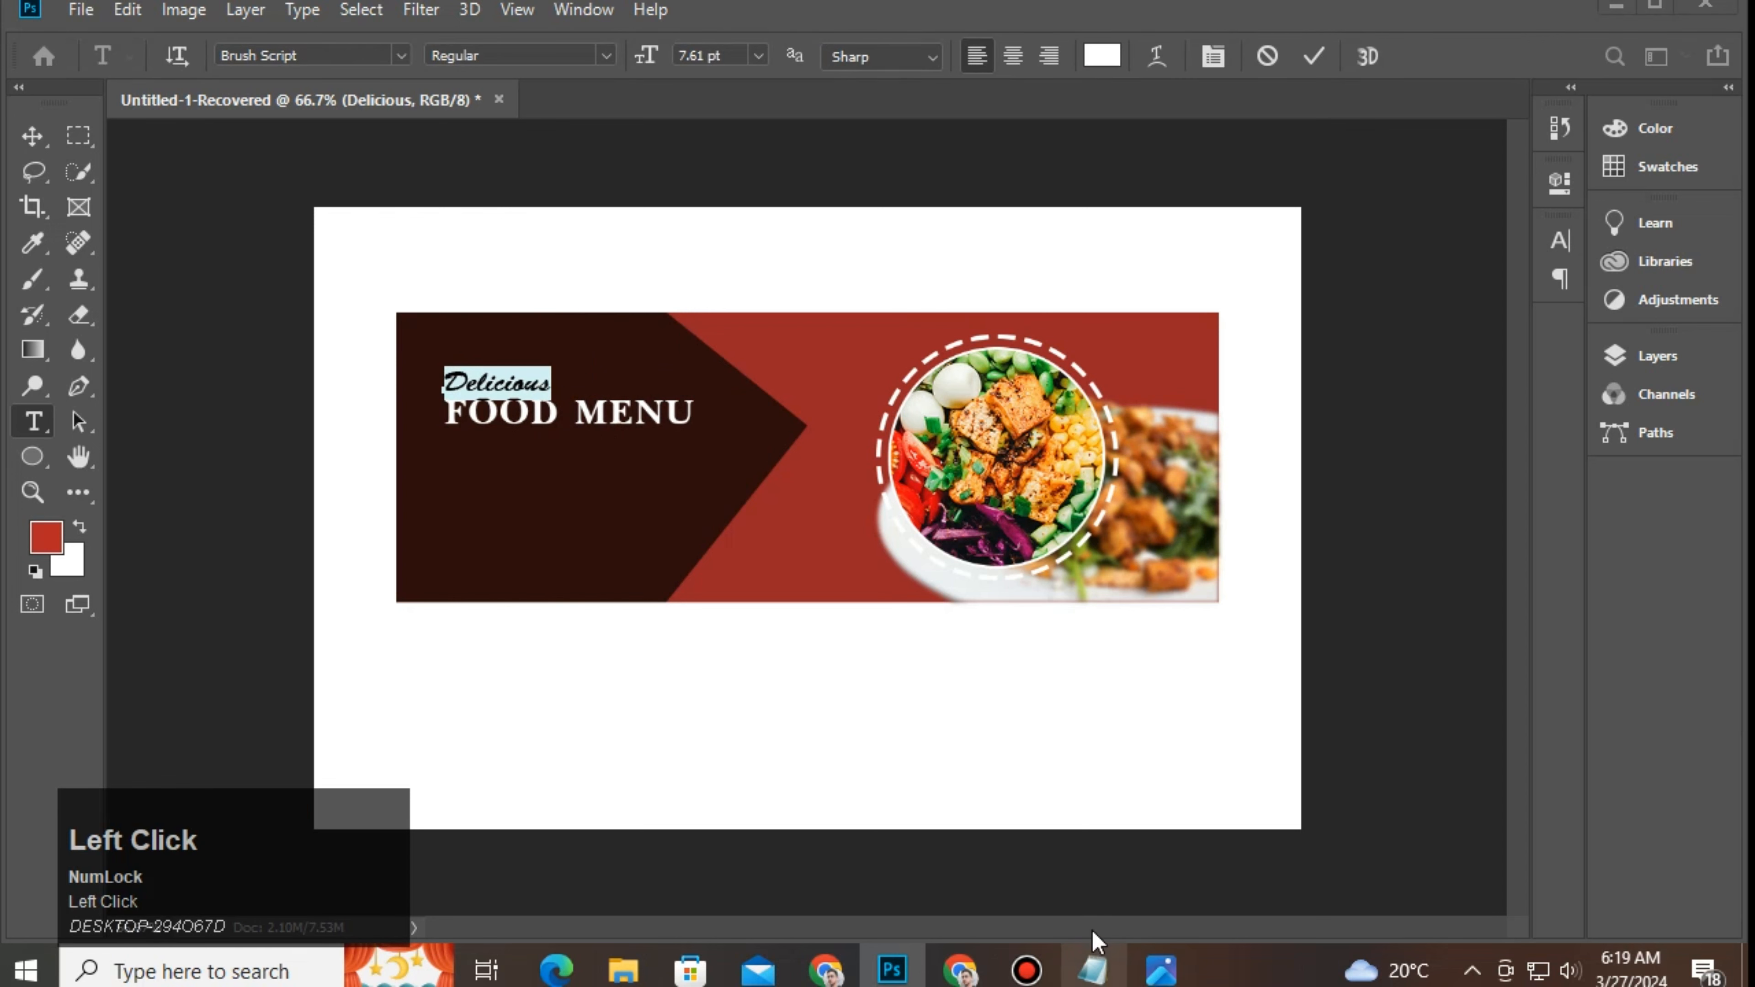
{"action": "left_click", "coordinate": [1093, 970]}
{"action": "left_click_drag", "start_coordinate": [412, 65], "coordinate": [320, 86]}
{"action": "key", "text": "ctrl+c"}
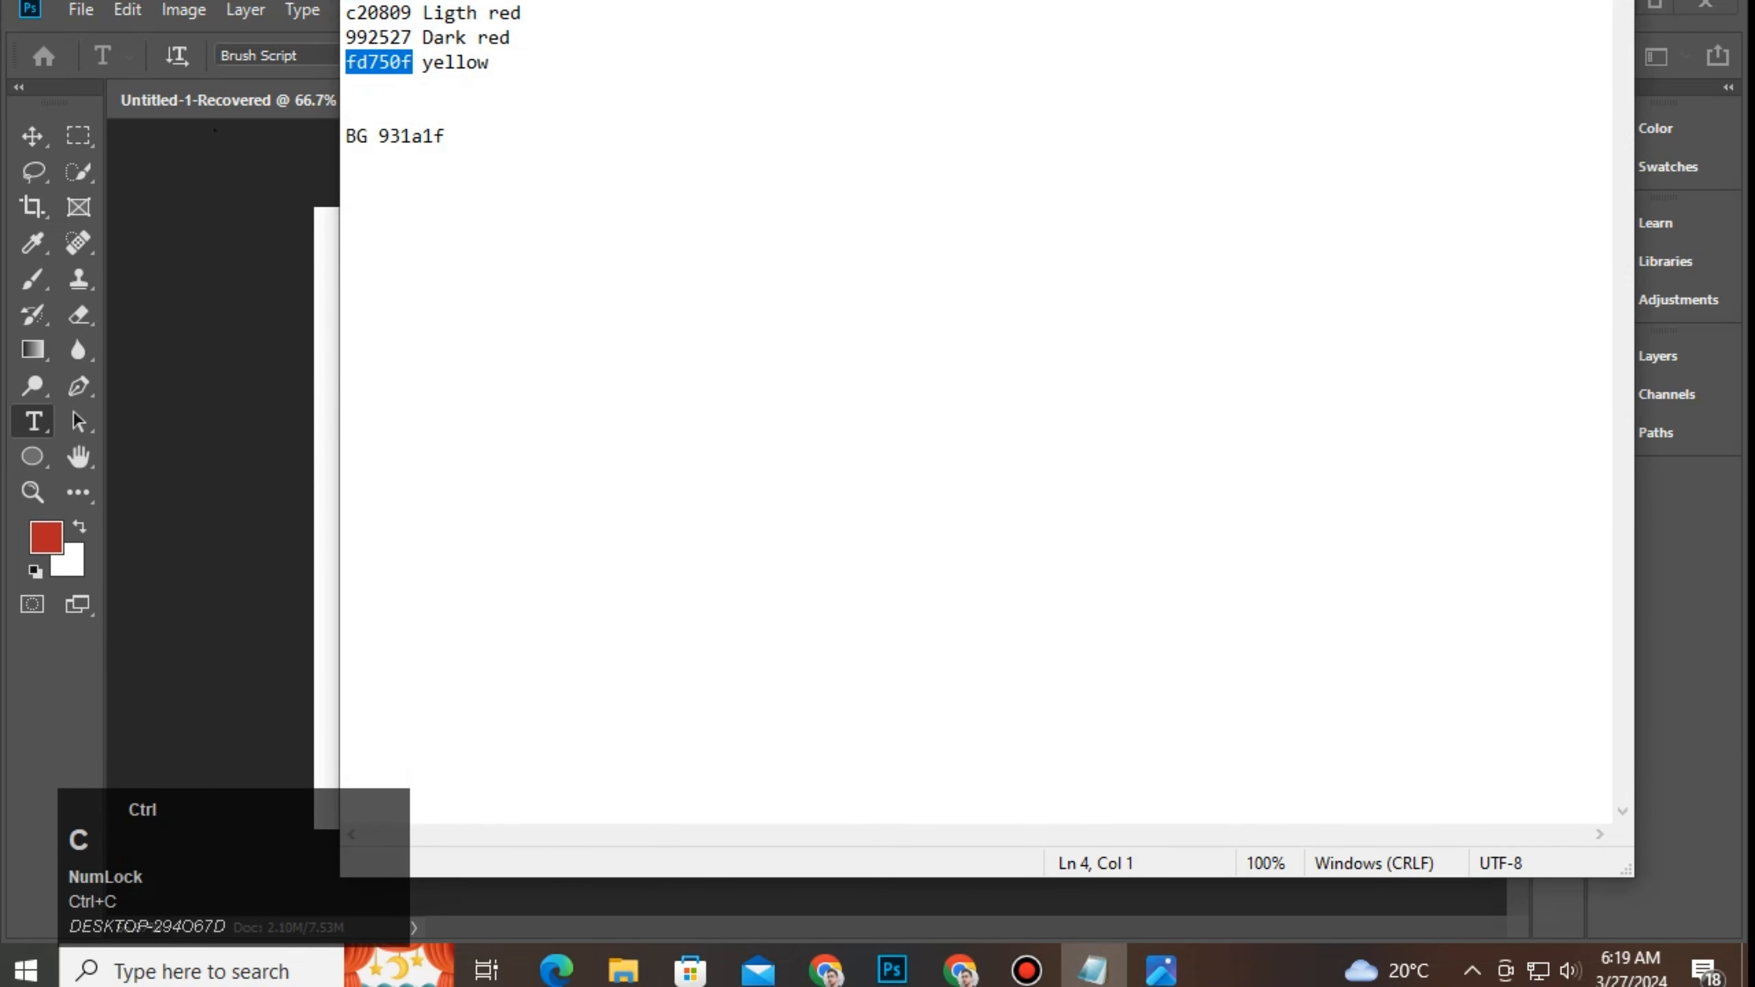
{"action": "left_click", "coordinate": [893, 970]}
{"action": "left_click", "coordinate": [1101, 55]}
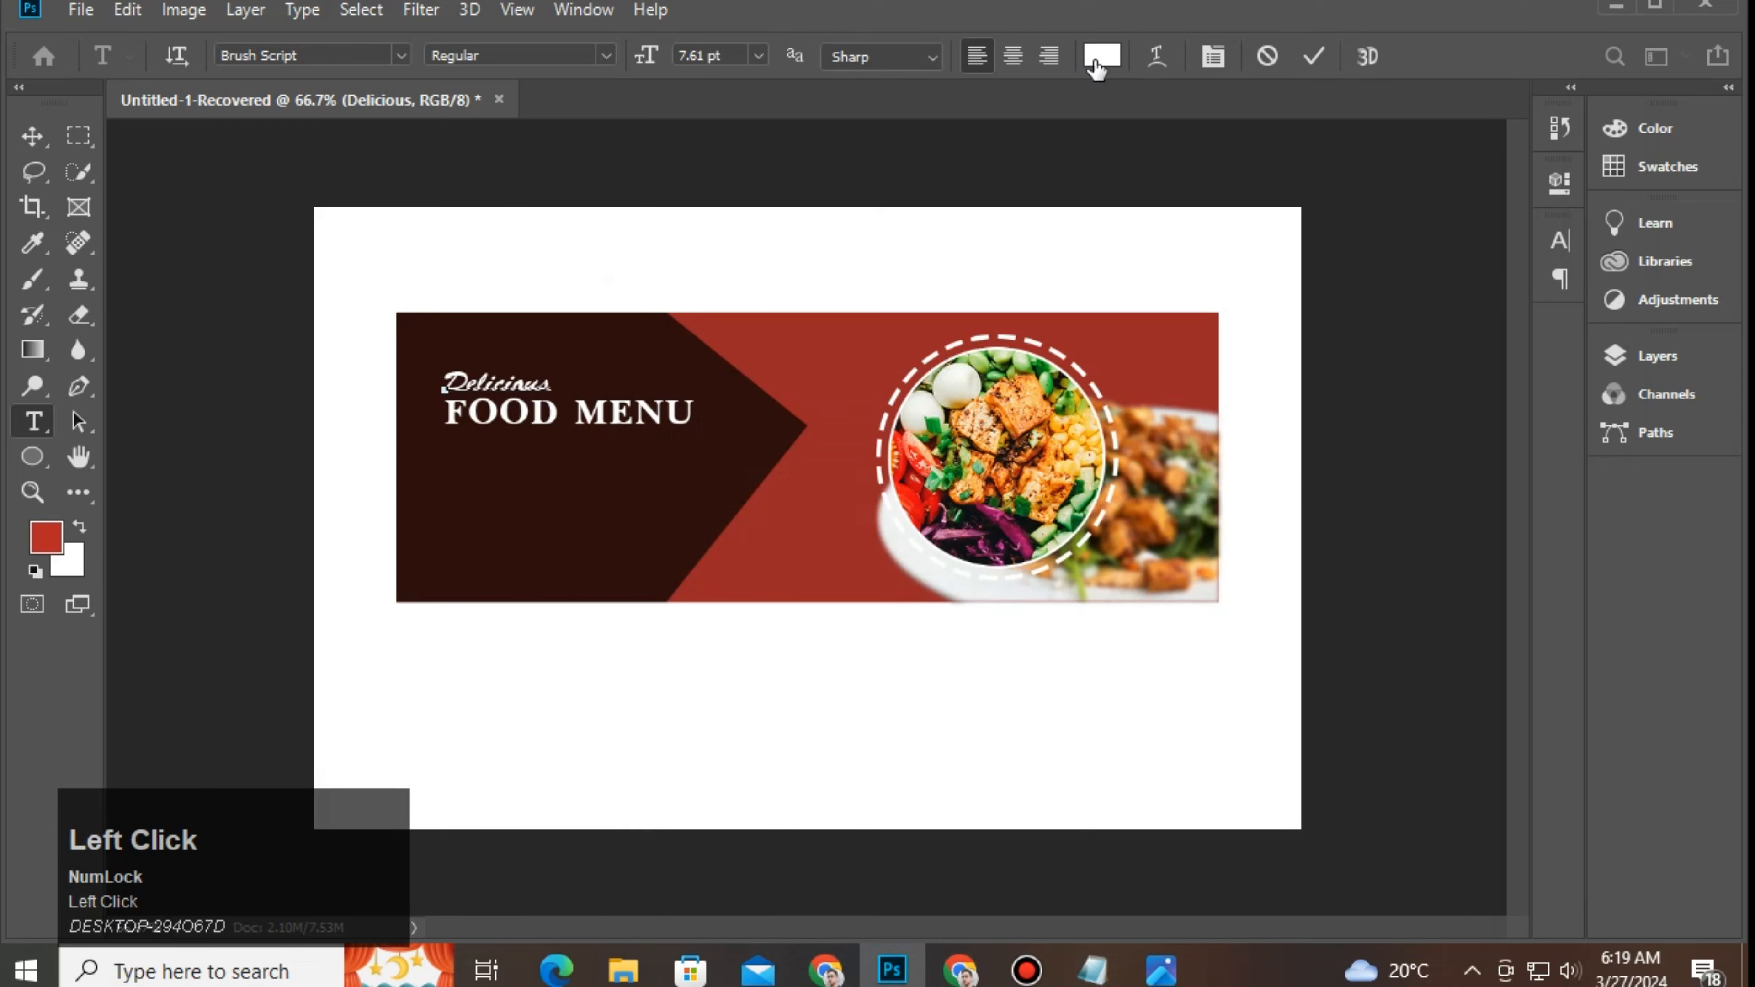
{"action": "key", "text": "ctrl+v"}
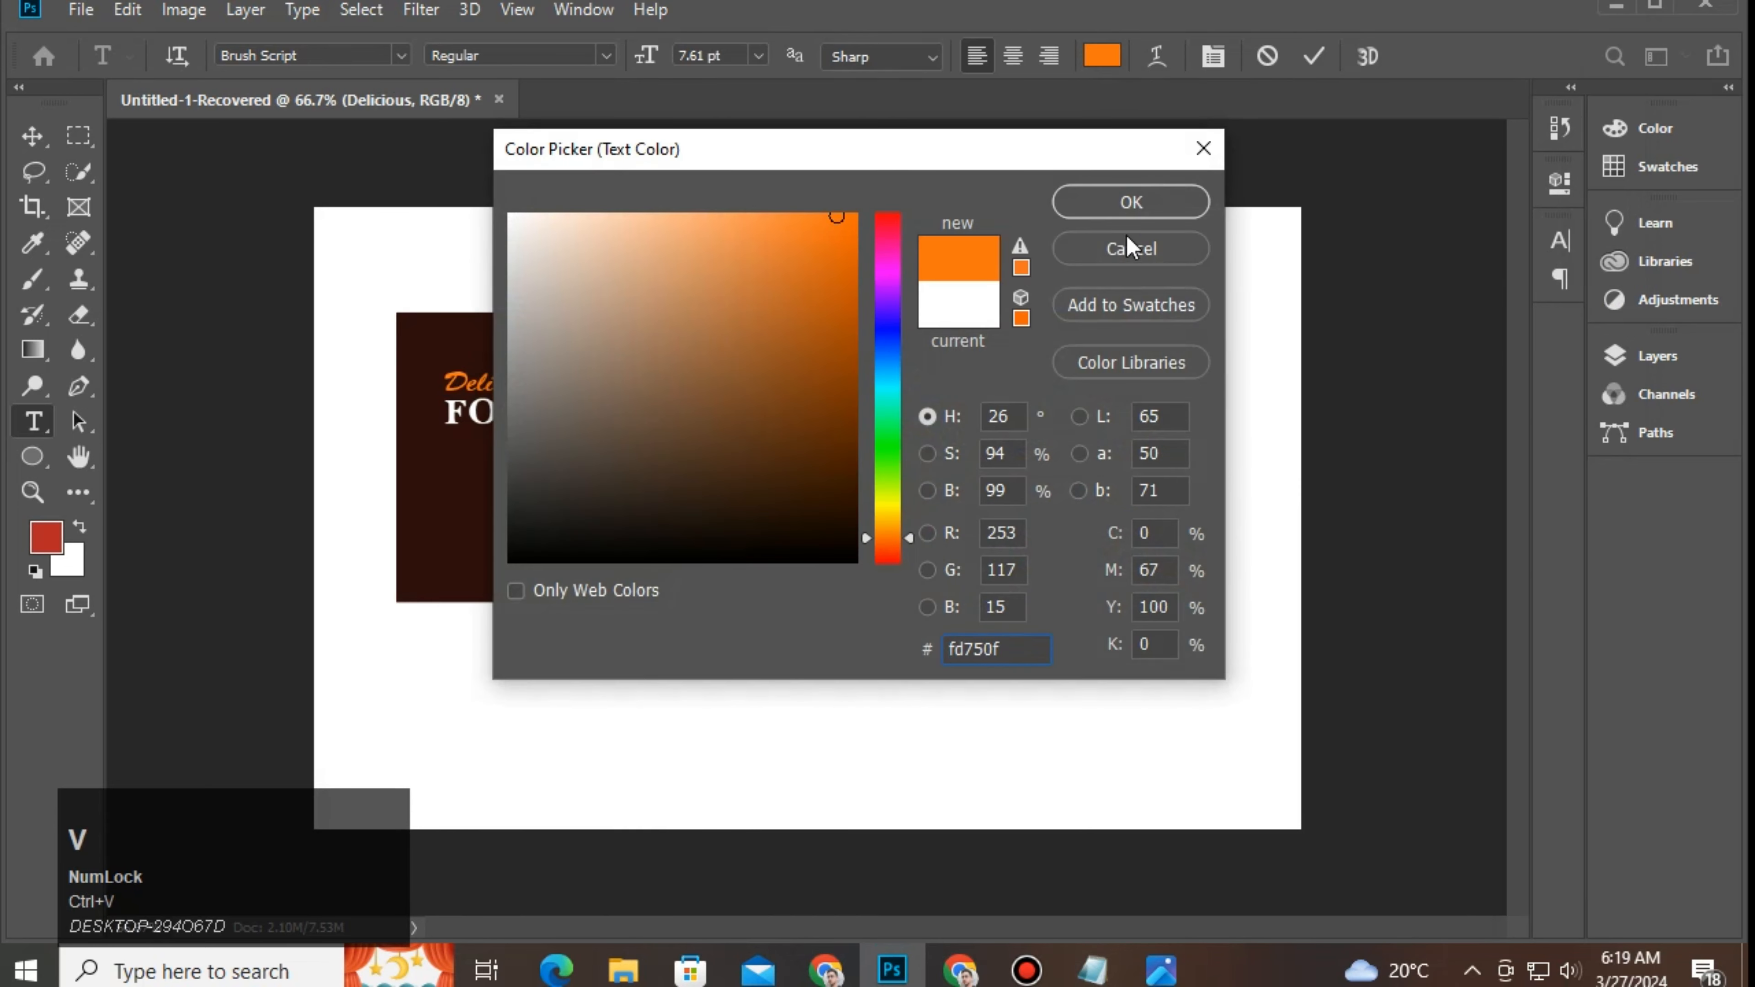
{"action": "left_click", "coordinate": [1131, 202]}
Step: Commit Delicious and start a new text line below FOOD MENU
{"action": "left_click", "coordinate": [43, 138]}
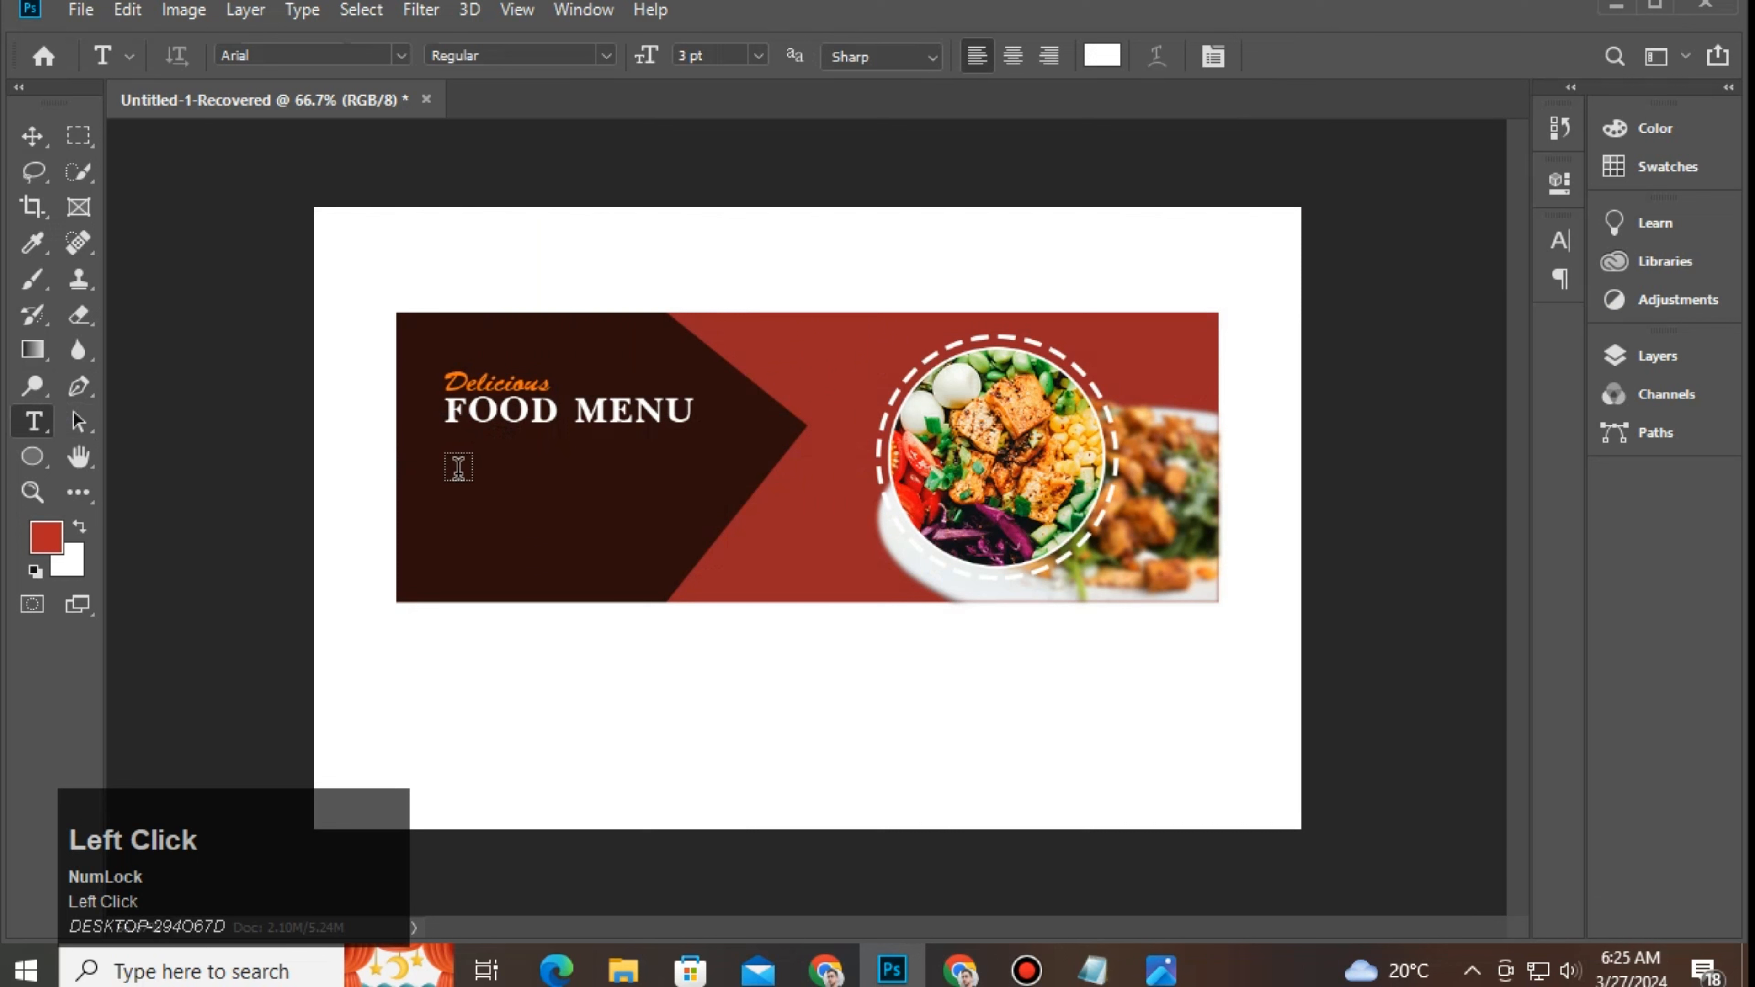
{"action": "left_click", "coordinate": [458, 468]}
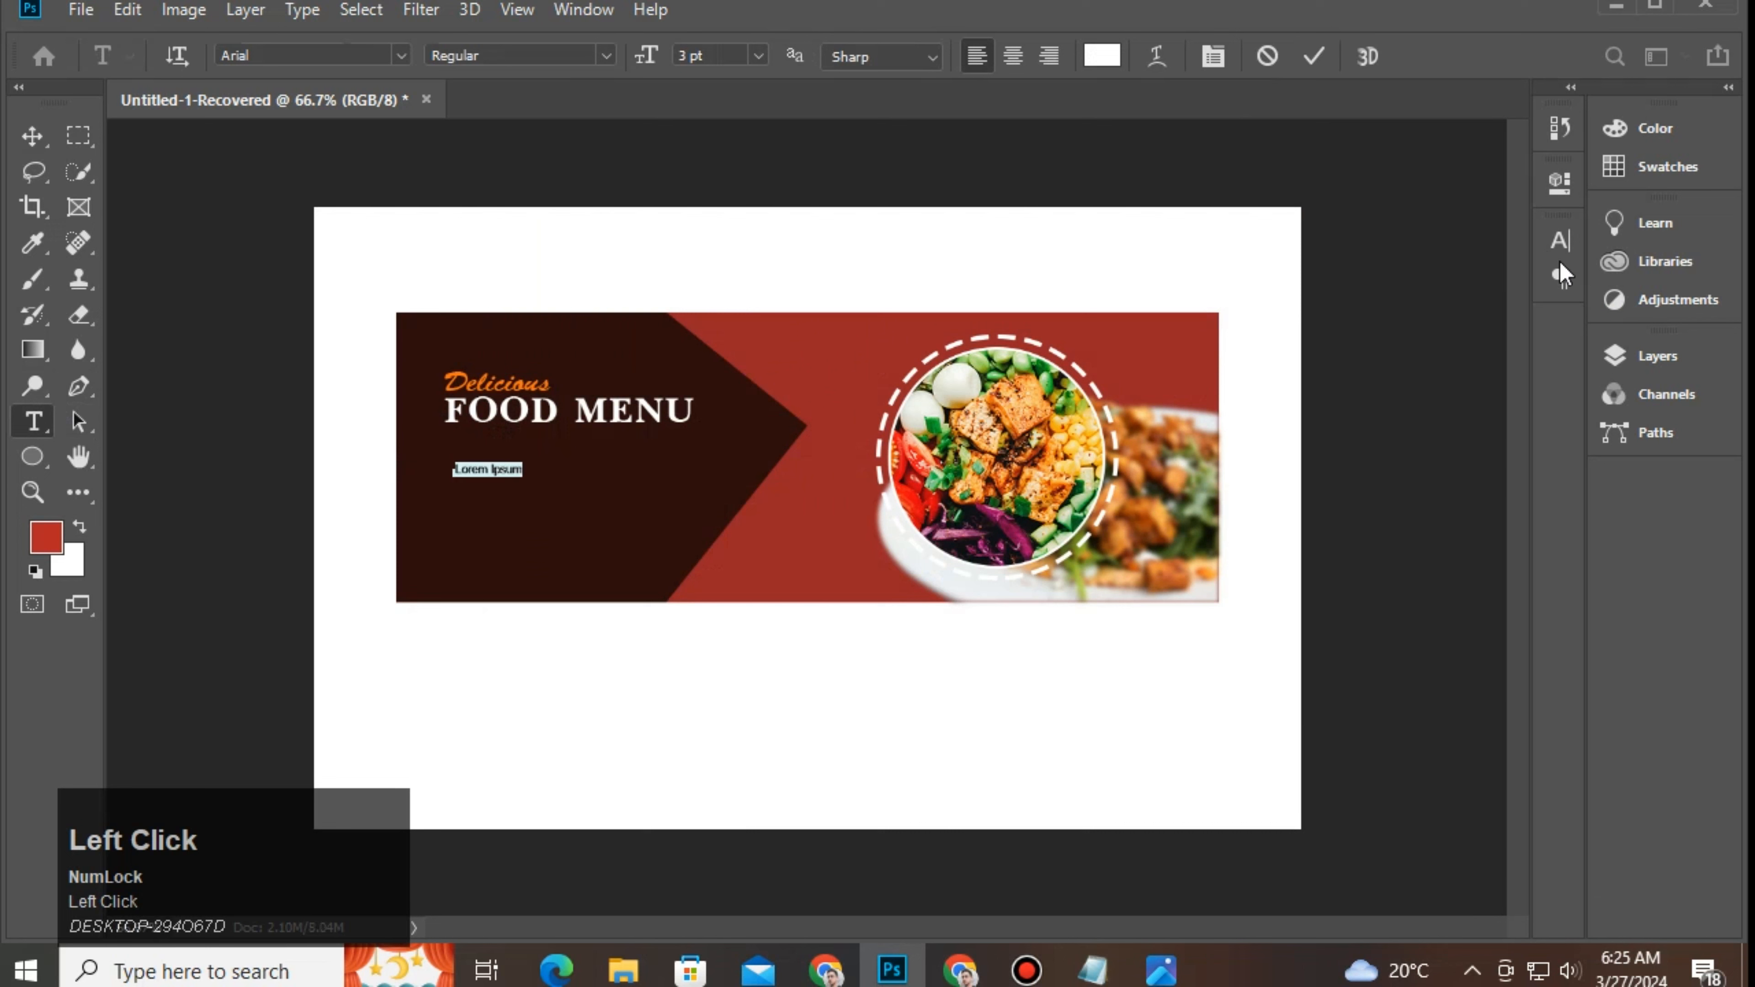
{"action": "left_click", "coordinate": [1564, 241]}
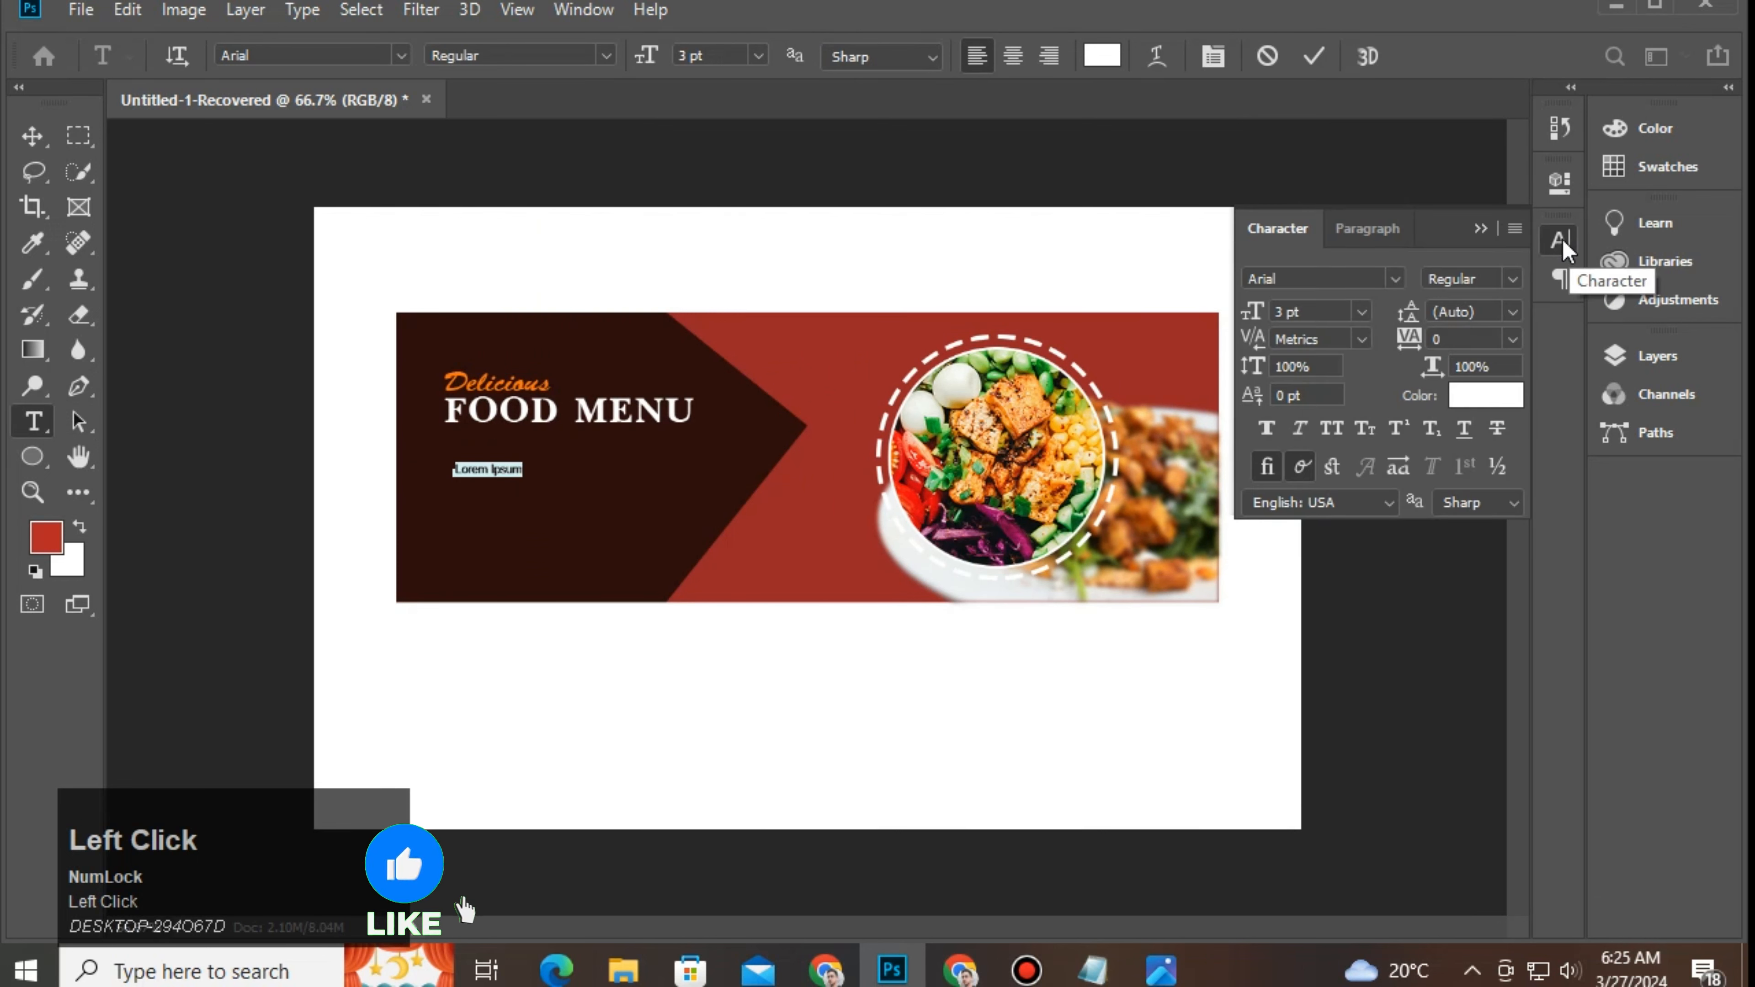
{"action": "left_click", "coordinate": [1482, 231]}
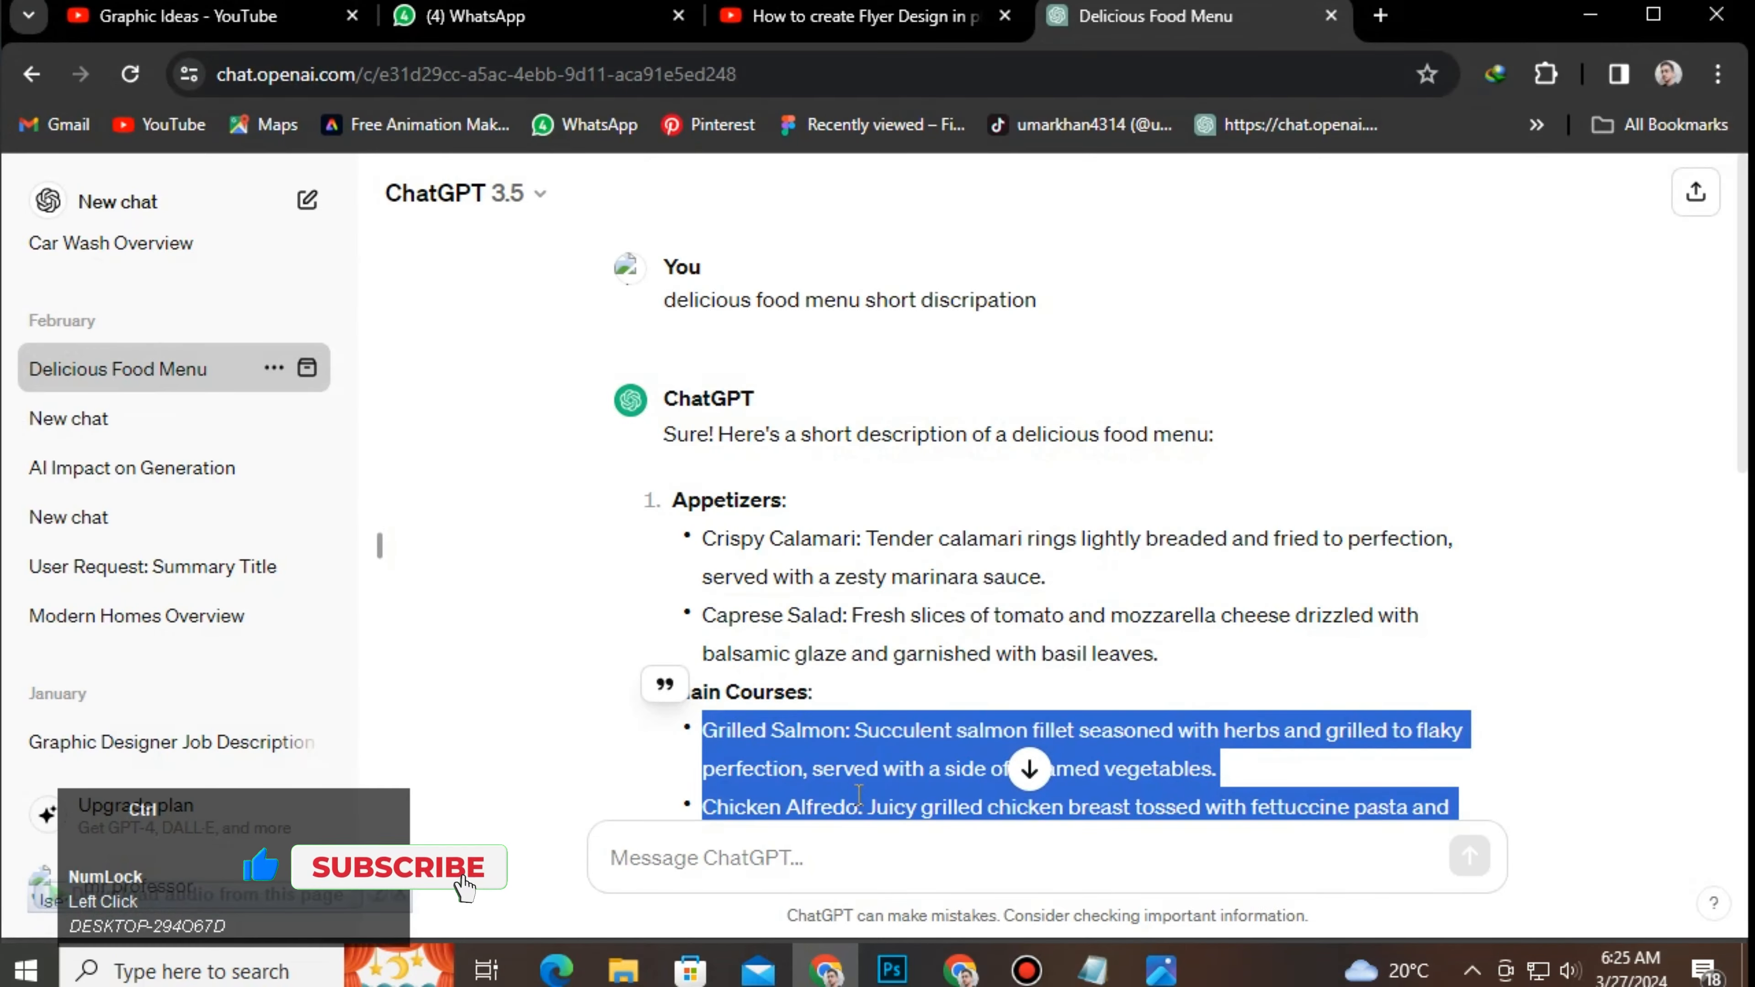
Step: Paste the Grilled Salmon and Chicken Alfredo description and size it under the heading
{"action": "key", "text": "ctrl+c"}
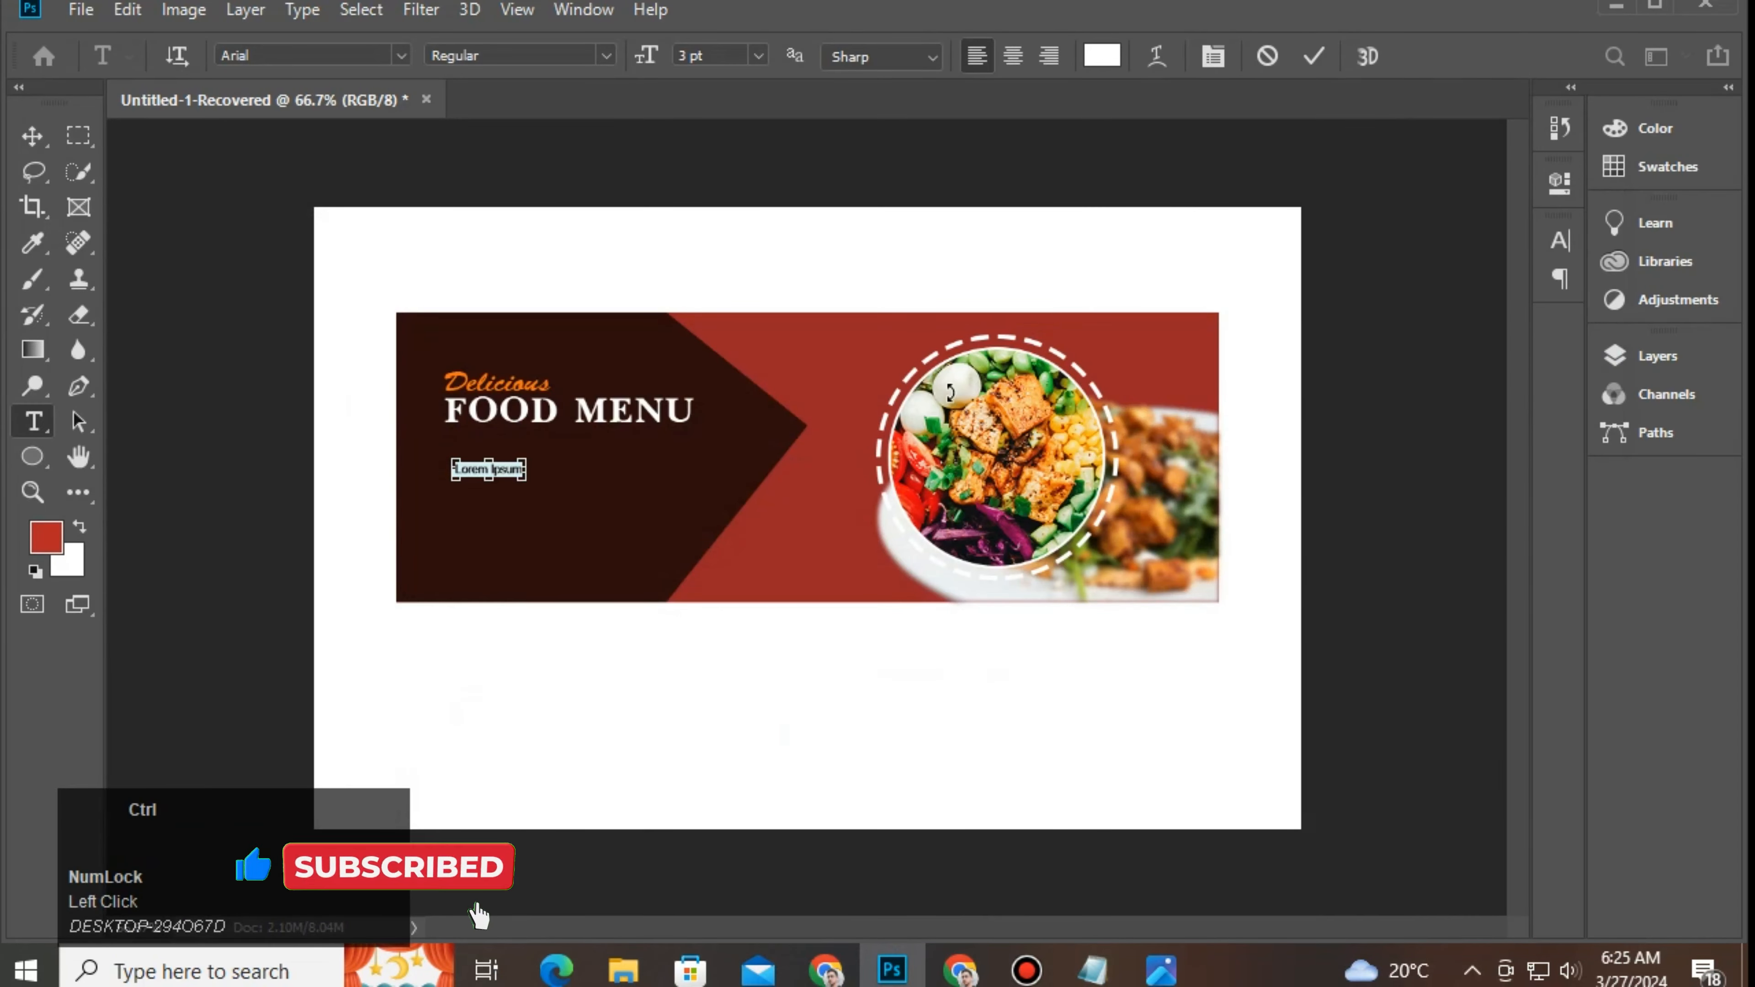
{"action": "key", "text": "ctrl+v"}
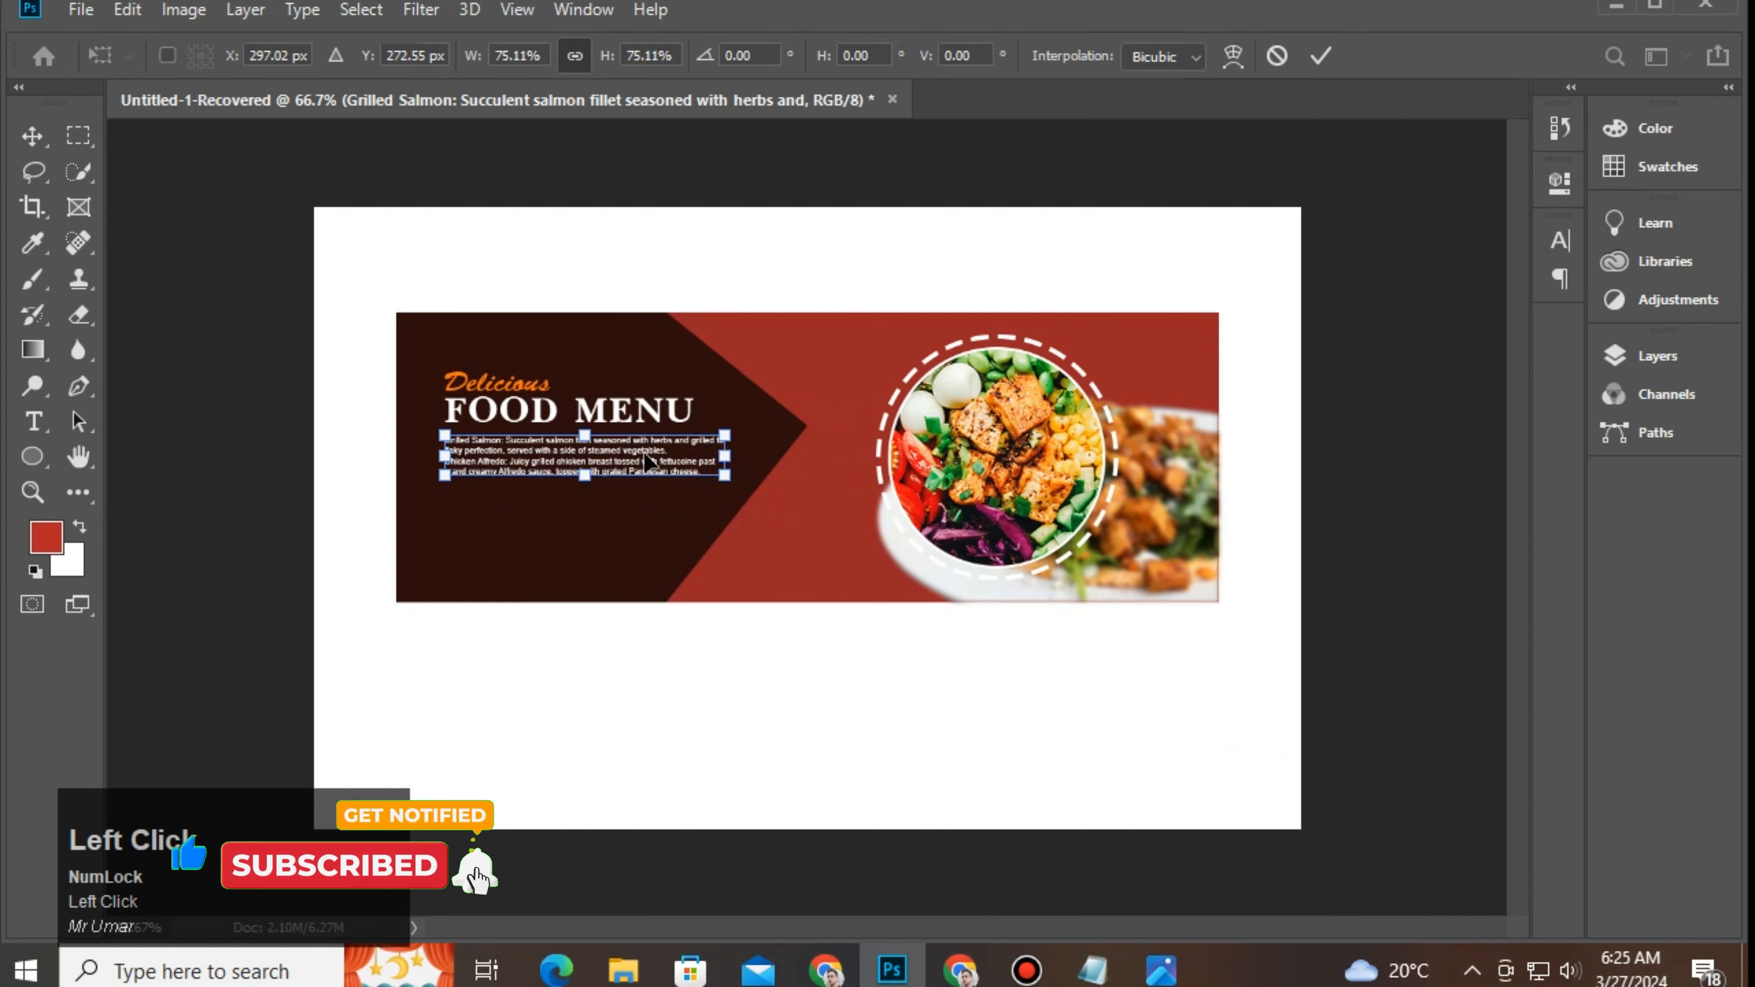
{"action": "left_click", "coordinate": [1321, 55]}
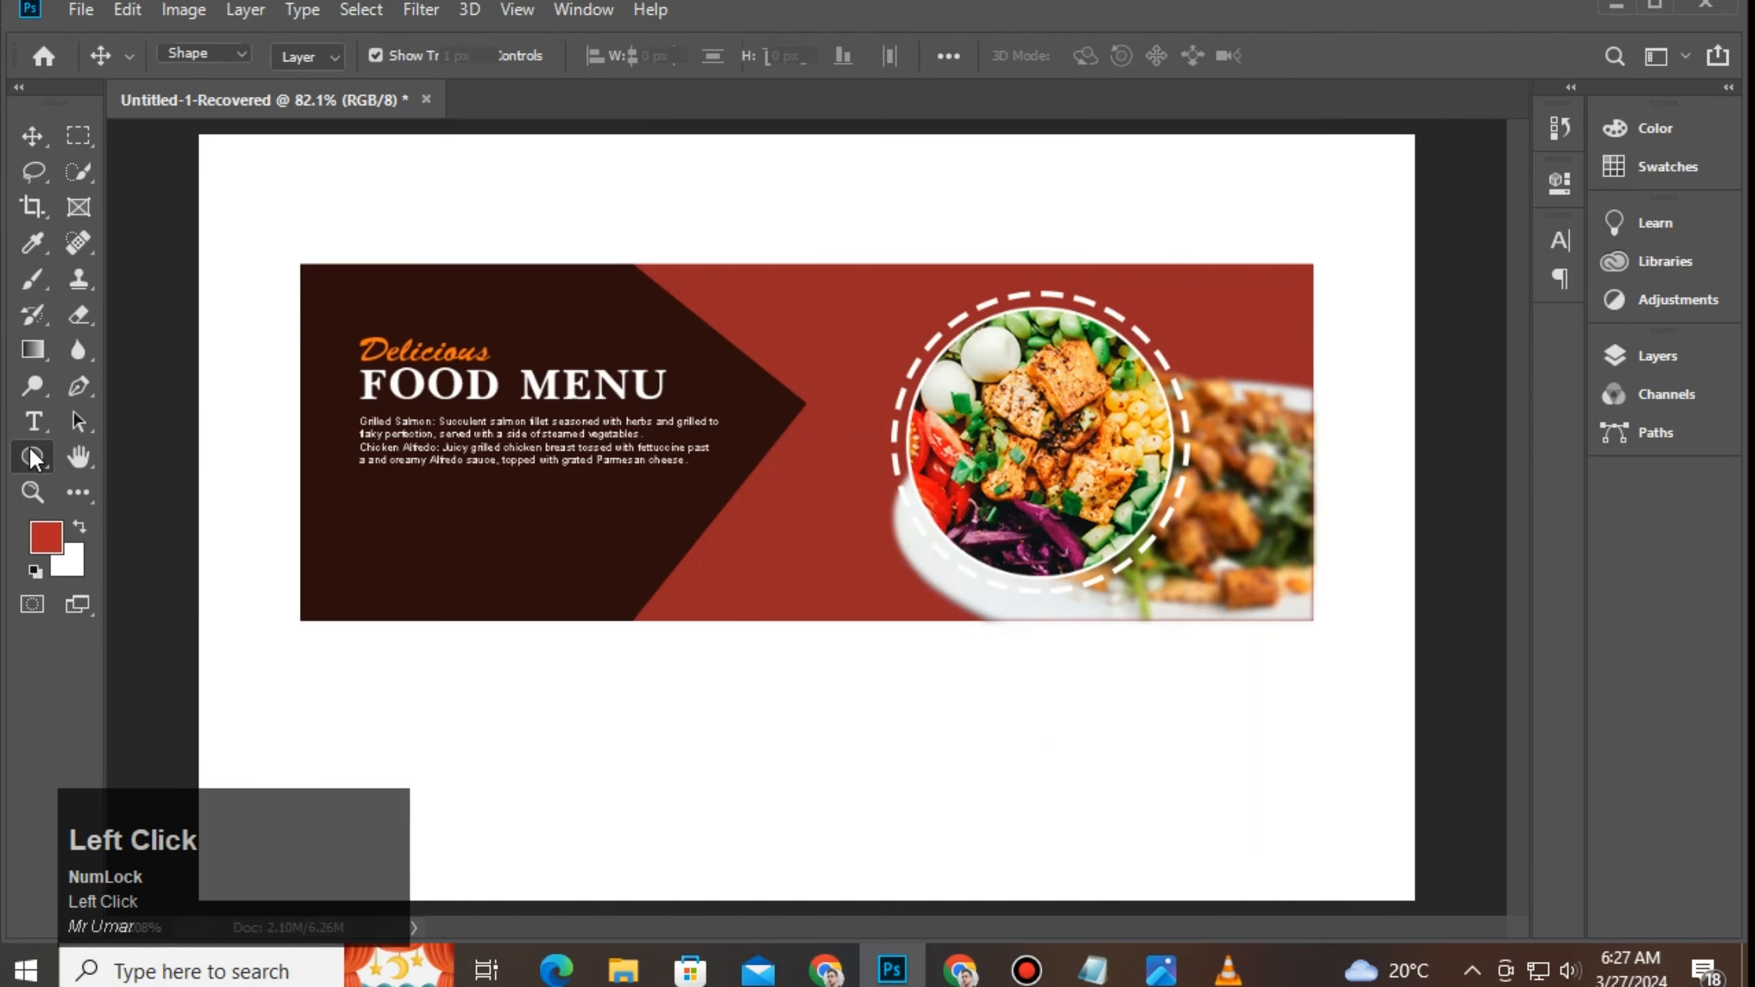
{"action": "right_click", "coordinate": [32, 457]}
{"action": "left_click", "coordinate": [136, 476]}
Step: Draw a white rectangle below the description with 20 px rounded left corners
{"action": "left_click_drag", "start_coordinate": [381, 504], "coordinate": [518, 544]}
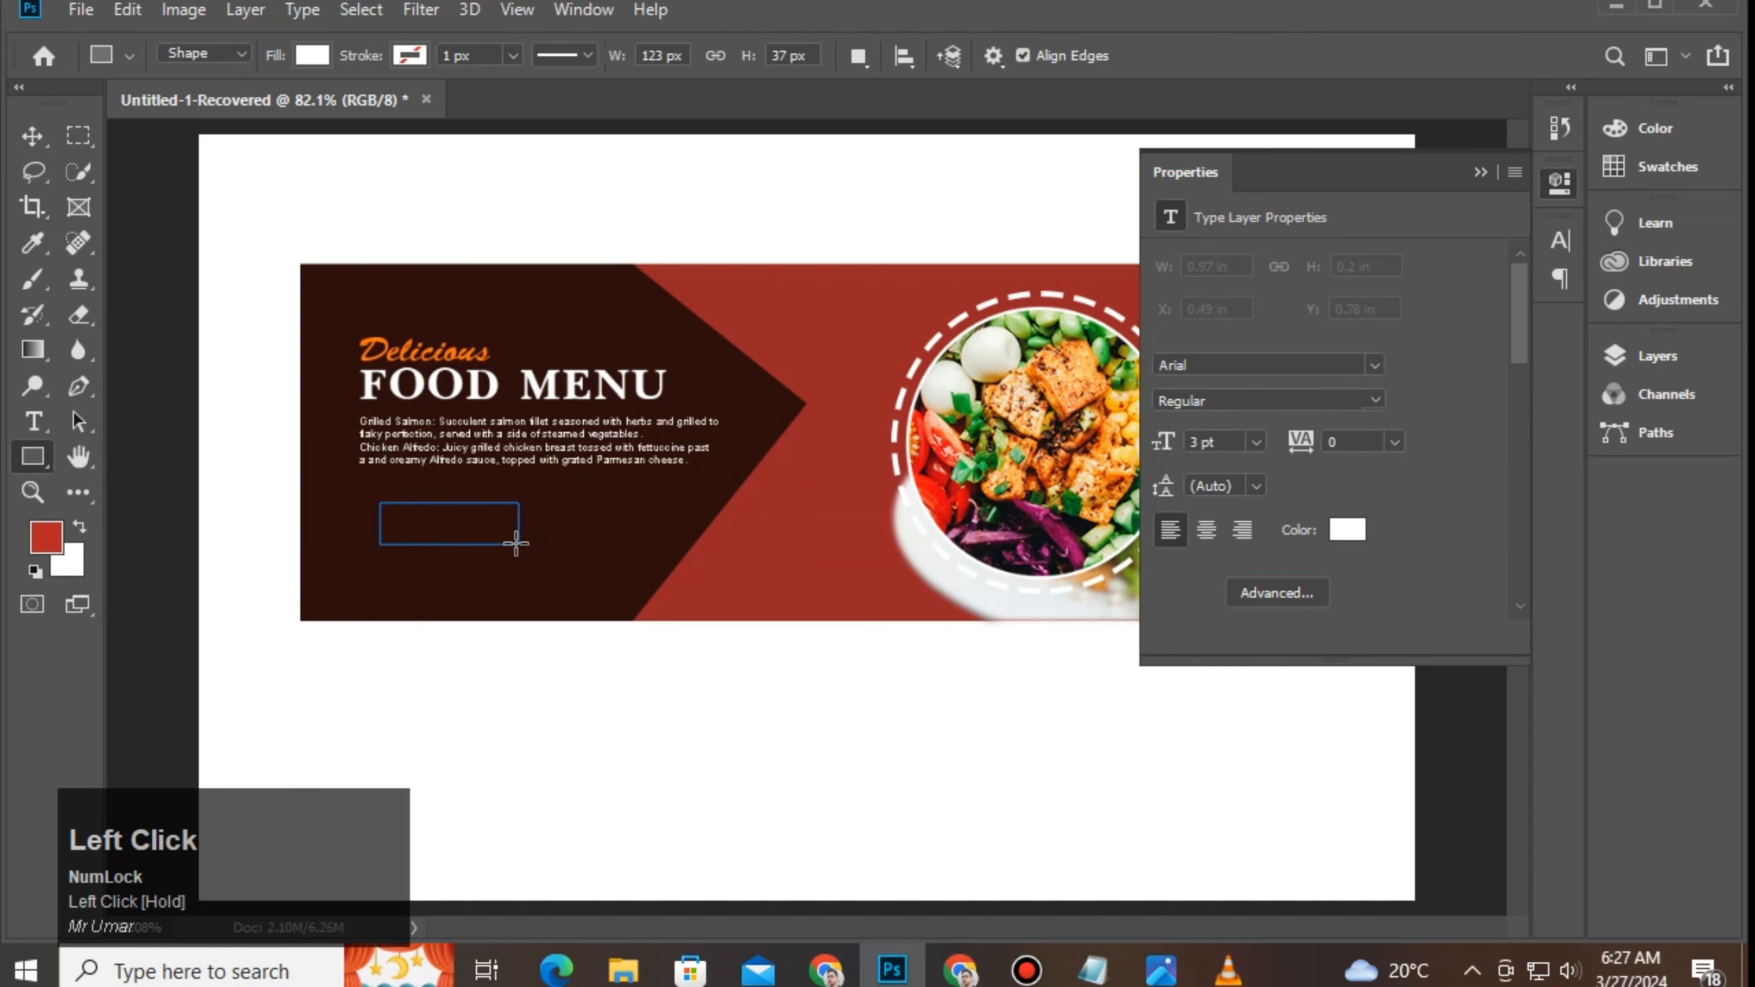
{"action": "left_click", "coordinate": [1279, 483]}
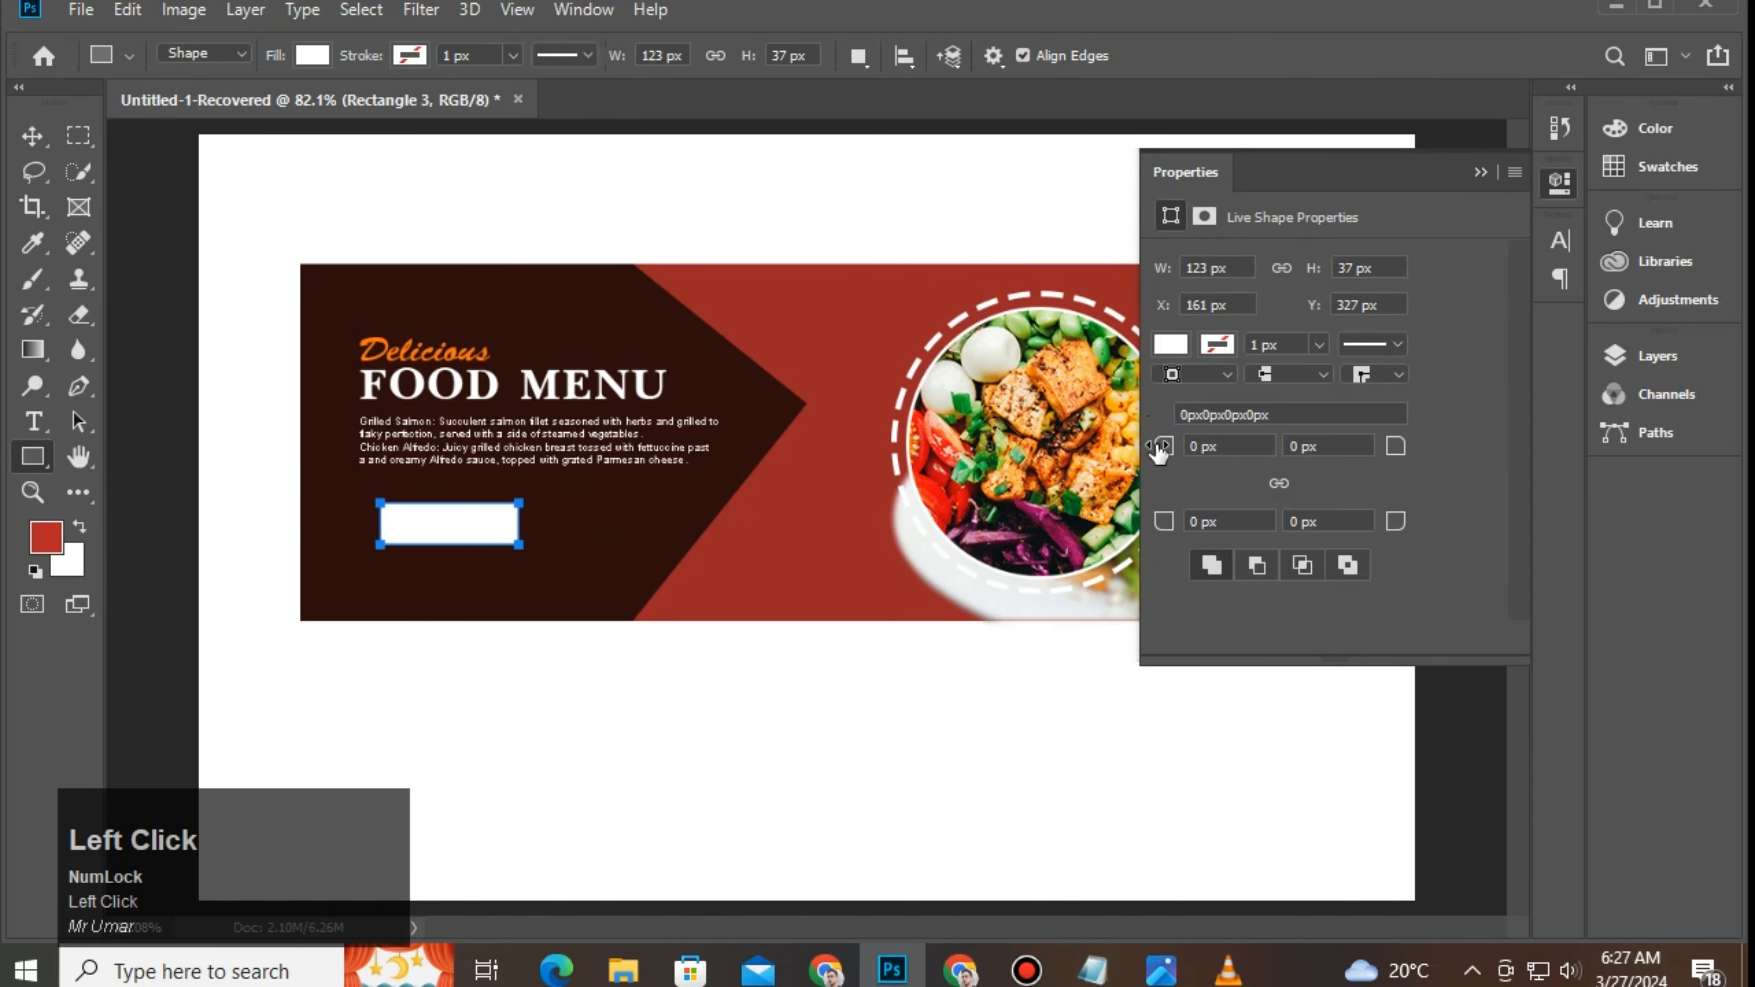
{"action": "left_click_drag", "start_coordinate": [1199, 448], "coordinate": [1180, 455]}
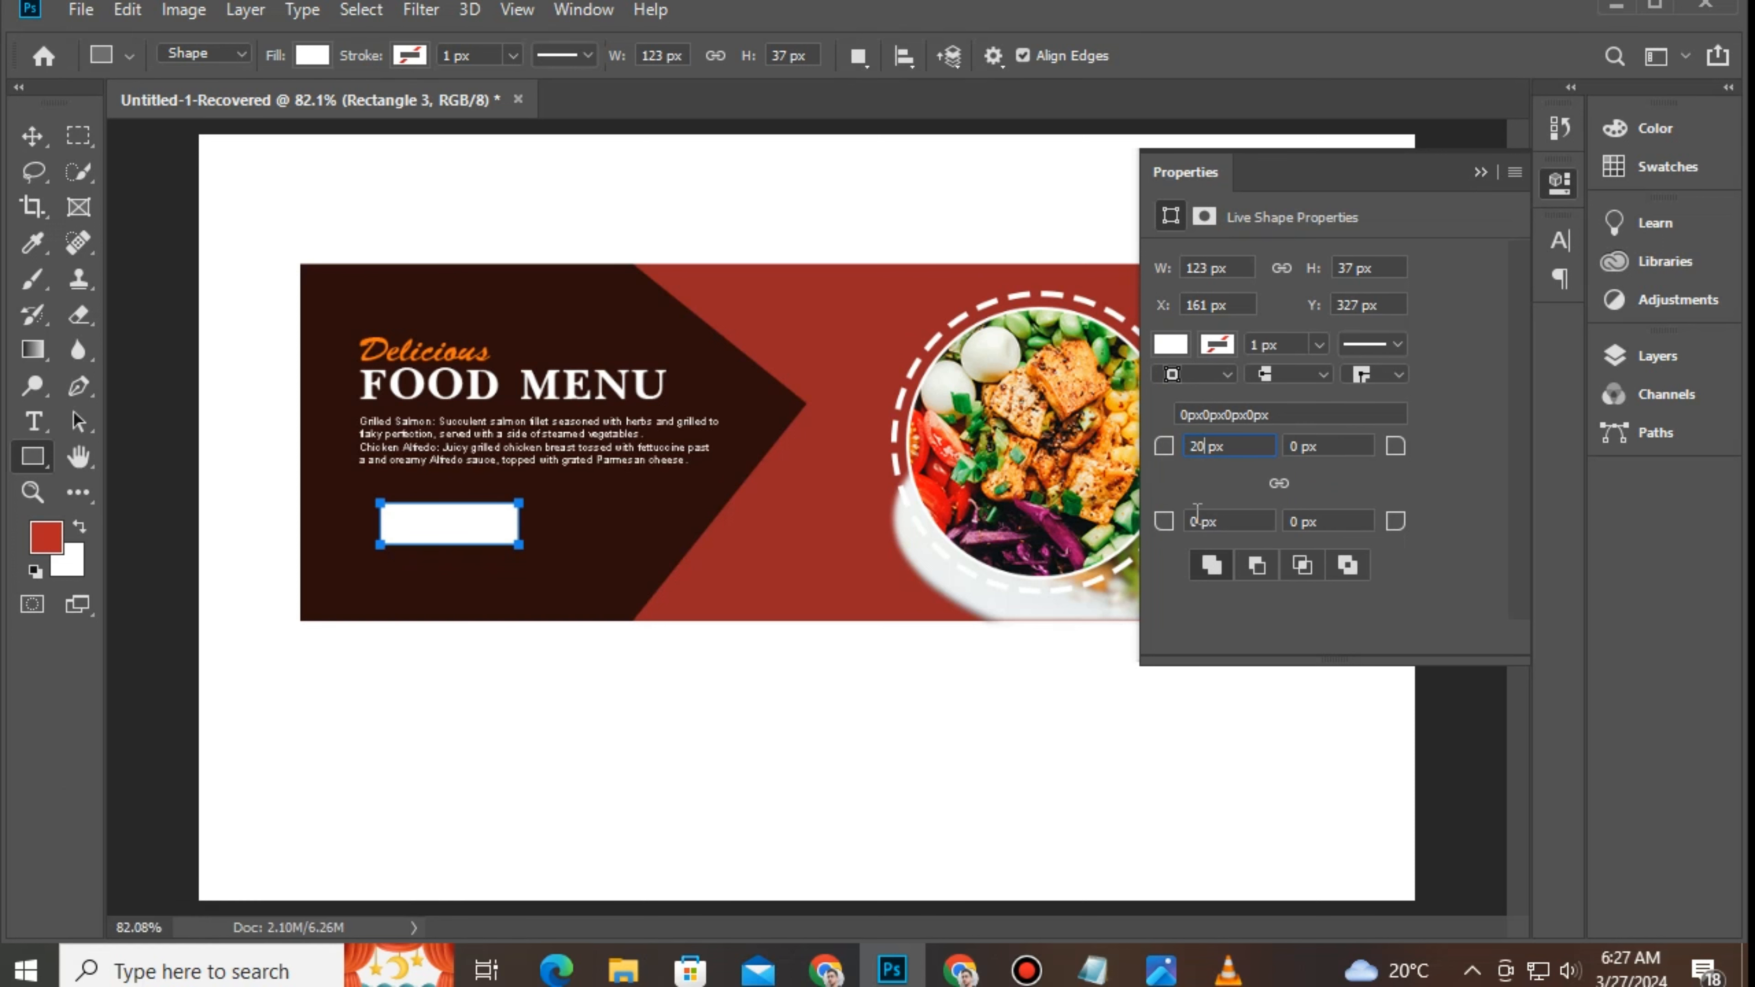
{"action": "left_click_drag", "start_coordinate": [1197, 522], "coordinate": [1151, 536]}
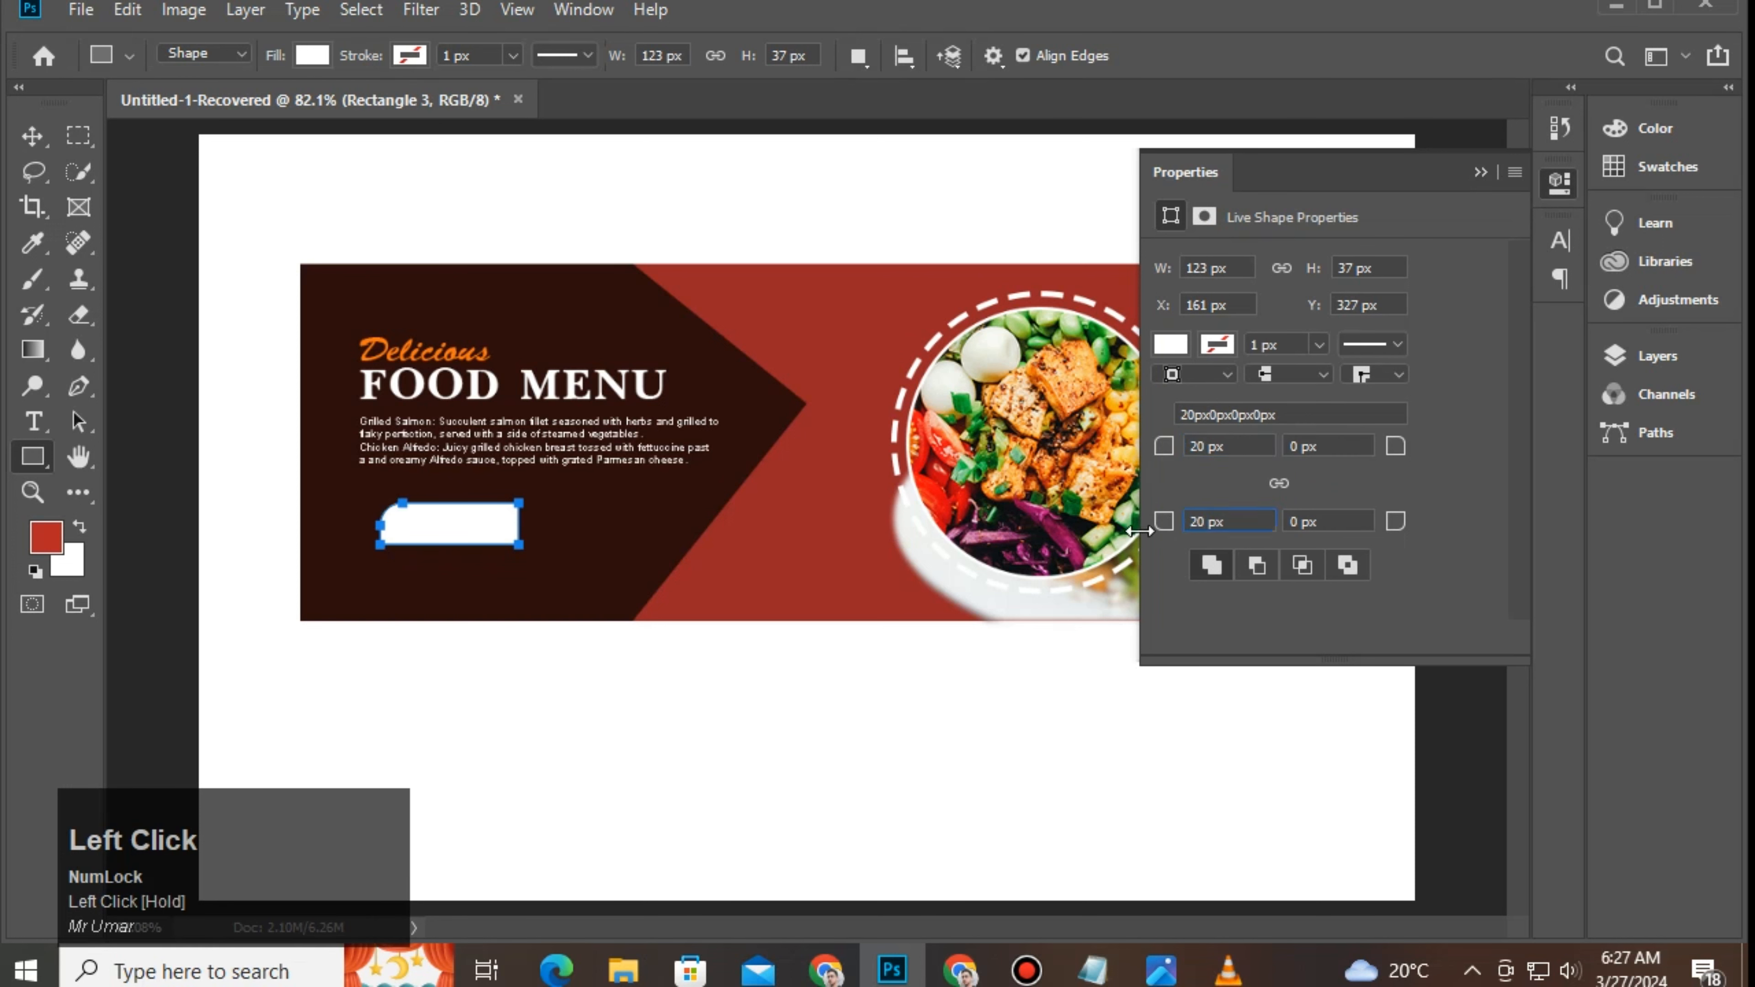
{"action": "key", "text": "Return"}
Step: Make the rounded white bar narrower
{"action": "left_click", "coordinate": [26, 131]}
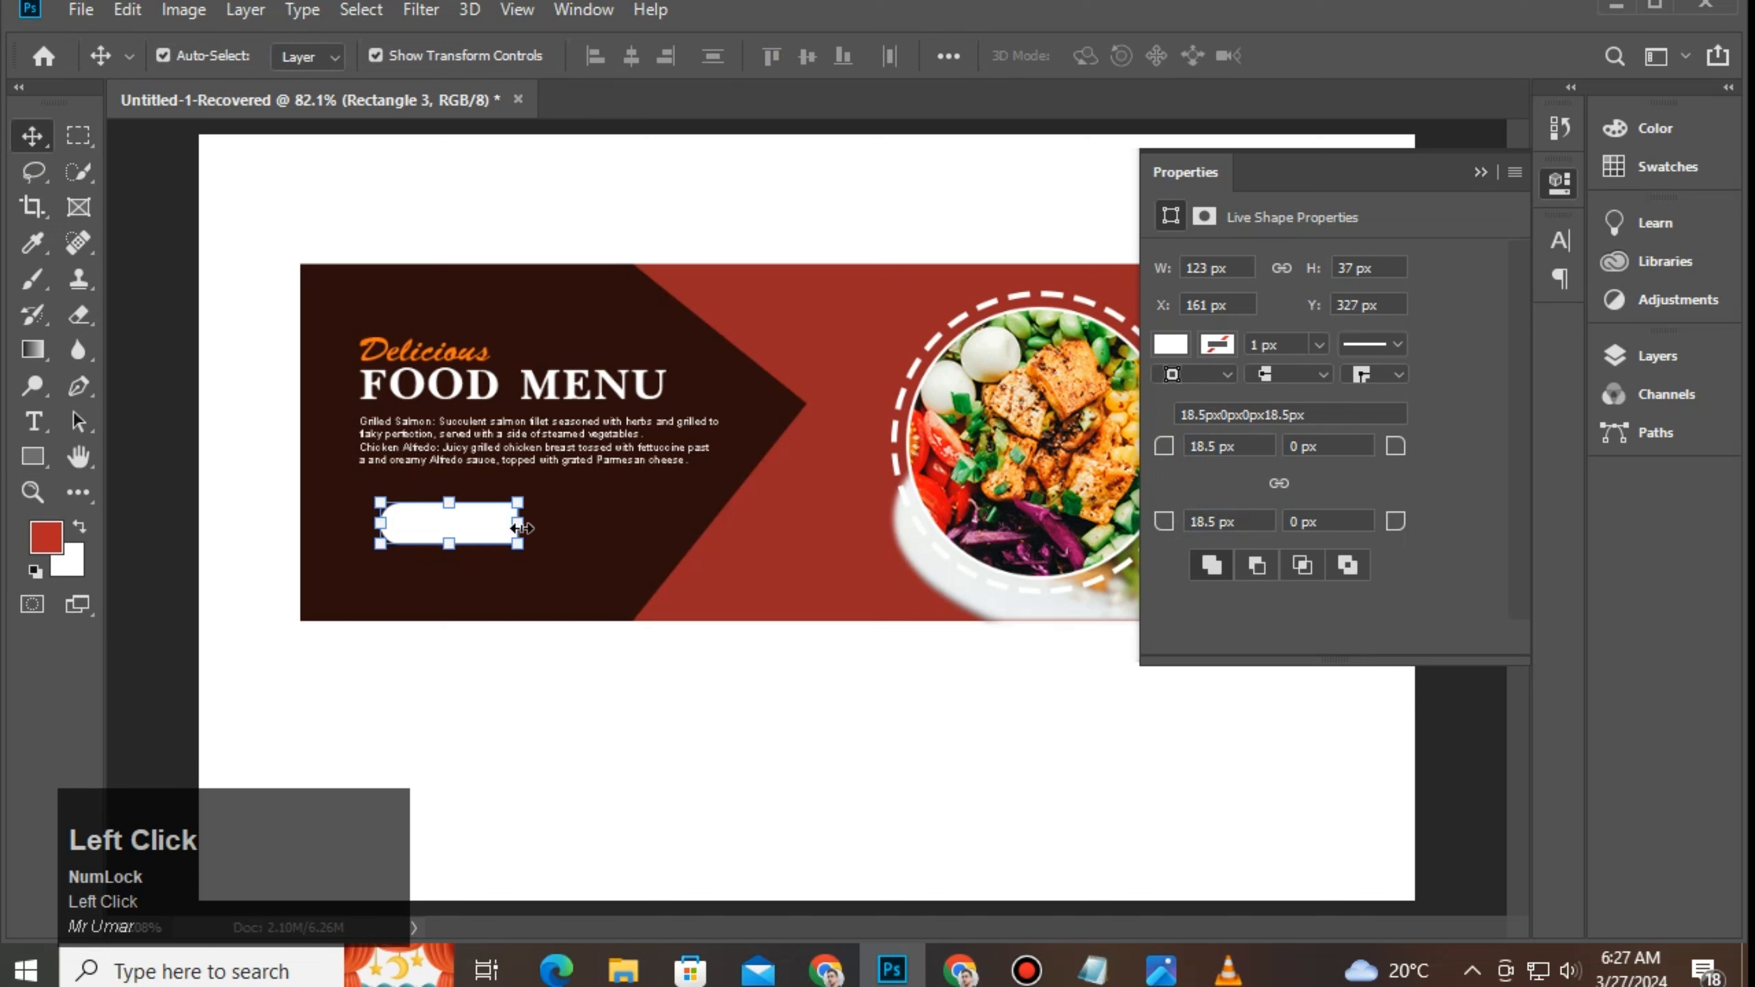
{"action": "left_click_drag", "start_coordinate": [523, 528], "coordinate": [478, 535]}
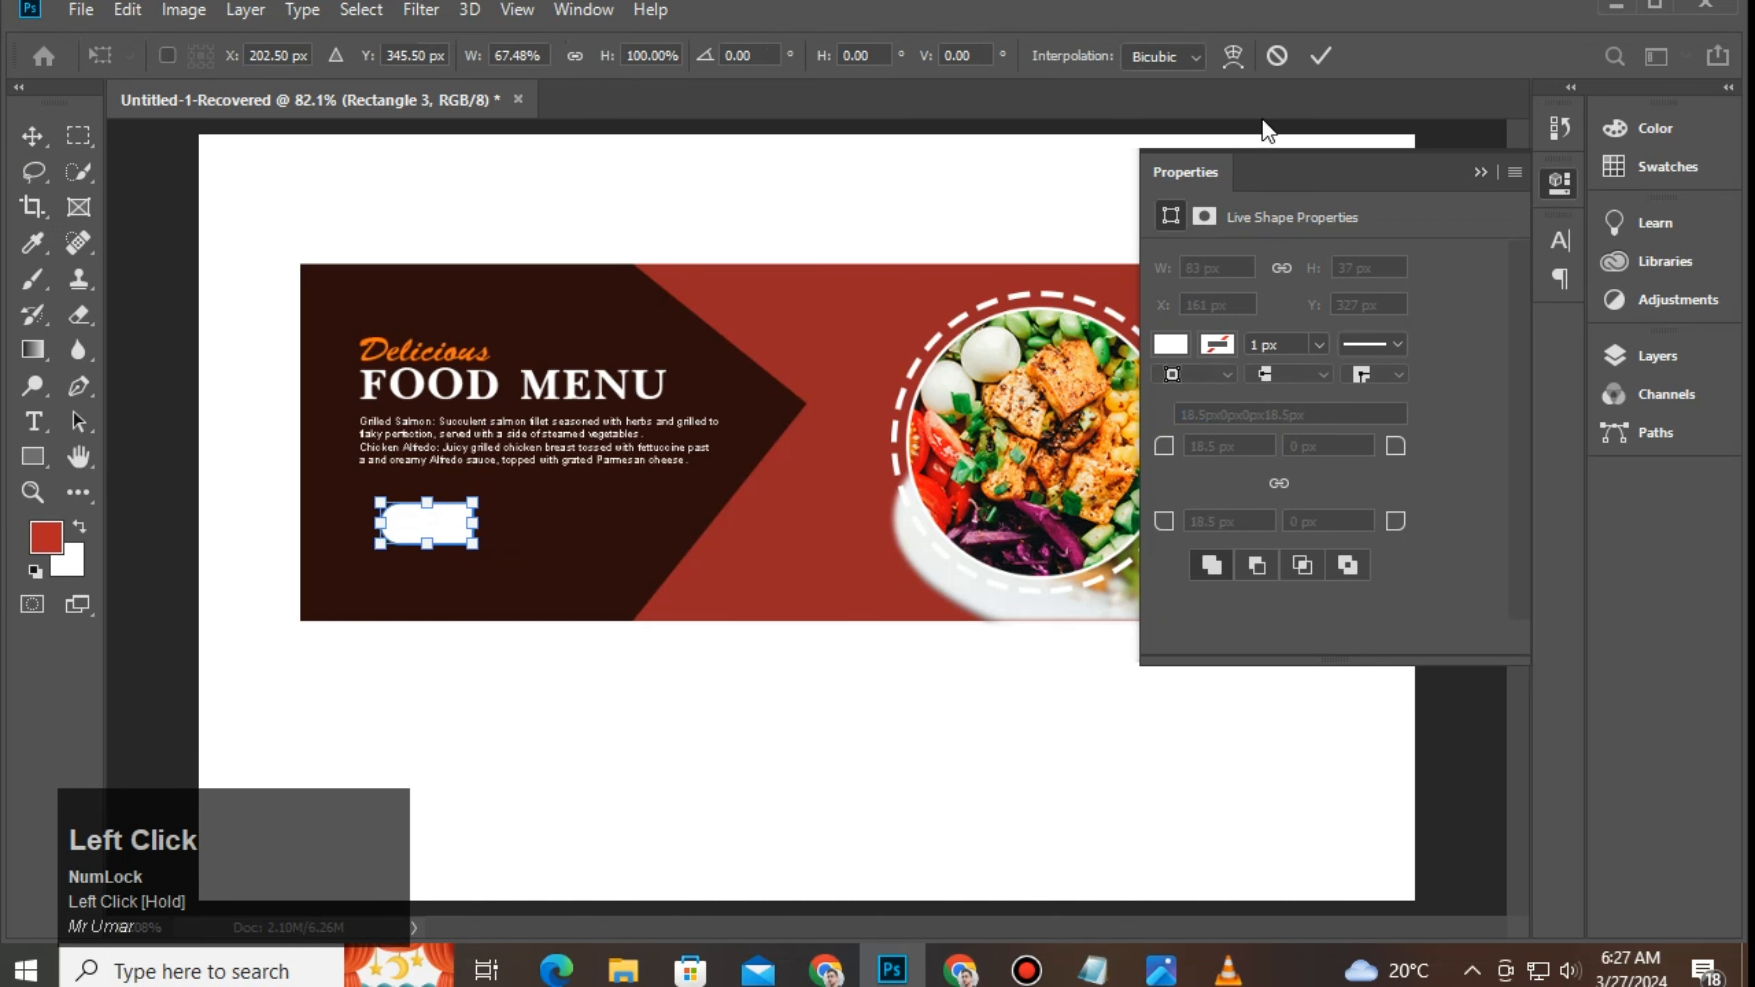
{"action": "left_click", "coordinate": [1316, 62]}
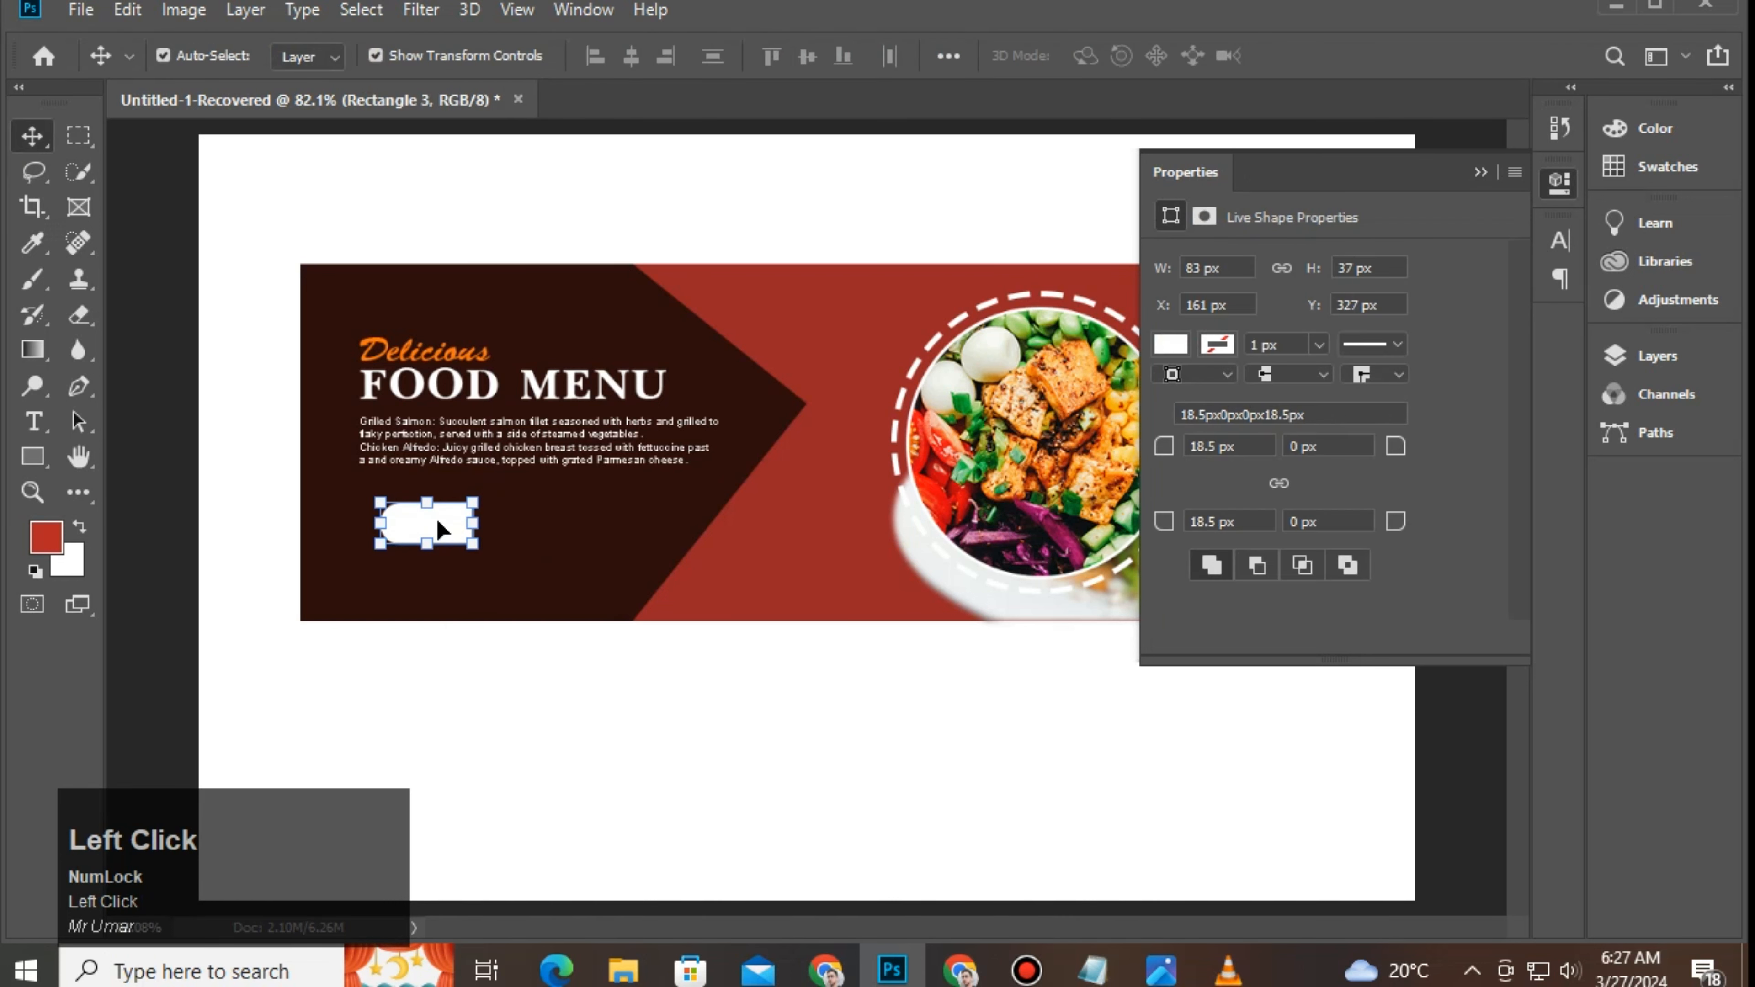
Step: Duplicate the bar to the right with square left corners and 20 px rounded right corners
{"action": "left_click_drag", "start_coordinate": [448, 527], "coordinate": [562, 527]}
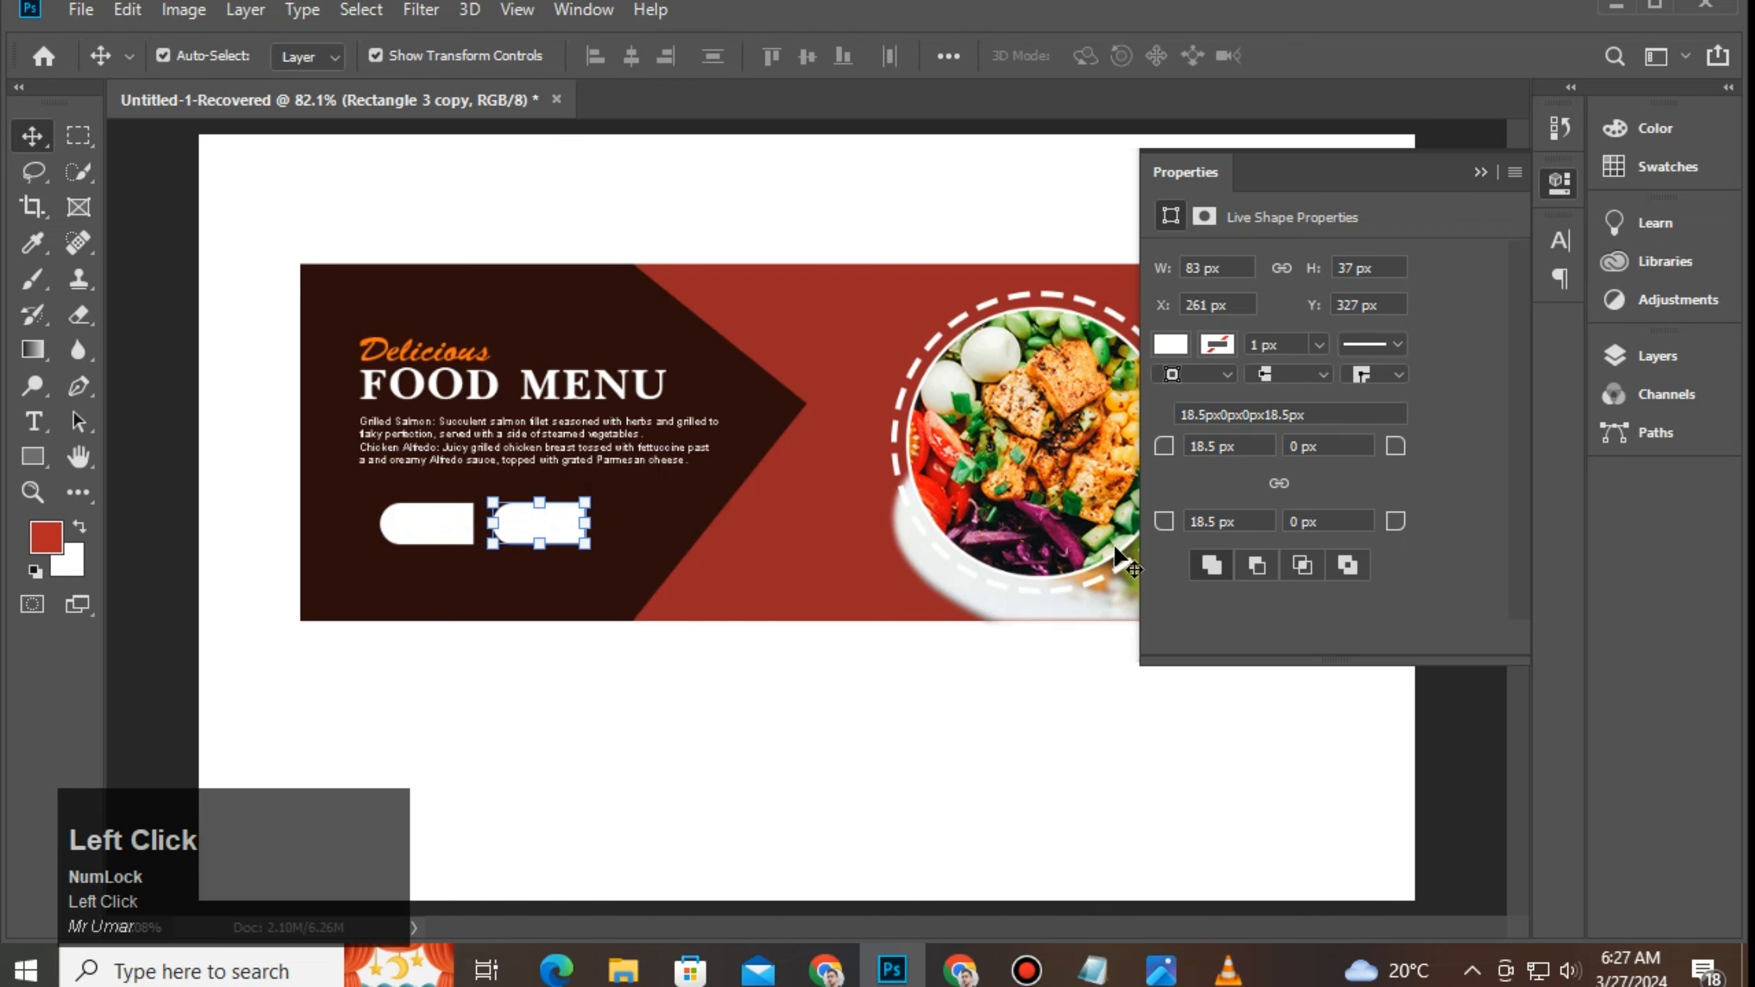
{"action": "left_click", "coordinate": [1213, 446]}
{"action": "double_click", "coordinate": [1211, 522]}
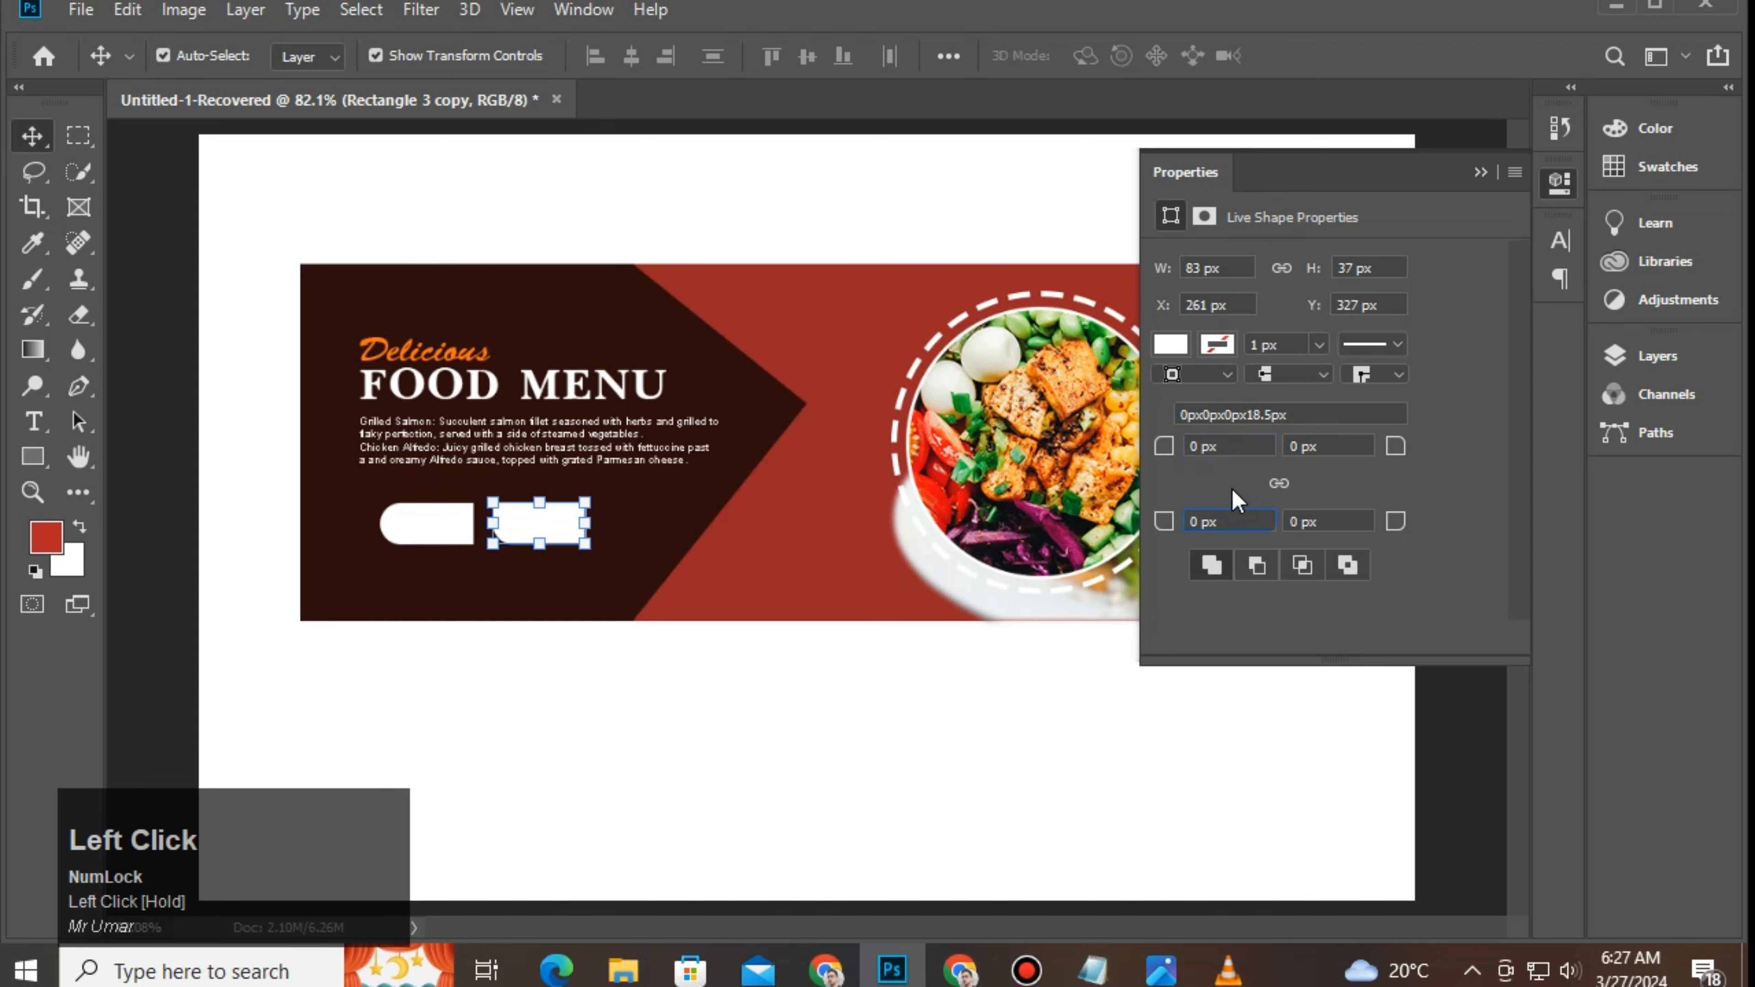
{"action": "left_click", "coordinate": [1292, 447]}
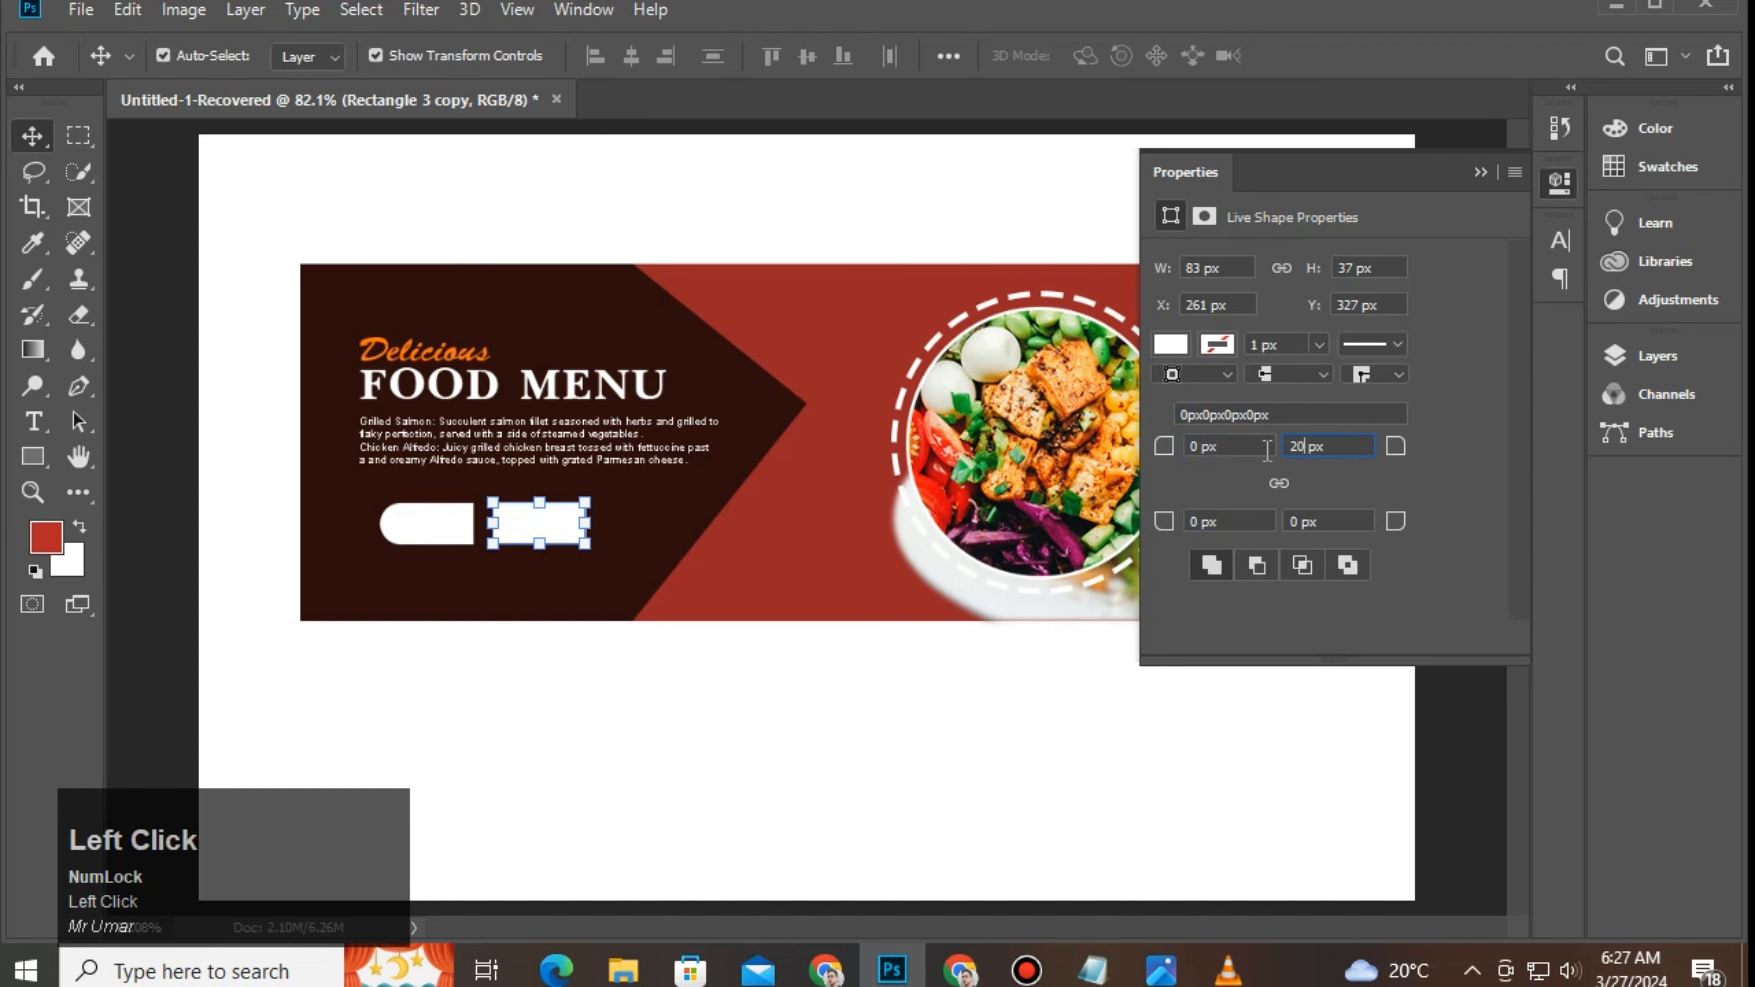
{"action": "left_click_drag", "start_coordinate": [1305, 521], "coordinate": [1261, 522]}
{"action": "type", "text": "20"}
{"action": "key", "text": "Return"}
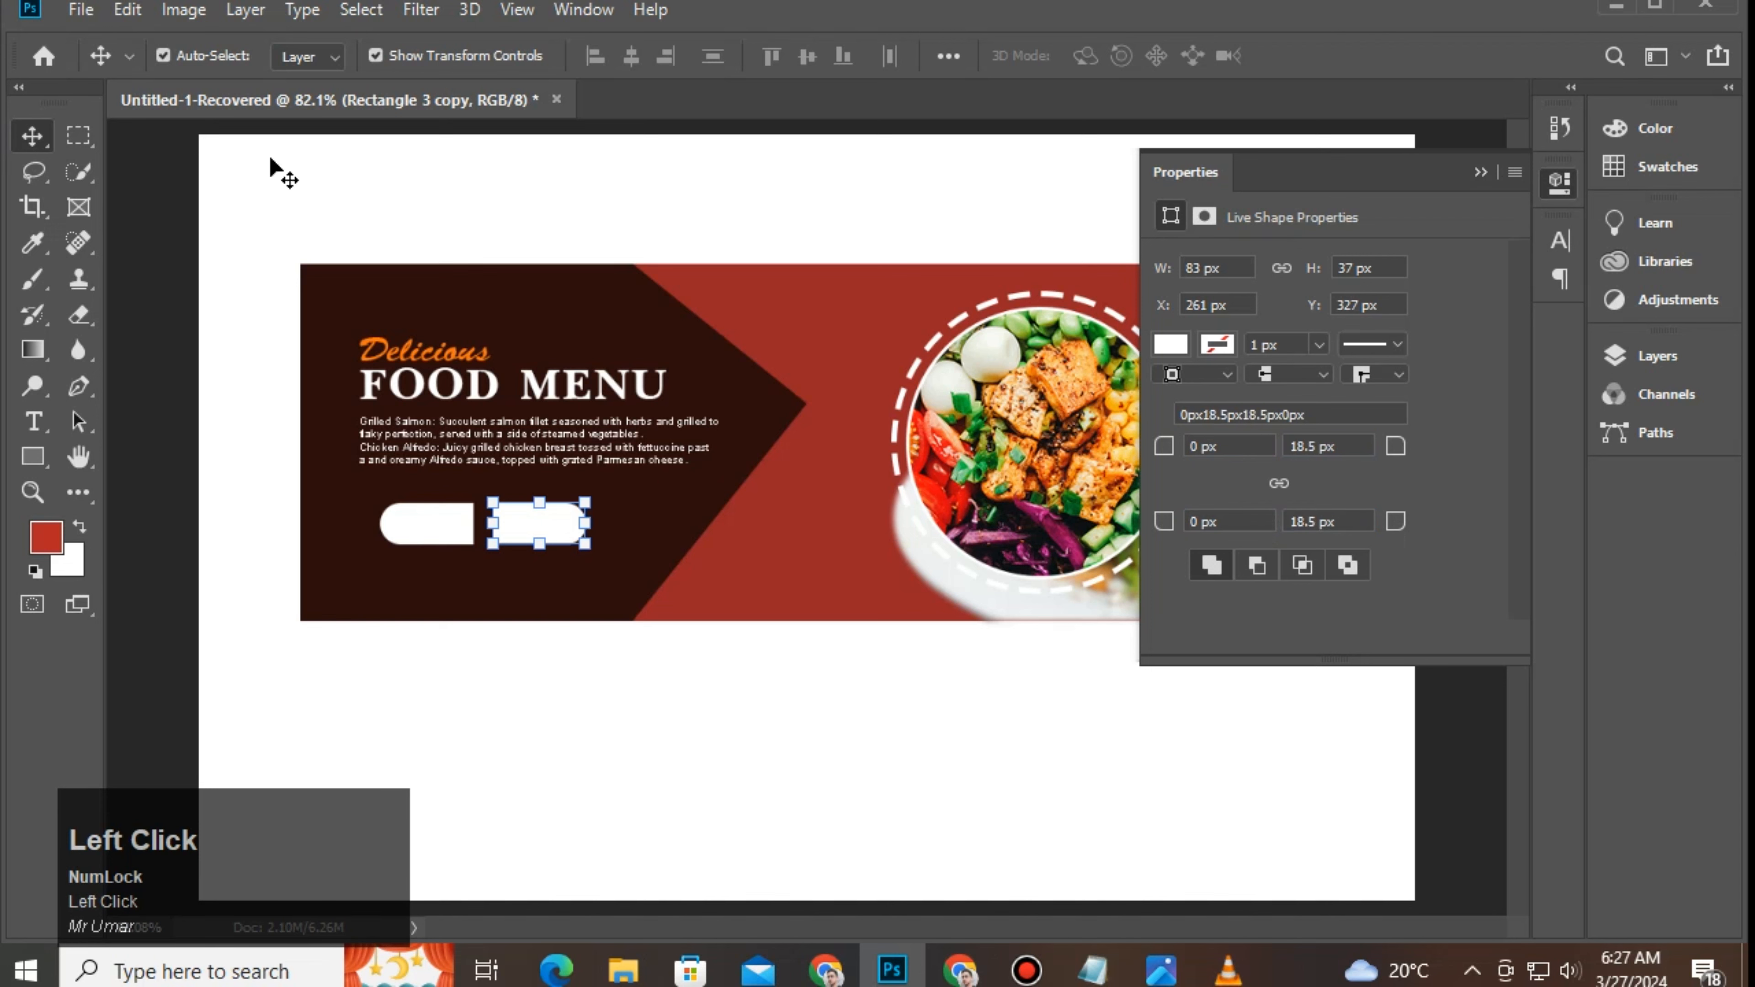
Step: Narrow the copied shape from its left side
{"action": "left_click", "coordinate": [271, 166]}
{"action": "left_click", "coordinate": [538, 533]}
{"action": "left_click_drag", "start_coordinate": [497, 526], "coordinate": [545, 527]}
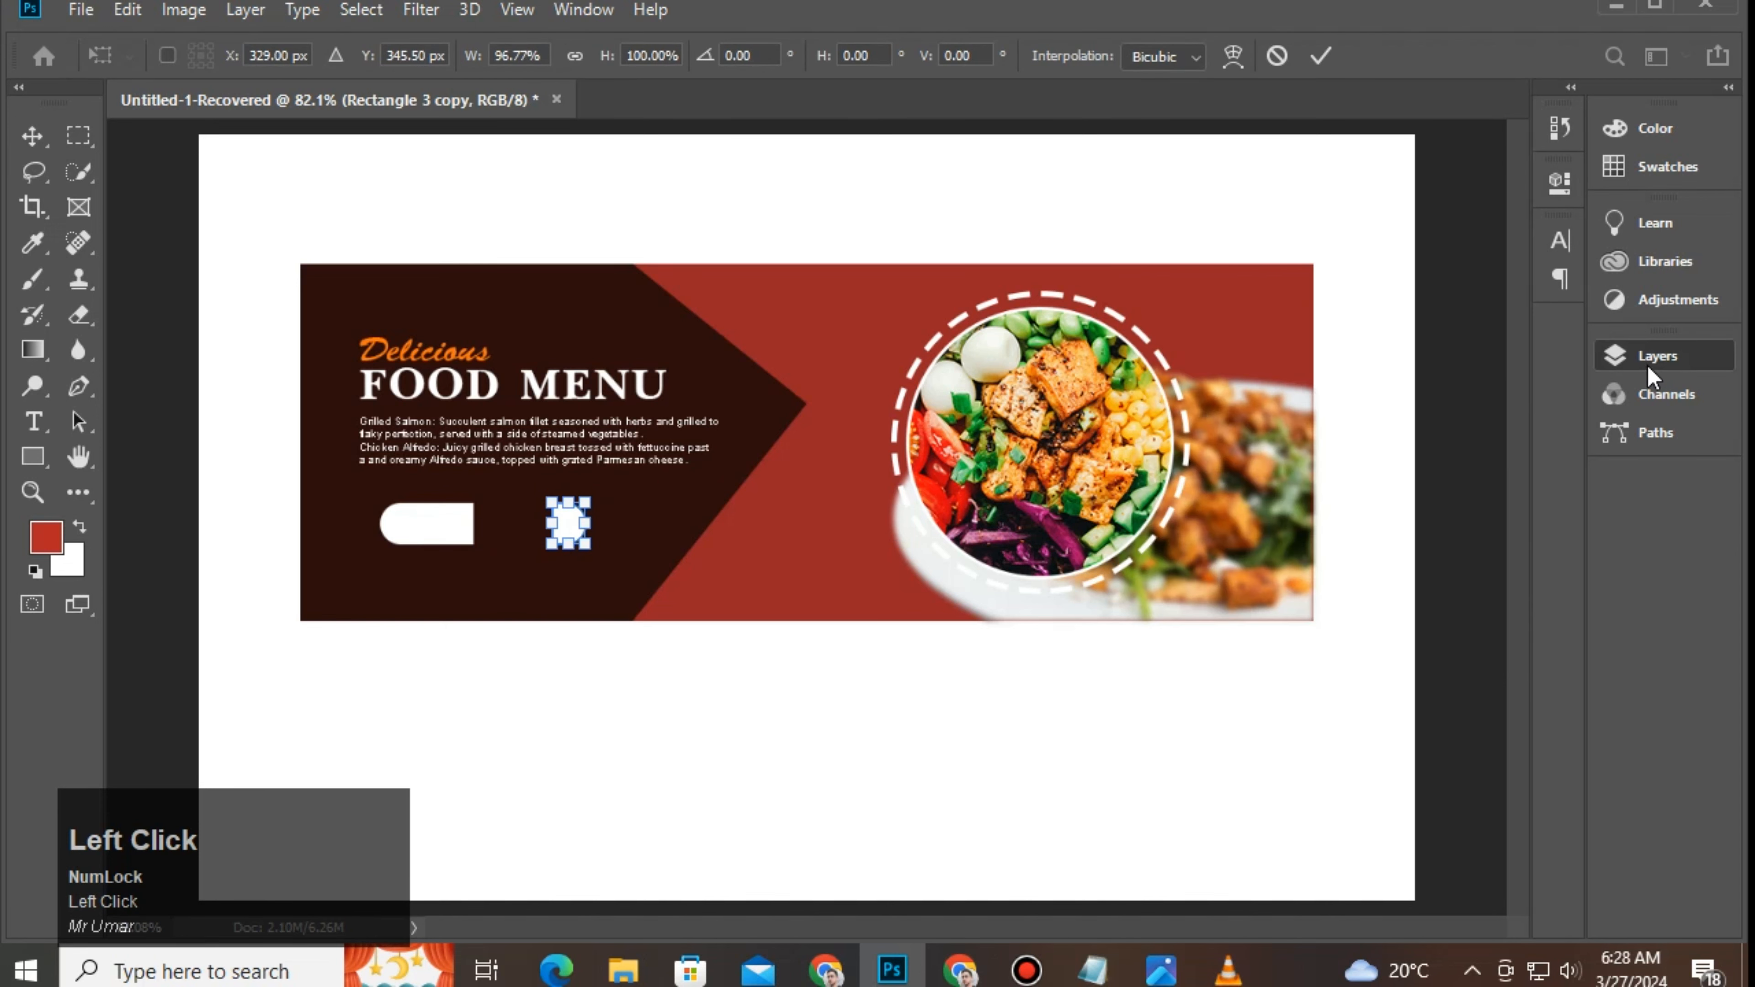
Step: Fill the copied shape with orange fd750f
{"action": "left_click", "coordinate": [1658, 355]}
{"action": "double_click", "coordinate": [1348, 512]}
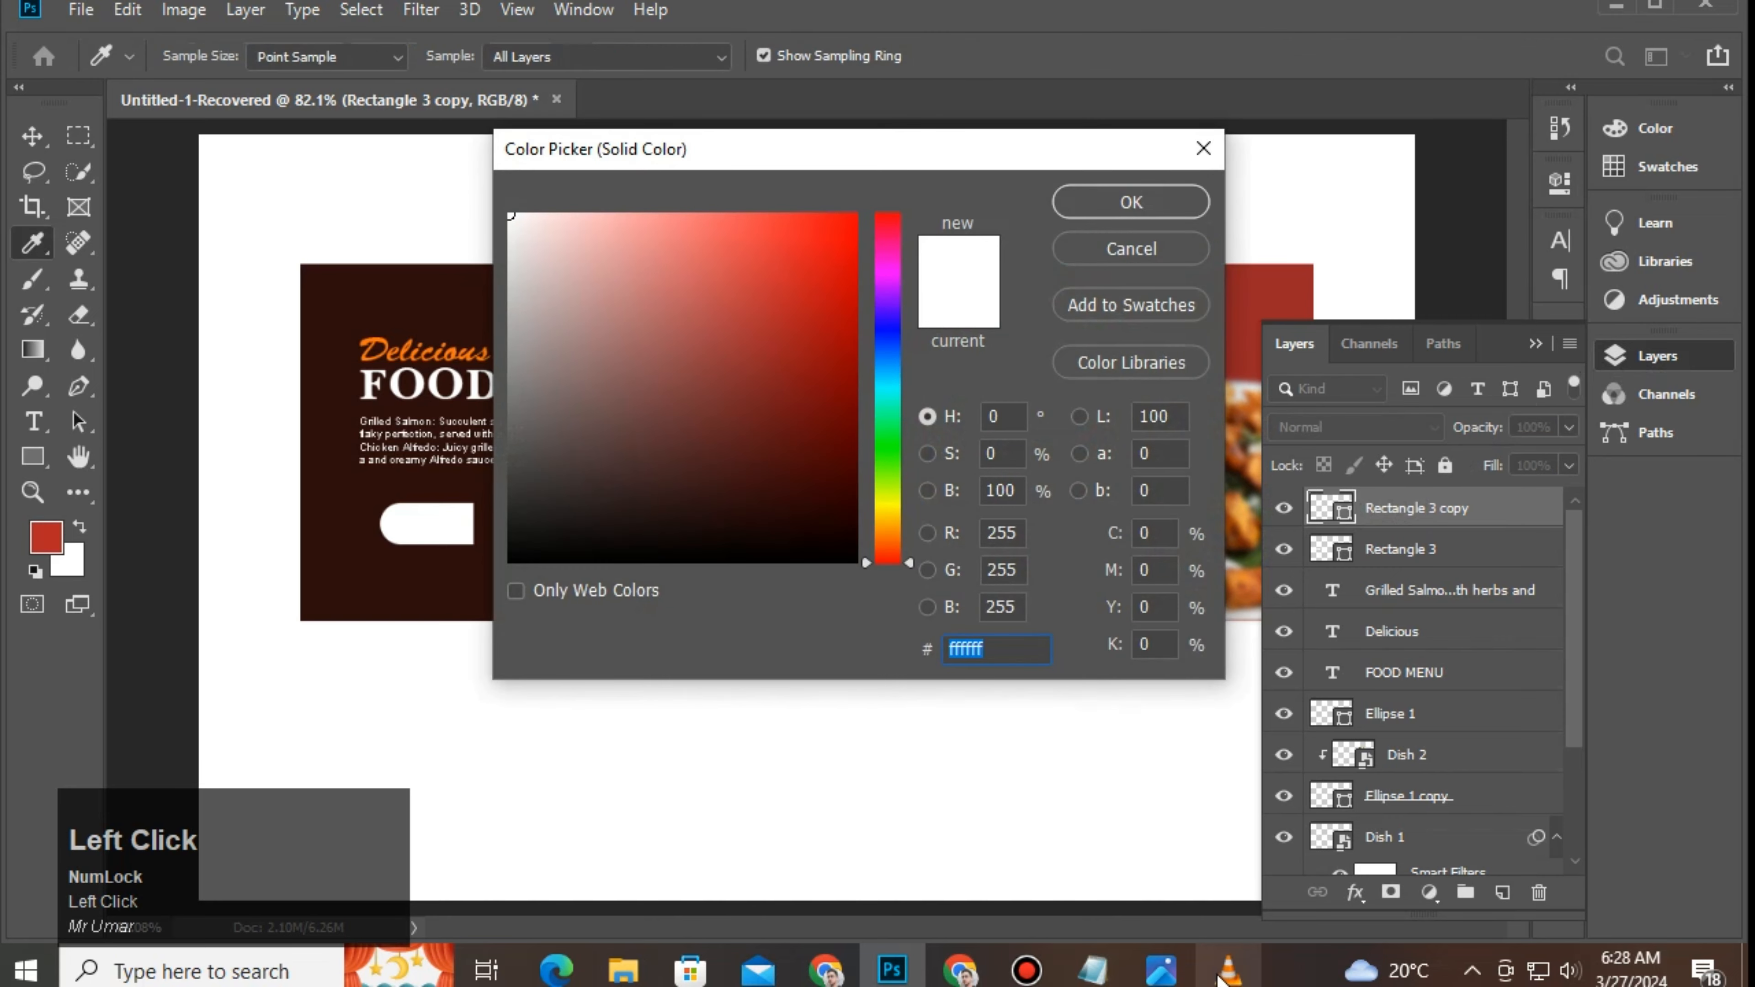
{"action": "left_click", "coordinate": [1093, 970]}
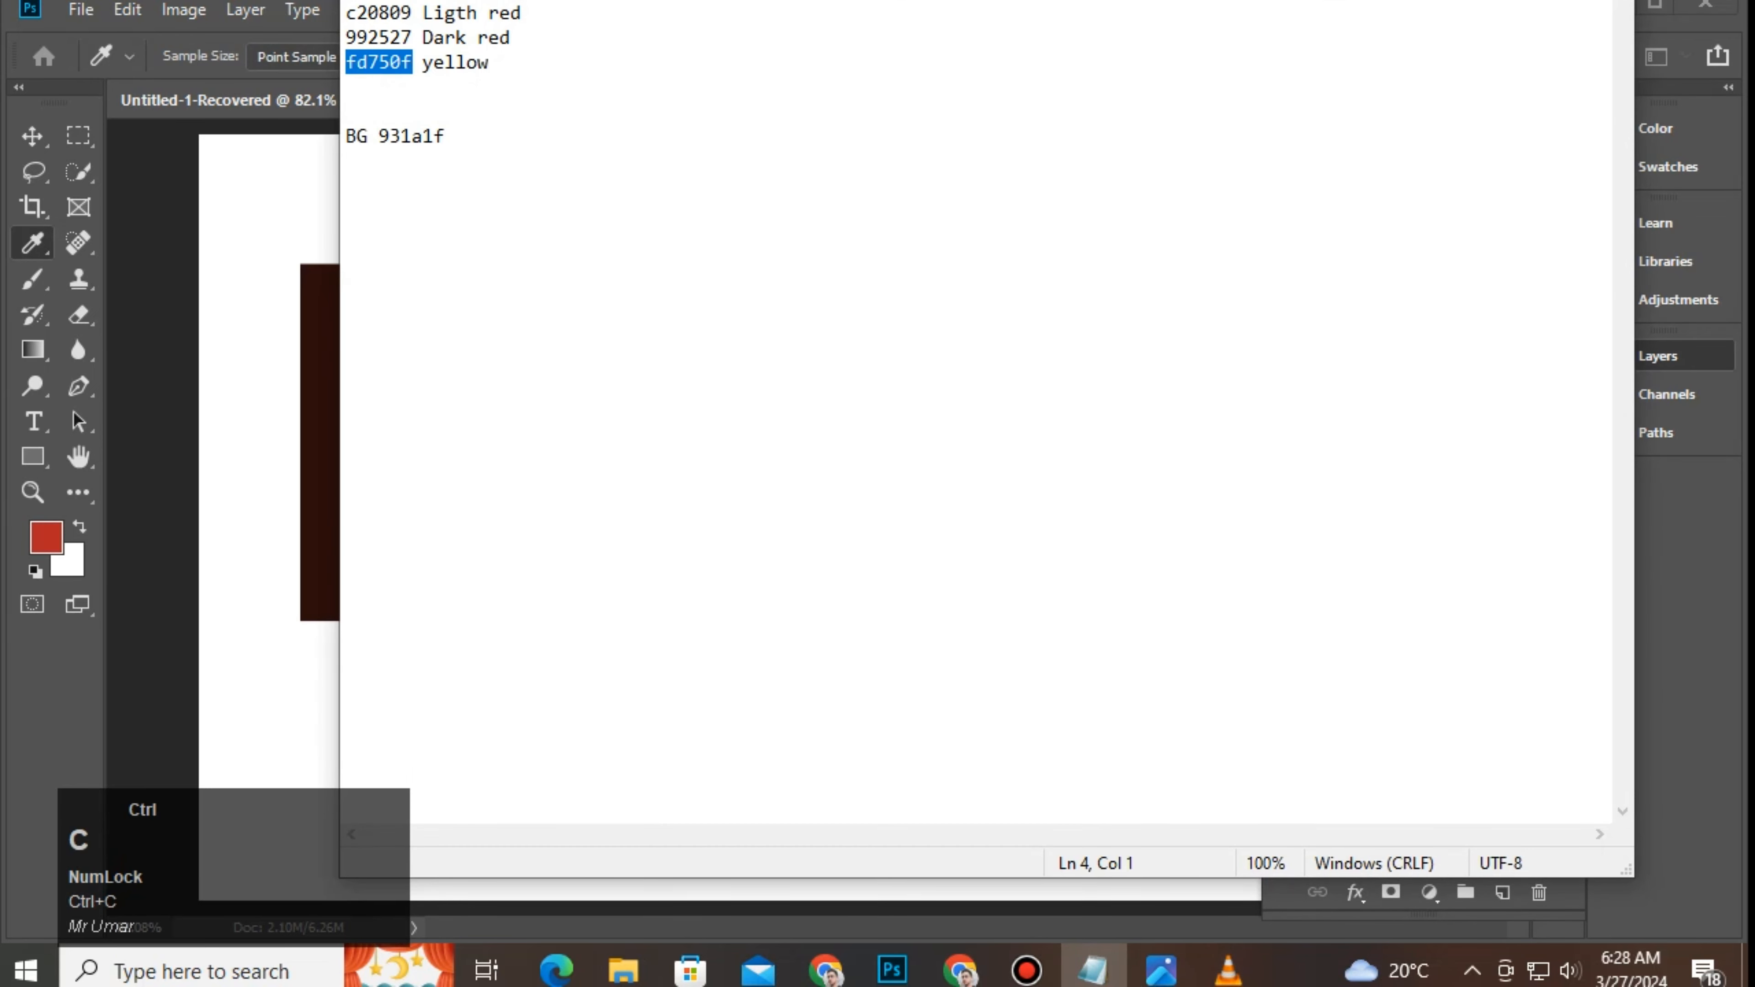
{"action": "left_click", "coordinate": [1093, 969]}
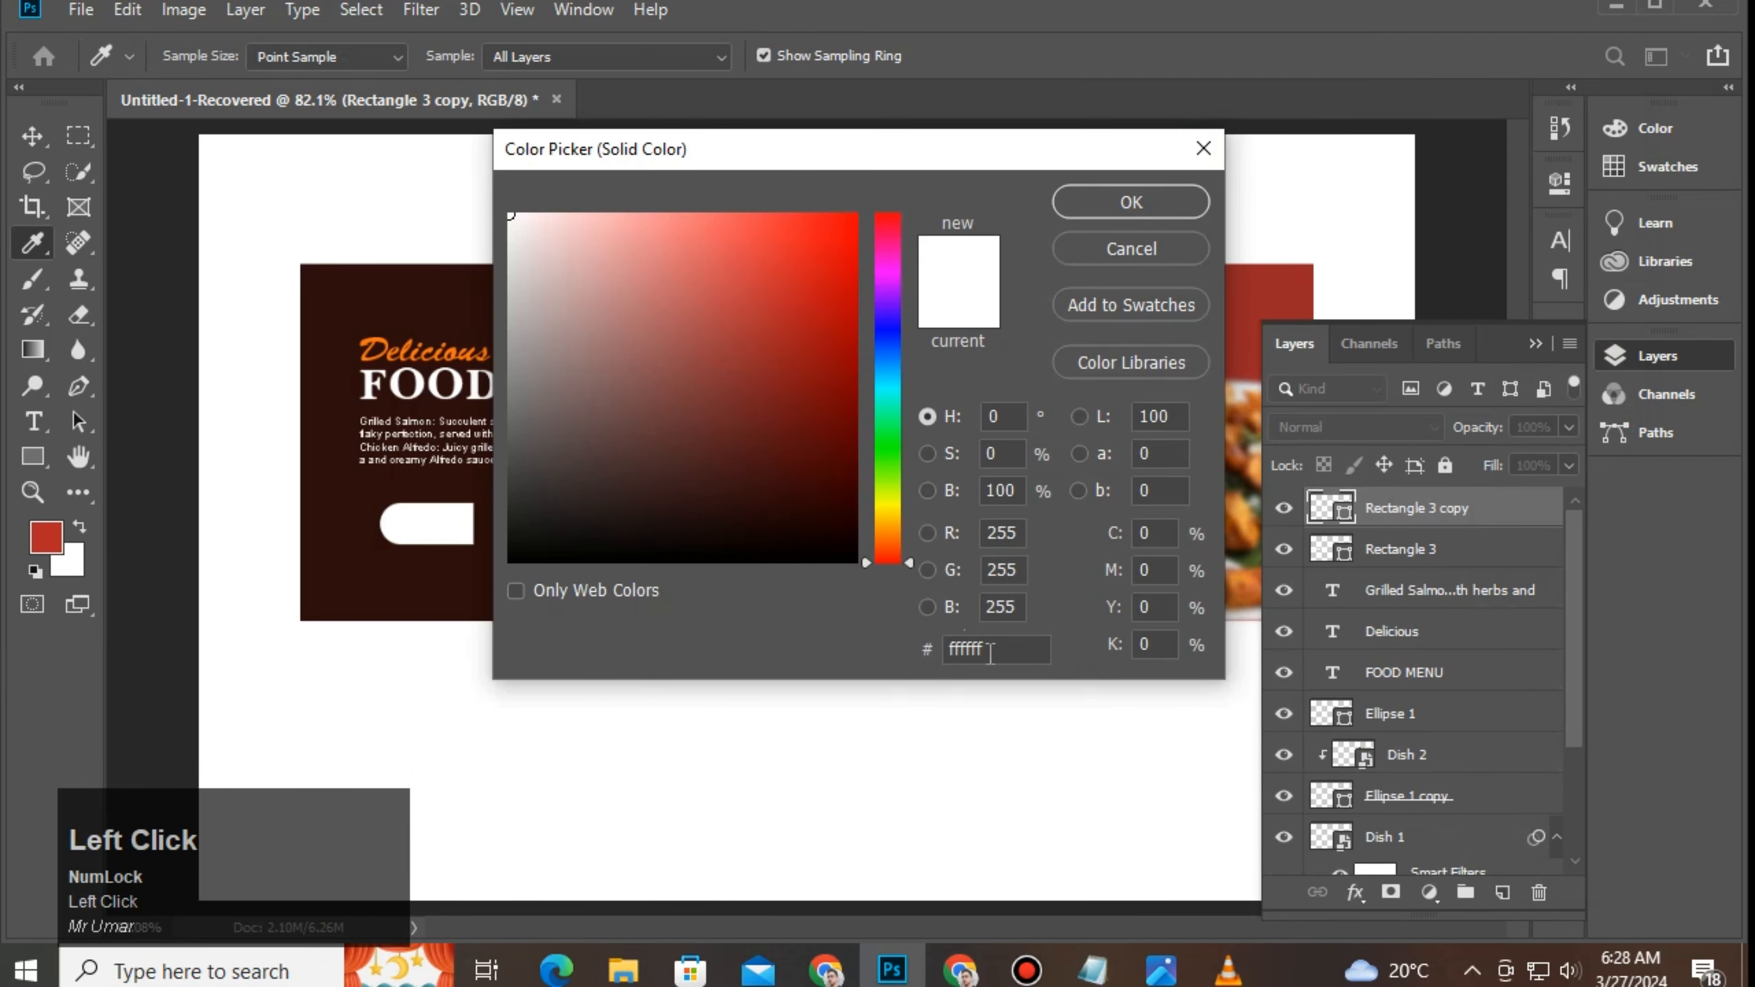
{"action": "double_click", "coordinate": [981, 649]}
{"action": "type", "text": "fd750f"}
{"action": "left_click", "coordinate": [1147, 202]}
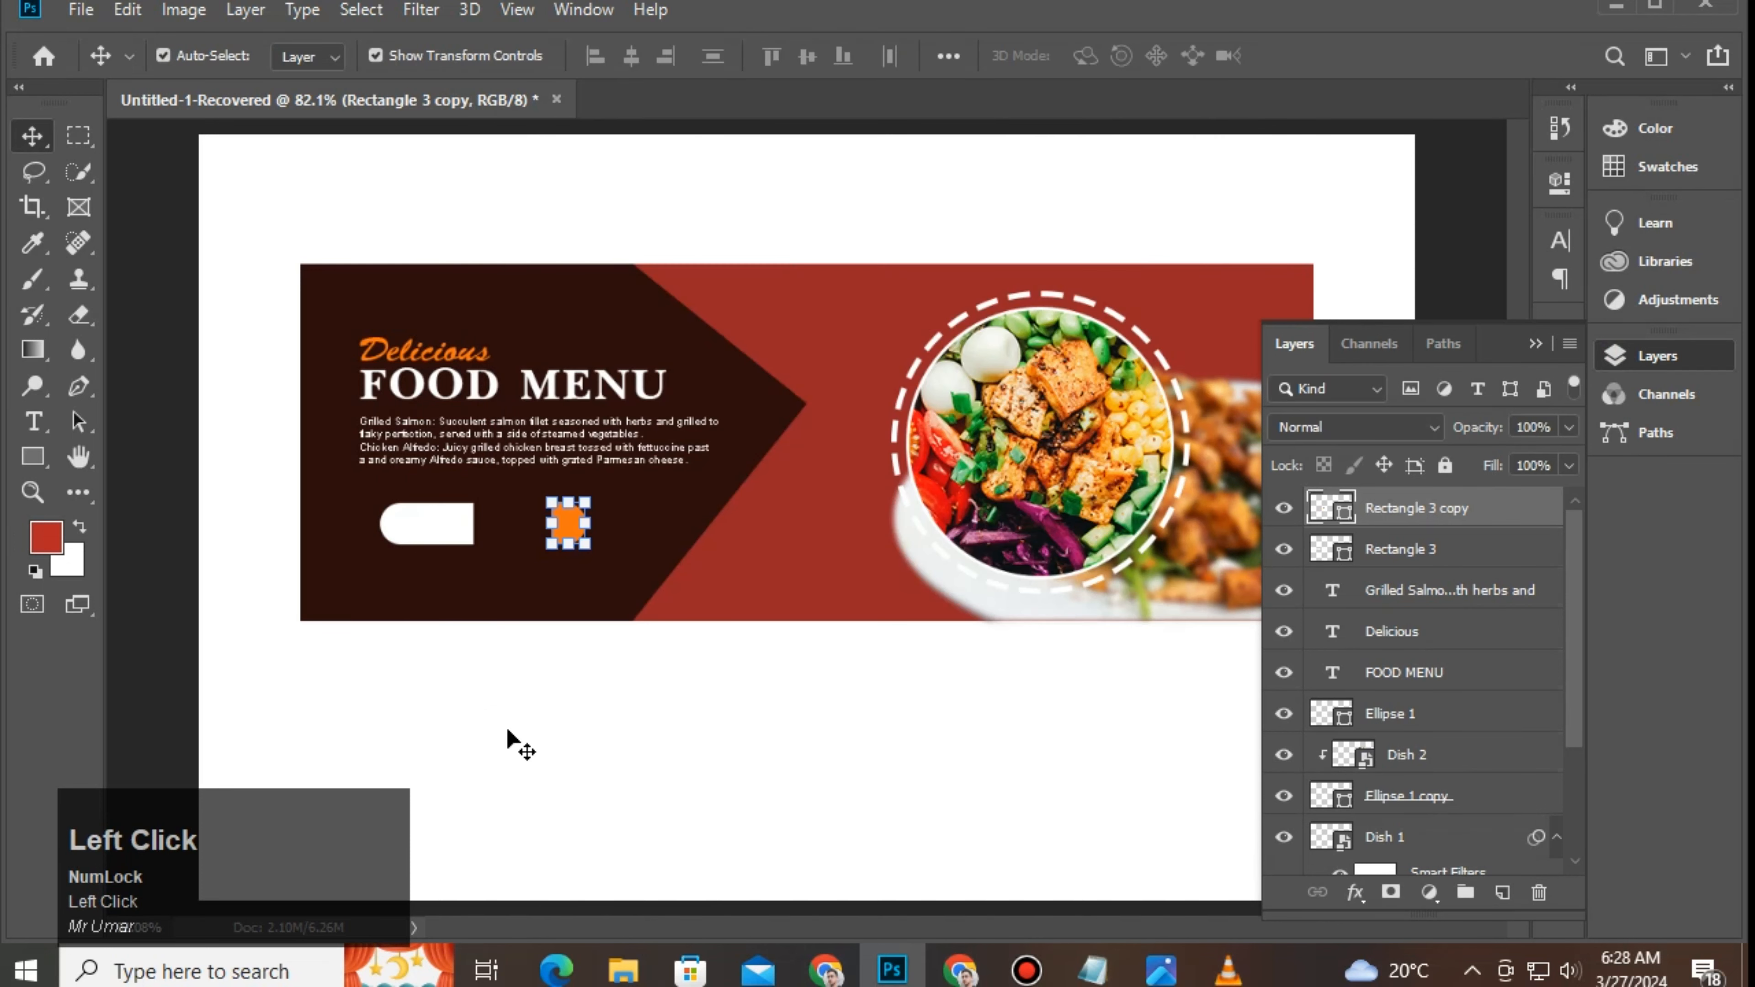
Step: Nudge the white bar left and join the orange cap to its right end
{"action": "left_click", "coordinate": [507, 731]}
{"action": "left_click", "coordinate": [575, 538]}
{"action": "left_click_drag", "start_coordinate": [432, 525], "coordinate": [411, 536]}
{"action": "left_click", "coordinate": [568, 525]}
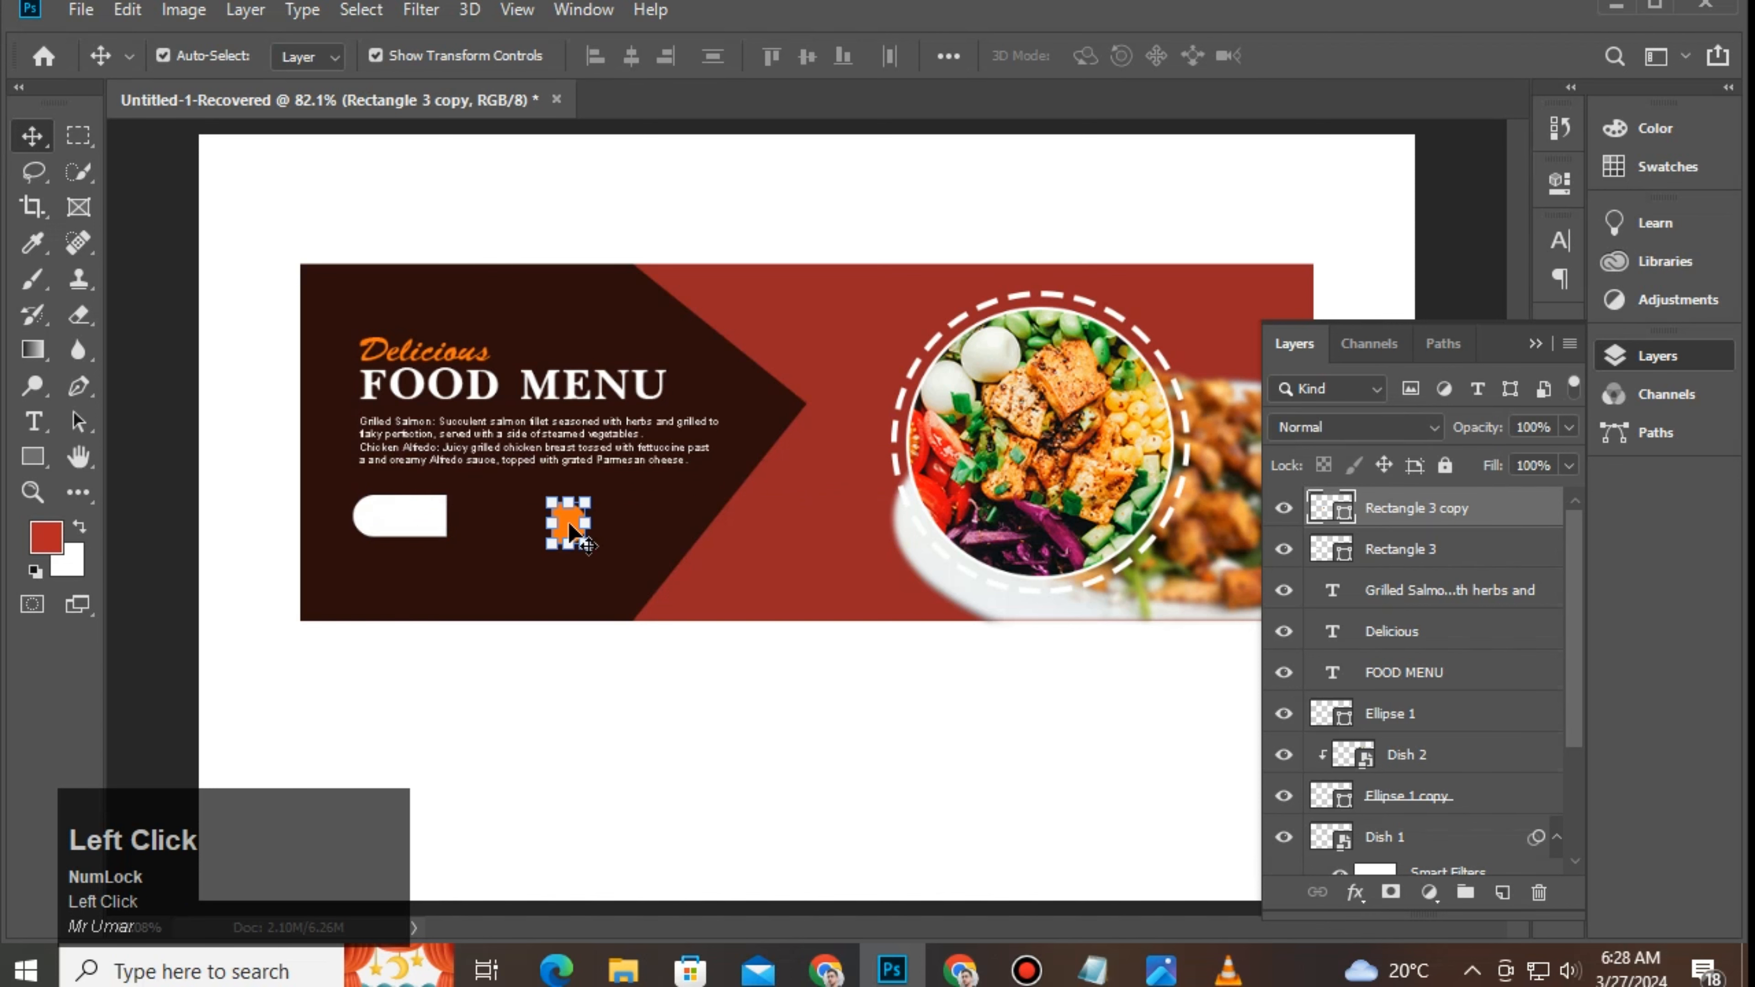
{"action": "left_click_drag", "start_coordinate": [569, 525], "coordinate": [463, 516]}
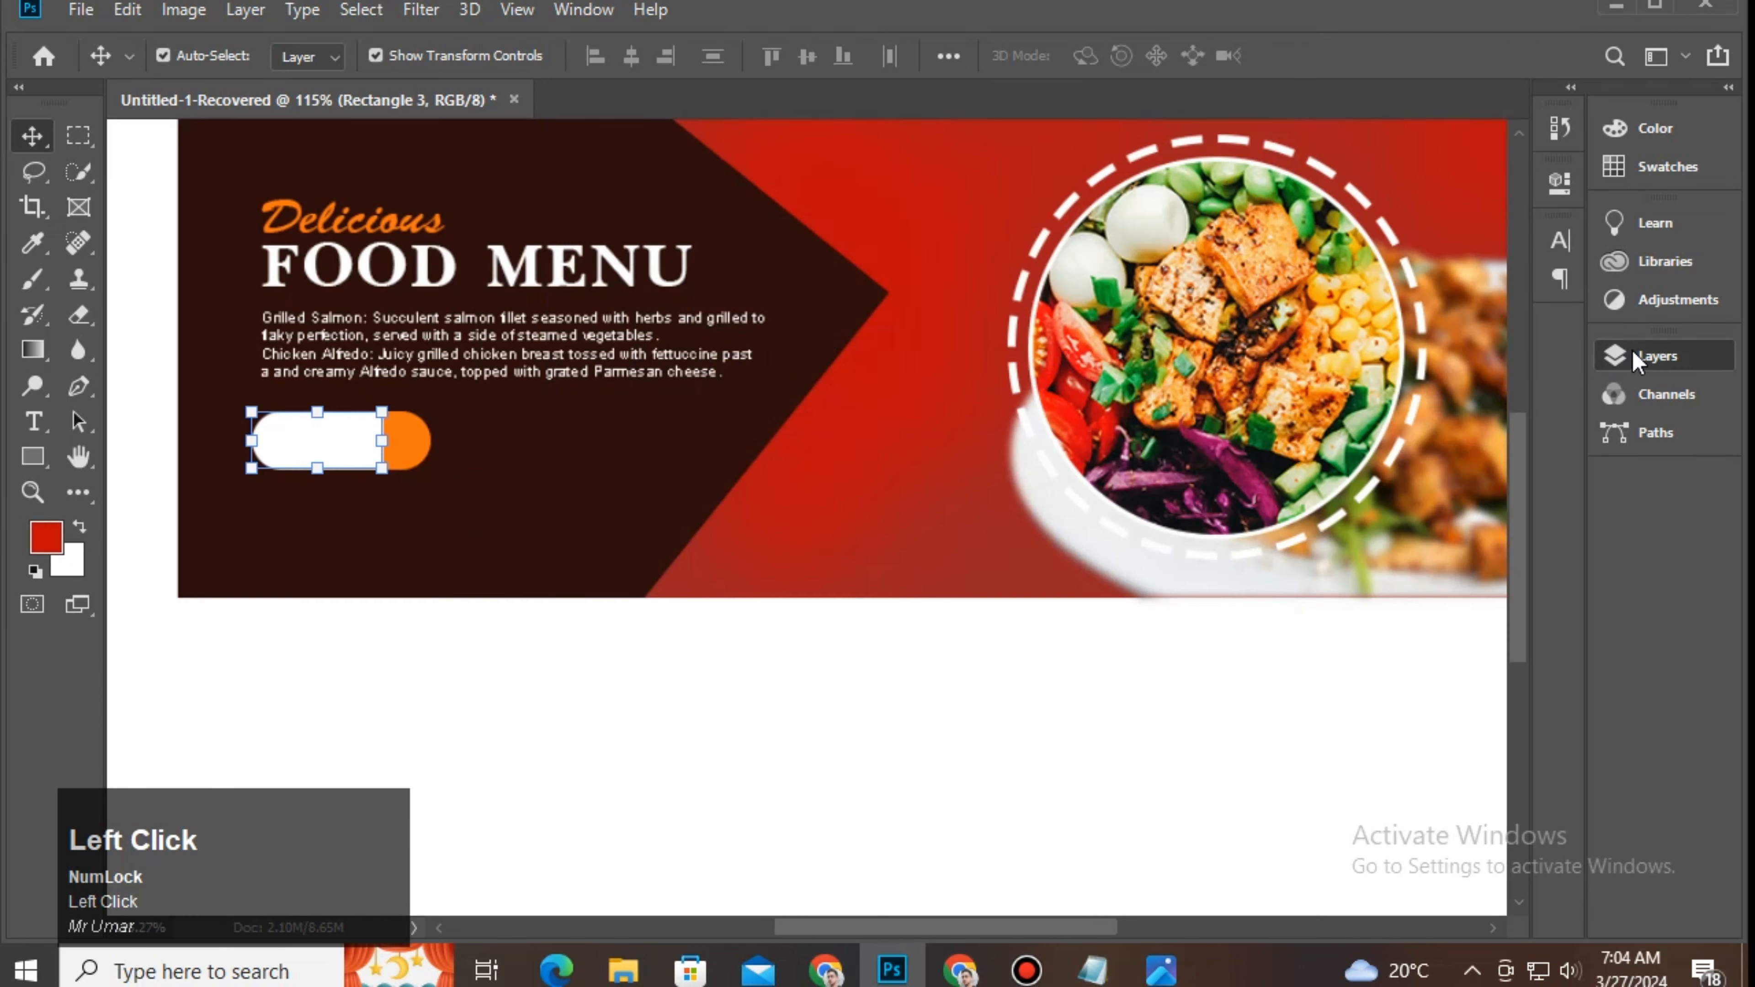
{"action": "left_click", "coordinate": [1655, 355]}
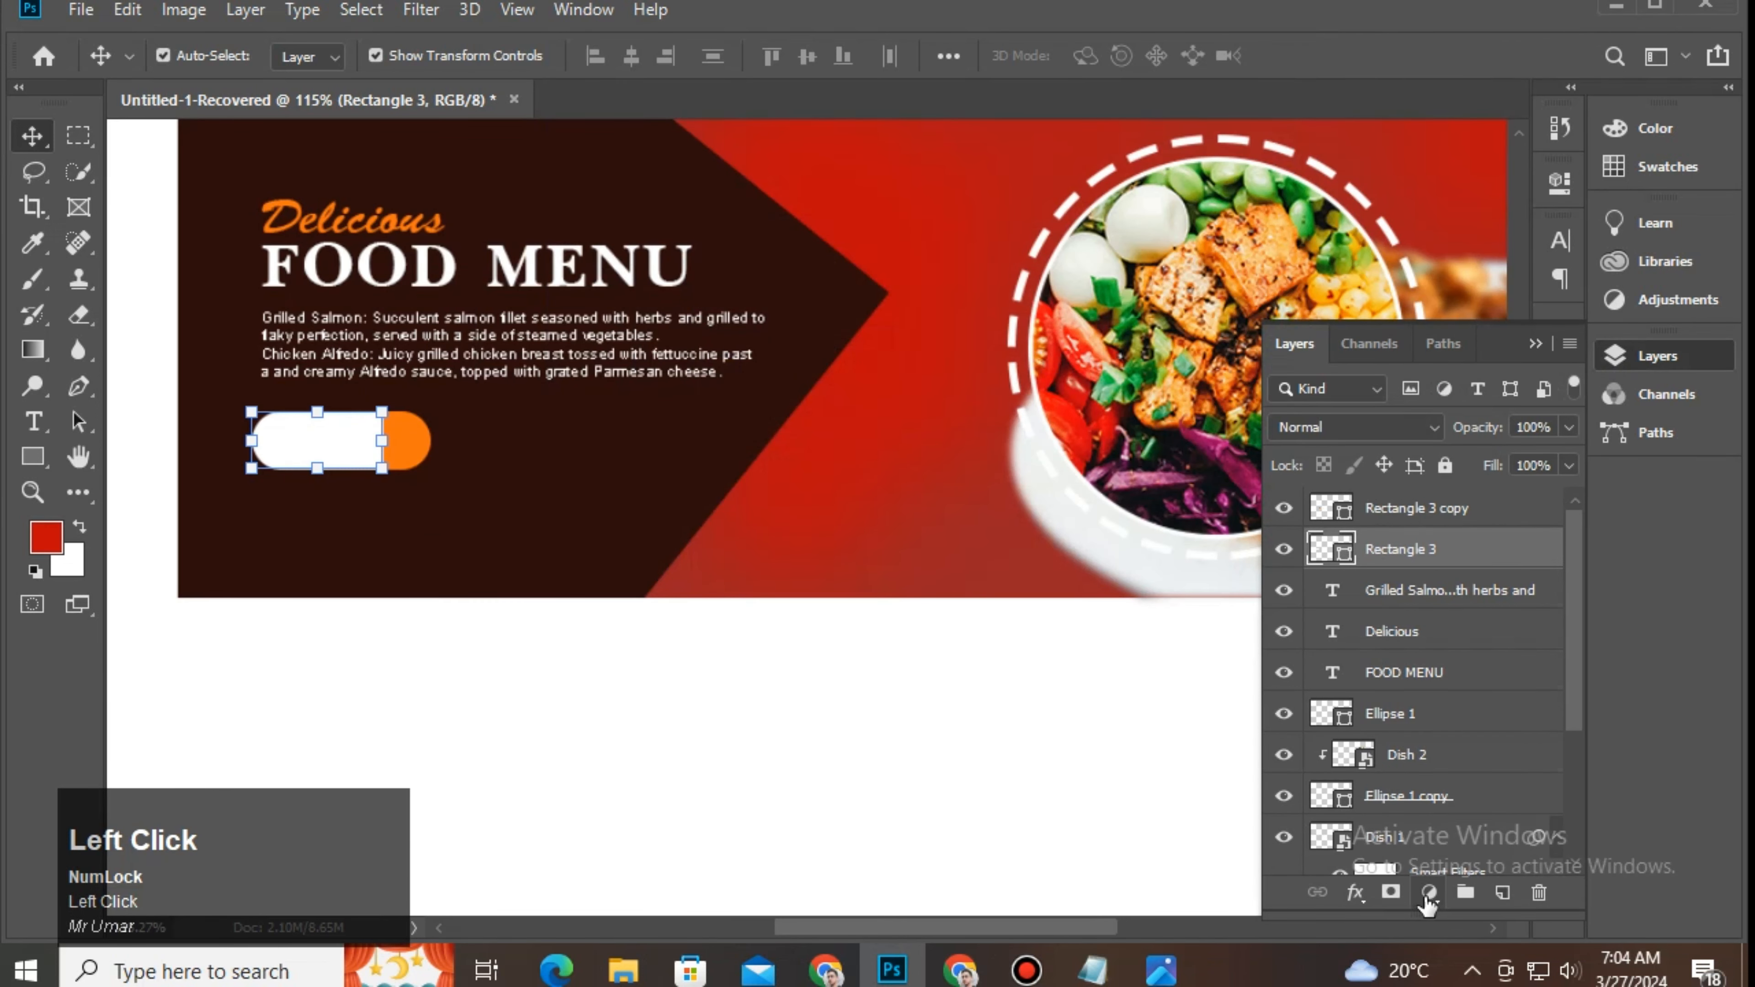
Step: Add a Gradient Overlay effect to the white bar and open its gradient
{"action": "left_click", "coordinate": [1355, 896]}
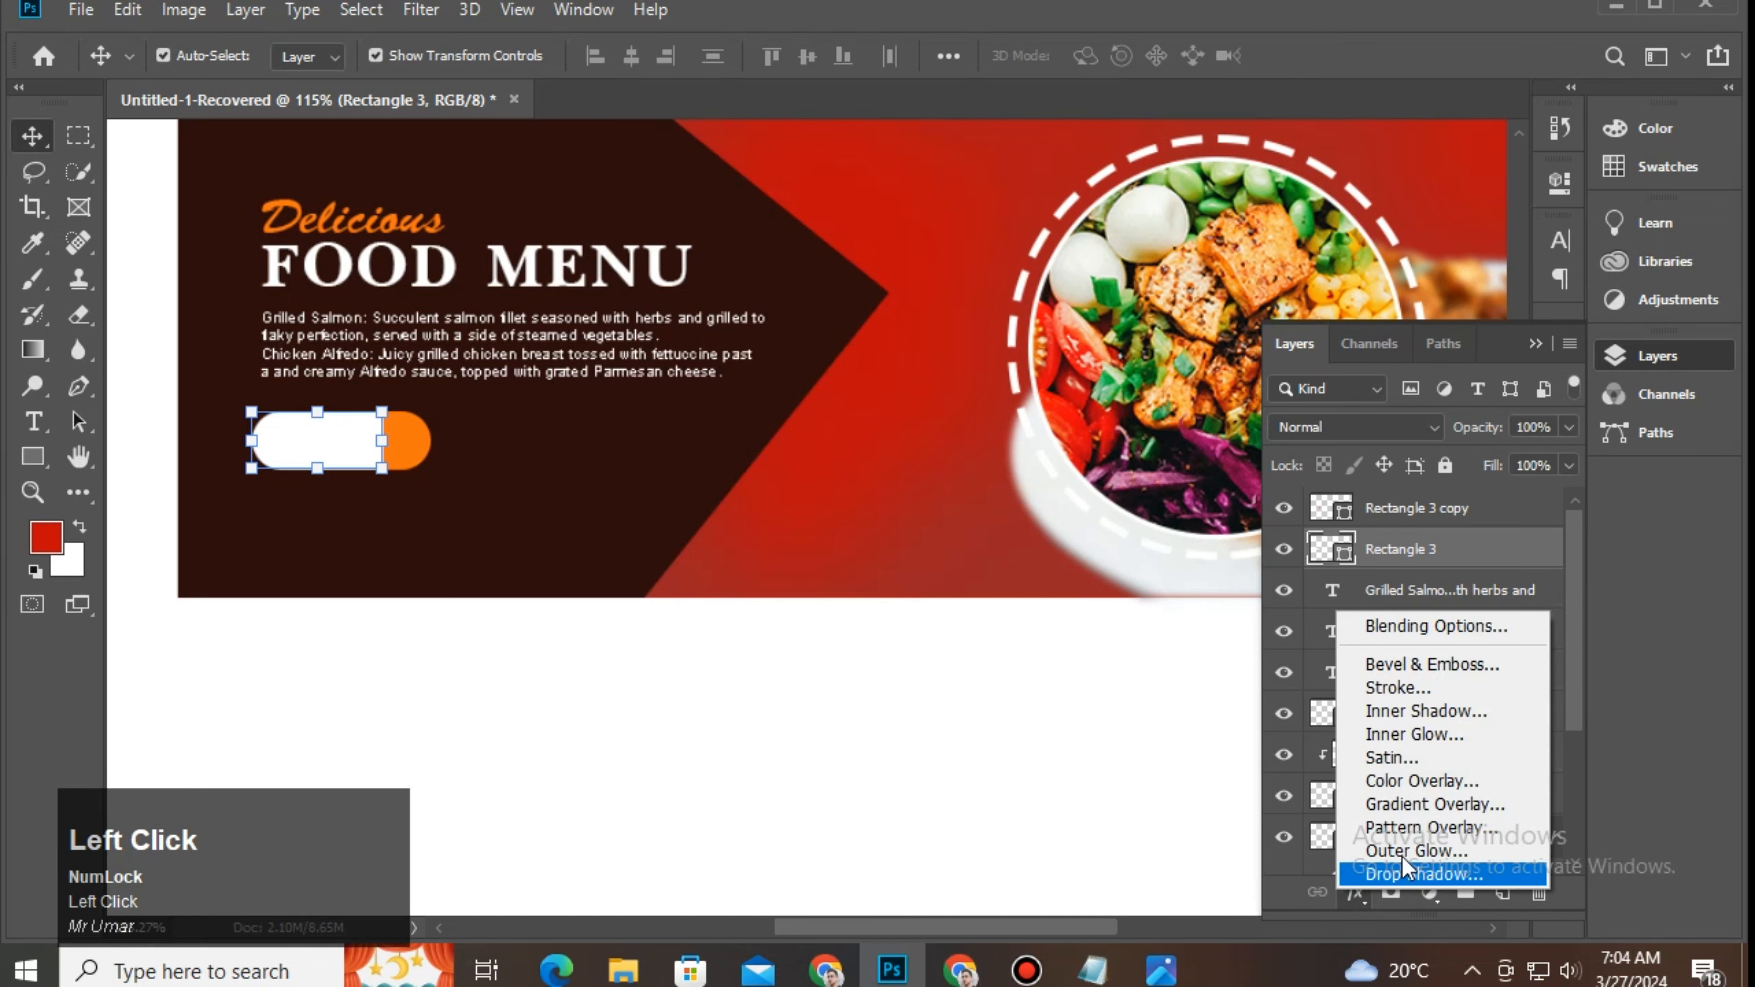
{"action": "left_click", "coordinate": [1418, 802]}
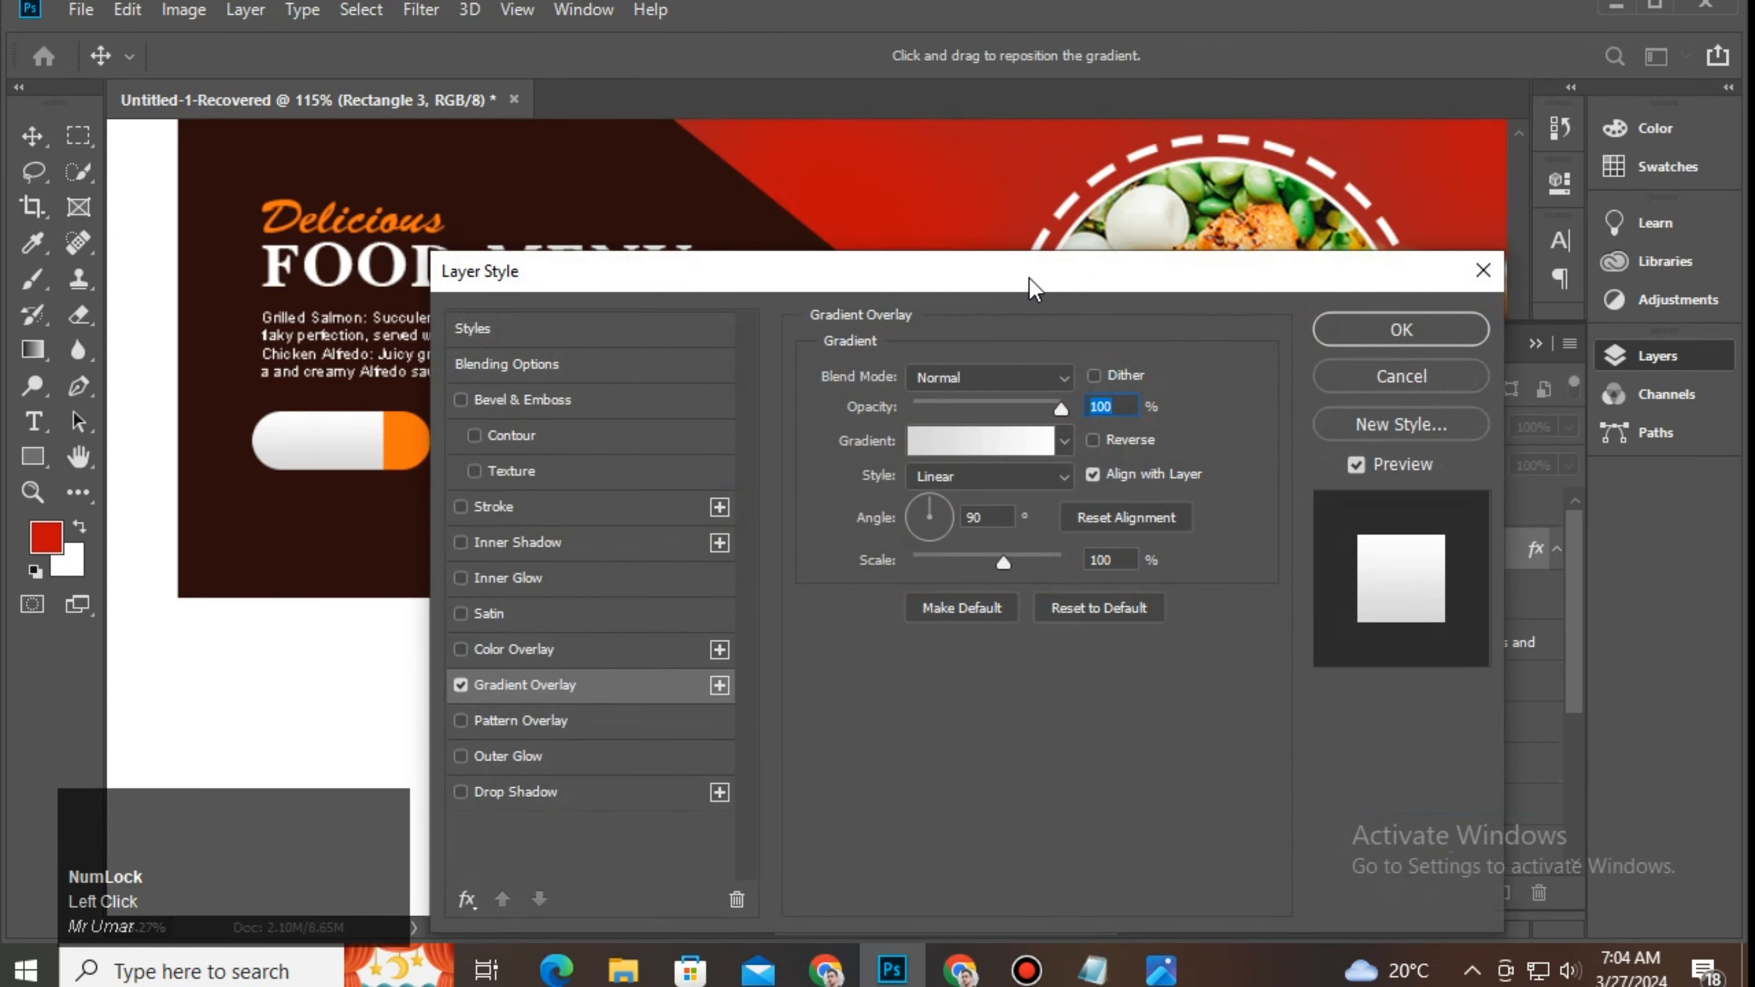
{"action": "left_click_drag", "start_coordinate": [1031, 284], "coordinate": [1020, 455]}
{"action": "left_click", "coordinate": [977, 508]}
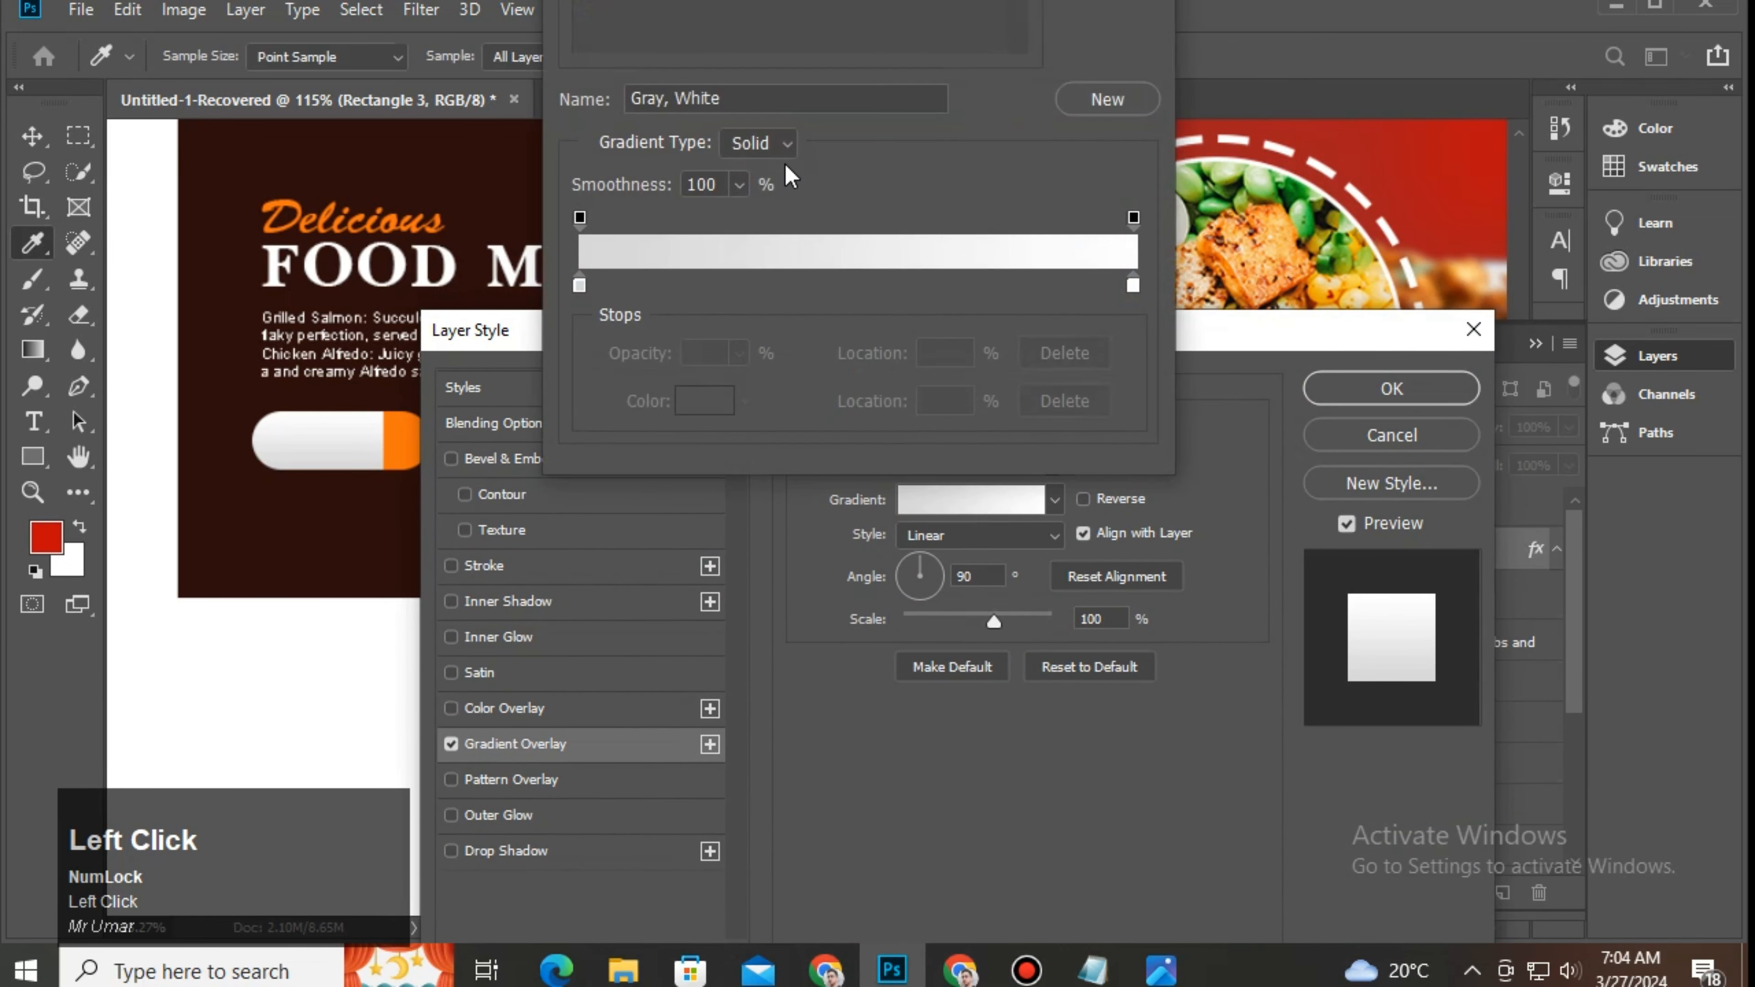
Step: Set the gradient from black to the banner's sampled red, angled about -176°
{"action": "left_click", "coordinate": [578, 282]}
{"action": "left_click", "coordinate": [693, 405]}
{"action": "left_click_drag", "start_coordinate": [581, 529], "coordinate": [484, 567]}
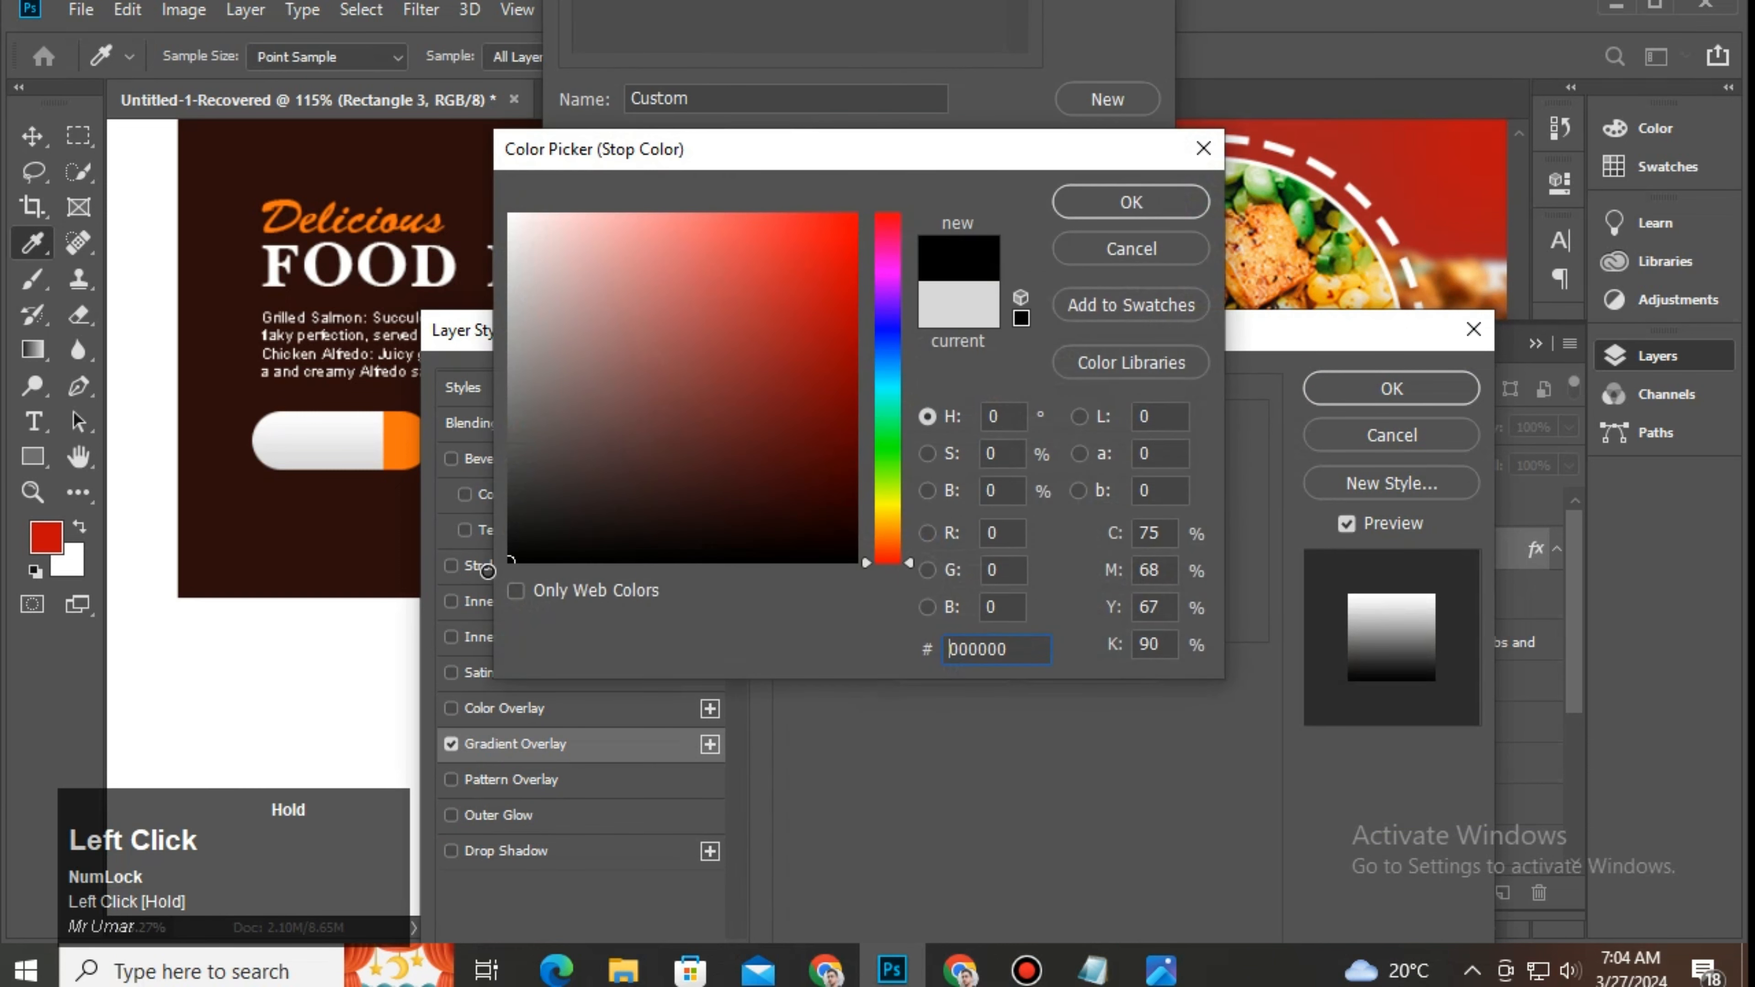
{"action": "left_click", "coordinate": [1124, 202]}
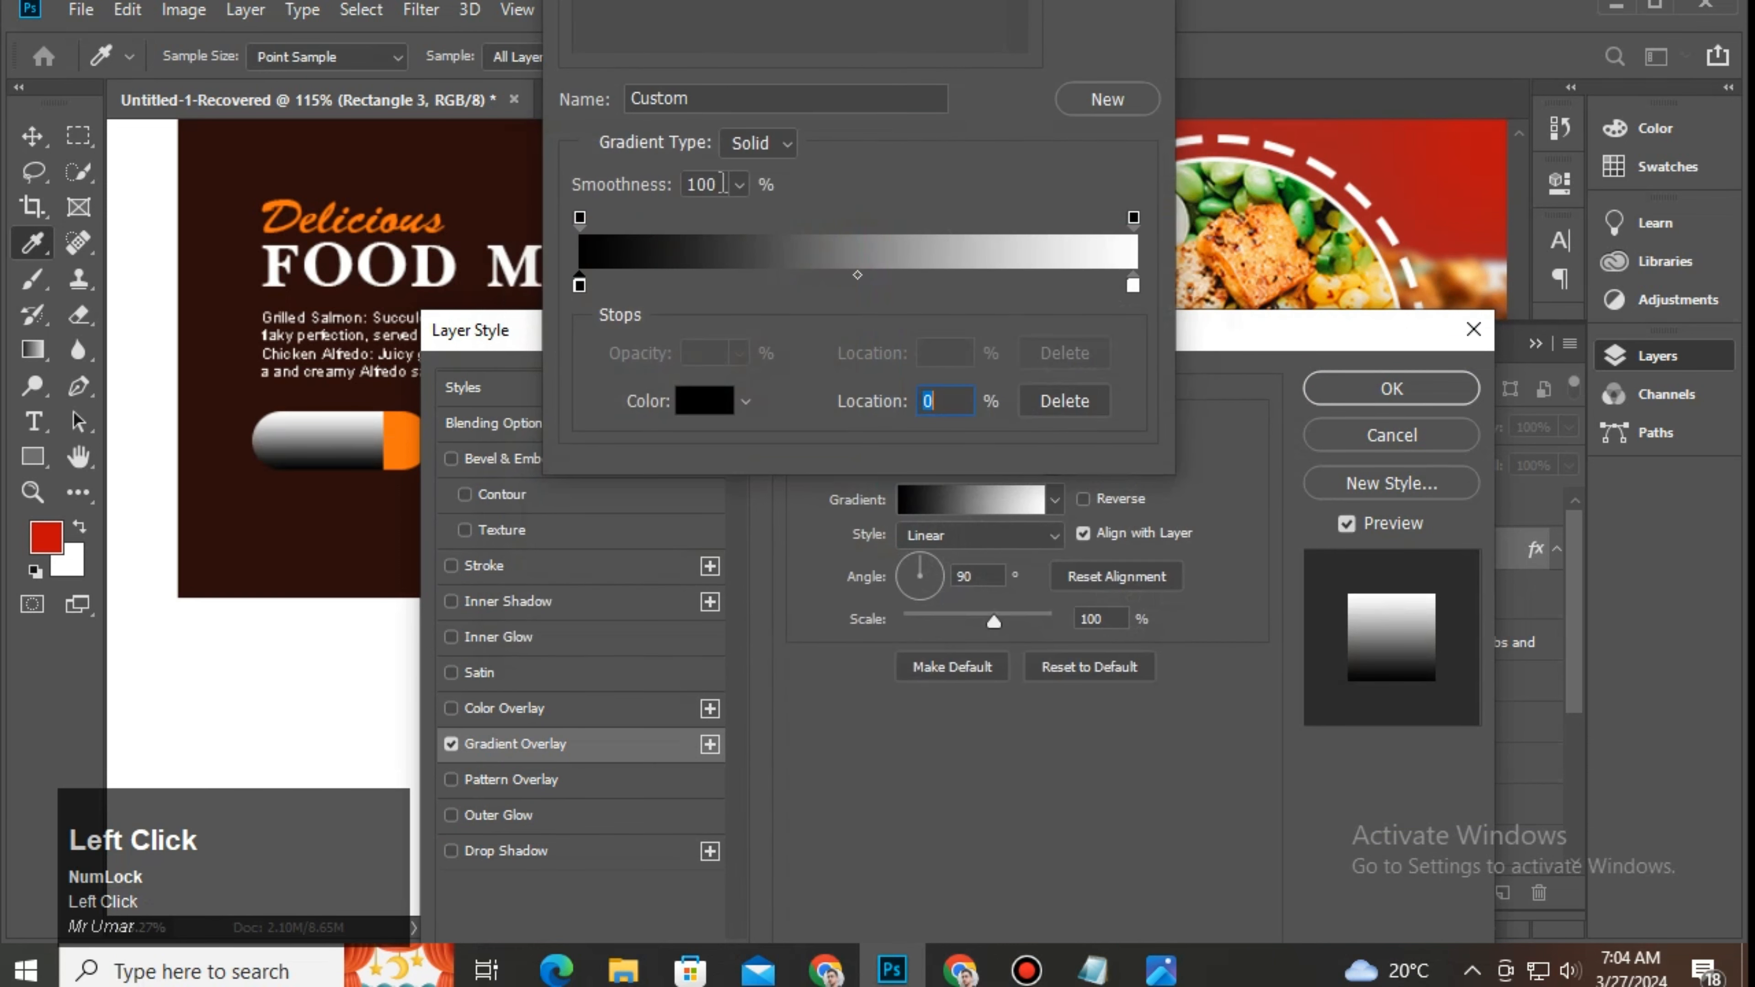
{"action": "left_click", "coordinate": [1133, 285]}
{"action": "left_click", "coordinate": [1227, 135]}
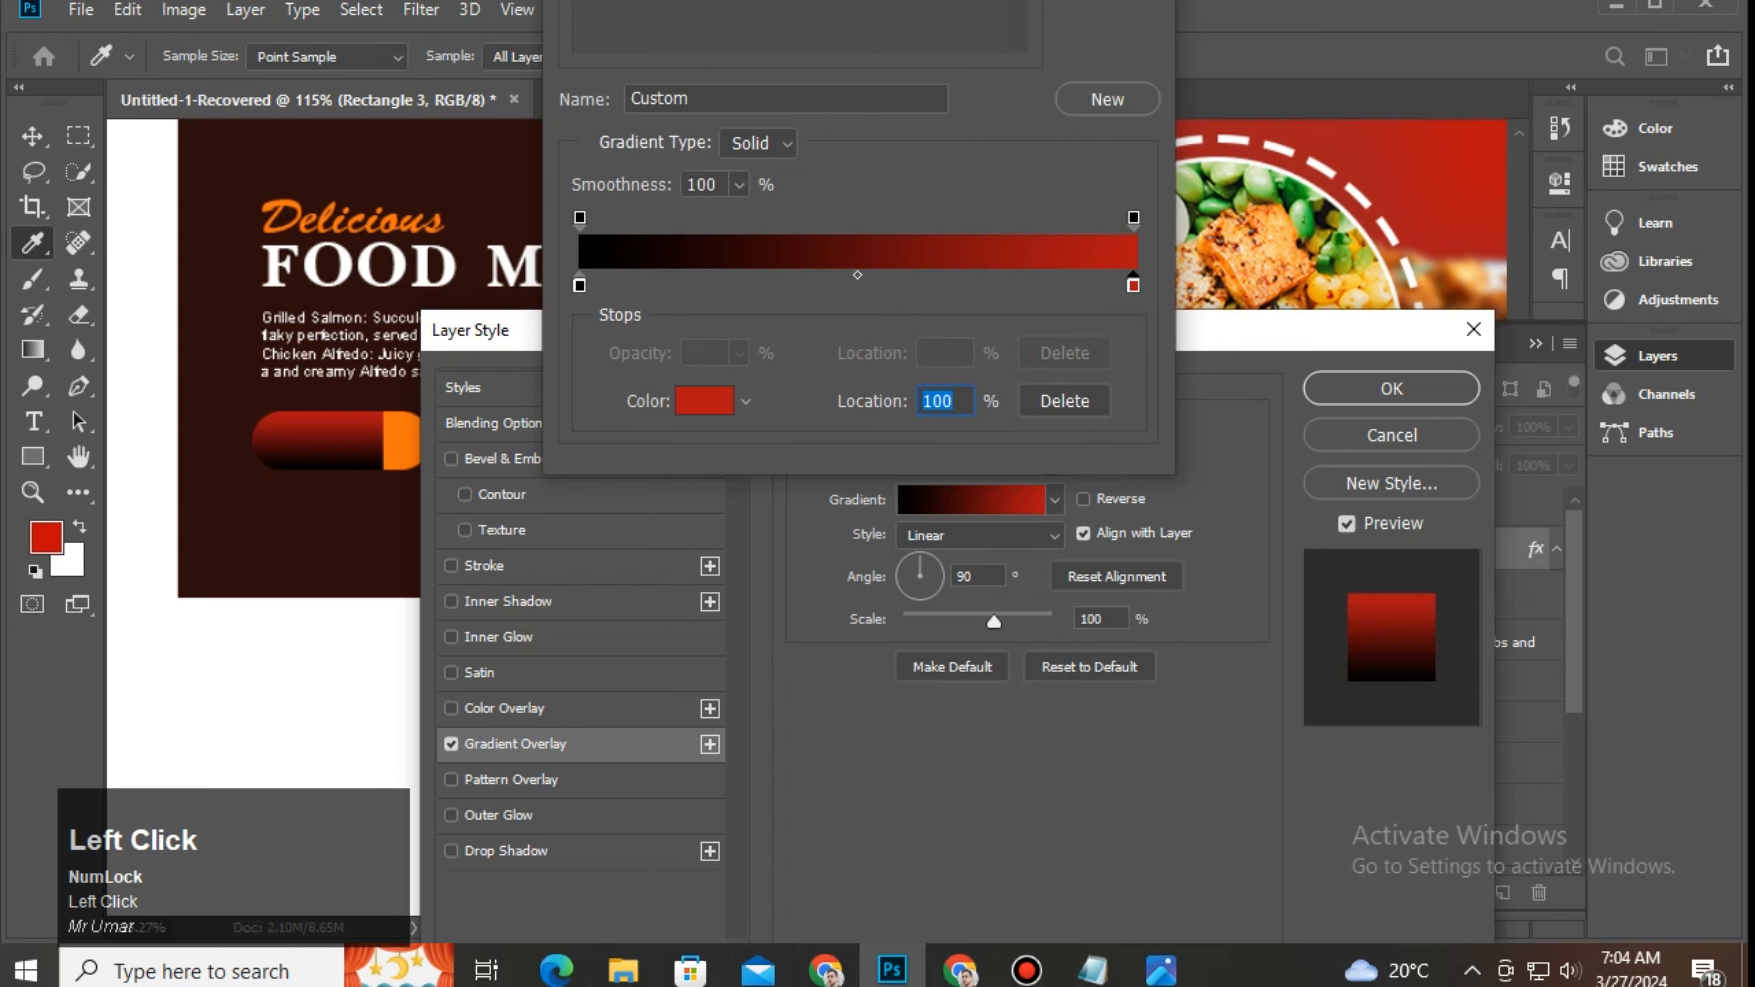
{"action": "key", "text": "Return"}
{"action": "left_click_drag", "start_coordinate": [914, 594], "coordinate": [906, 584]}
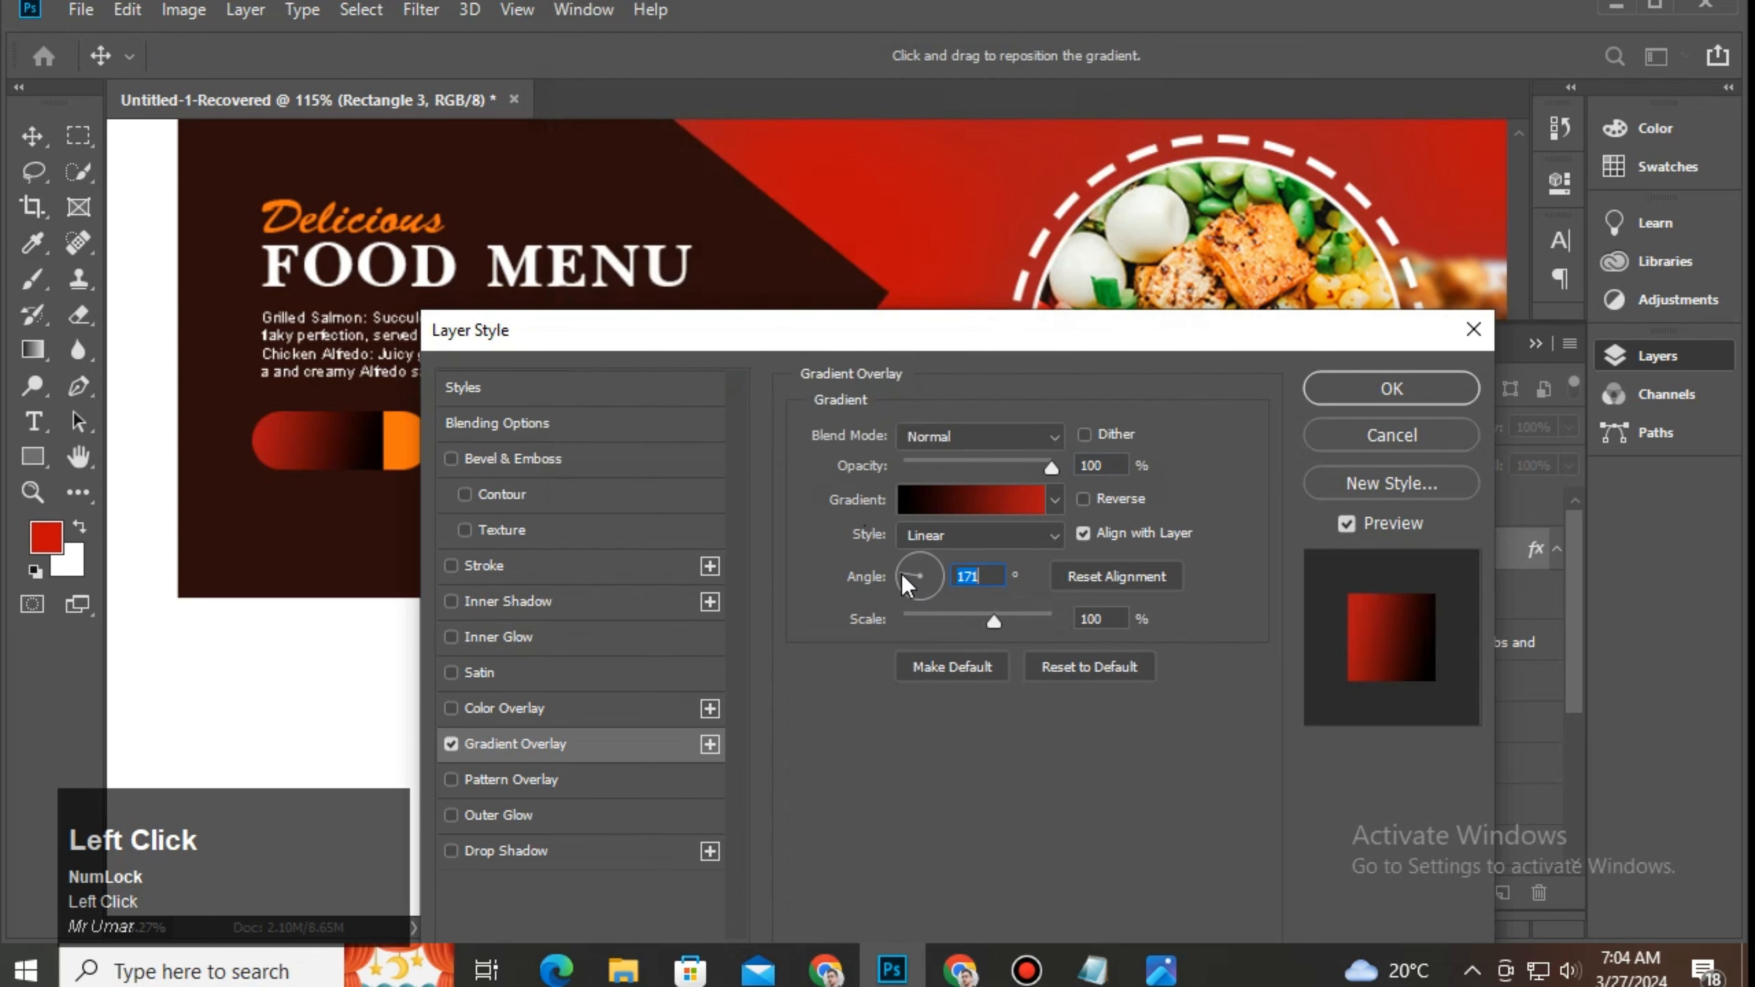
{"action": "left_click", "coordinate": [1360, 400]}
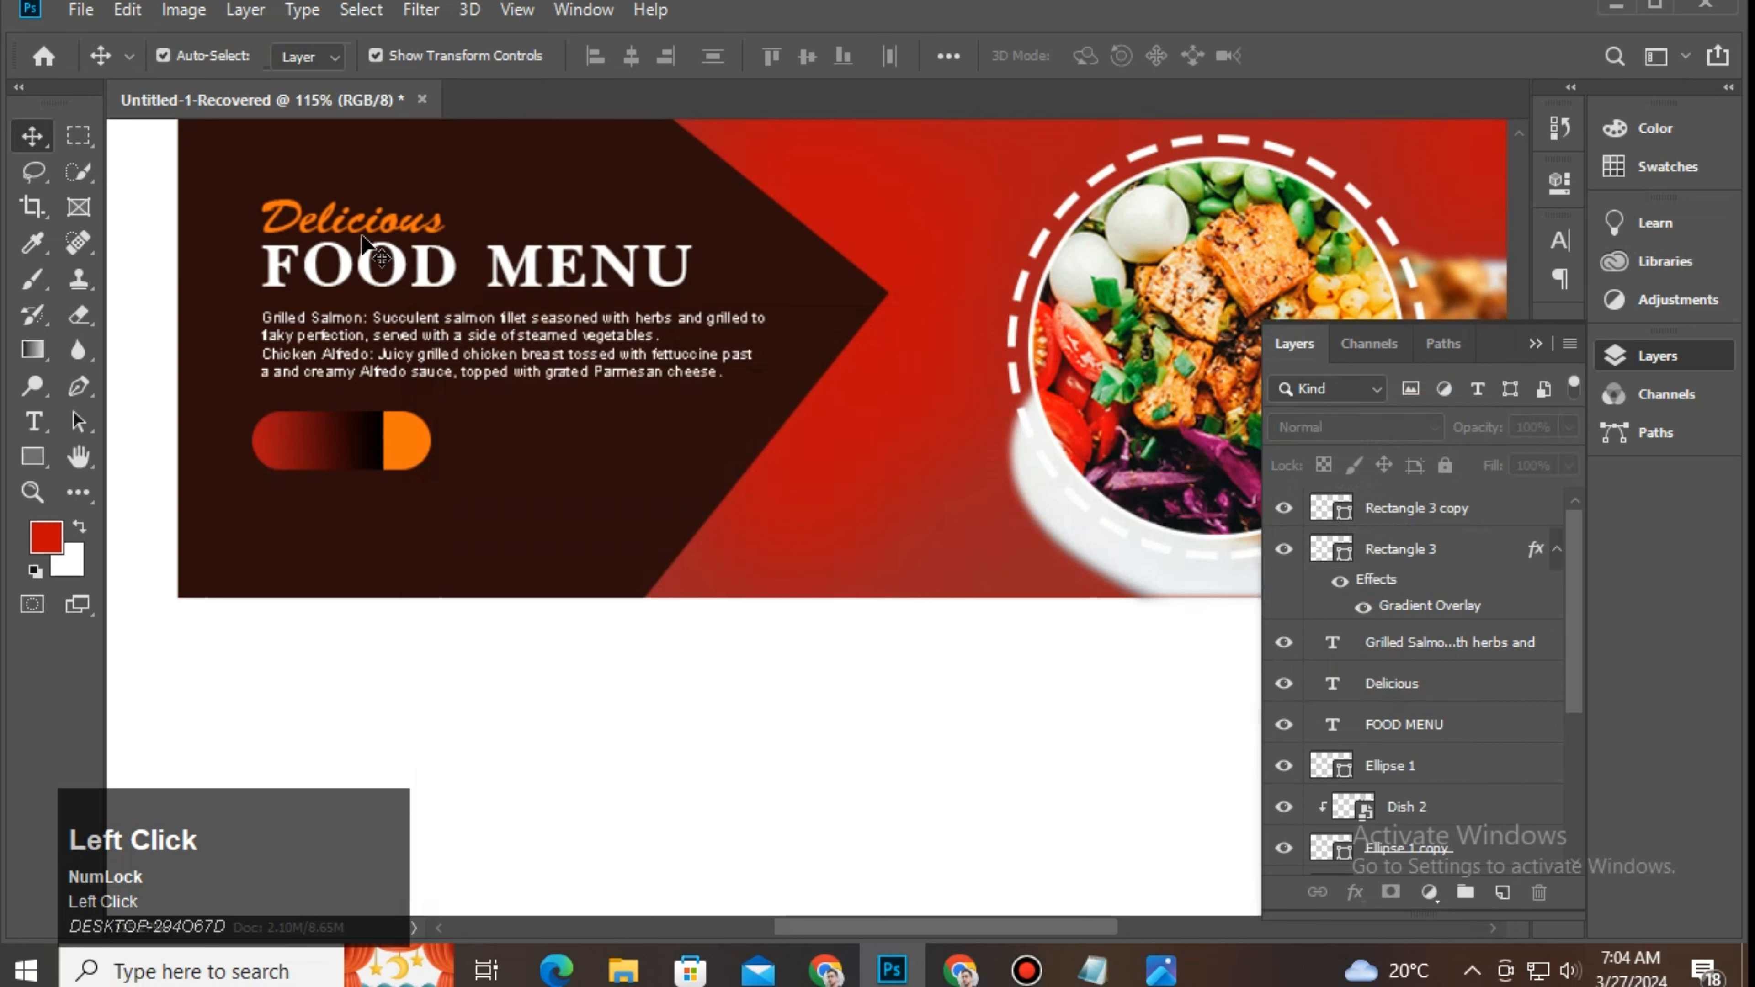
Step: Place a new 5 pt Roboto Regular text layer below the button
{"action": "left_click", "coordinate": [33, 422]}
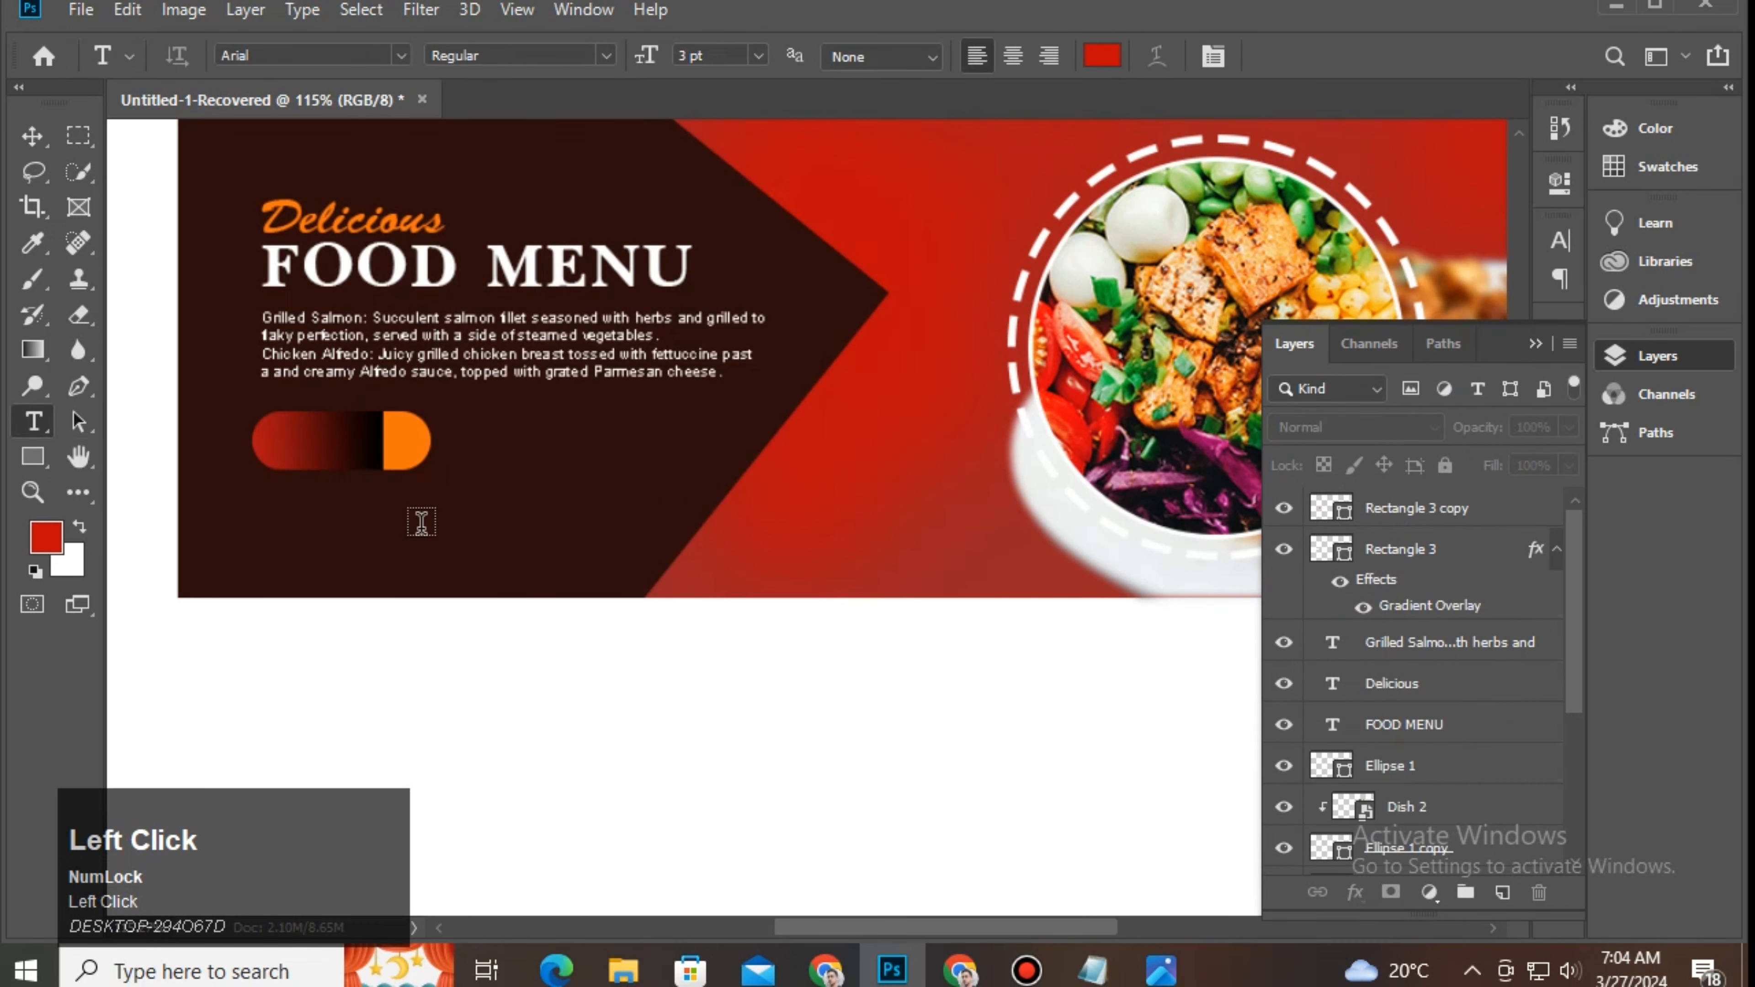
{"action": "left_click", "coordinate": [545, 541]}
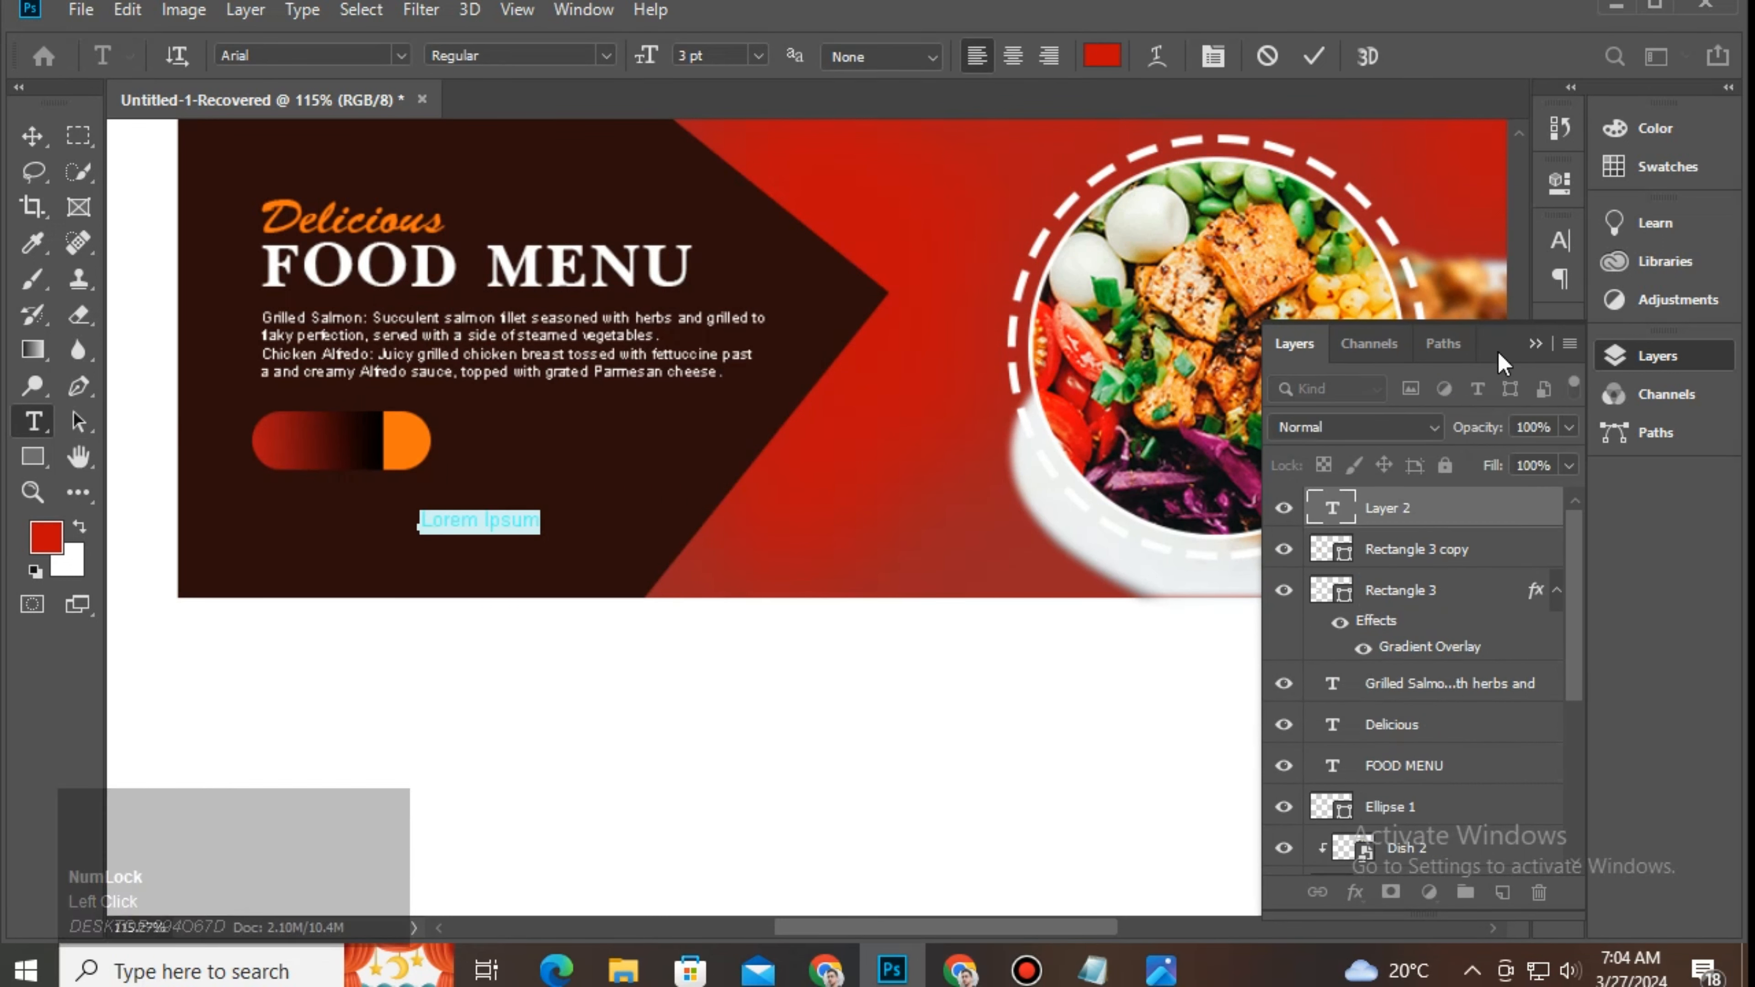
{"action": "left_click", "coordinate": [1535, 344]}
{"action": "left_click", "coordinate": [1561, 240]}
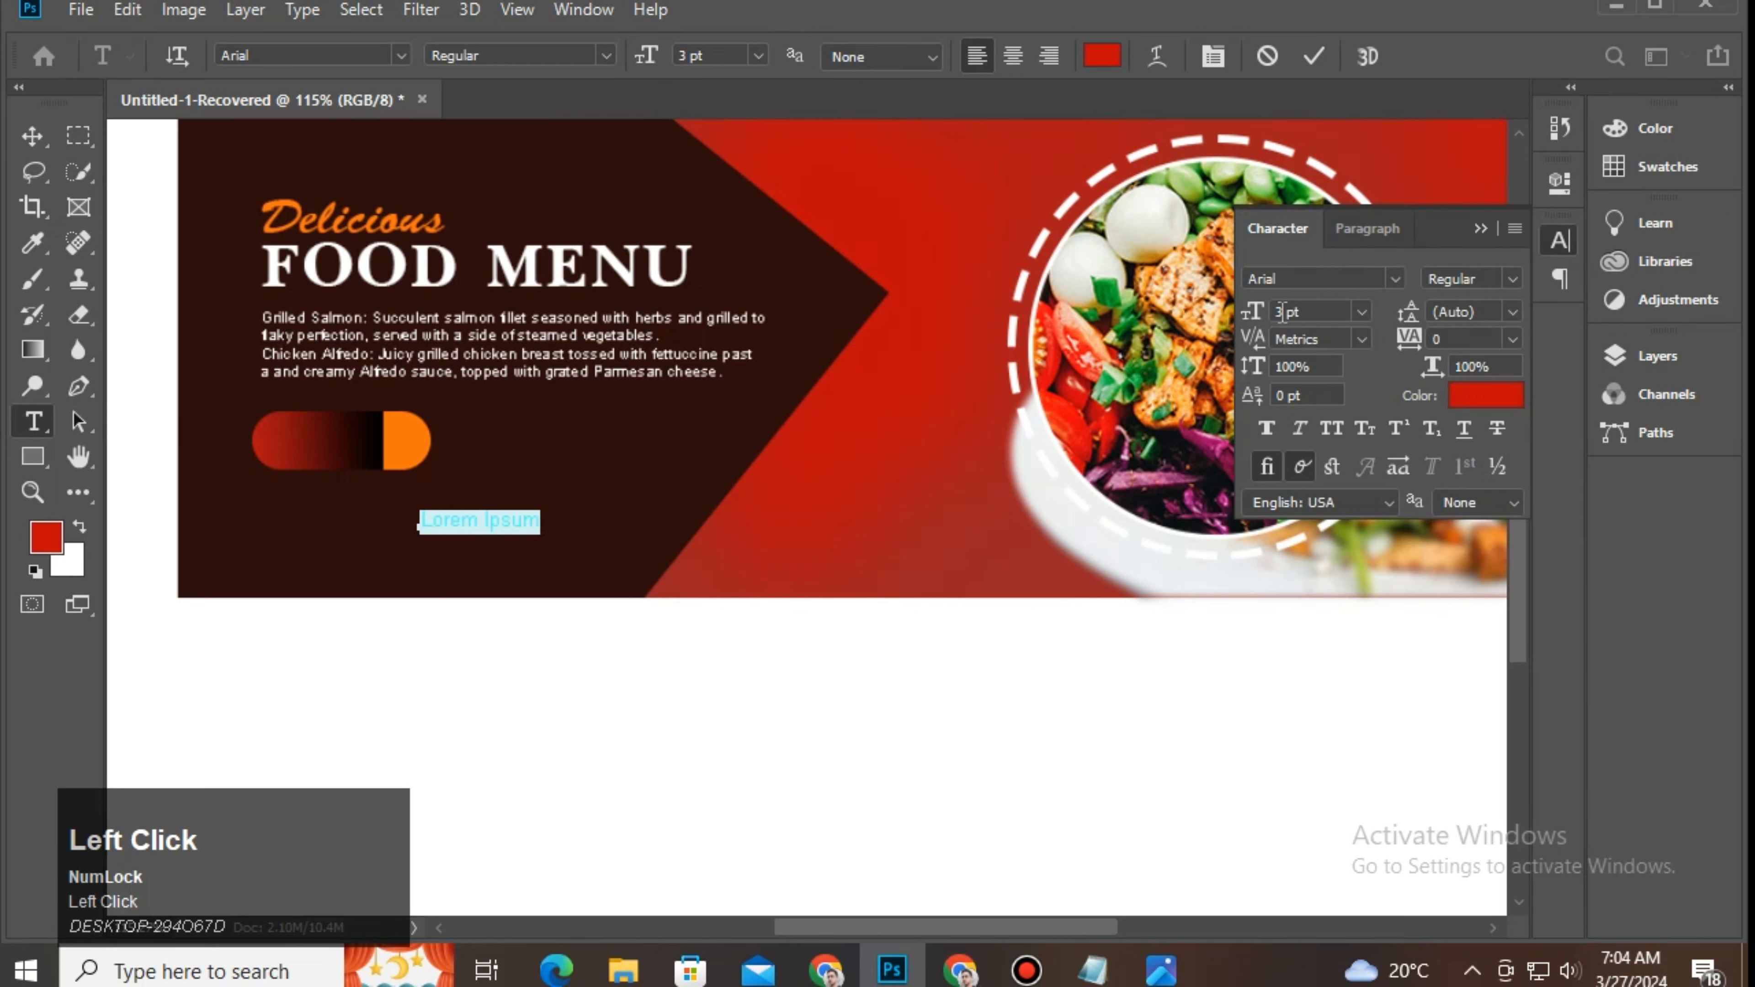
{"action": "type", "text": "5"}
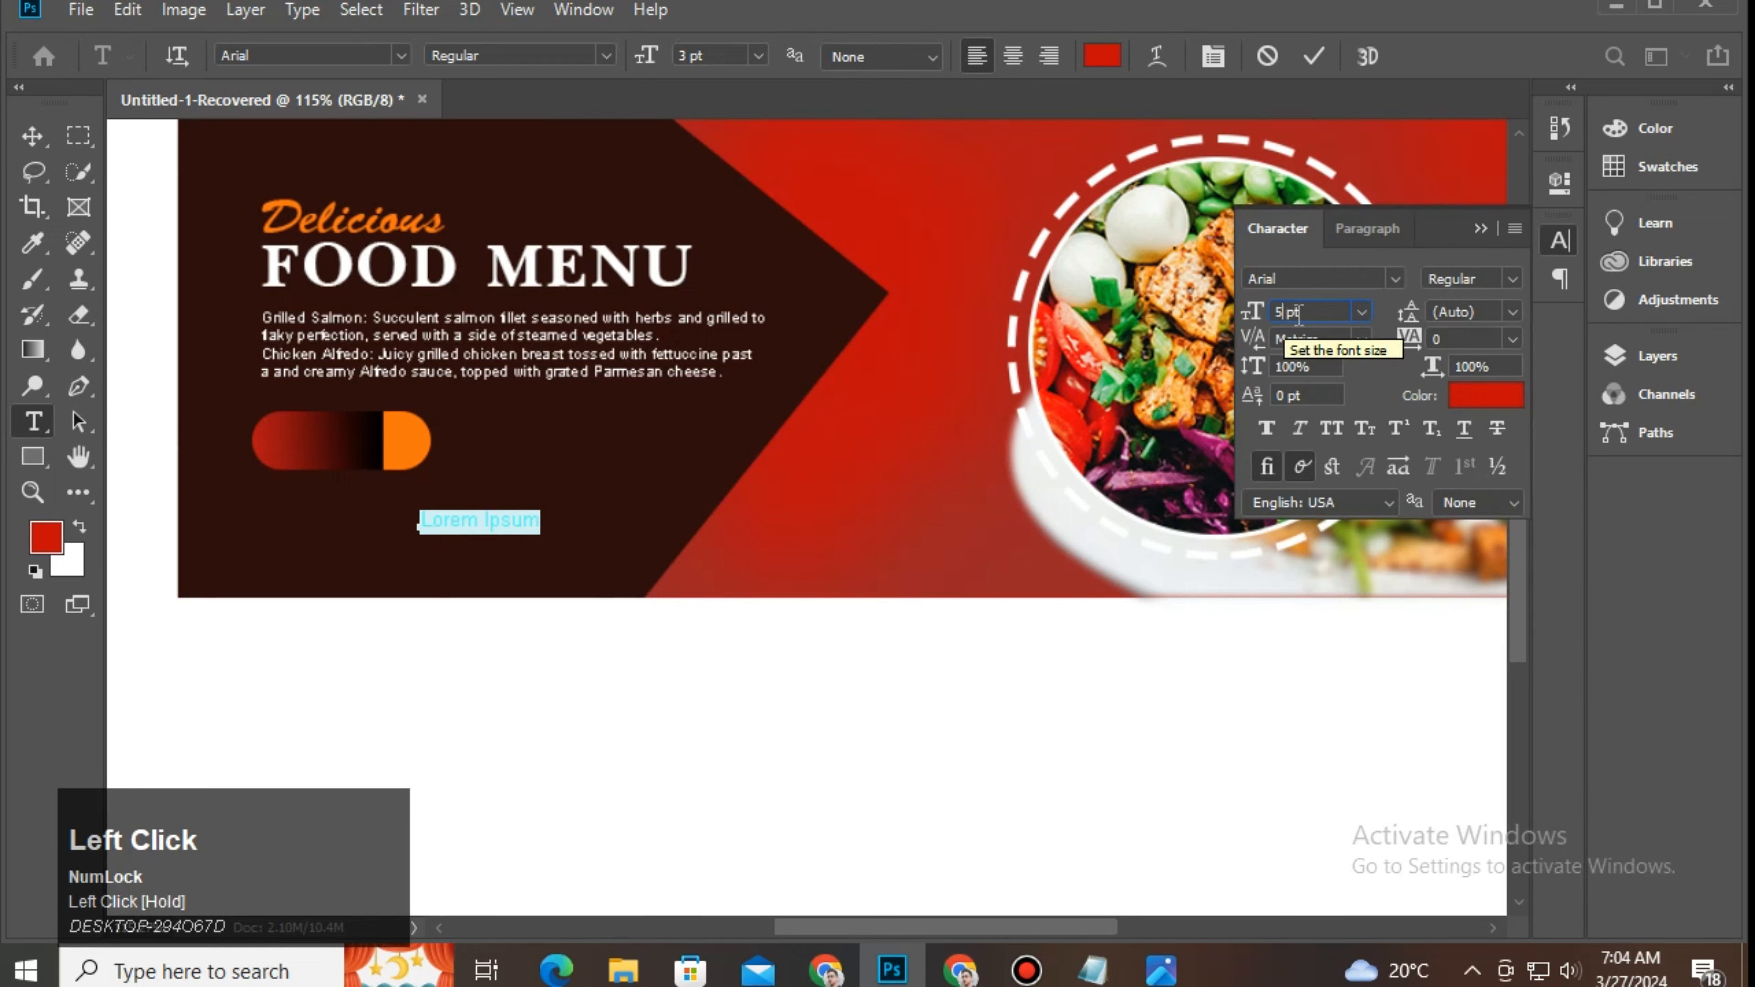
{"action": "key", "text": "Return"}
{"action": "left_click_drag", "start_coordinate": [1306, 282], "coordinate": [1216, 289]}
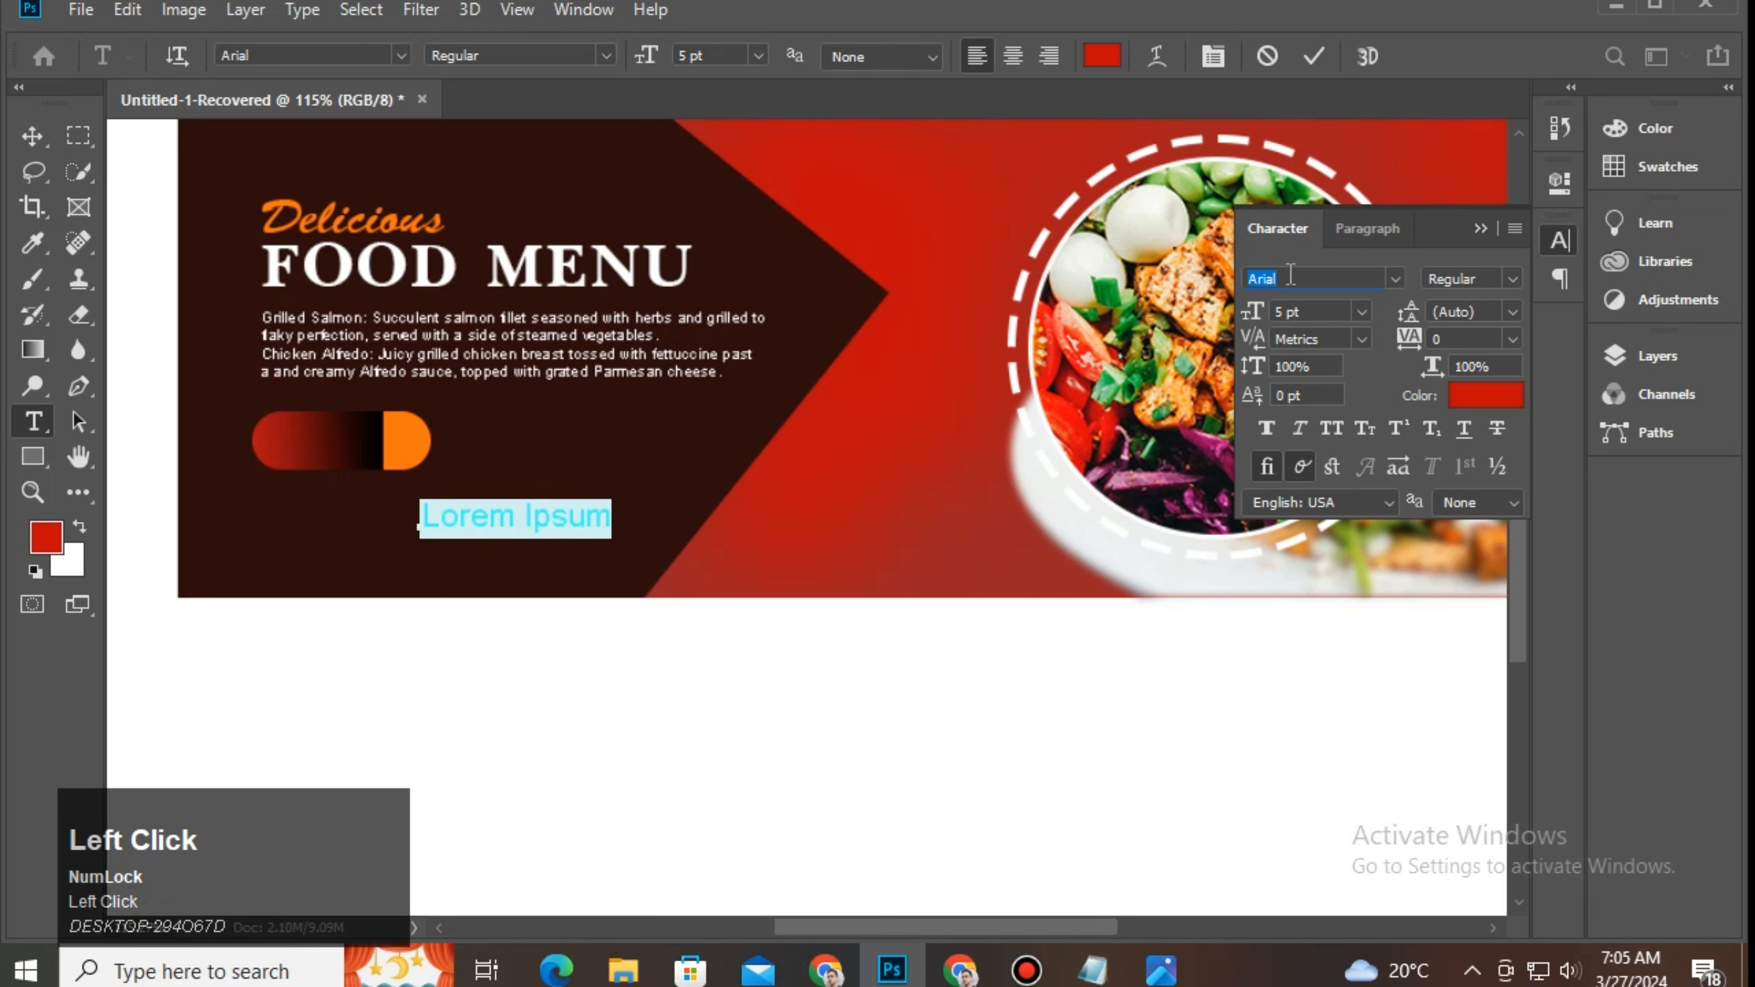
{"action": "type", "text": "robo"}
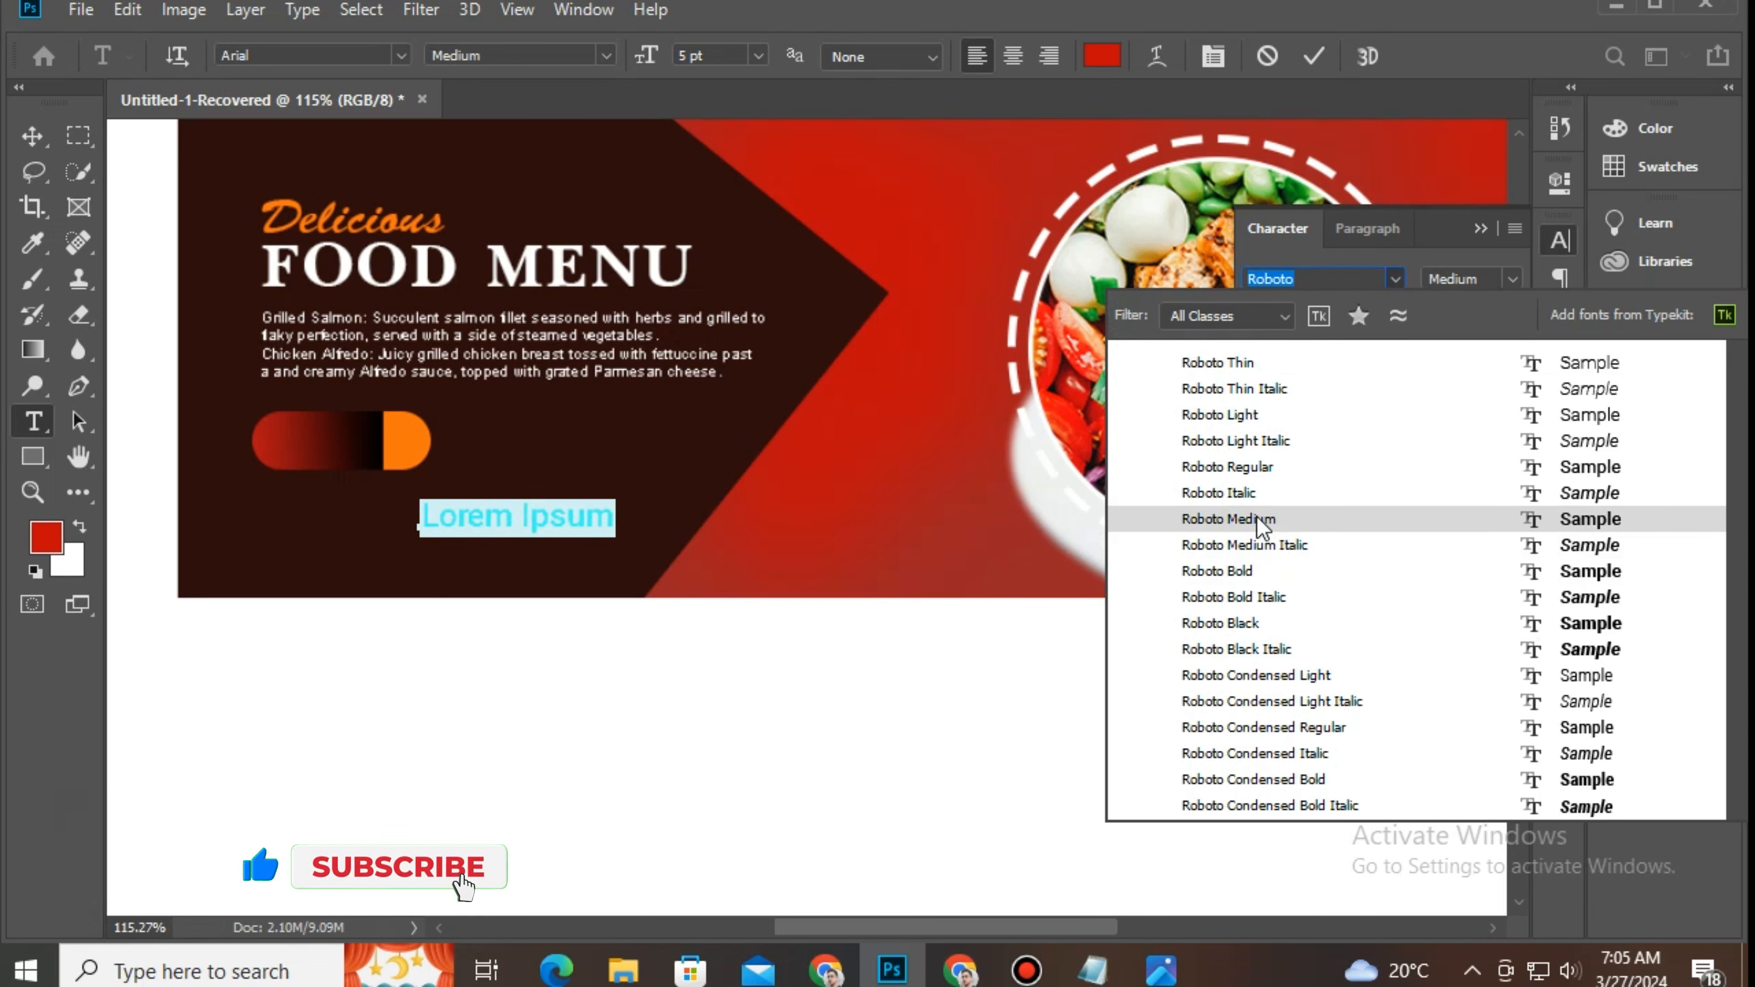
{"action": "left_click", "coordinate": [1256, 476]}
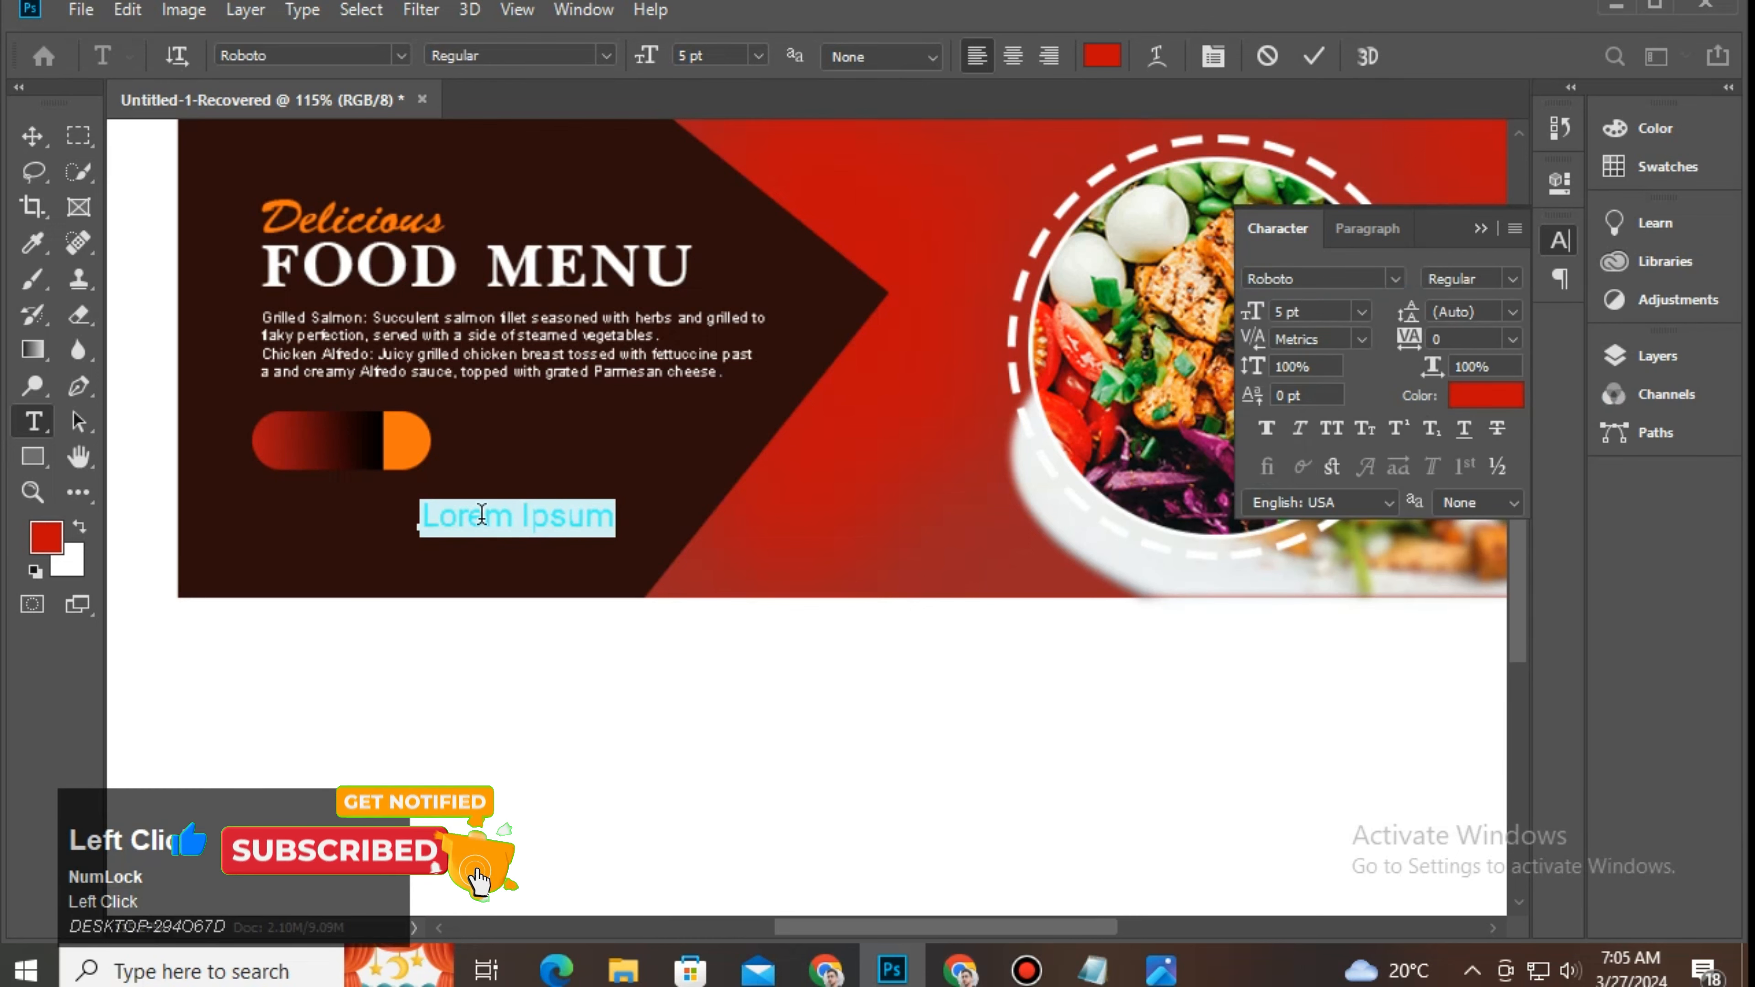
Step: Type 'ORDER NOW' and colour it near-white
{"action": "key", "text": "shift+o"}
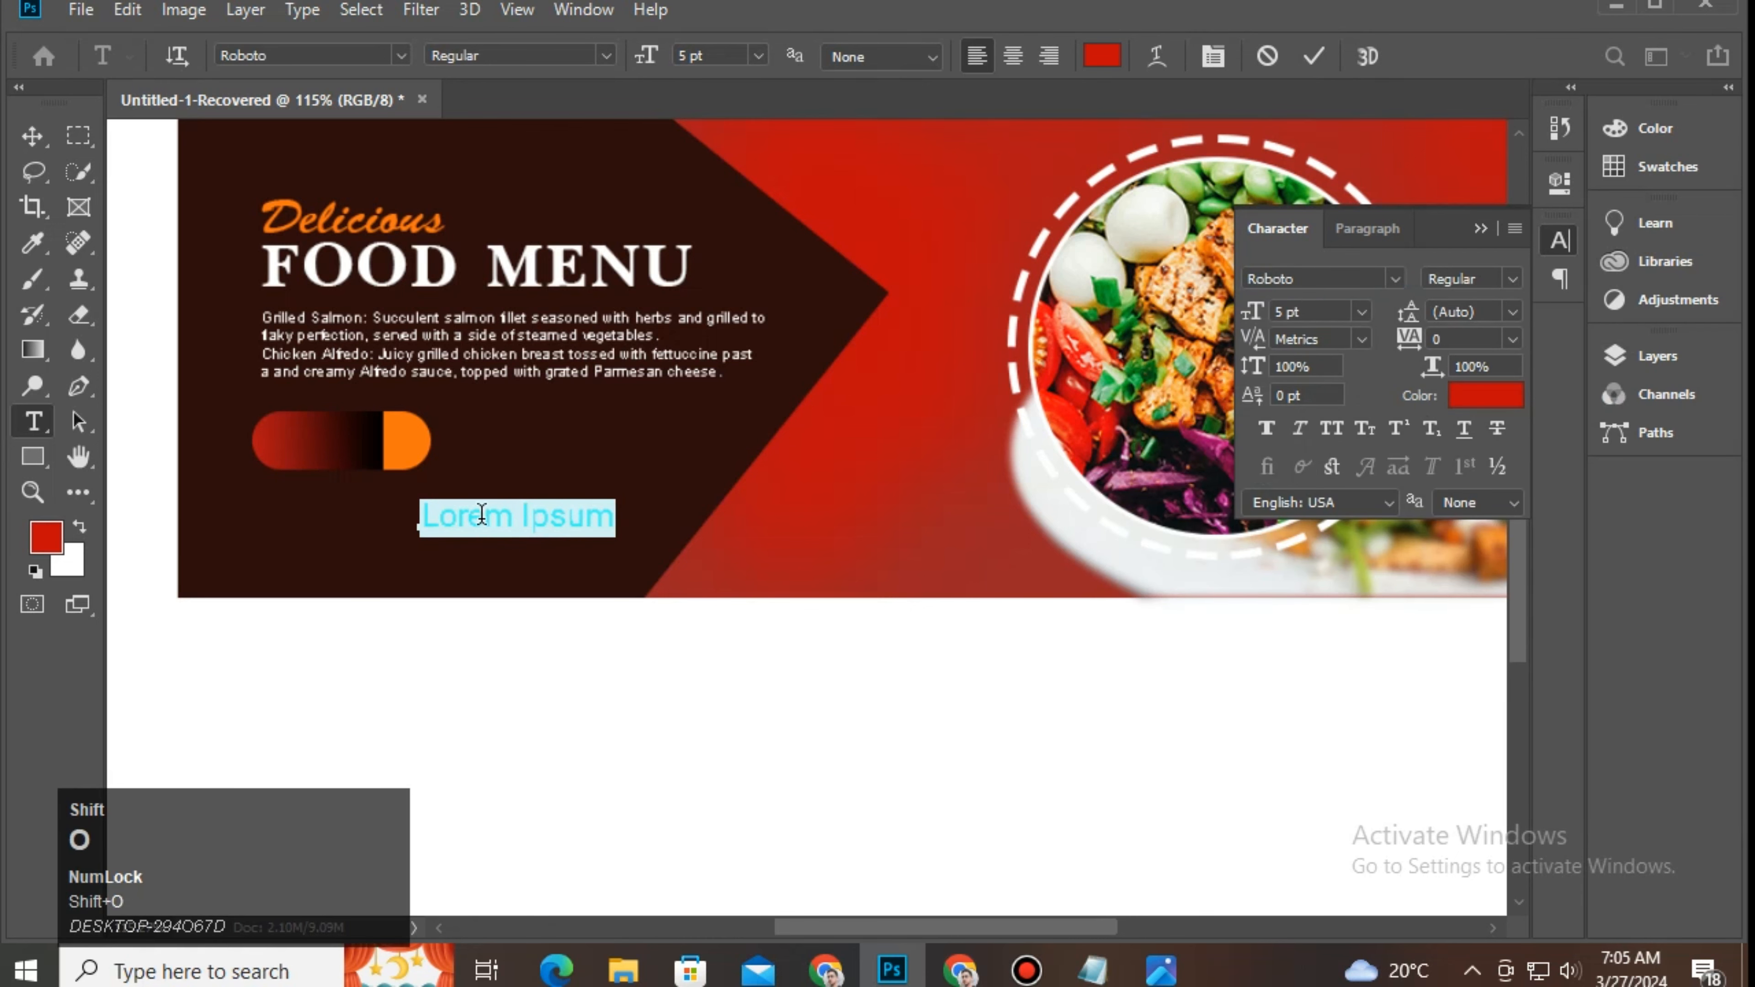
{"action": "type", "text": "RDER NOW"}
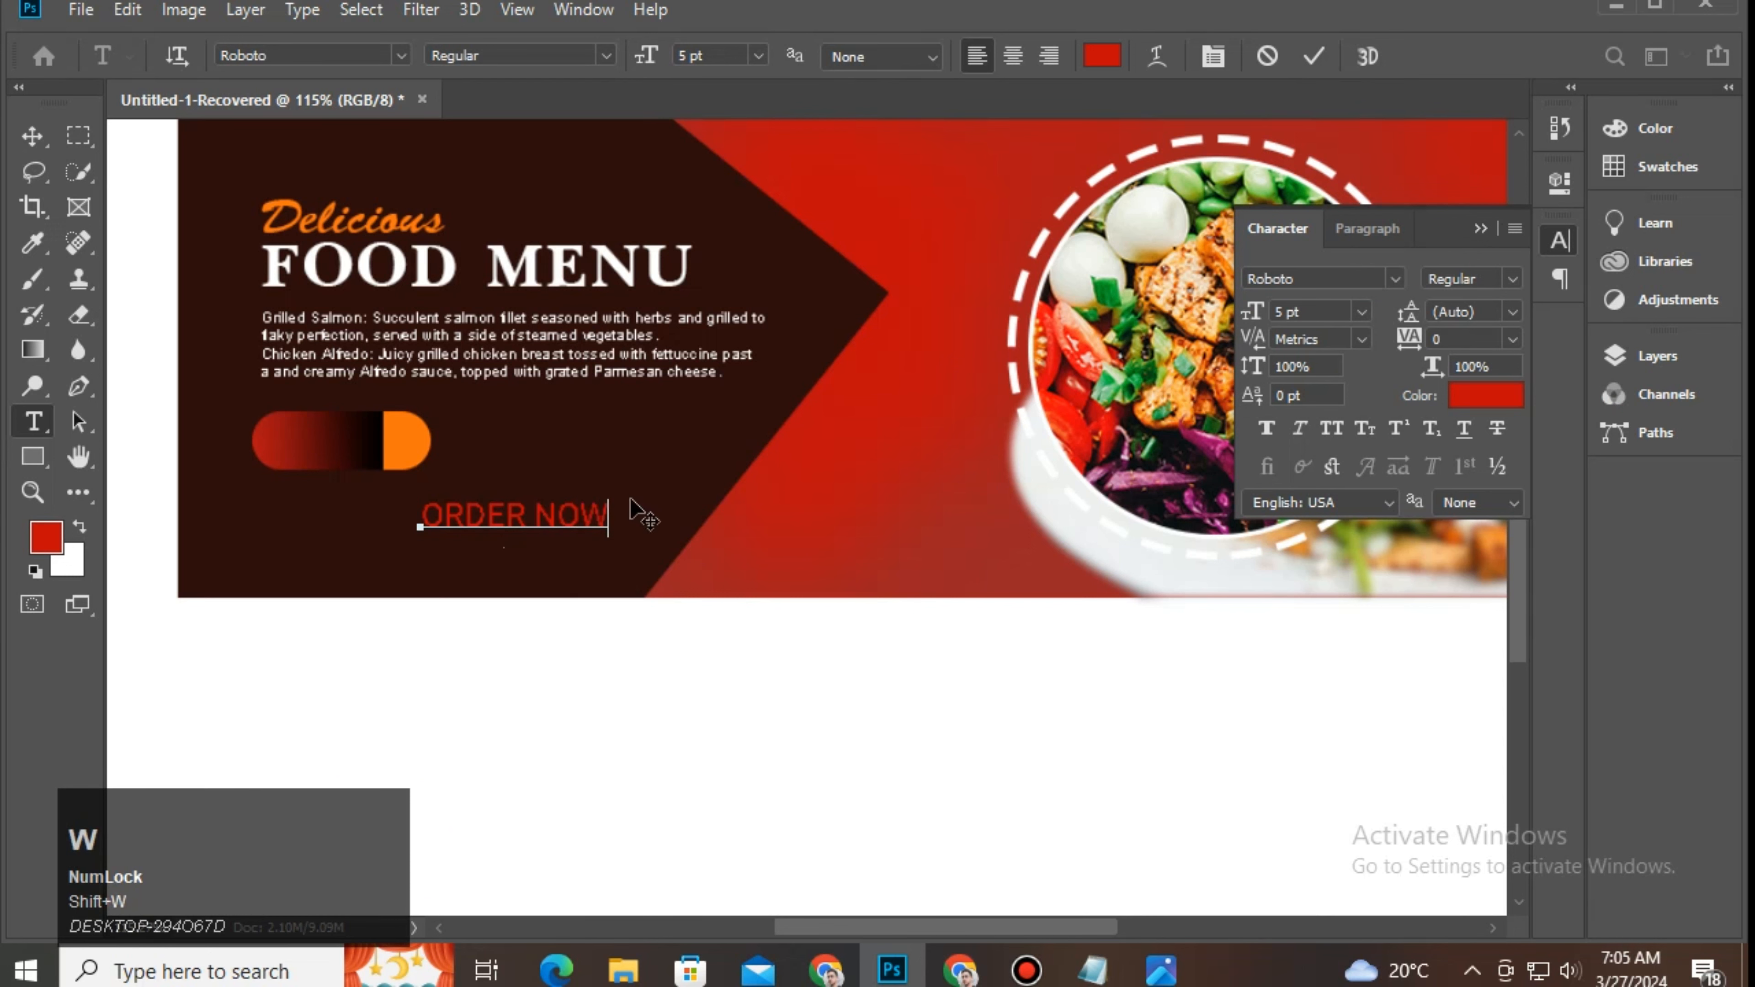
{"action": "left_click_drag", "start_coordinate": [612, 511], "coordinate": [412, 517]}
{"action": "left_click", "coordinate": [1102, 55]}
{"action": "left_click_drag", "start_coordinate": [553, 242], "coordinate": [507, 211]}
{"action": "left_click", "coordinate": [1129, 202]}
{"action": "left_click", "coordinate": [1313, 56]}
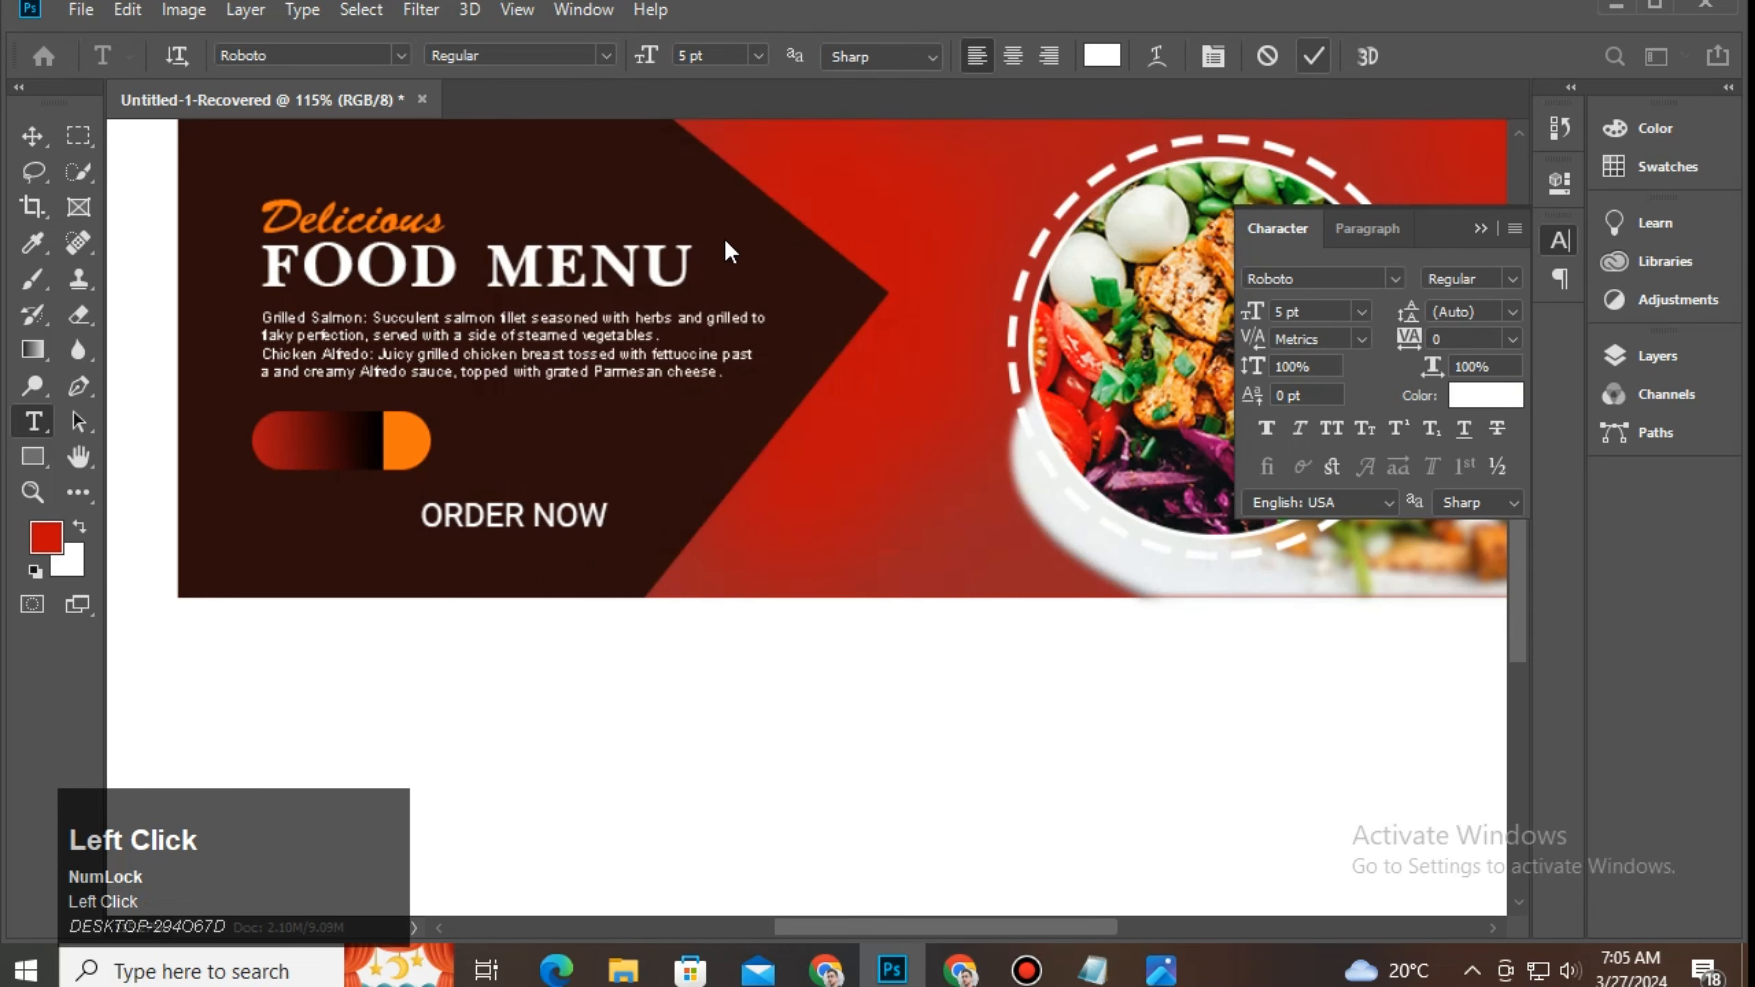
Step: Shrink the ORDER NOW text to about half and position it on the pill
{"action": "left_click", "coordinate": [32, 136]}
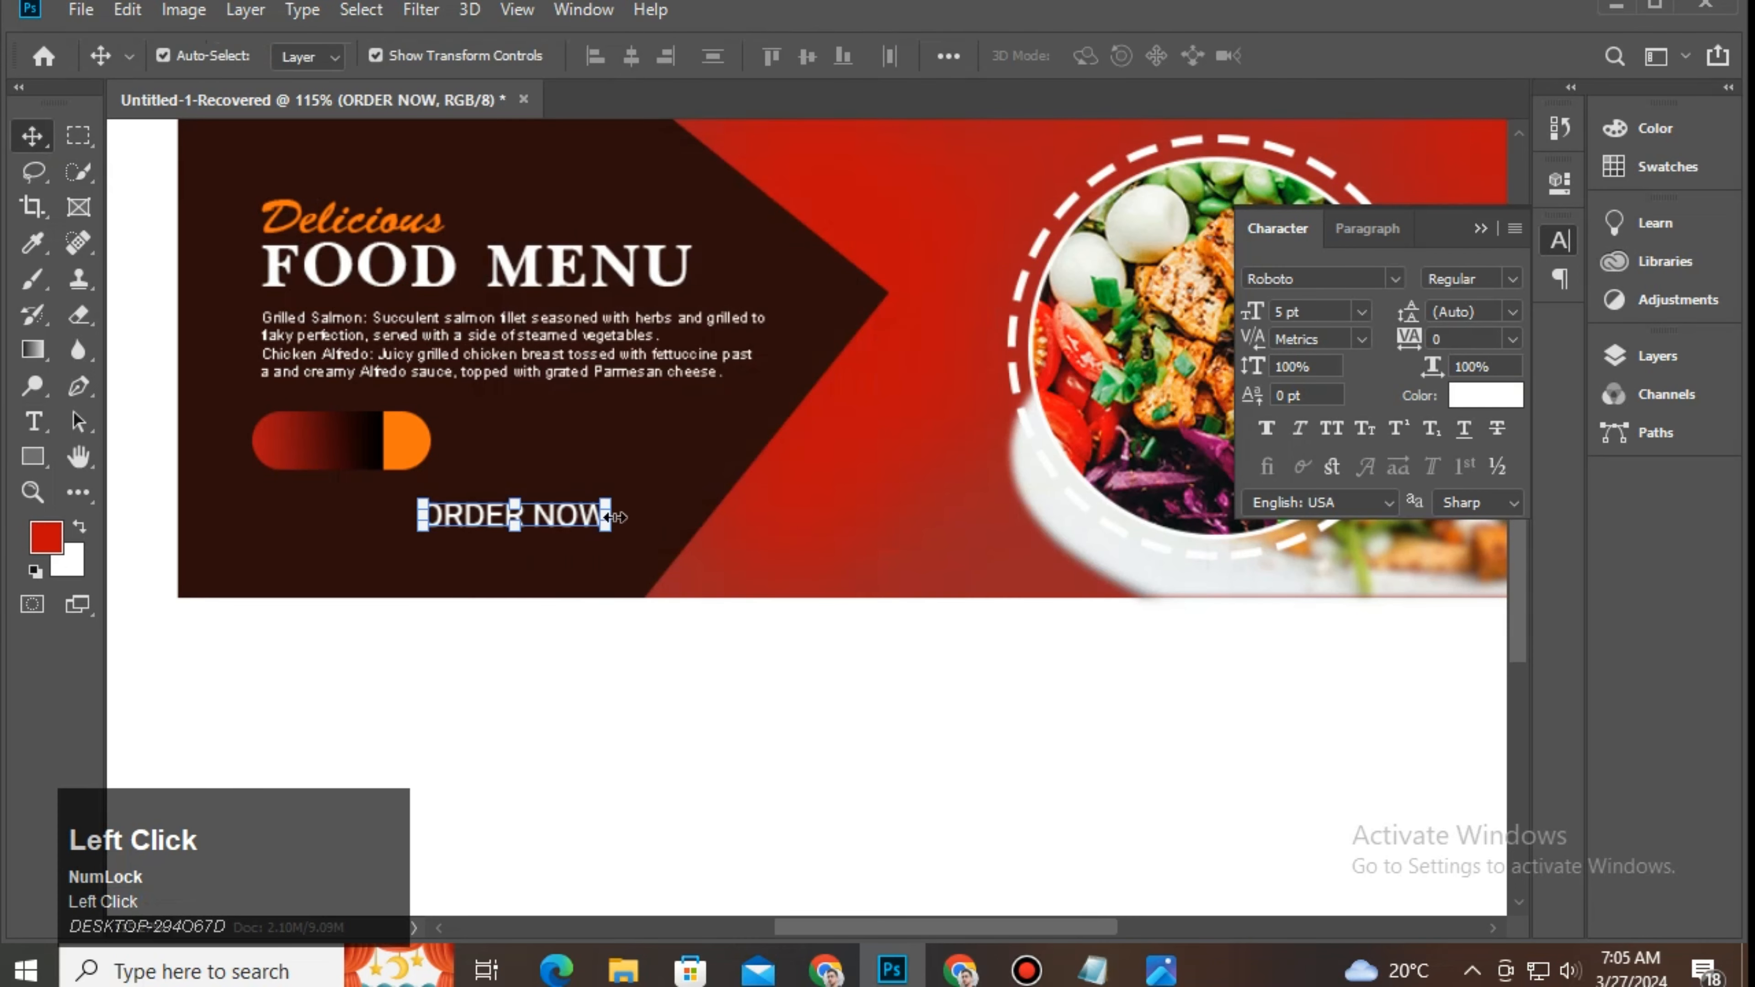
{"action": "left_click_drag", "start_coordinate": [610, 529], "coordinate": [371, 457]}
{"action": "left_click", "coordinate": [353, 461]}
{"action": "left_click", "coordinate": [336, 454]}
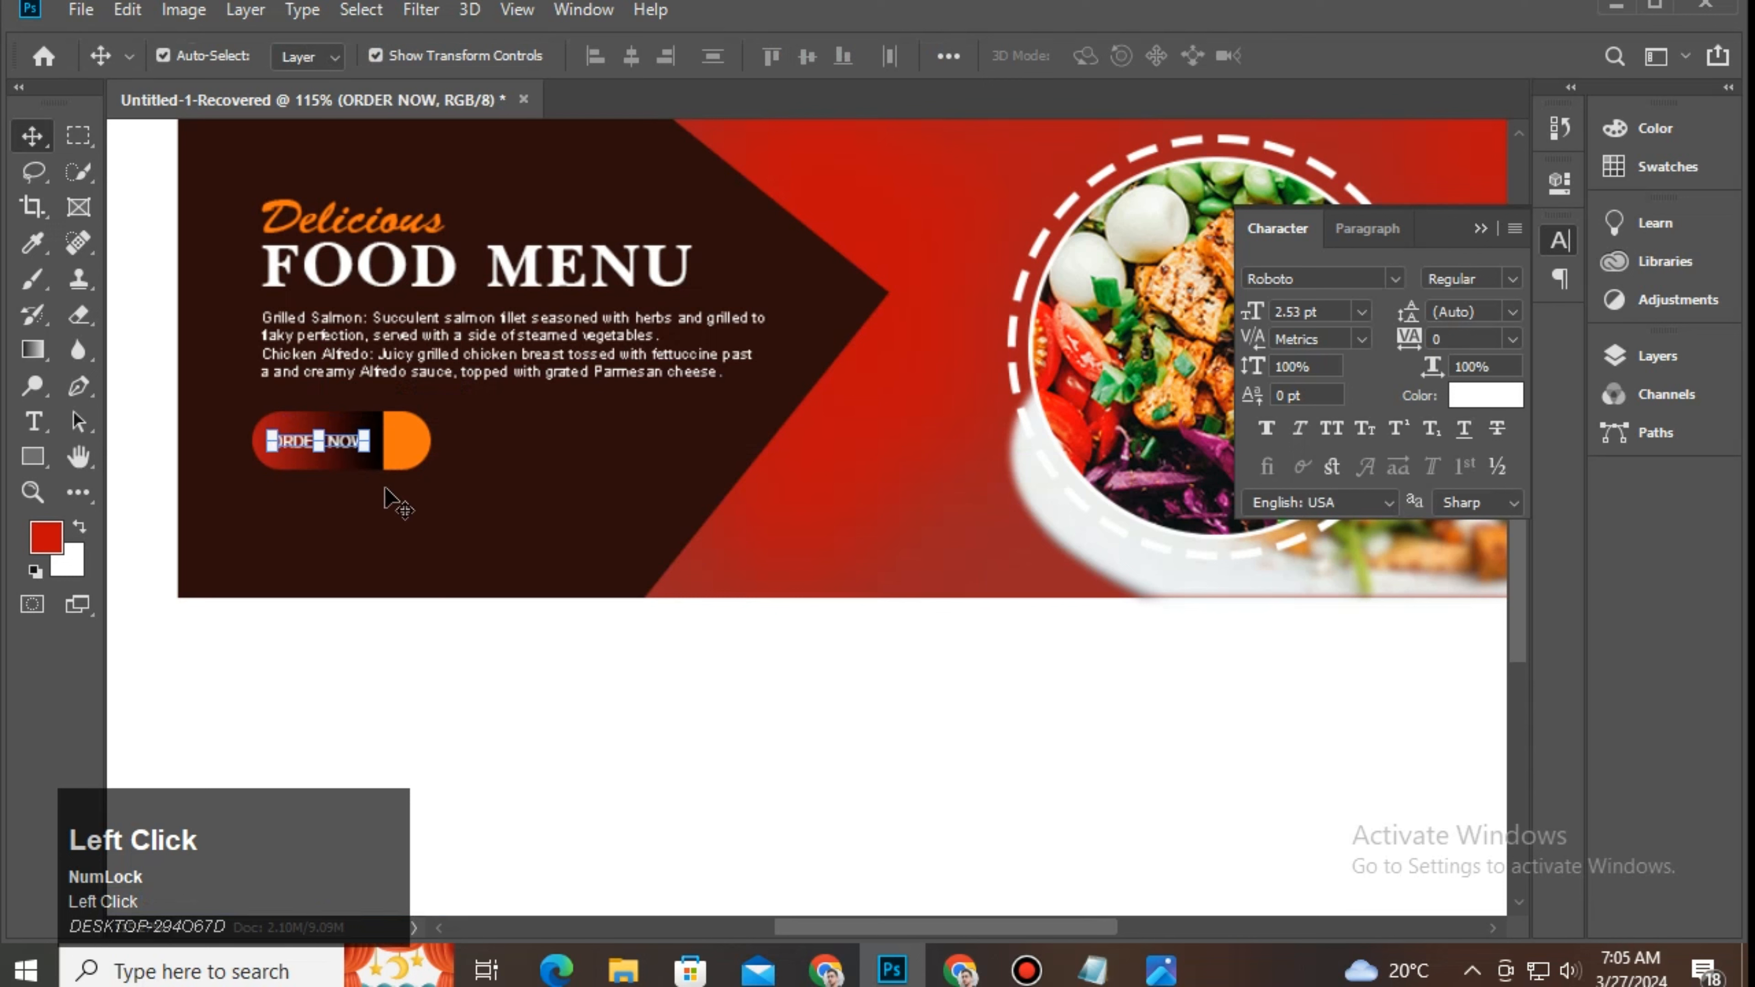
{"action": "key", "text": "Right"}
Step: Select ORDER NOW with the Rectangle 3 copy layer to align, undo, then deselect
{"action": "left_click", "coordinate": [1481, 228]}
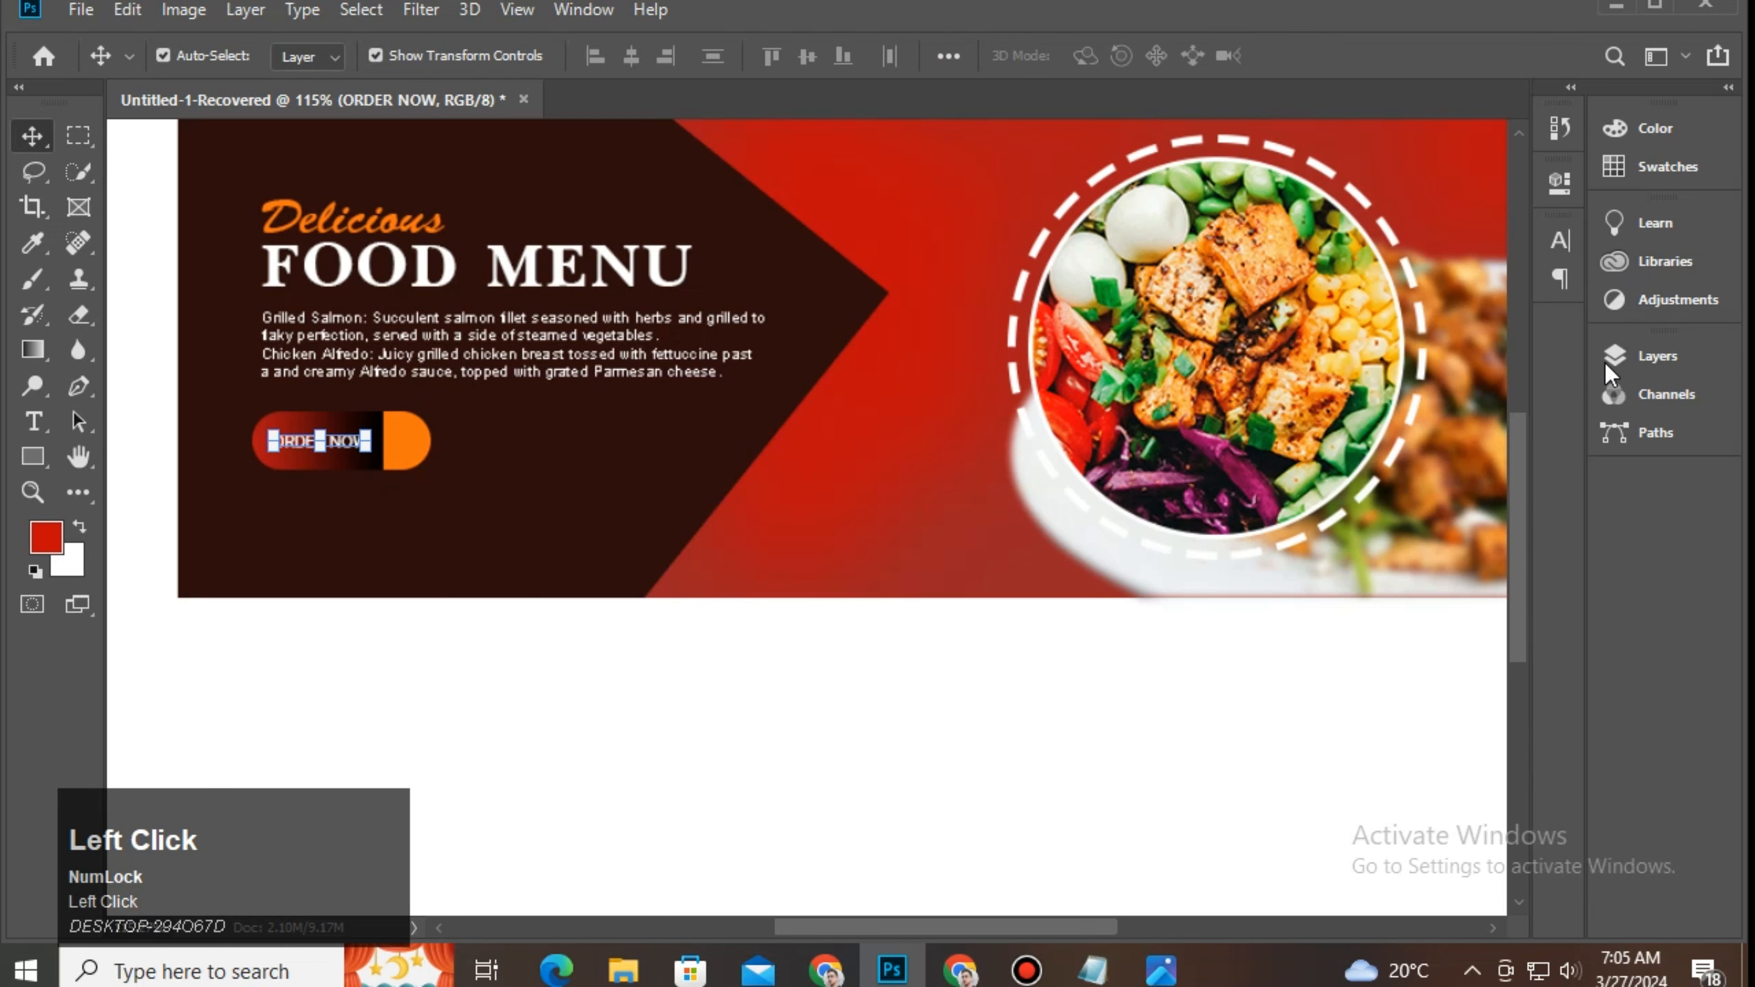
{"action": "left_click", "coordinate": [1657, 355]}
{"action": "left_click", "coordinate": [1400, 551], "text": "ctrl"}
{"action": "key", "text": "ctrl+z"}
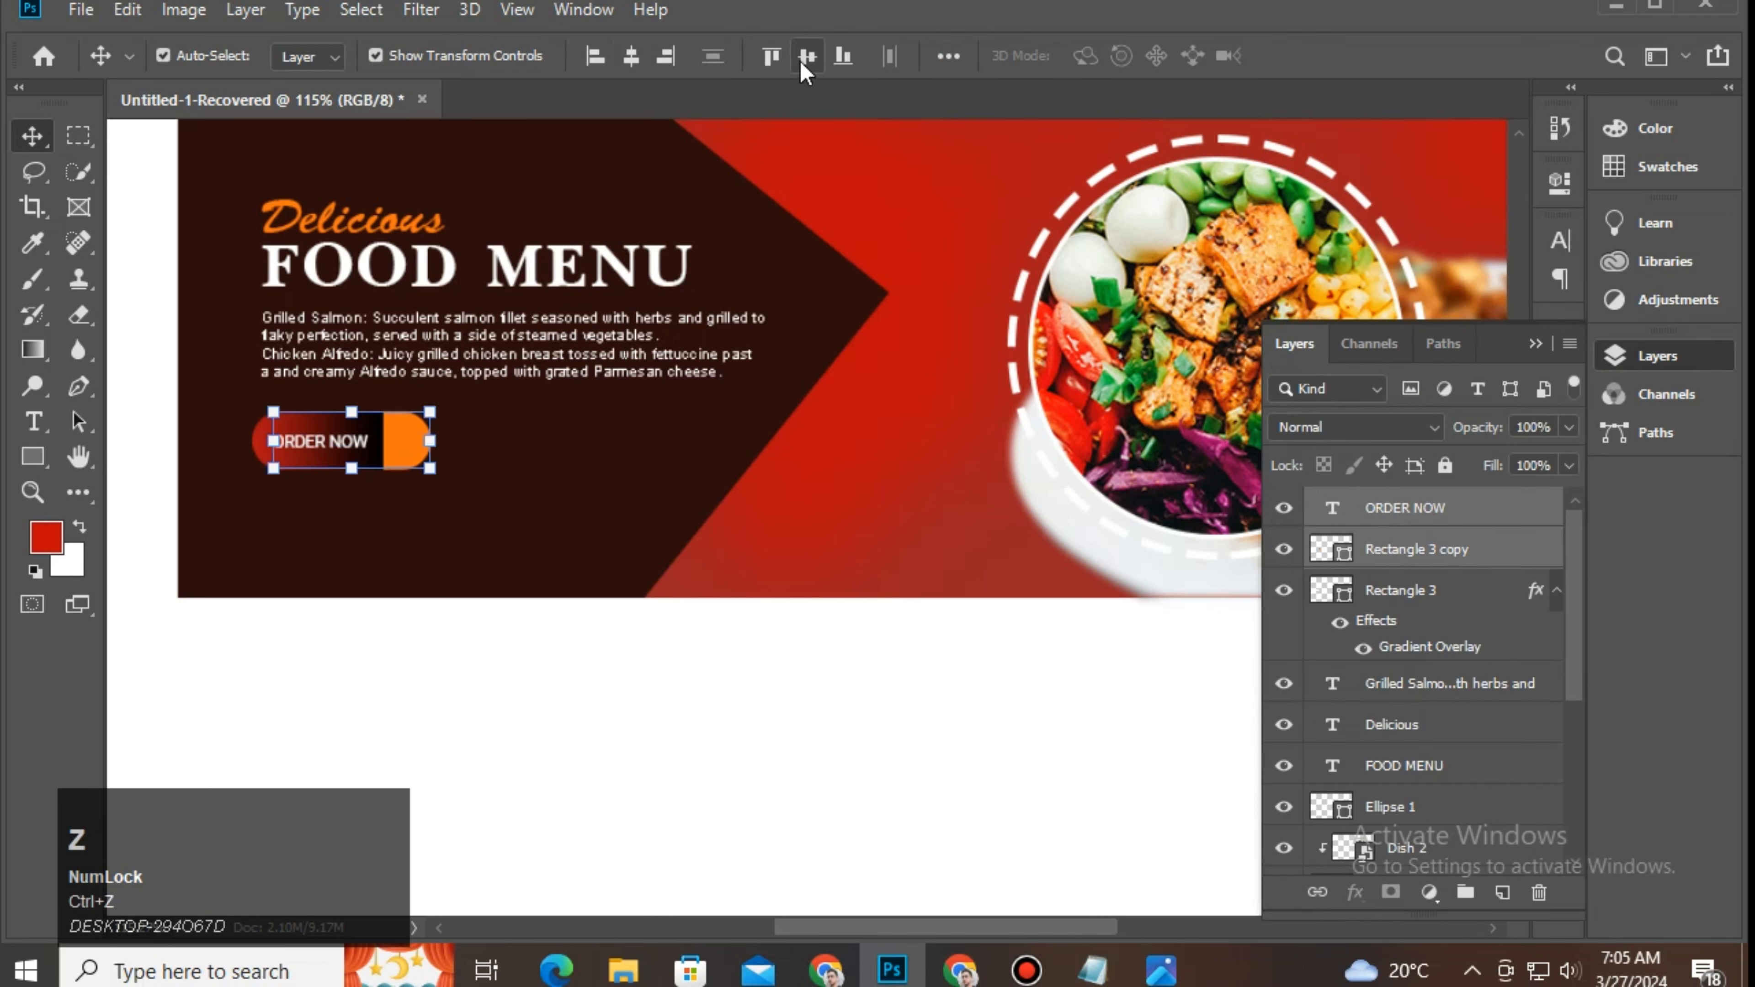
{"action": "left_click", "coordinate": [822, 705]}
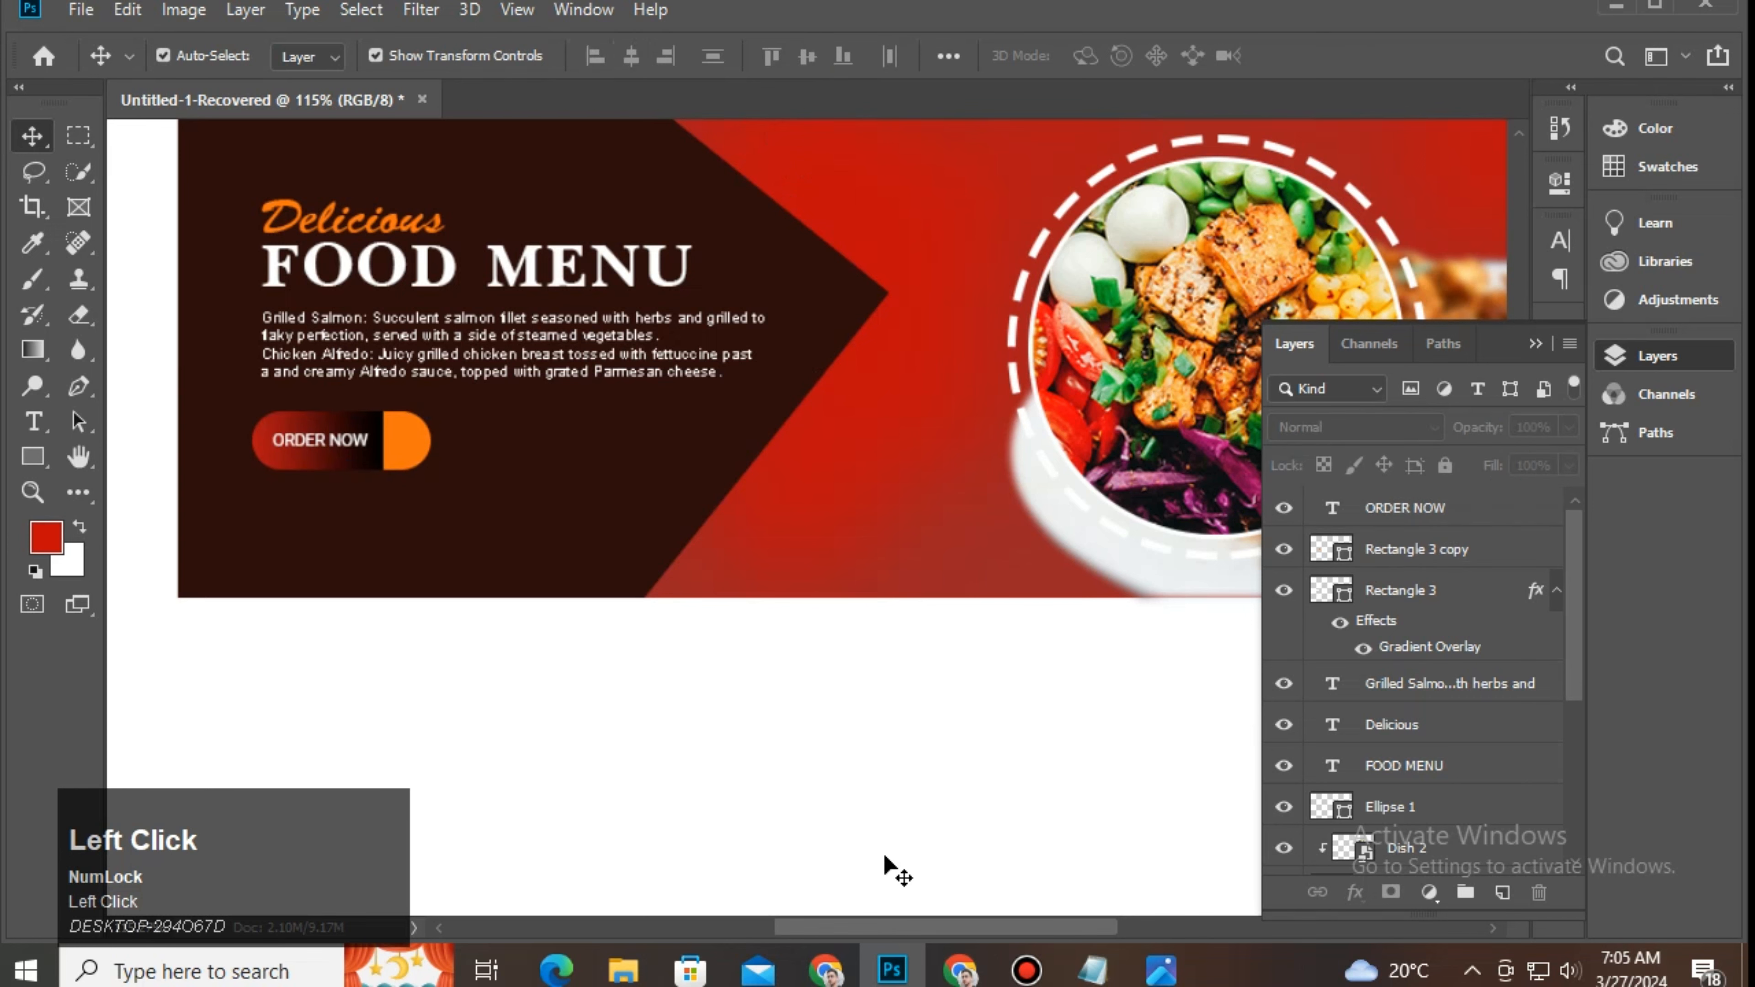
{"action": "left_click", "coordinate": [1535, 344]}
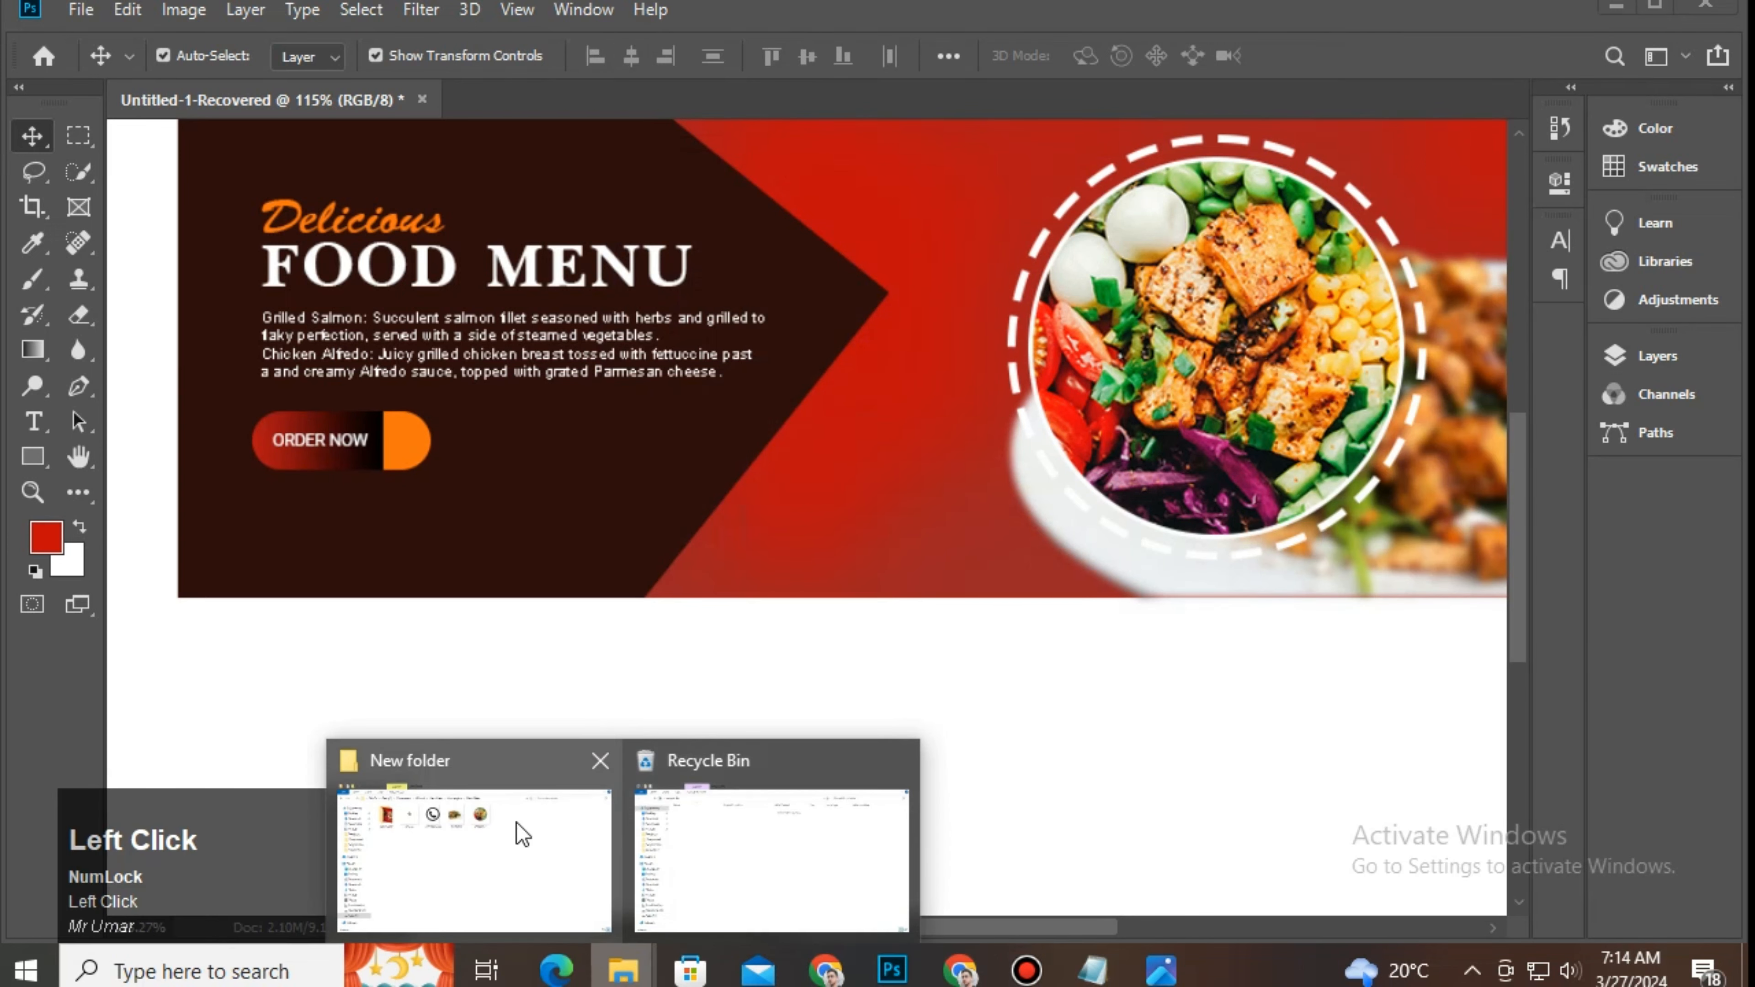
{"action": "left_click", "coordinate": [513, 831]}
Step: Place the Arroww image on the banner, scaled down near the ORDER NOW button
{"action": "left_click_drag", "start_coordinate": [462, 207], "coordinate": [830, 781]}
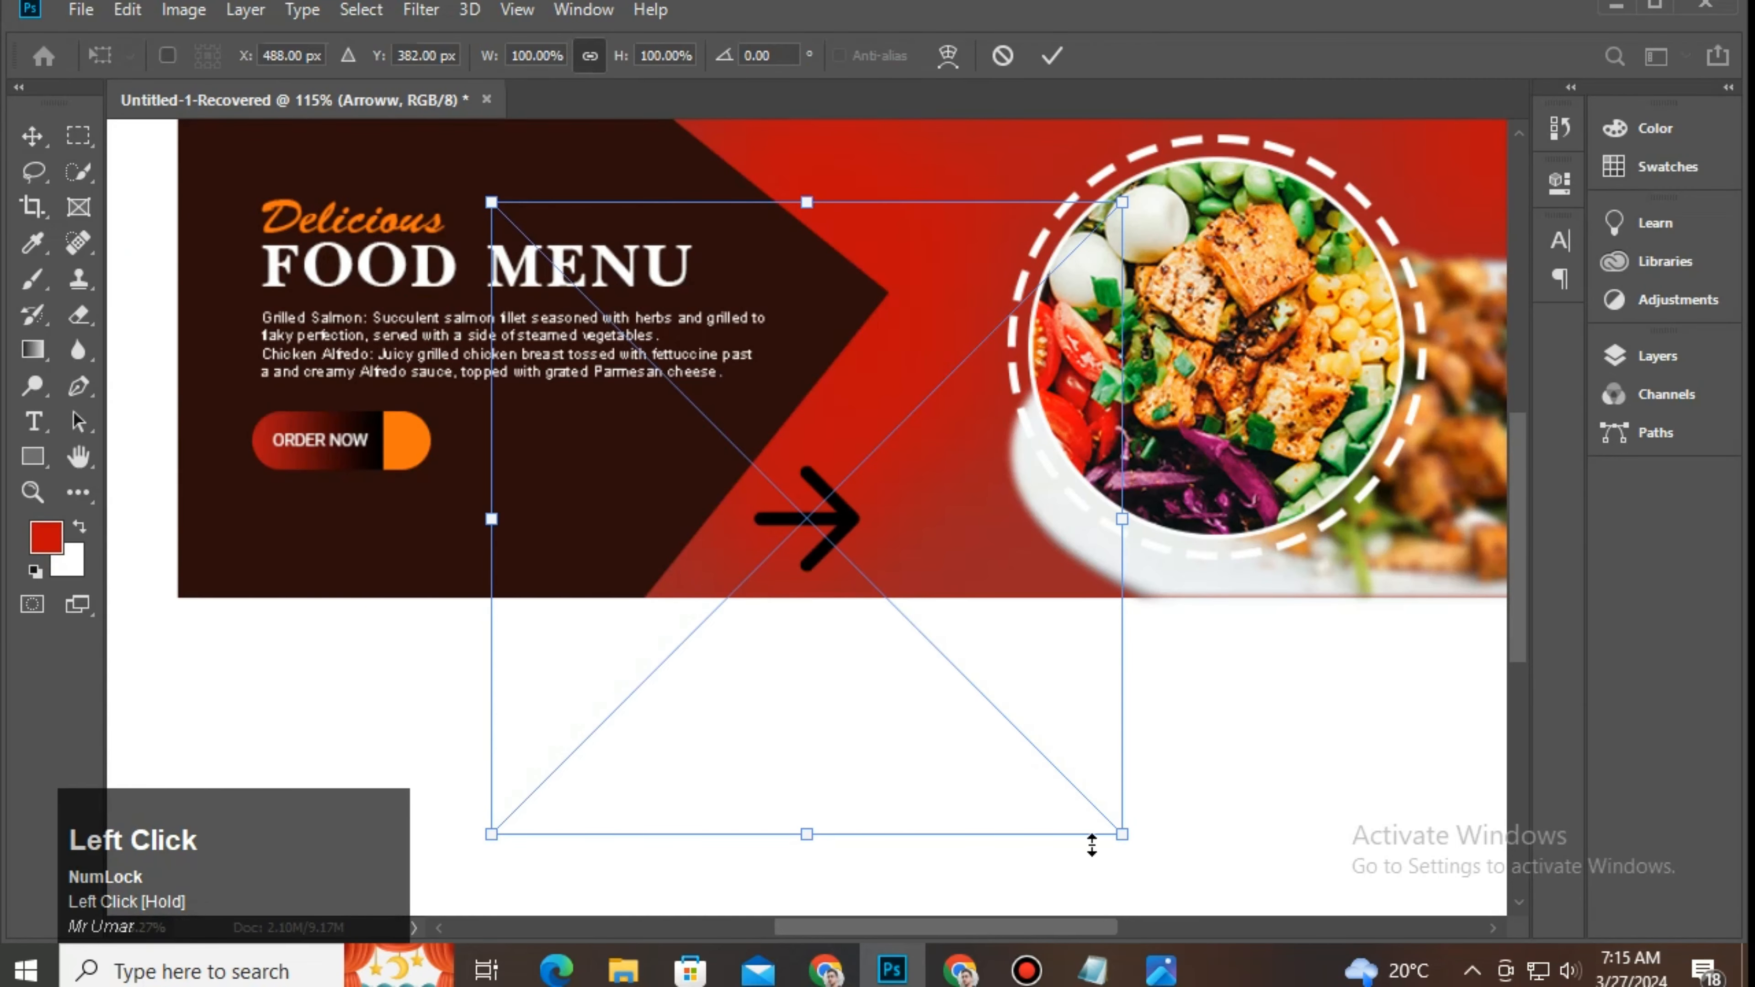
{"action": "left_click_drag", "start_coordinate": [1122, 835], "coordinate": [623, 336]}
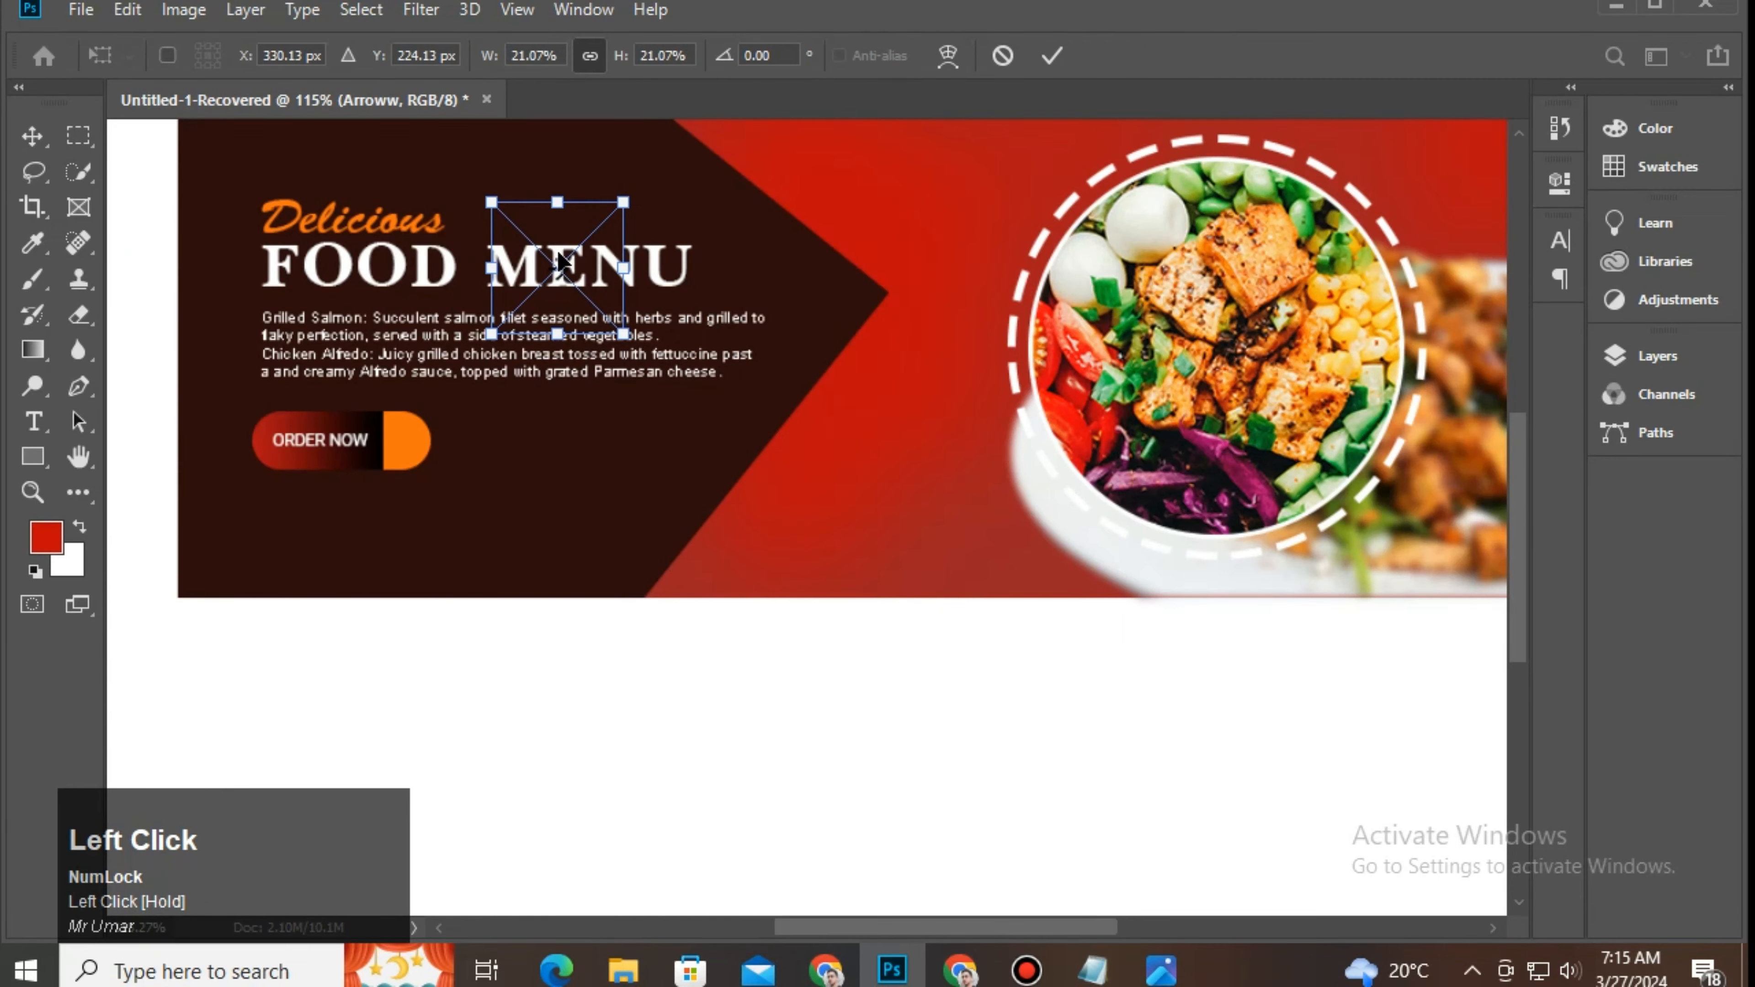
{"action": "left_click_drag", "start_coordinate": [544, 283], "coordinate": [778, 555]}
{"action": "left_click_drag", "start_coordinate": [859, 607], "coordinate": [858, 605]}
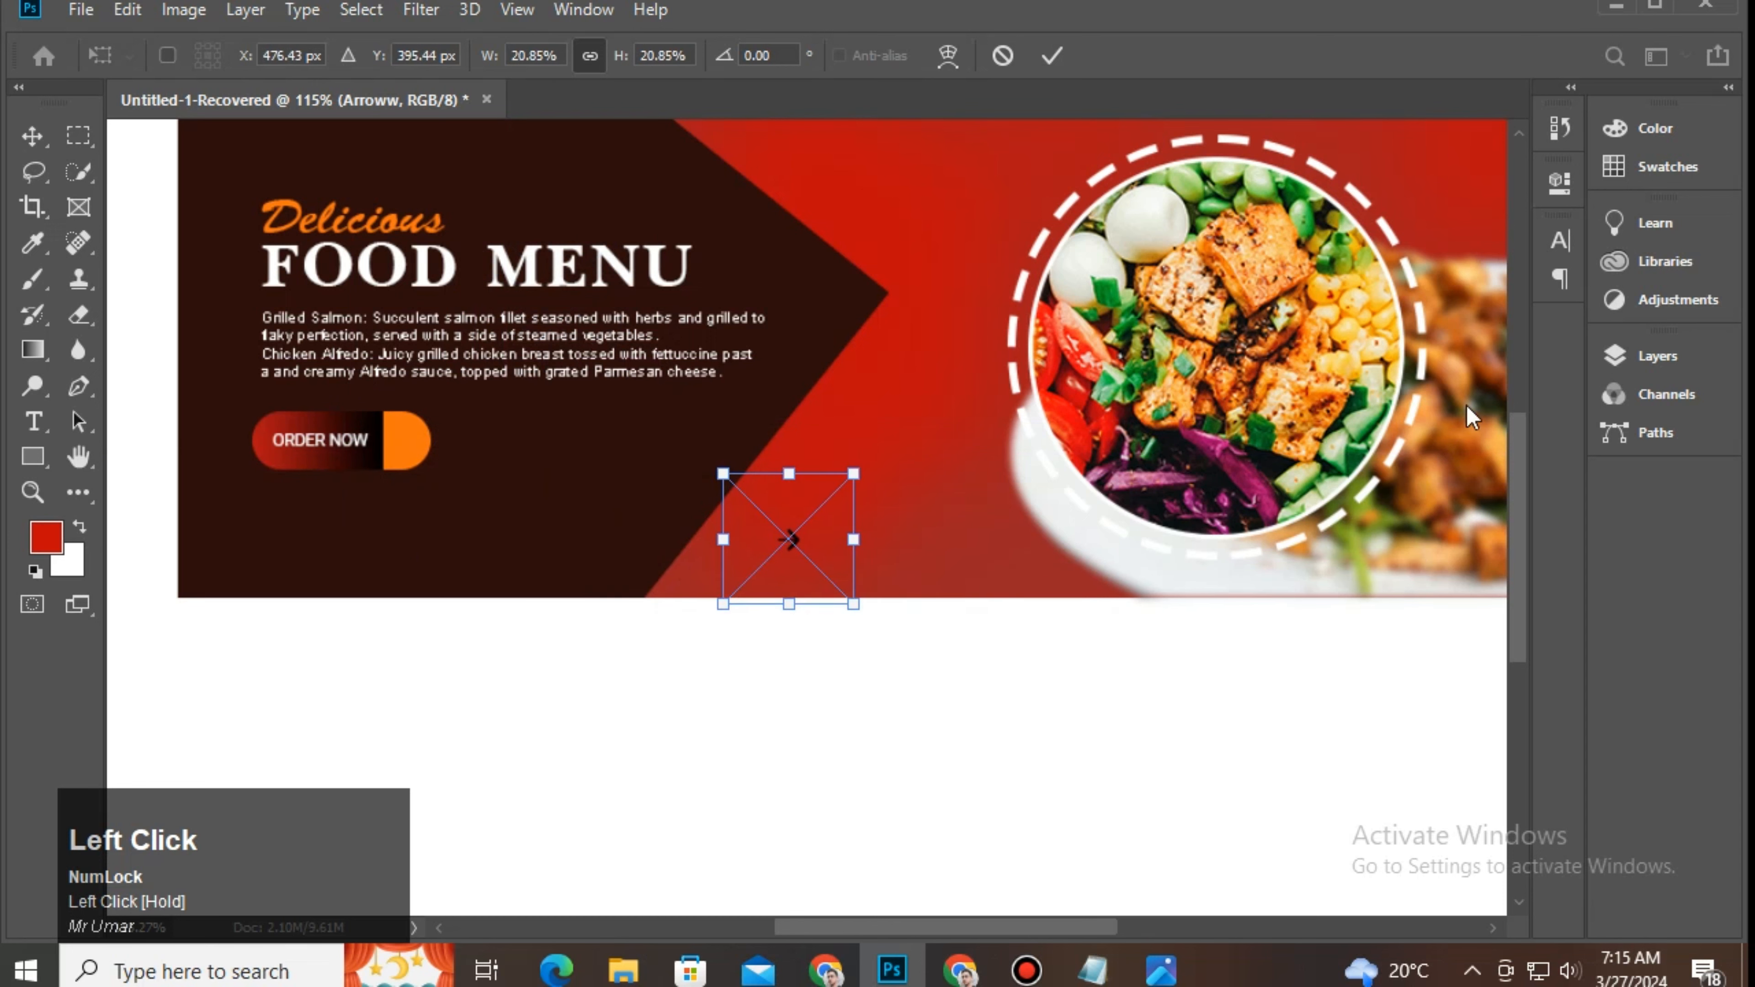
{"action": "left_click", "coordinate": [1648, 365]}
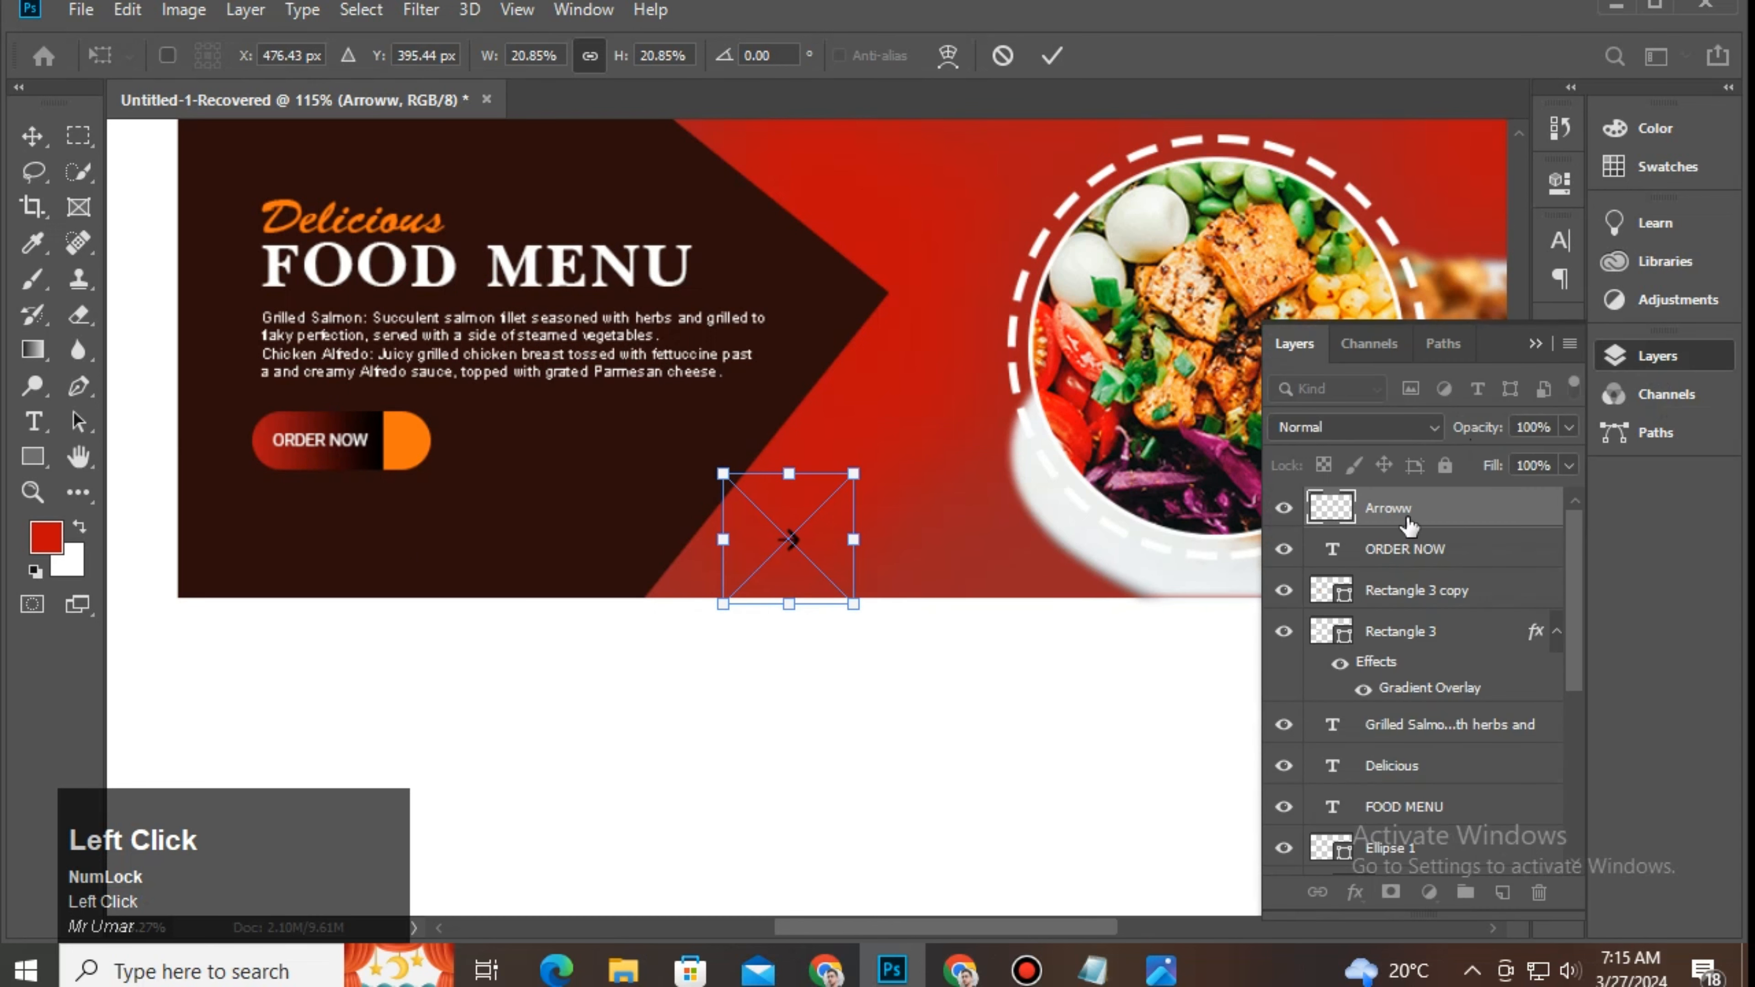
{"action": "left_click", "coordinate": [1377, 519]}
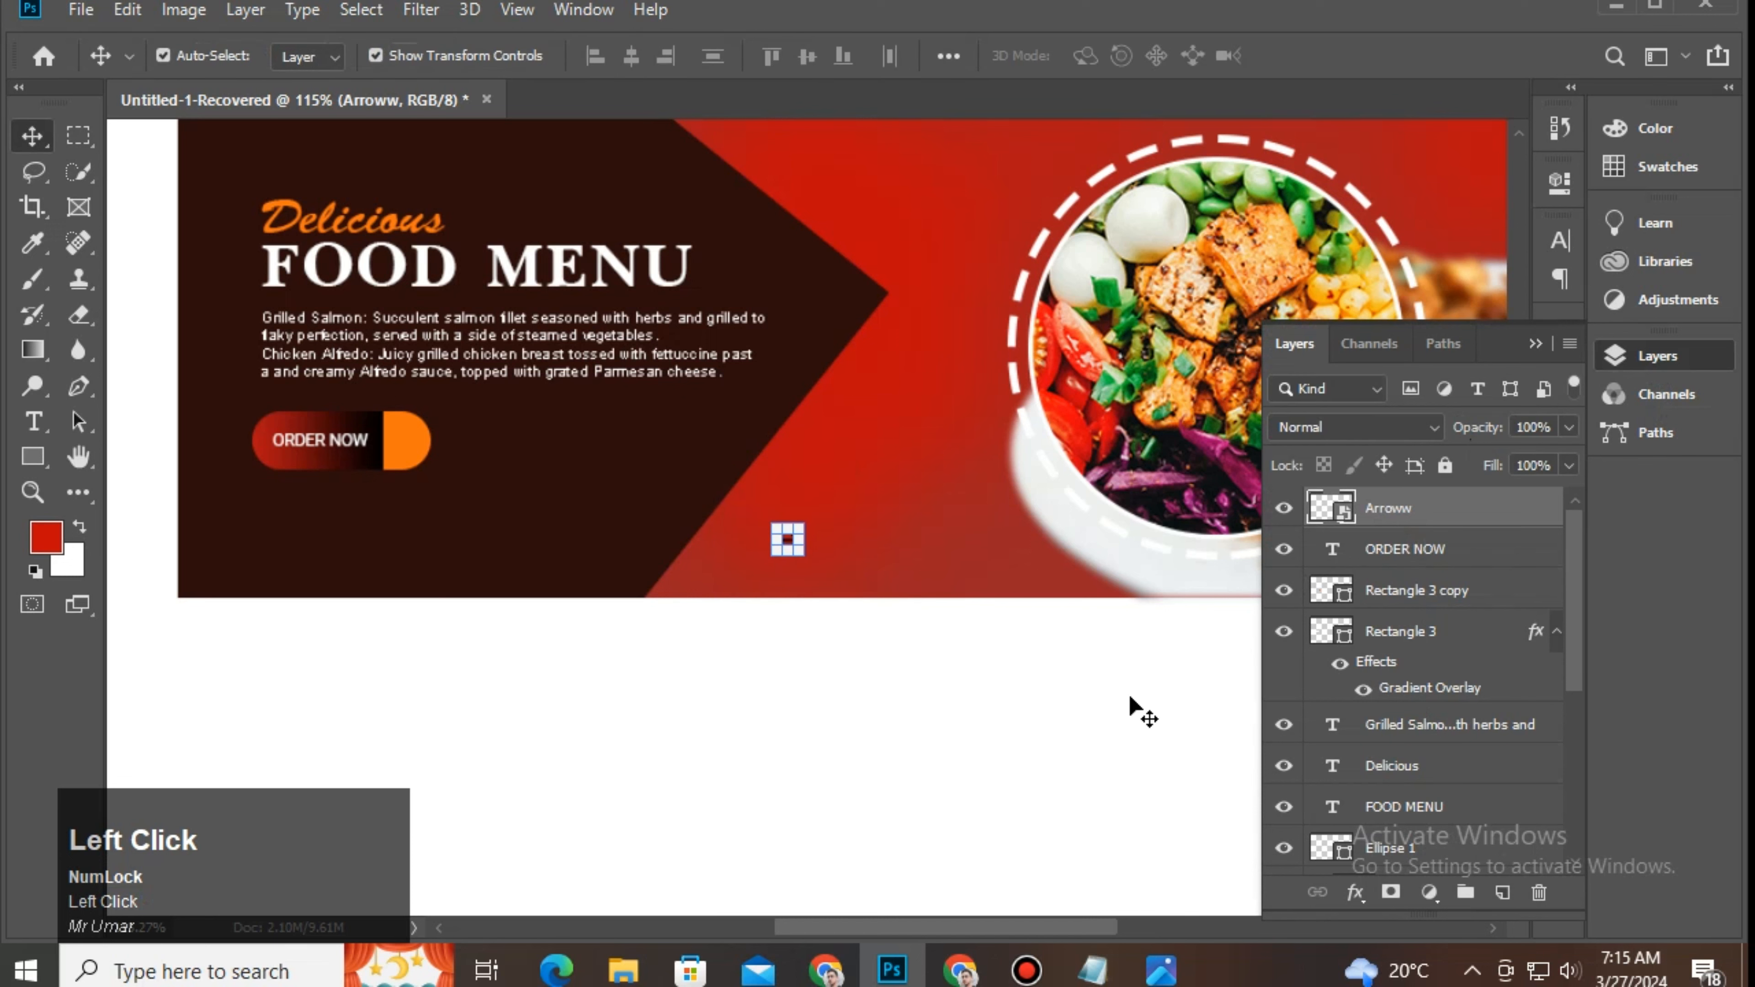
Step: Give the arrow a near-white Color Overlay effect
{"action": "left_click", "coordinate": [950, 781]}
{"action": "left_click", "coordinate": [1351, 891]}
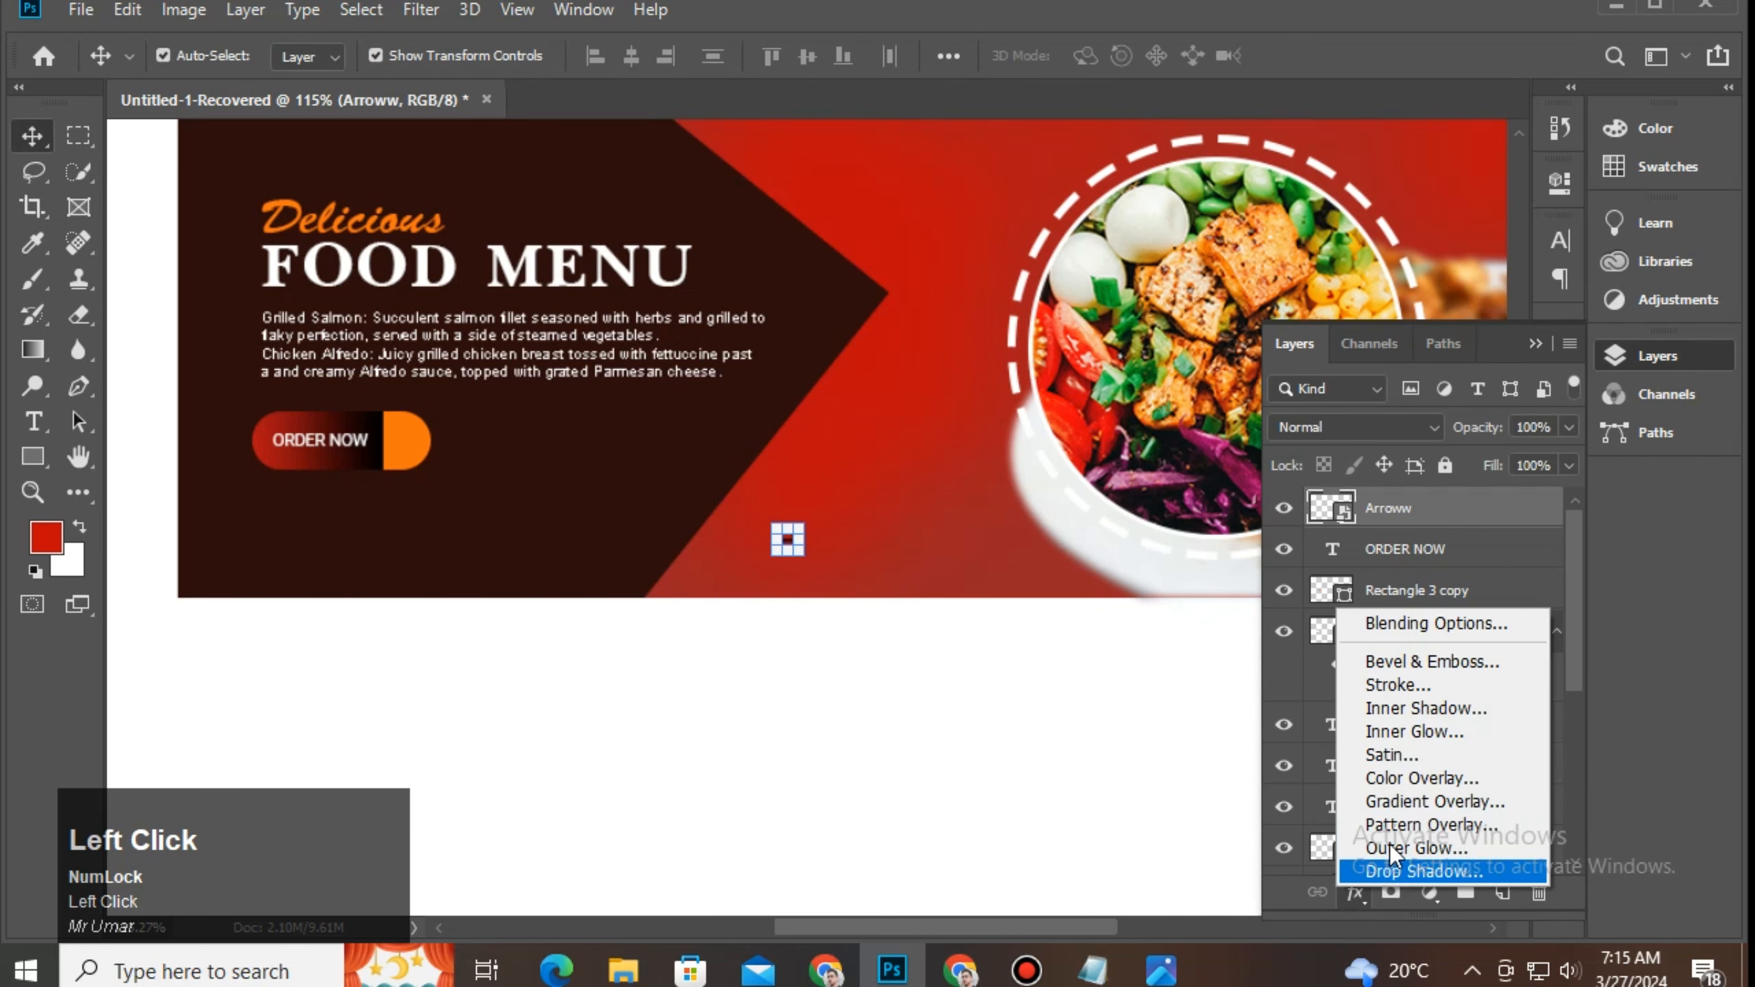
{"action": "left_click", "coordinate": [1454, 778]}
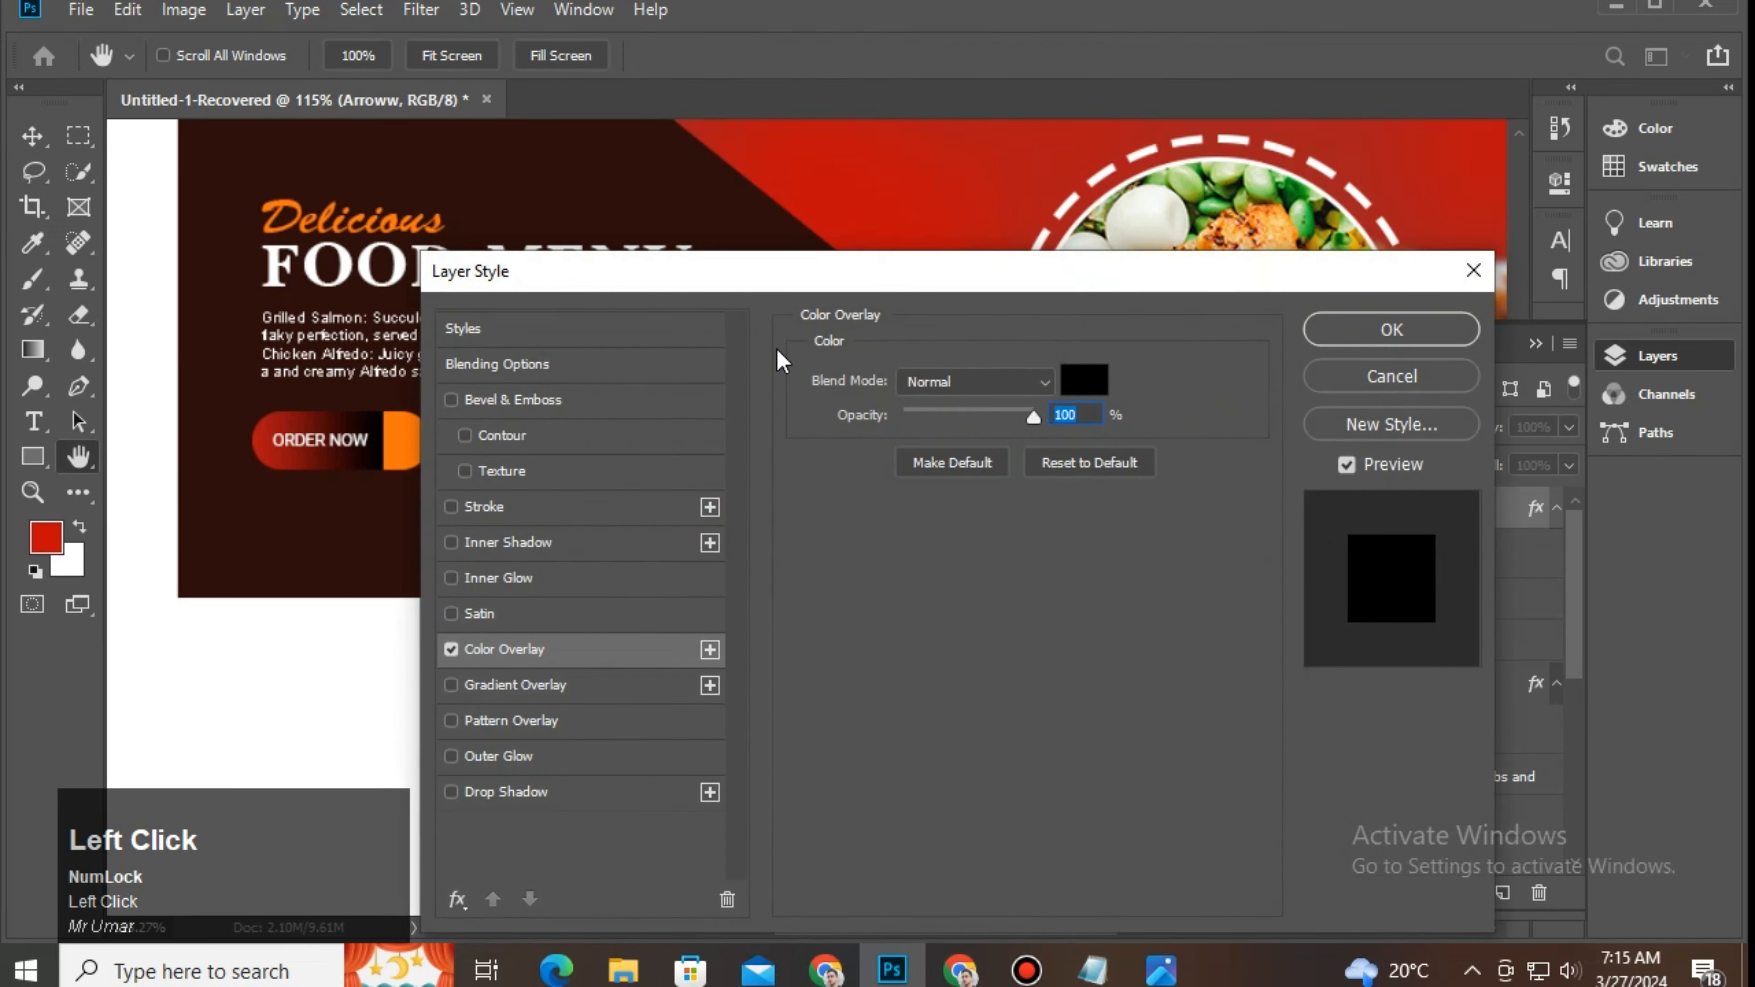
{"action": "left_click", "coordinate": [1088, 392]}
{"action": "left_click", "coordinate": [525, 236]}
{"action": "left_click", "coordinate": [517, 225]}
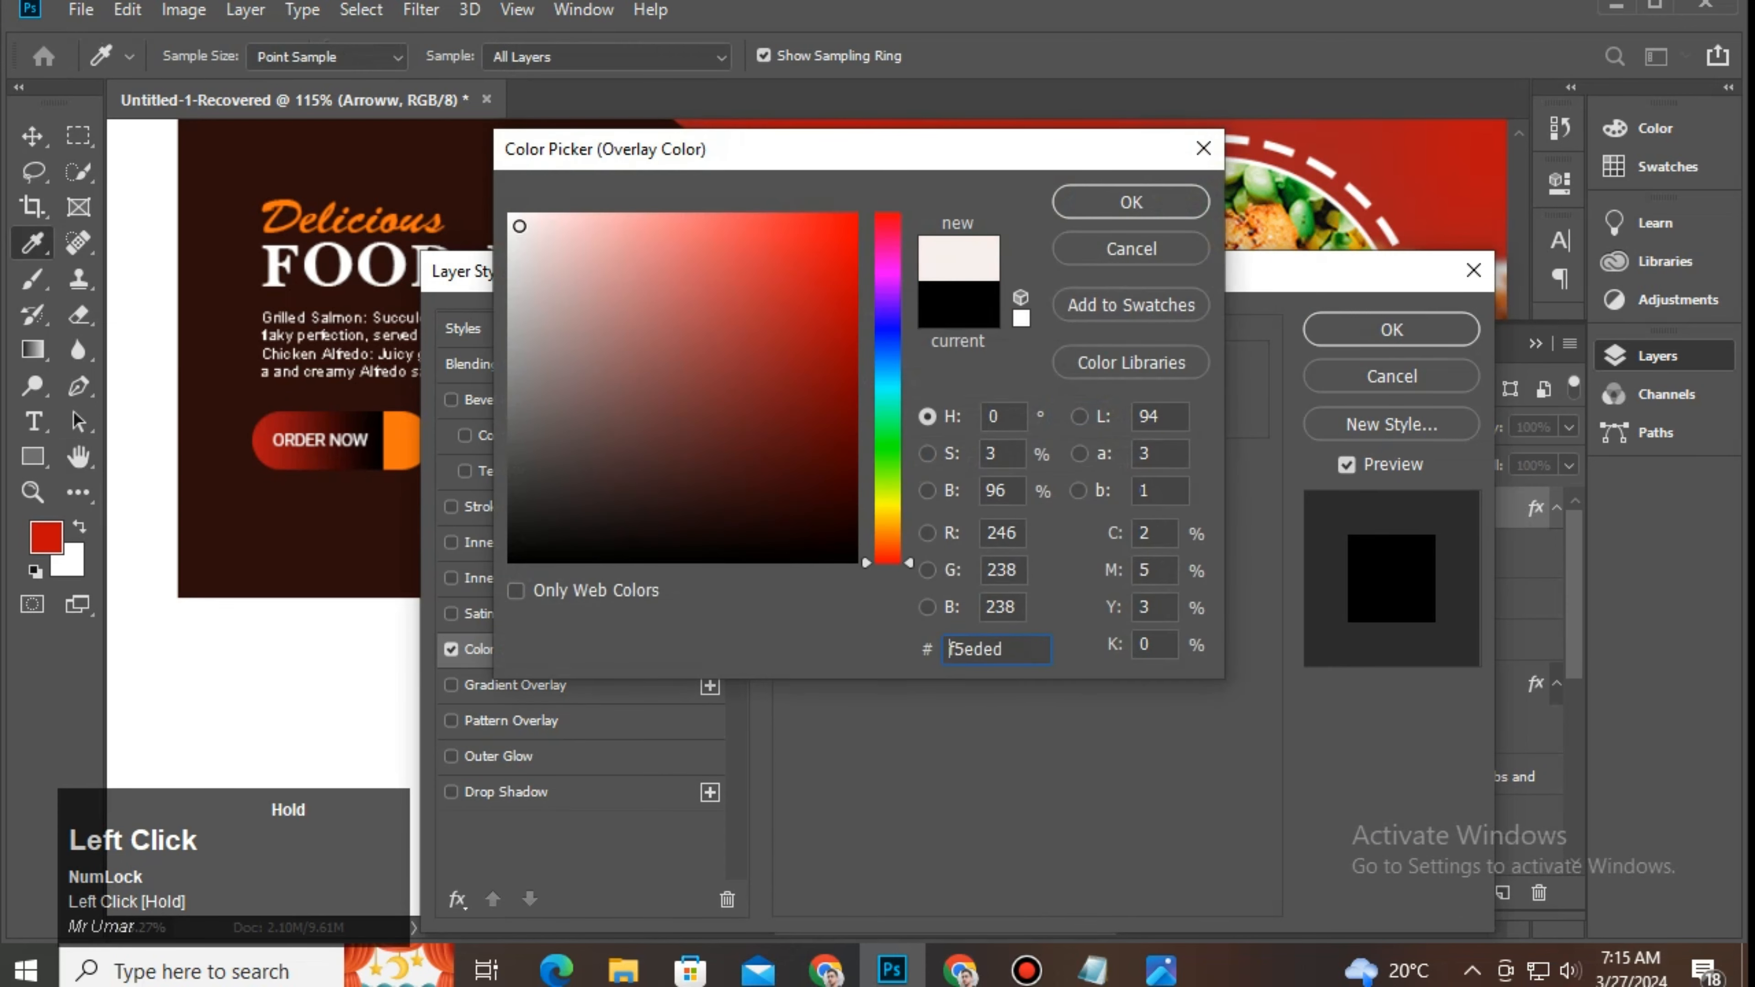
{"action": "left_click", "coordinate": [1131, 202]}
{"action": "key", "text": "Return"}
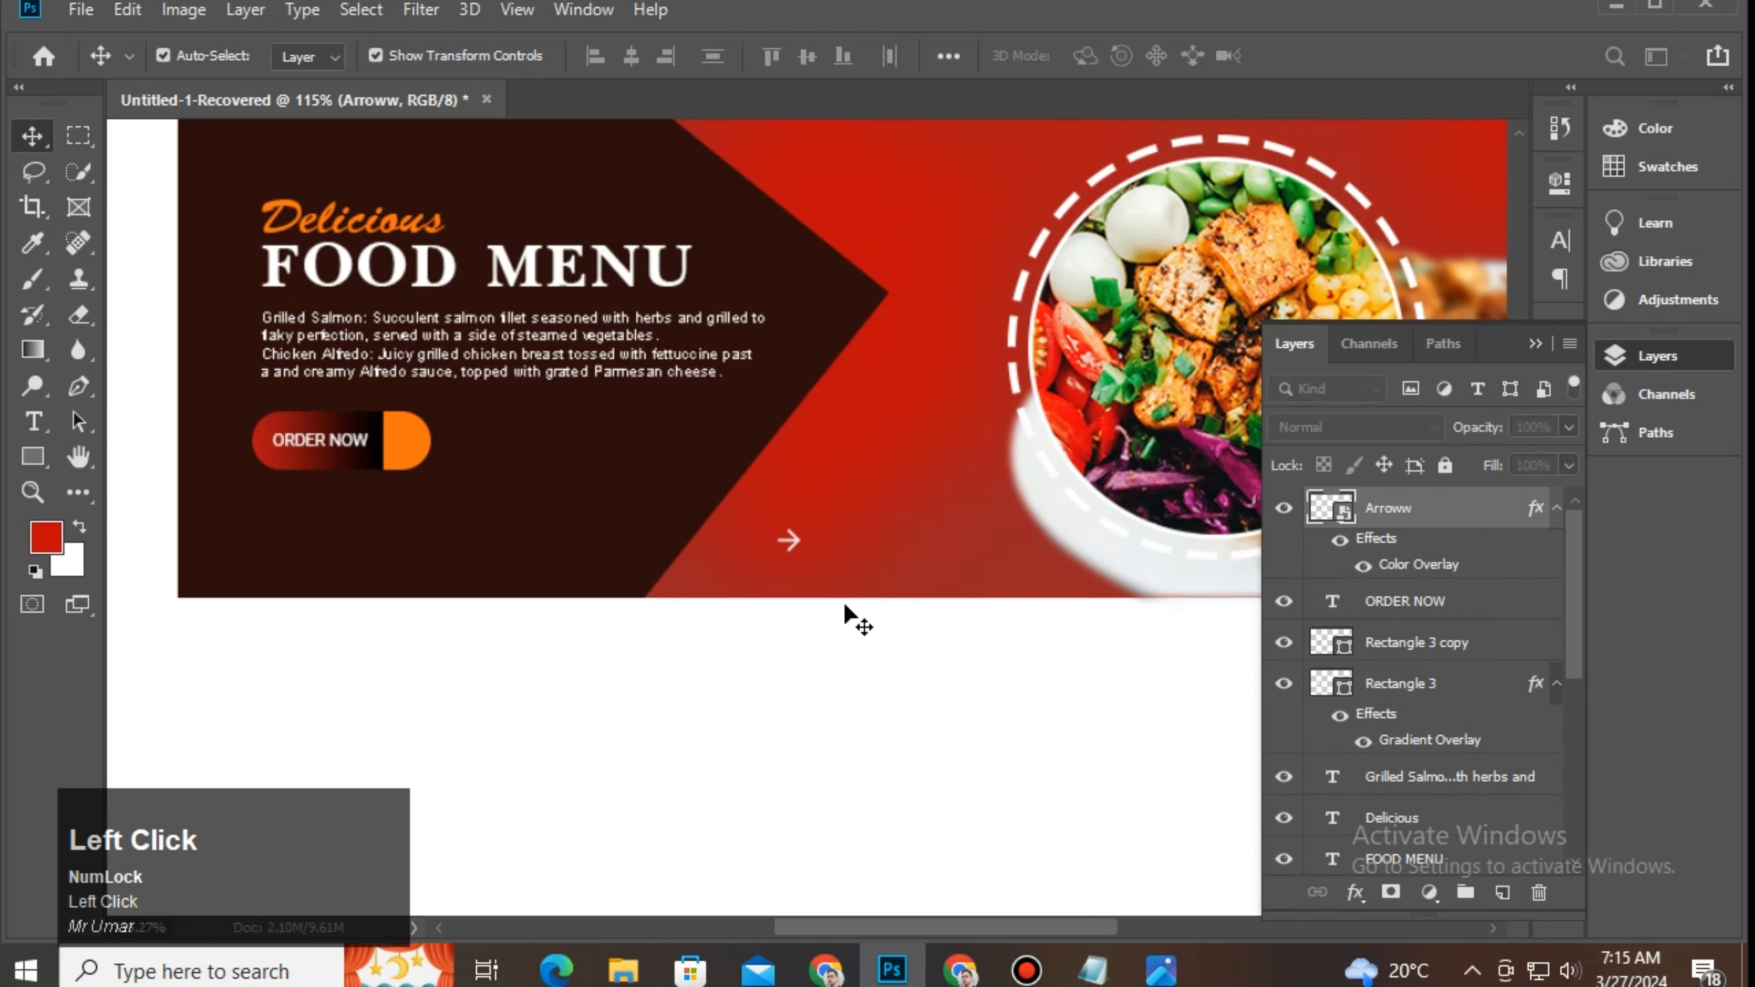
Step: Move the arrow into the button's orange end
{"action": "left_click_drag", "start_coordinate": [791, 546], "coordinate": [406, 445]}
{"action": "left_click", "coordinate": [639, 687]}
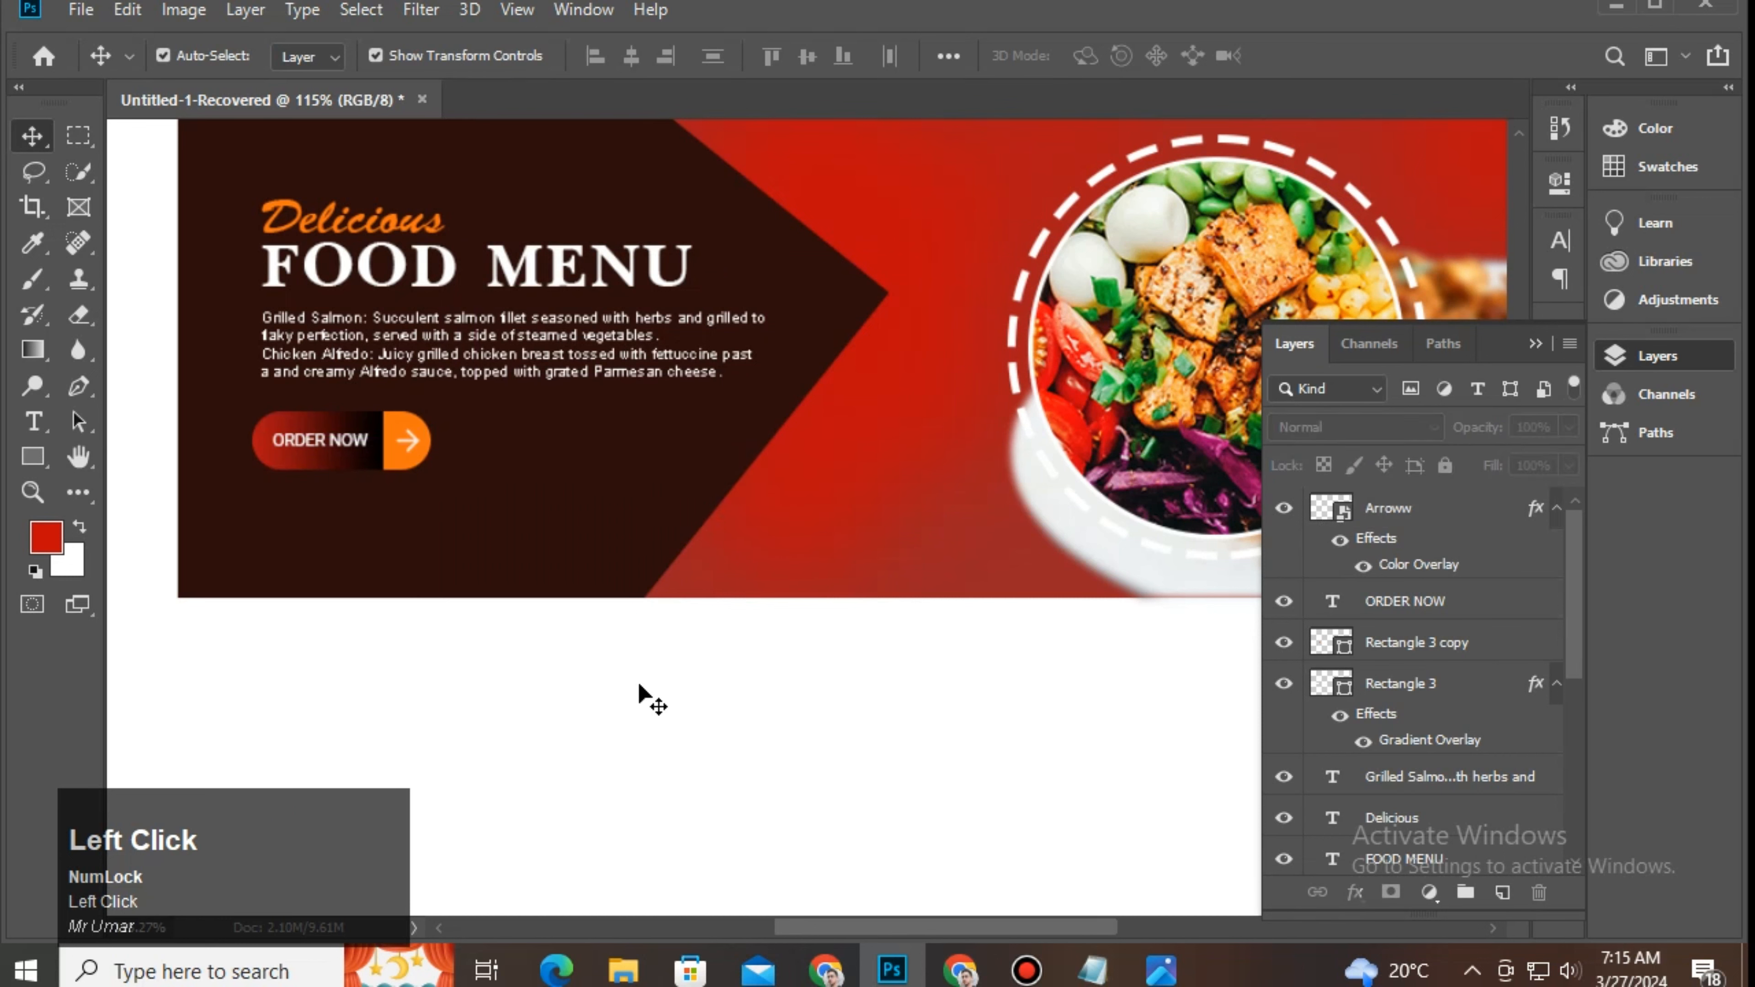
{"action": "left_click", "coordinate": [415, 440]}
{"action": "left_click", "coordinate": [415, 447]}
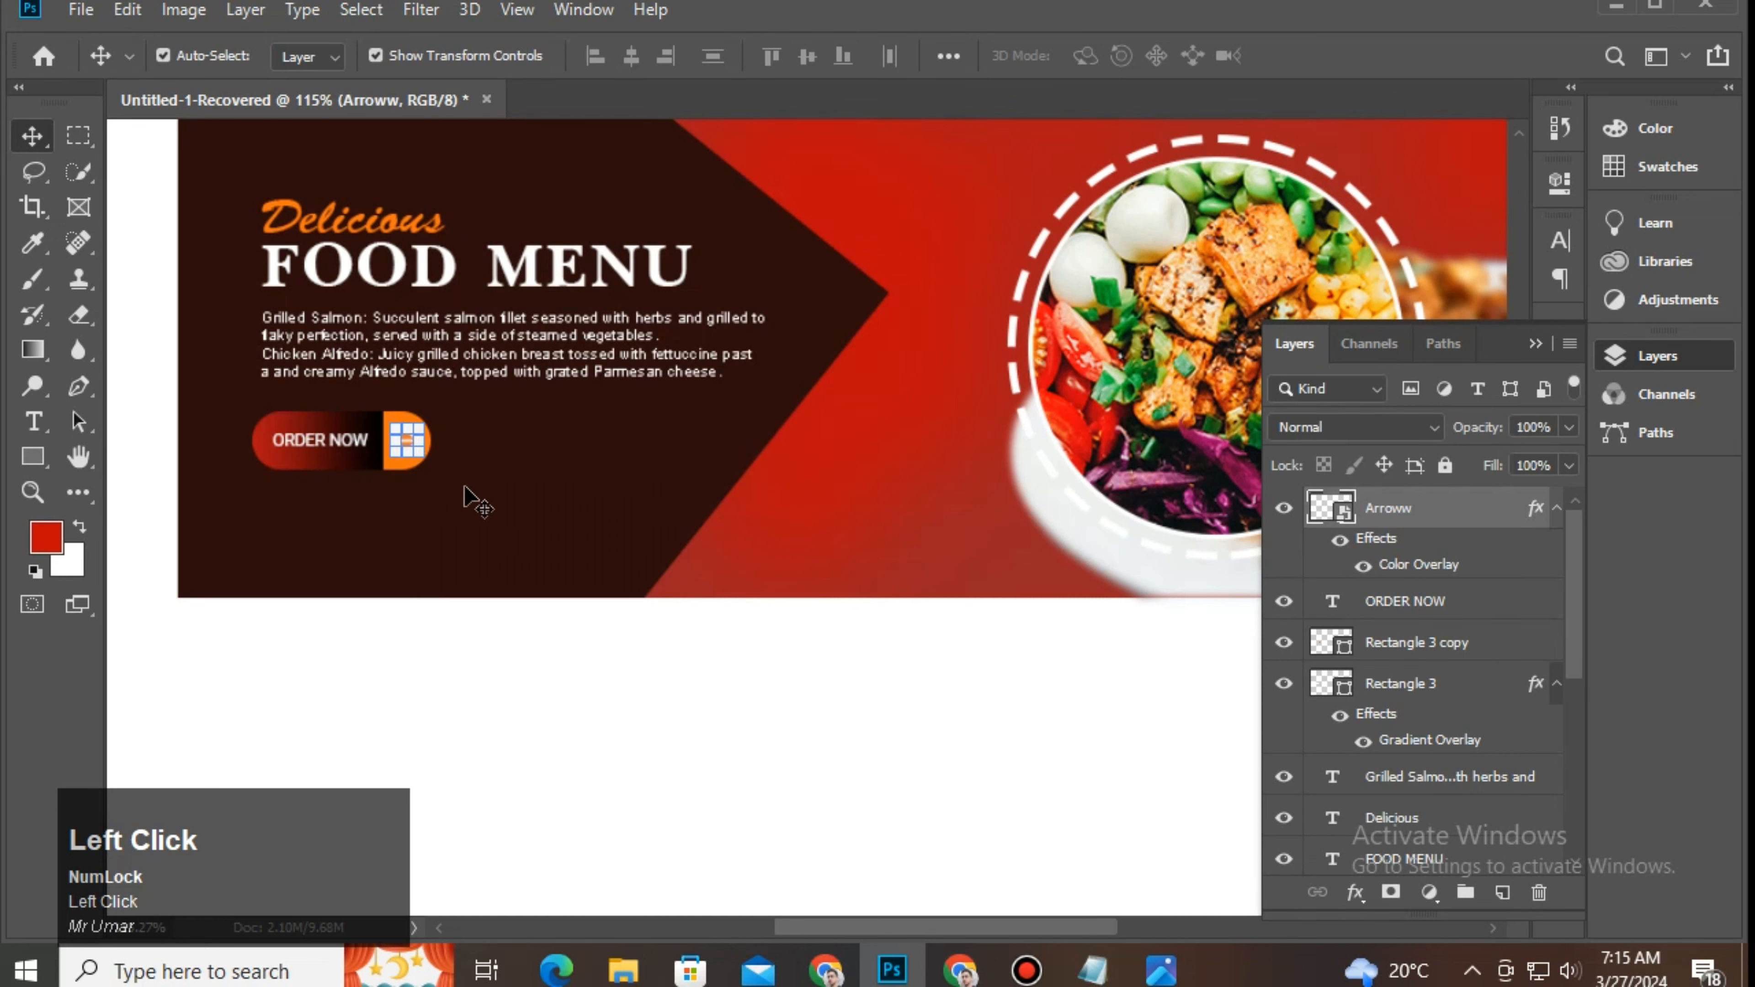
Step: Type white 'CONTACT' text below the ORDER NOW button and scale it smaller
{"action": "key", "text": "t"}
{"action": "left_click", "coordinate": [282, 533]}
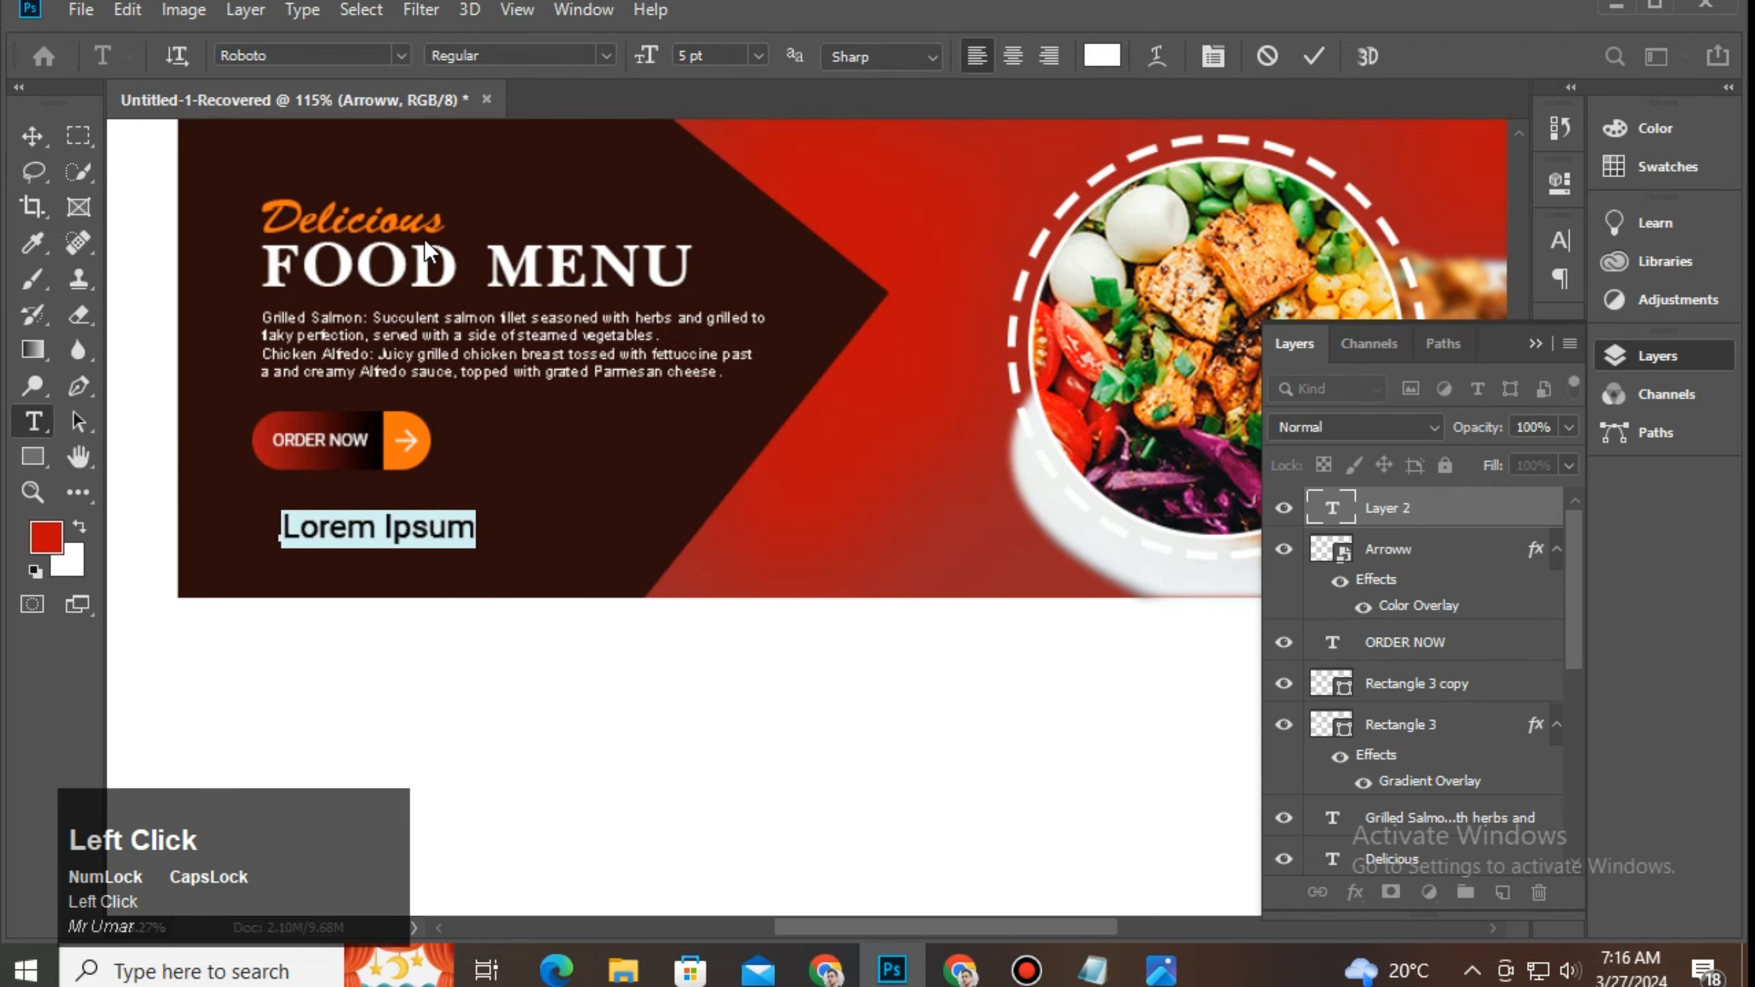
{"action": "key", "text": "Caps_Lock"}
{"action": "type", "text": "CONTACT"}
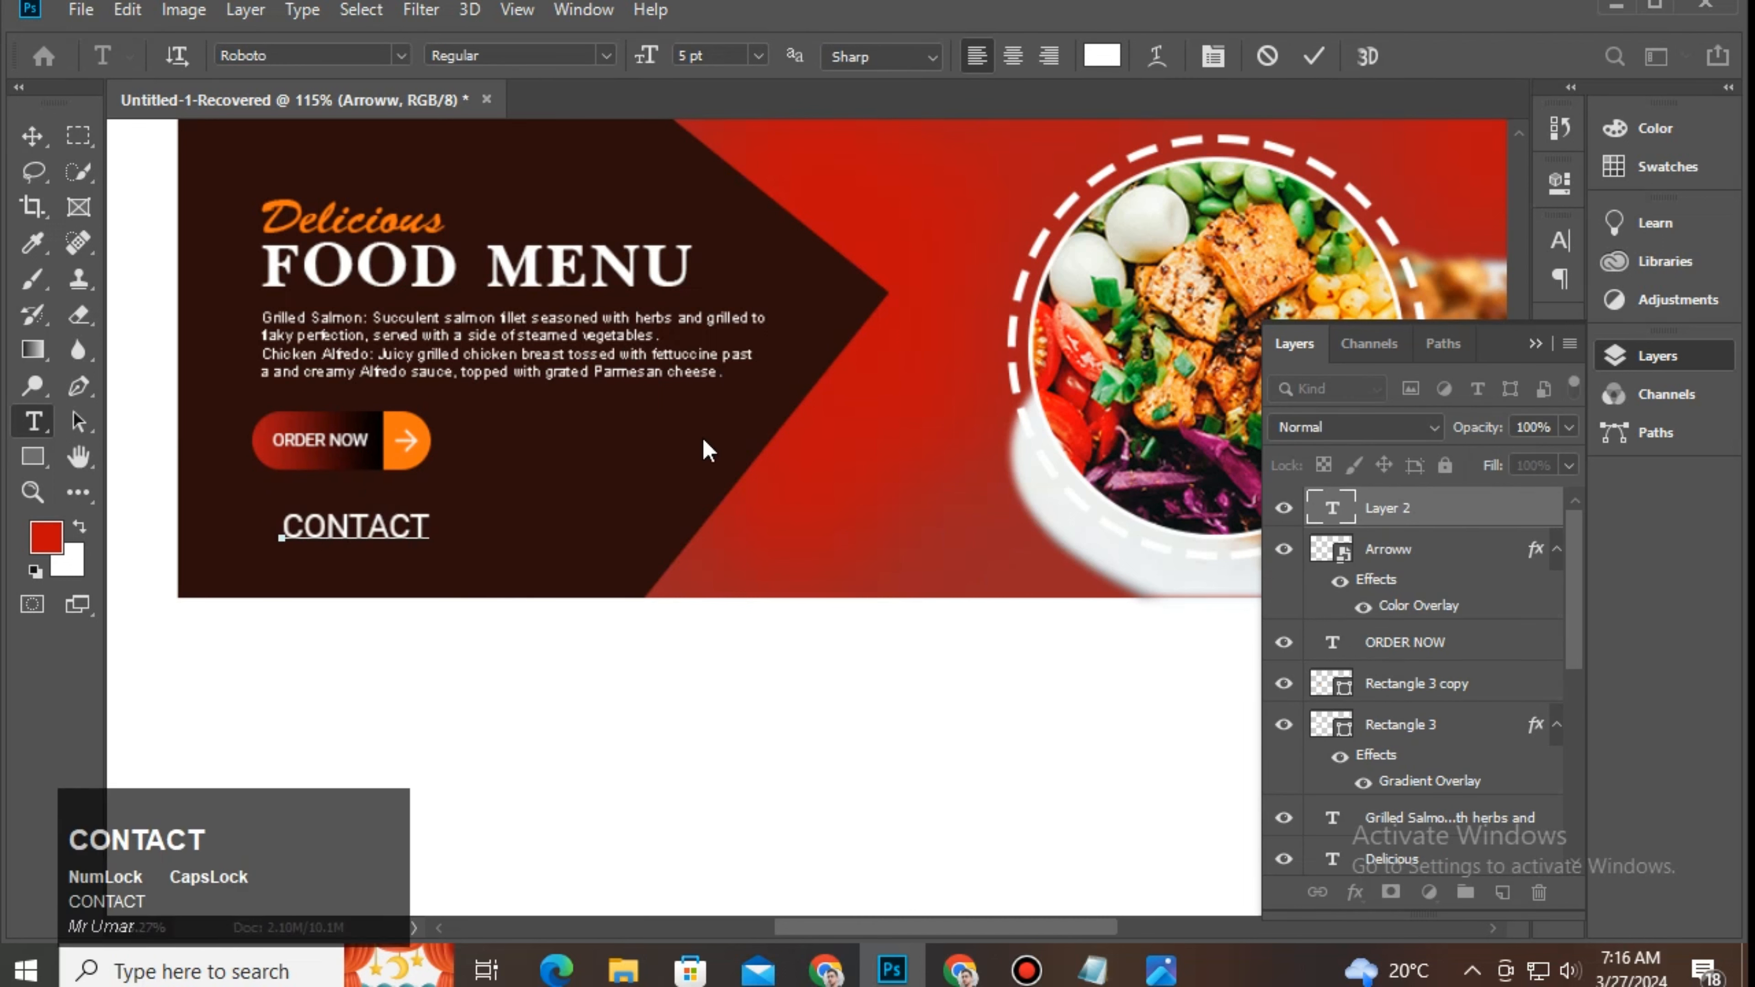
{"action": "left_click", "coordinate": [1314, 57]}
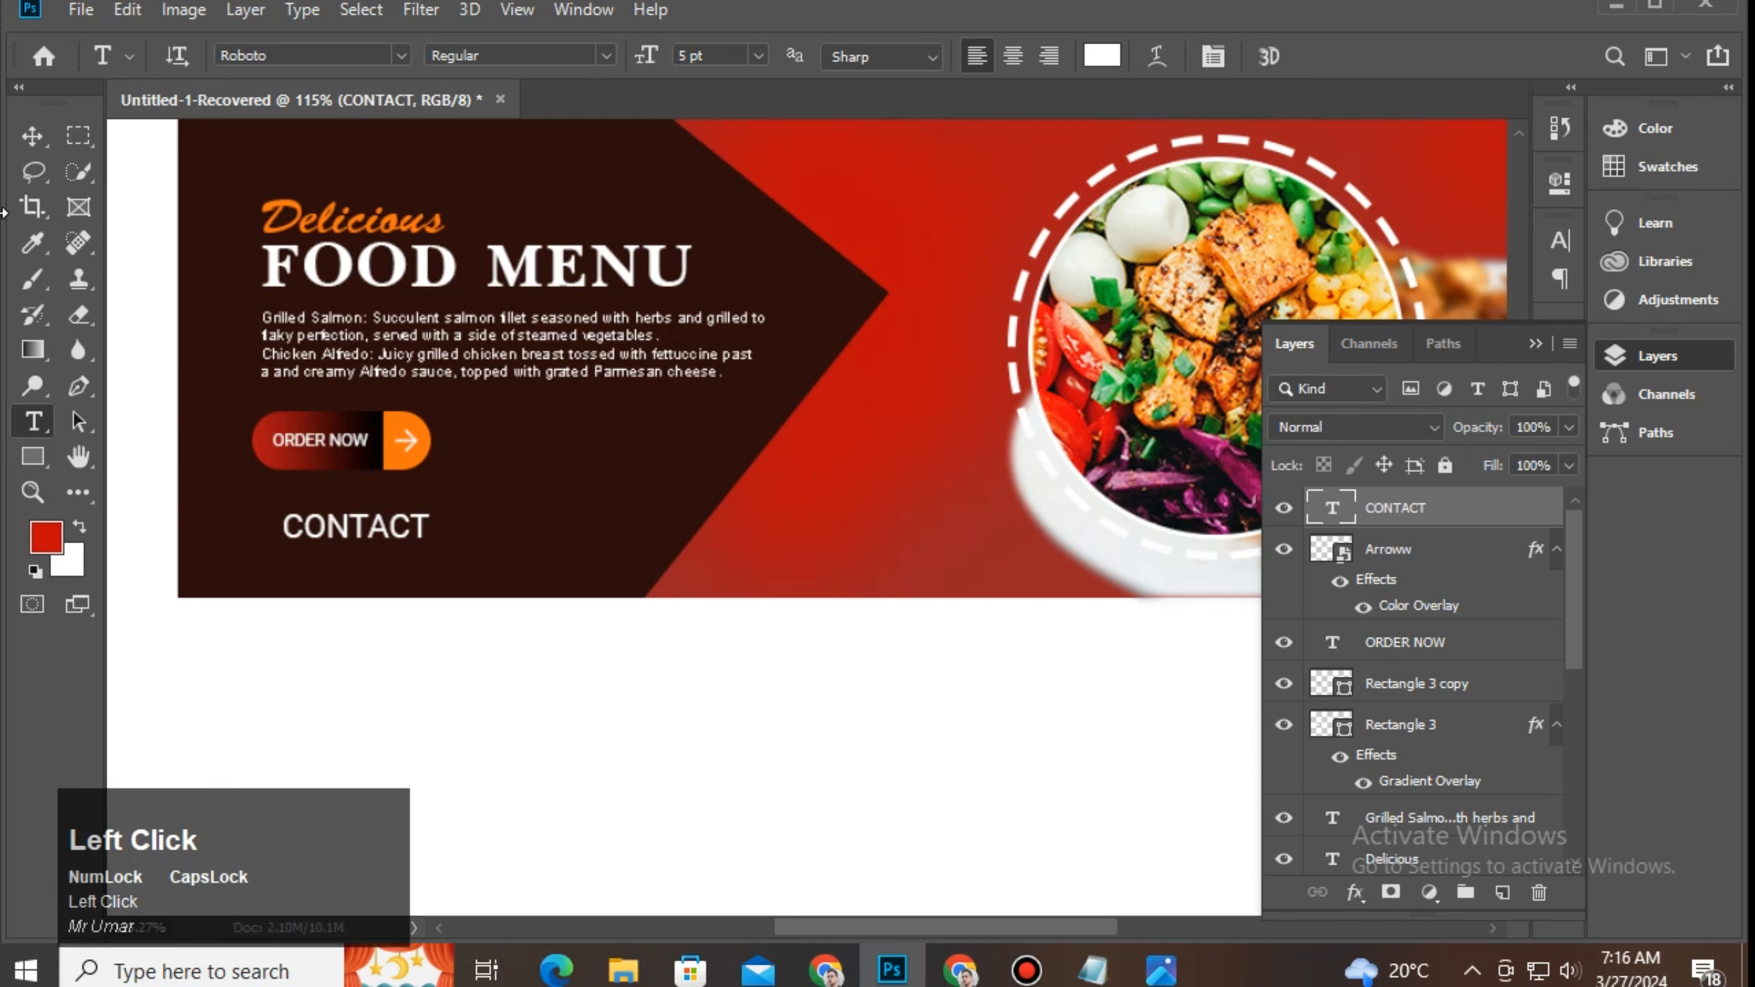
{"action": "left_click", "coordinate": [40, 139]}
{"action": "left_click_drag", "start_coordinate": [428, 539], "coordinate": [333, 511]}
Step: Drag call logo png from the project folder into the banner and begin scaling it down
{"action": "left_click", "coordinate": [622, 970]}
{"action": "left_click", "coordinate": [517, 816]}
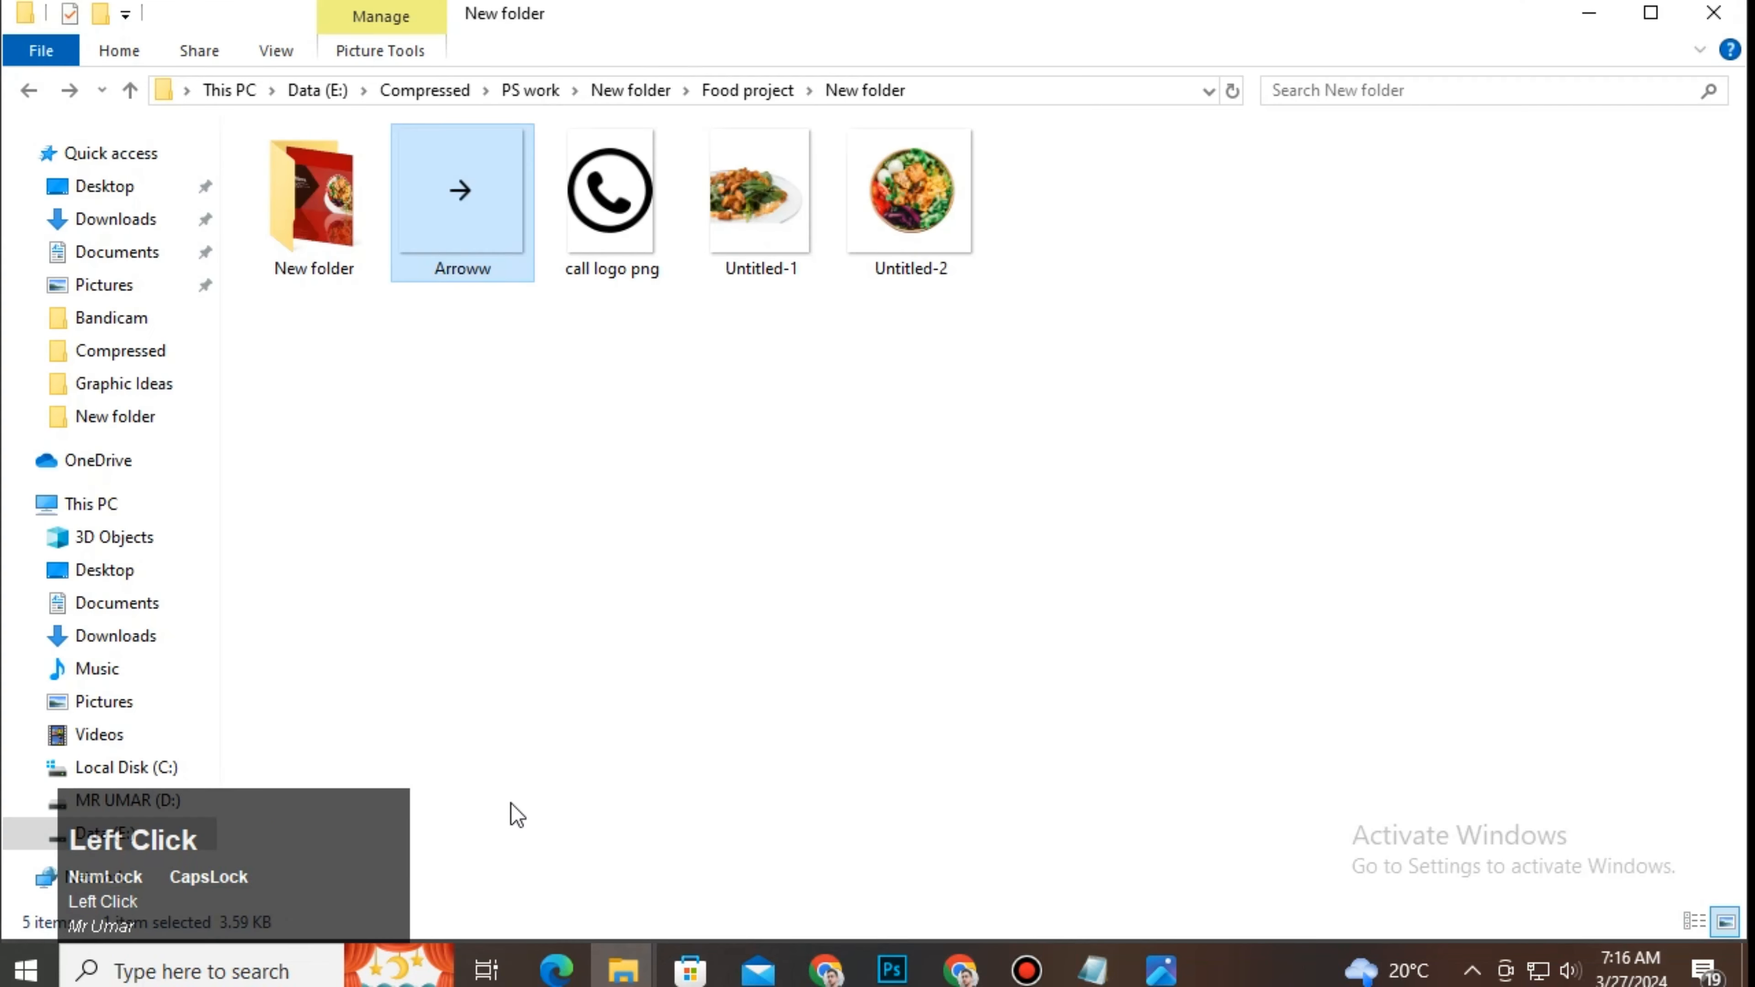
{"action": "left_click_drag", "start_coordinate": [615, 235], "coordinate": [866, 706]}
{"action": "left_click_drag", "start_coordinate": [848, 421], "coordinate": [813, 551]}
{"action": "left_click_drag", "start_coordinate": [475, 170], "coordinate": [617, 312]}
Step: Shrink the phone logo to a tiny icon and place it under the CONTACT label
{"action": "left_click", "coordinate": [783, 706], "text": "ctrl"}
{"action": "left_click_drag", "start_coordinate": [783, 705], "coordinate": [834, 585]}
{"action": "left_click_drag", "start_coordinate": [632, 697], "coordinate": [913, 819]}
{"action": "left_click_drag", "start_coordinate": [829, 456], "coordinate": [550, 564]}
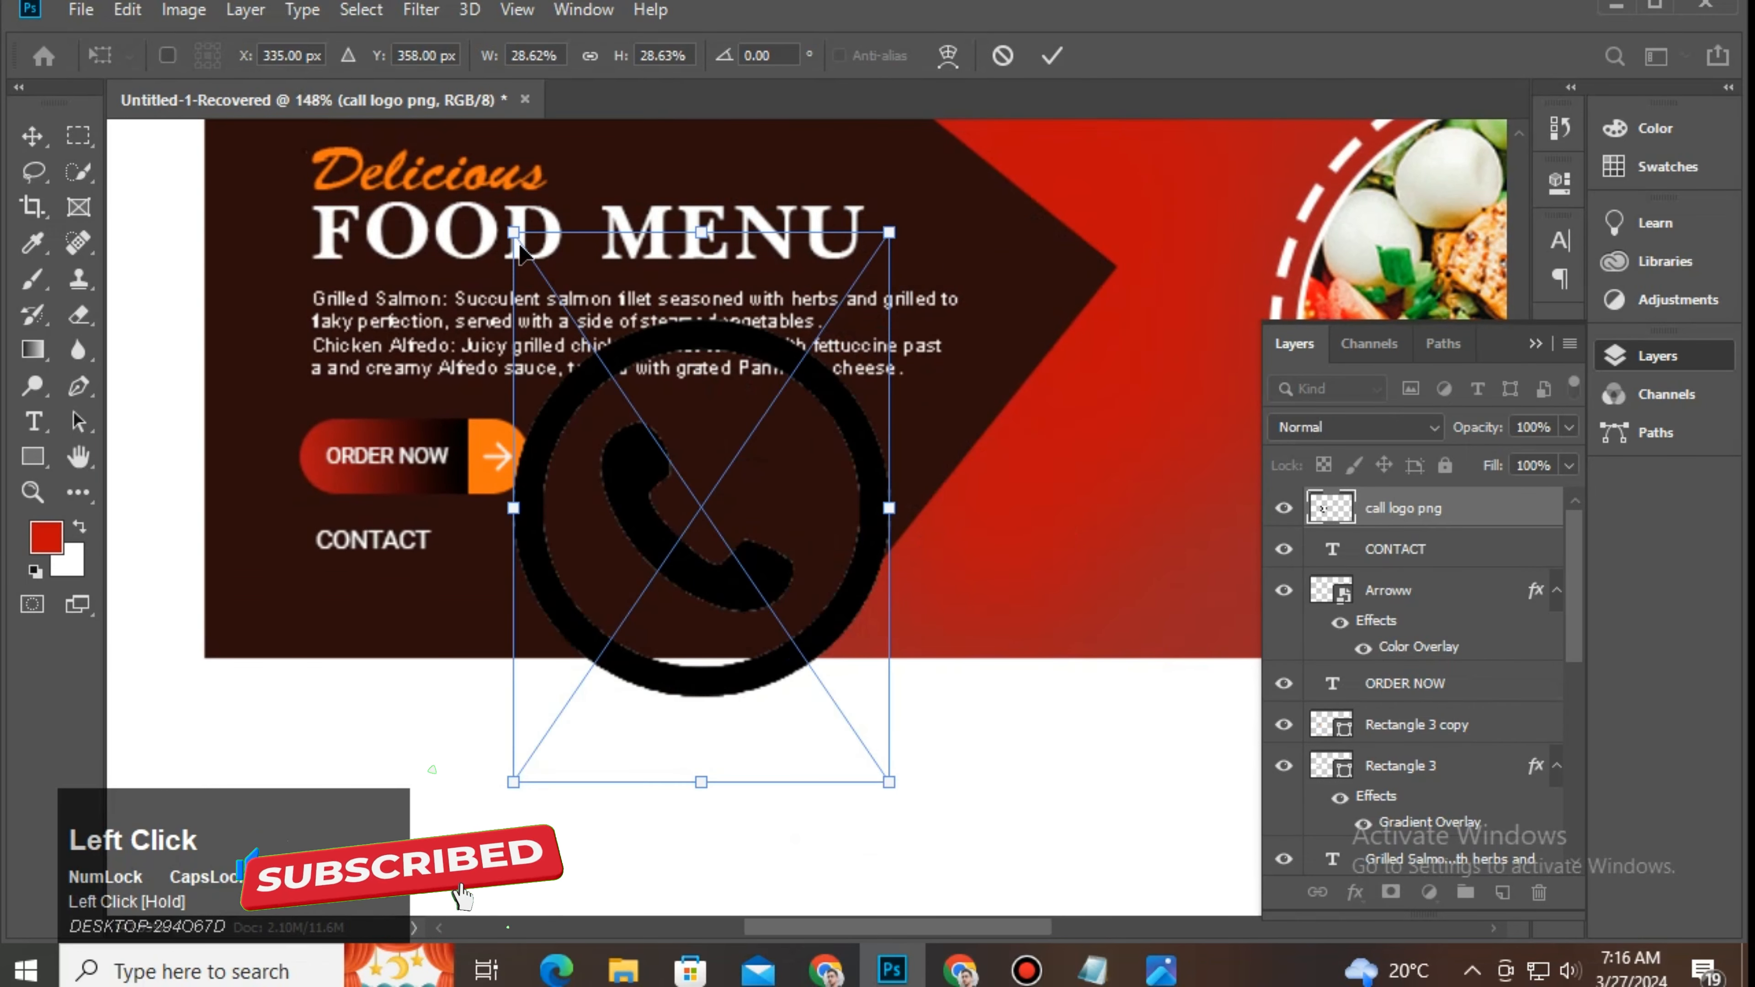
{"action": "left_click_drag", "start_coordinate": [514, 231], "coordinate": [340, 604]}
{"action": "left_click", "coordinate": [952, 835]}
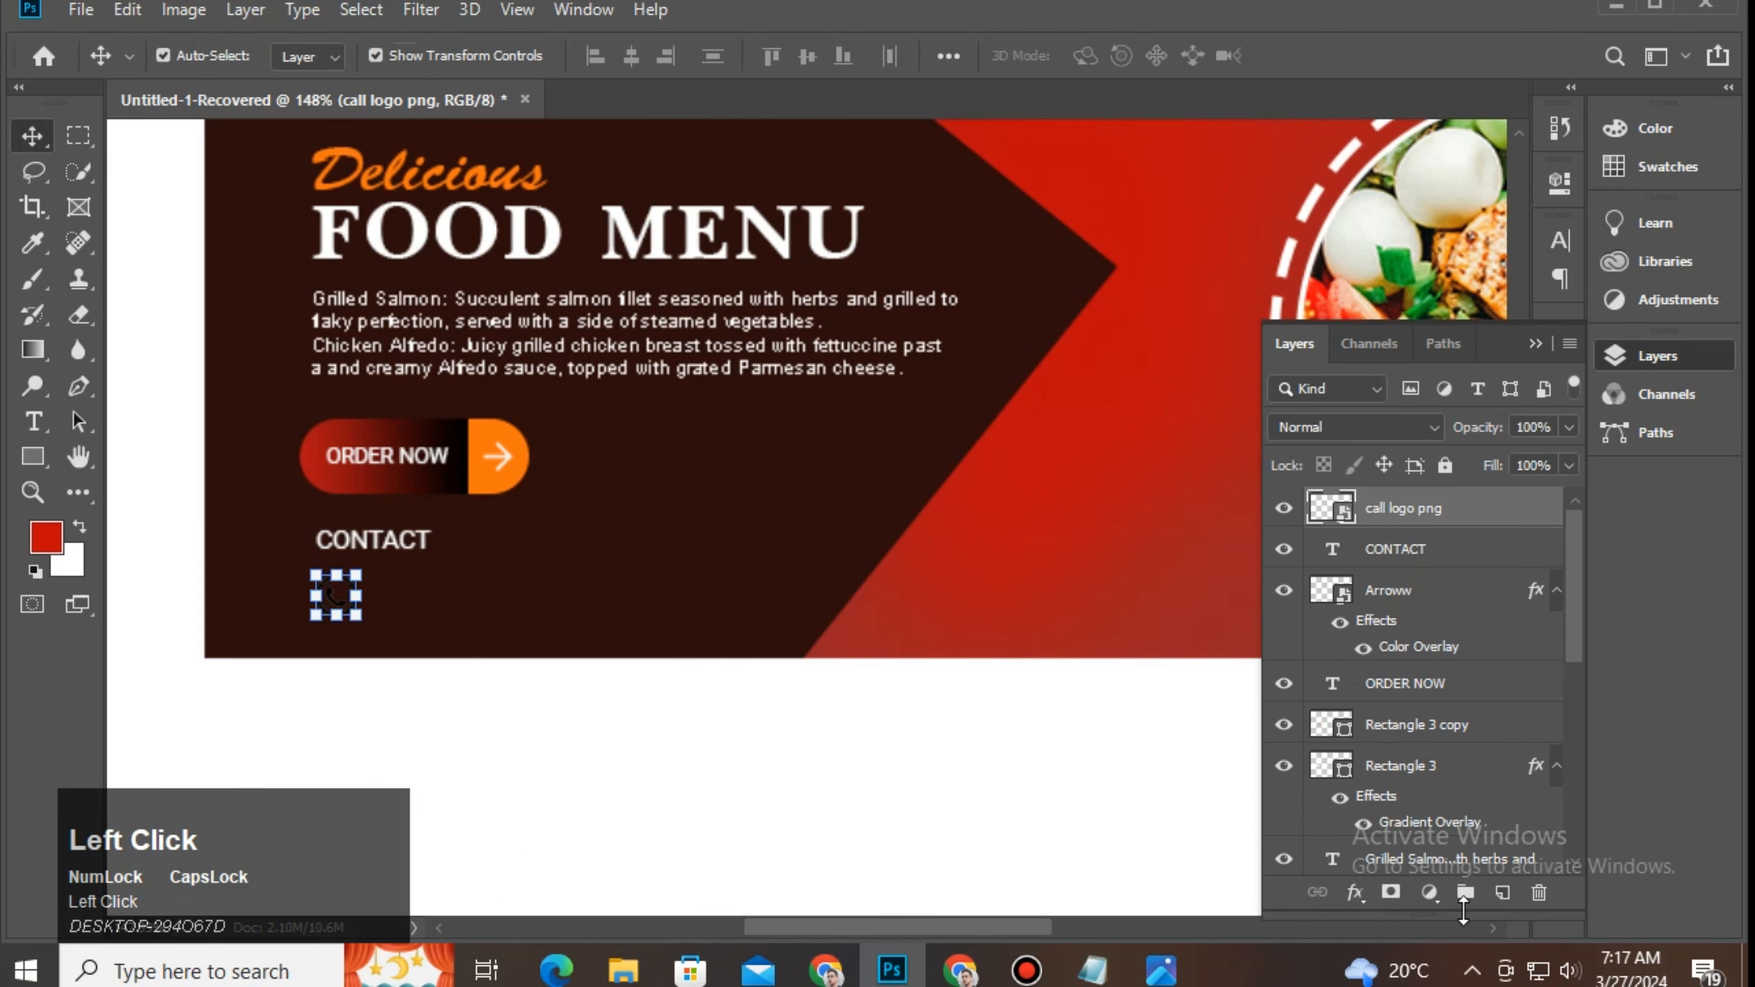
Step: Add a Color Overlay to the logo using red sampled from the banner
{"action": "left_click", "coordinate": [1356, 891]}
{"action": "left_click", "coordinate": [1387, 786]}
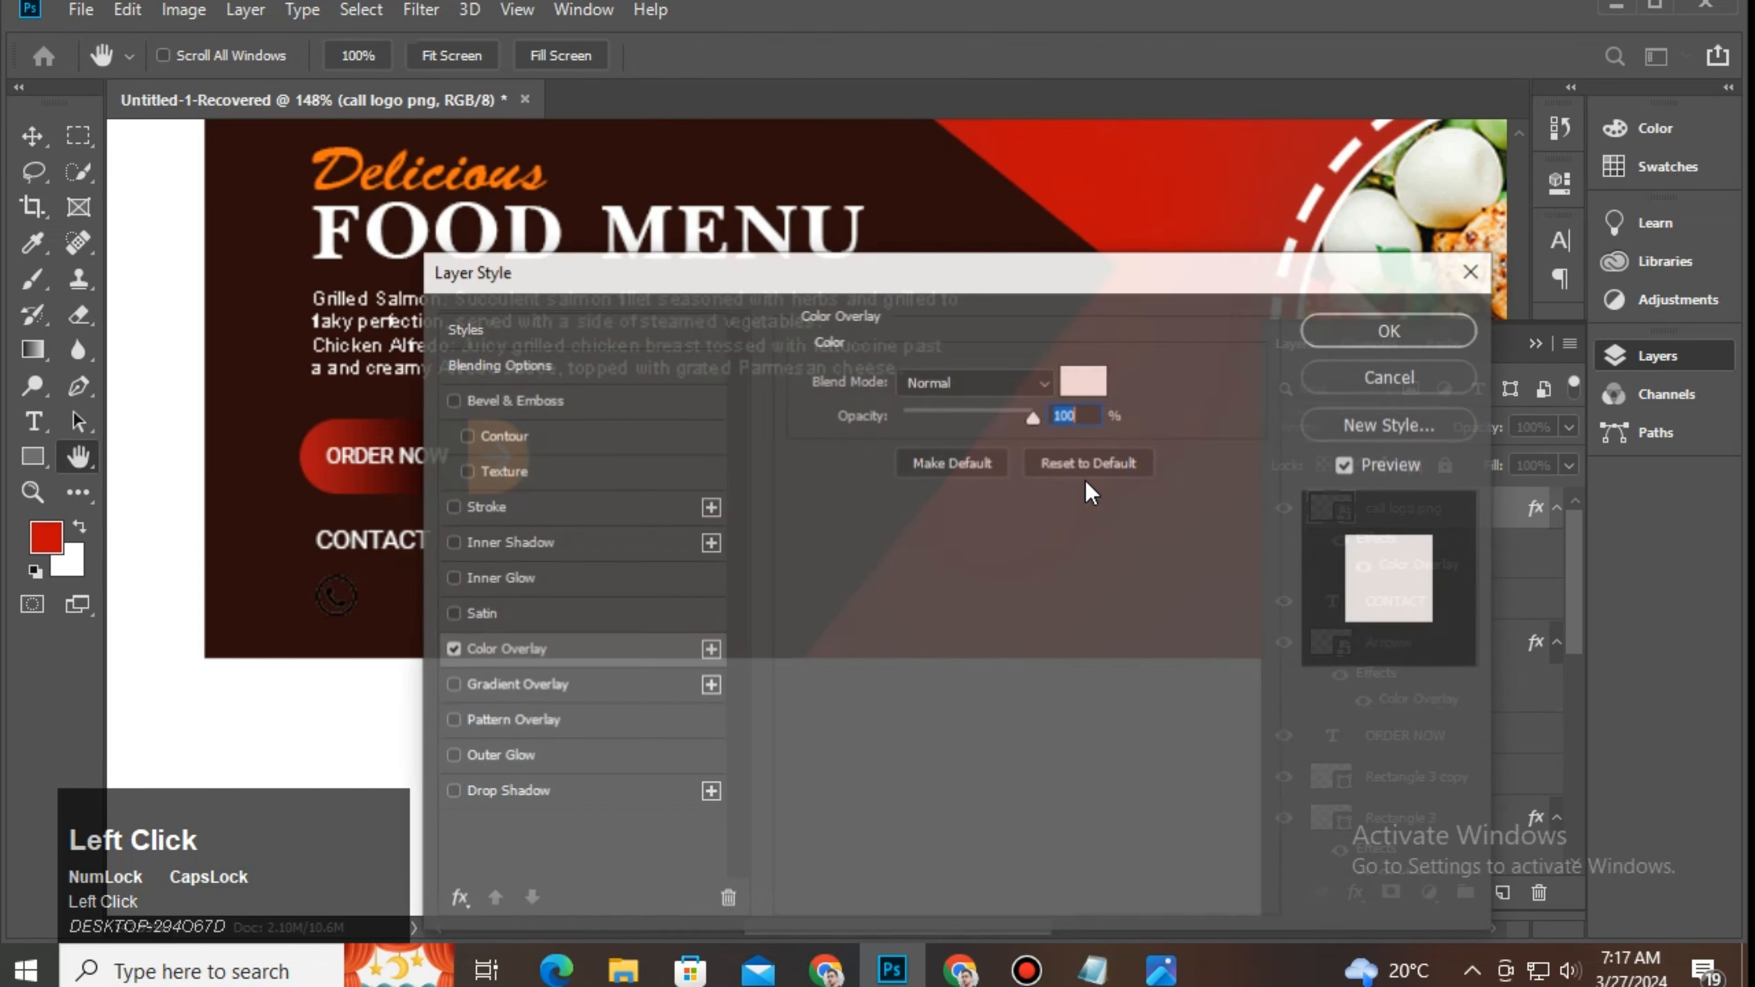
{"action": "left_click_drag", "start_coordinate": [1061, 274], "coordinate": [840, 516]}
{"action": "left_click", "coordinate": [859, 626]}
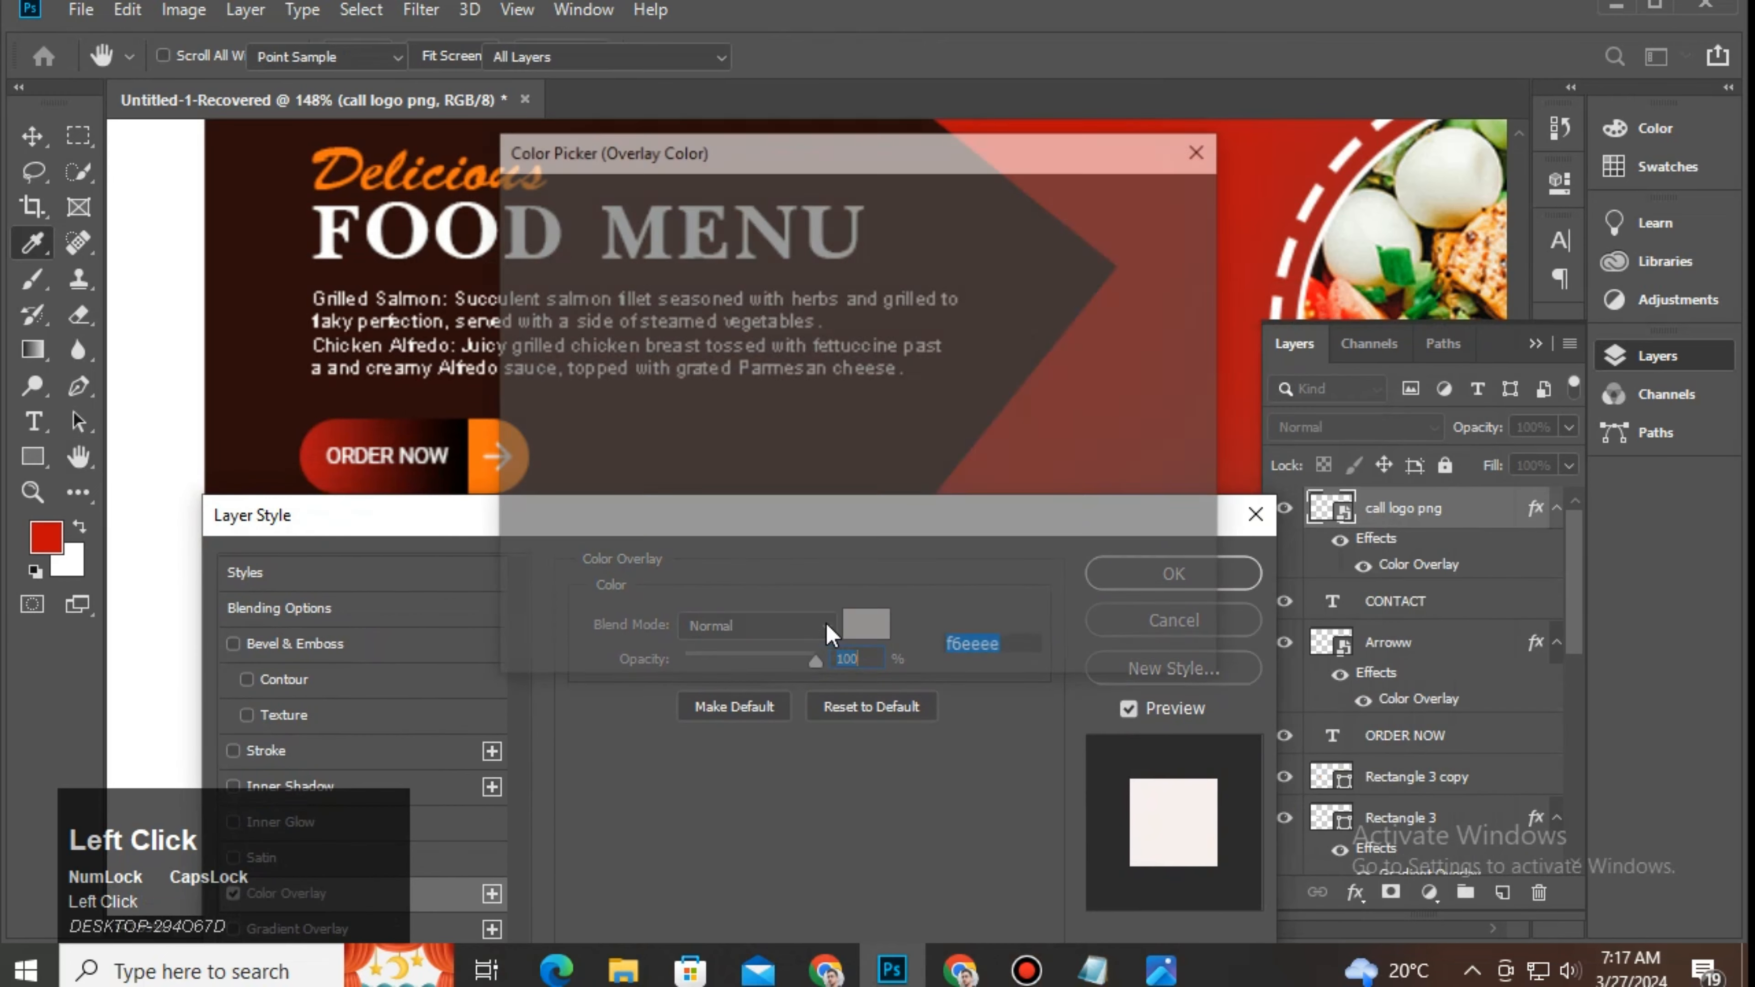
{"action": "left_click_drag", "start_coordinate": [770, 173], "coordinate": [734, 723]}
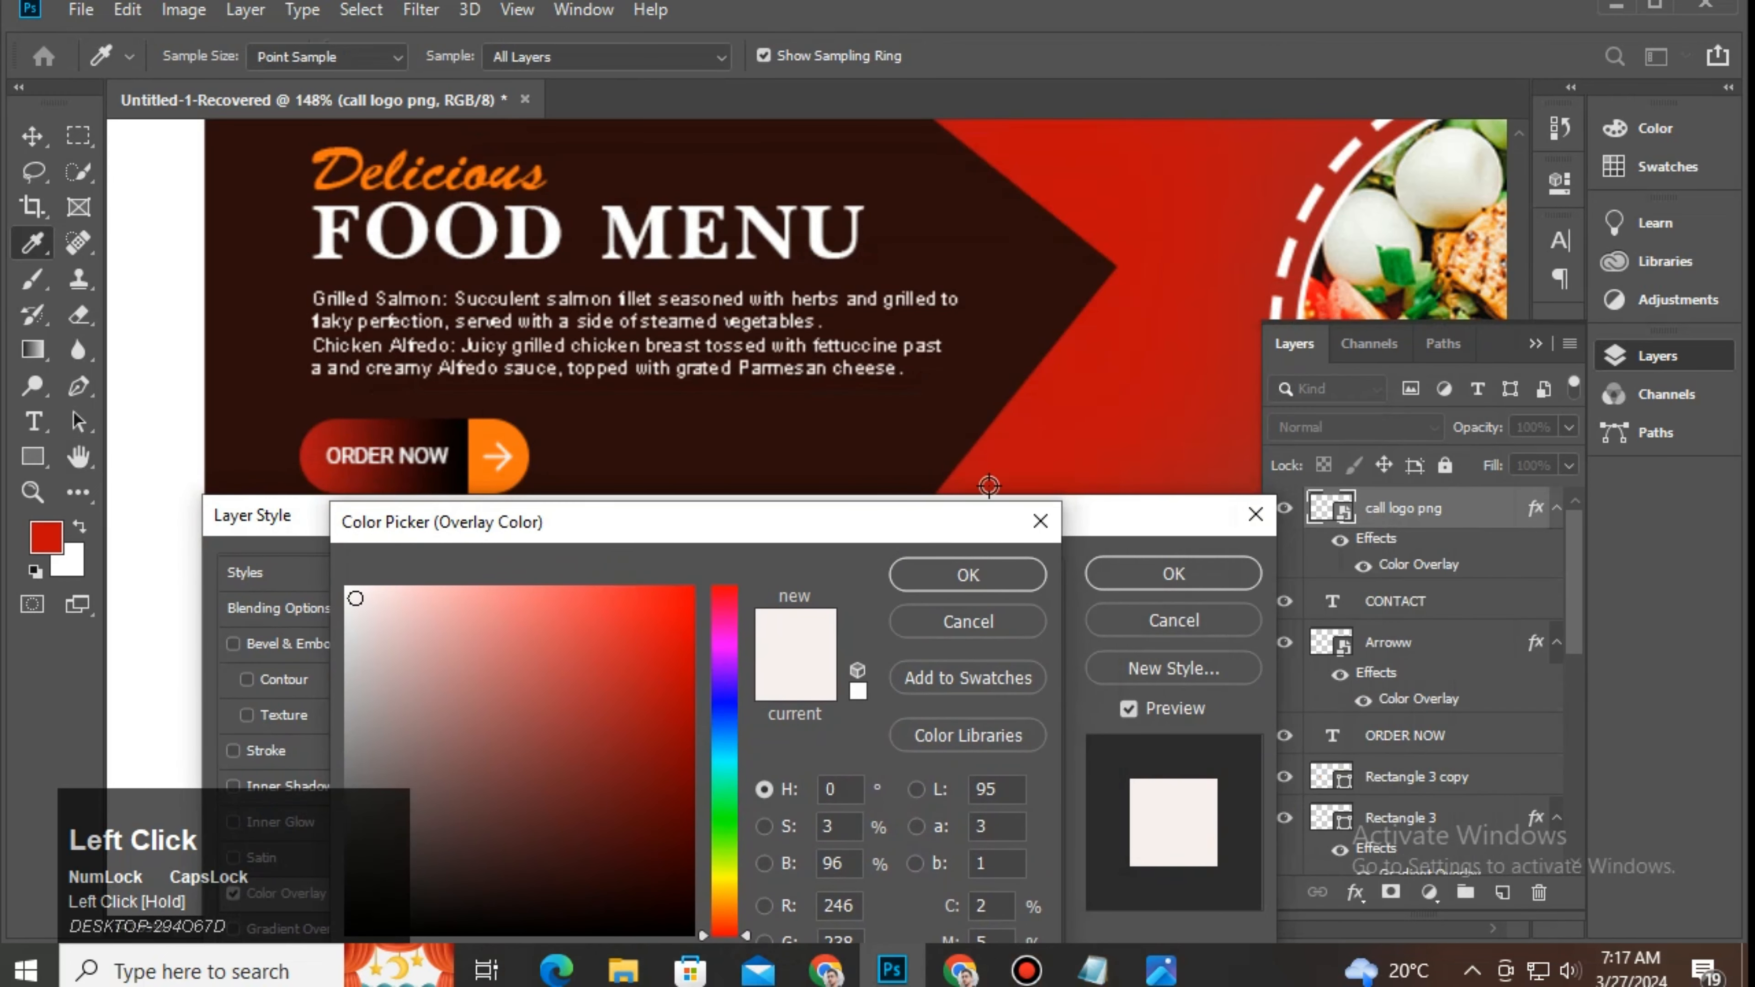
{"action": "left_click", "coordinate": [1096, 400]}
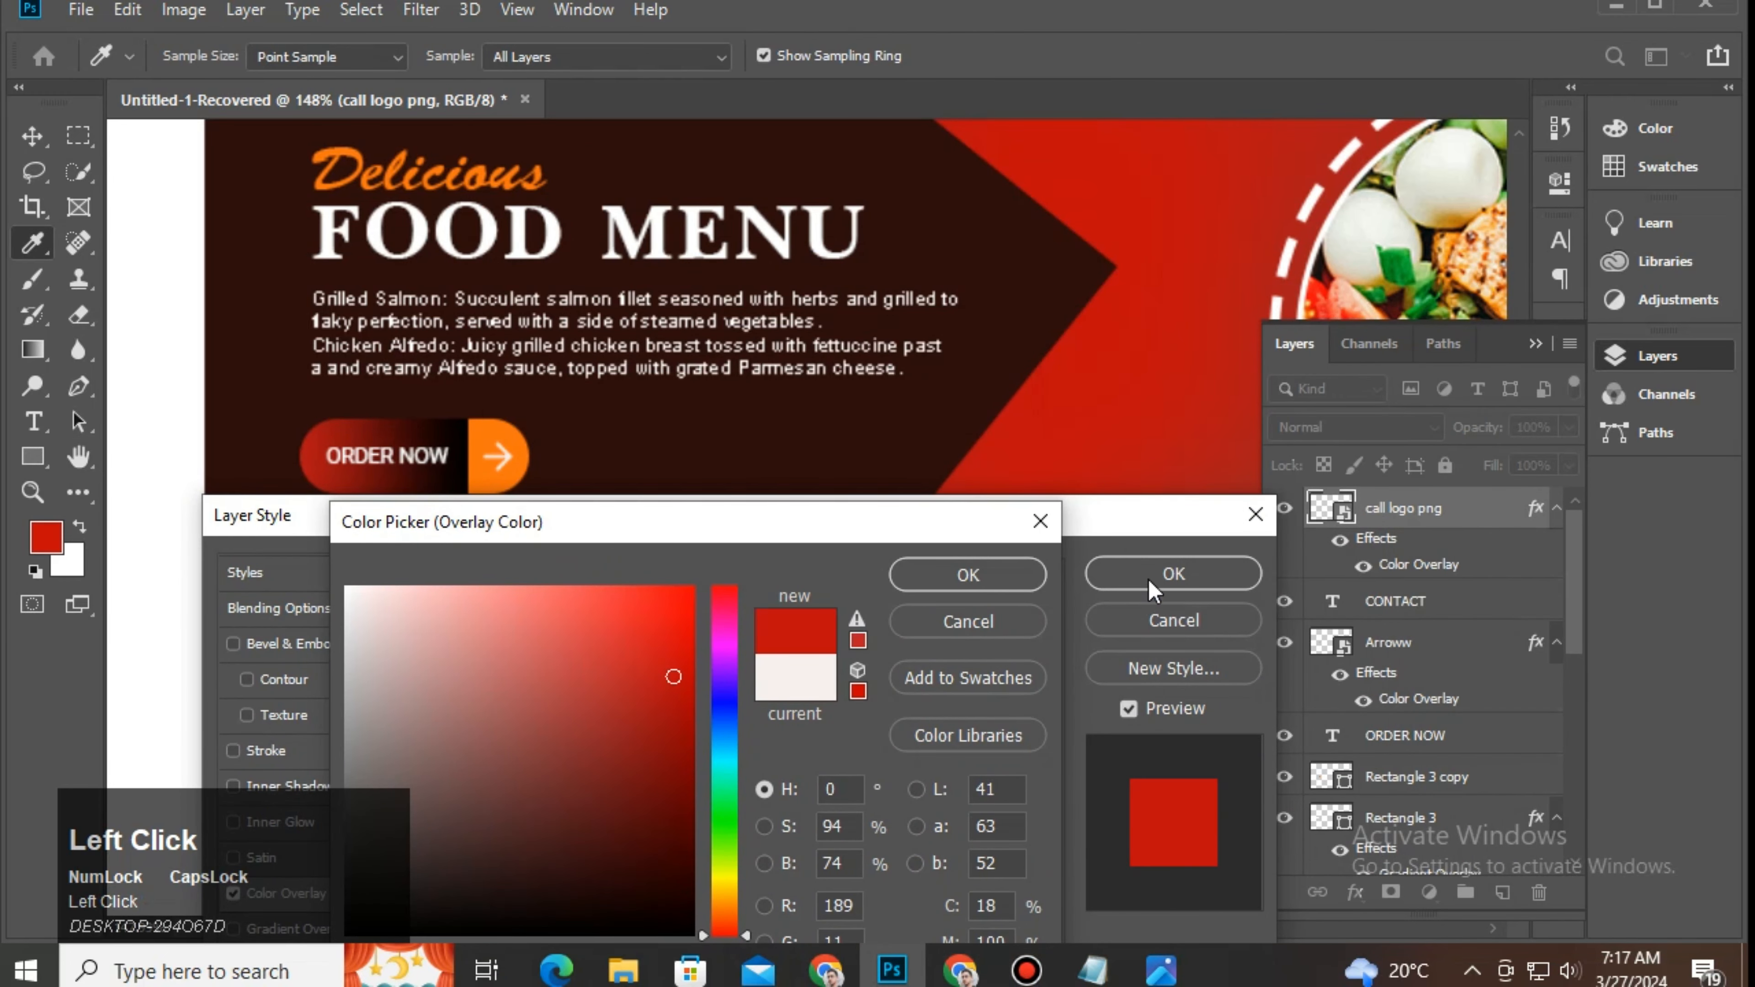
{"action": "left_click", "coordinate": [1022, 584]}
{"action": "left_click", "coordinate": [1174, 574]}
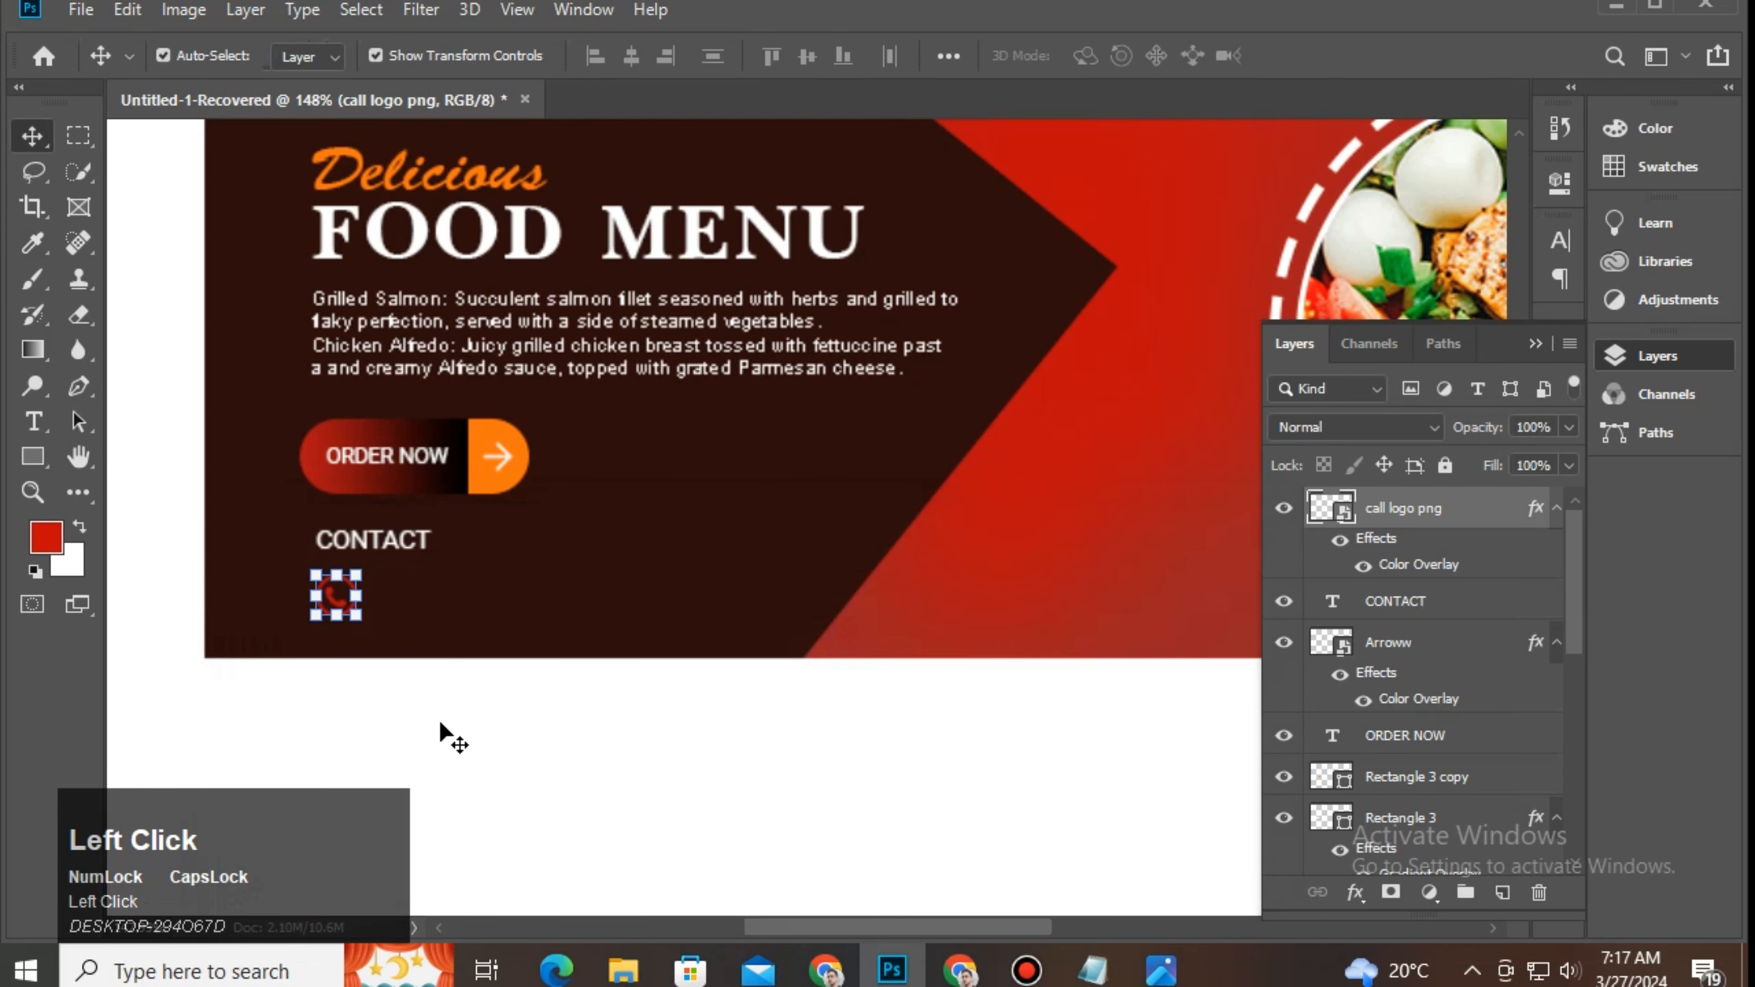
Step: Duplicate the CONTACT text beside the call icon and retype it as the phone number
{"action": "left_click", "coordinate": [391, 542]}
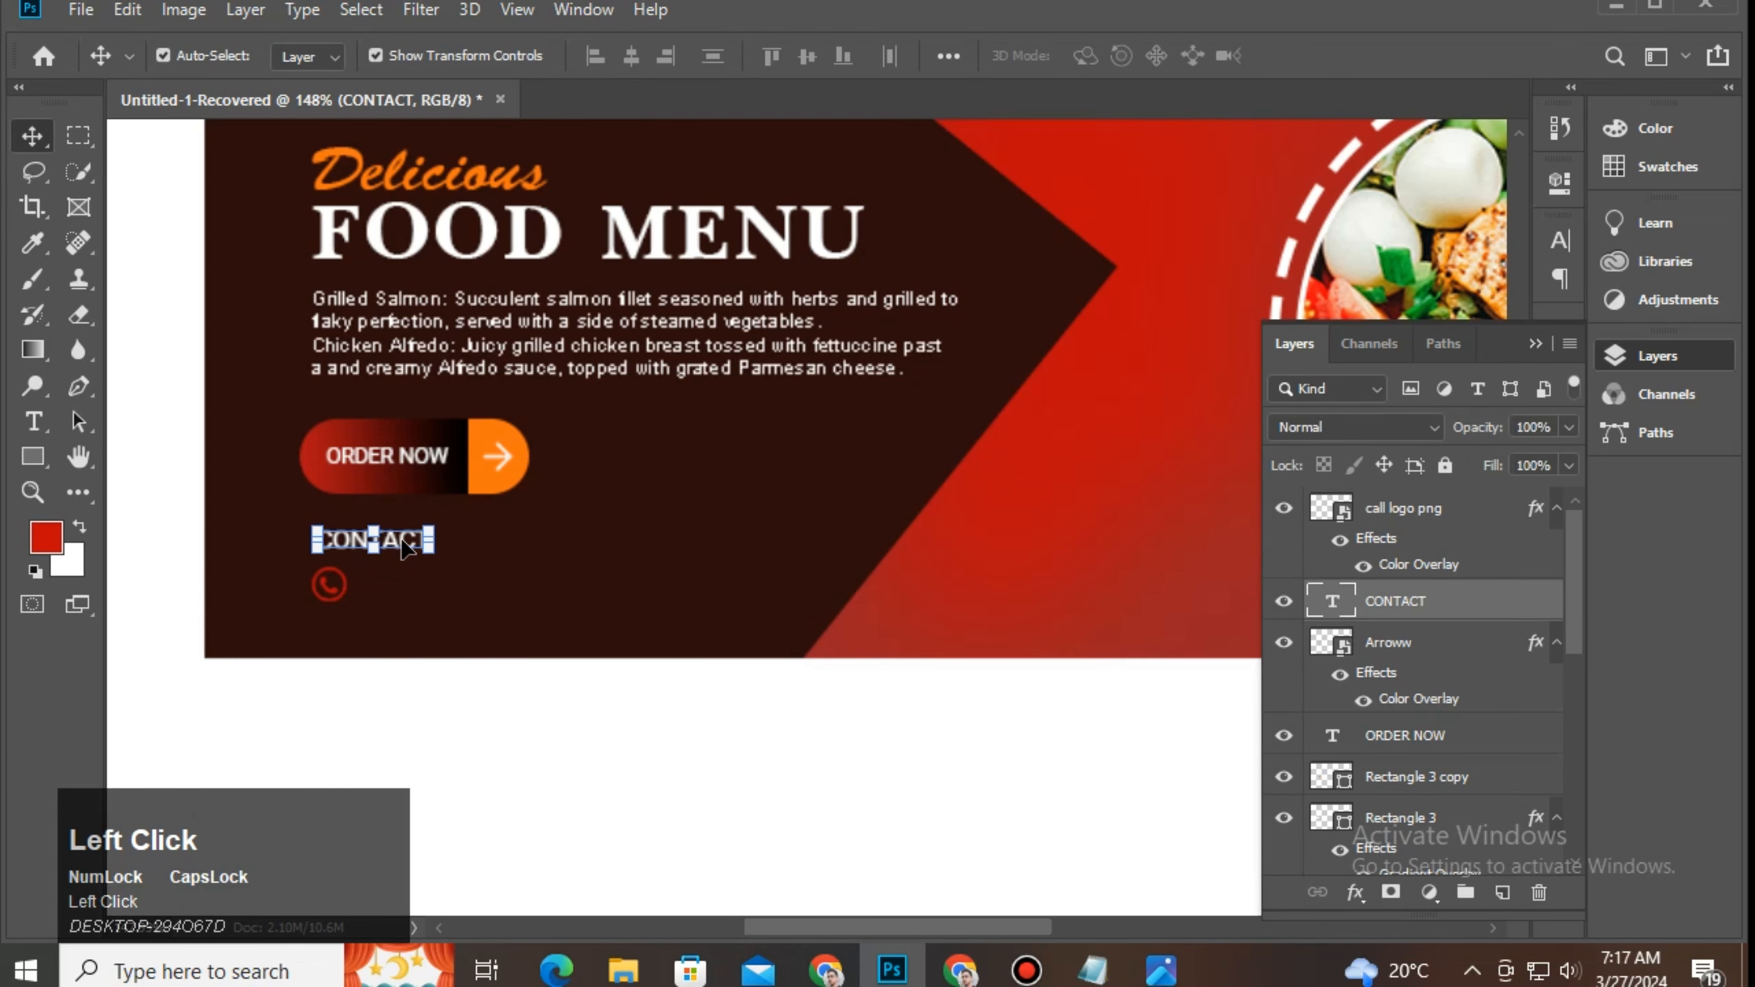
{"action": "left_click_drag", "start_coordinate": [410, 546], "coordinate": [454, 585]}
{"action": "double_click", "coordinate": [454, 585]}
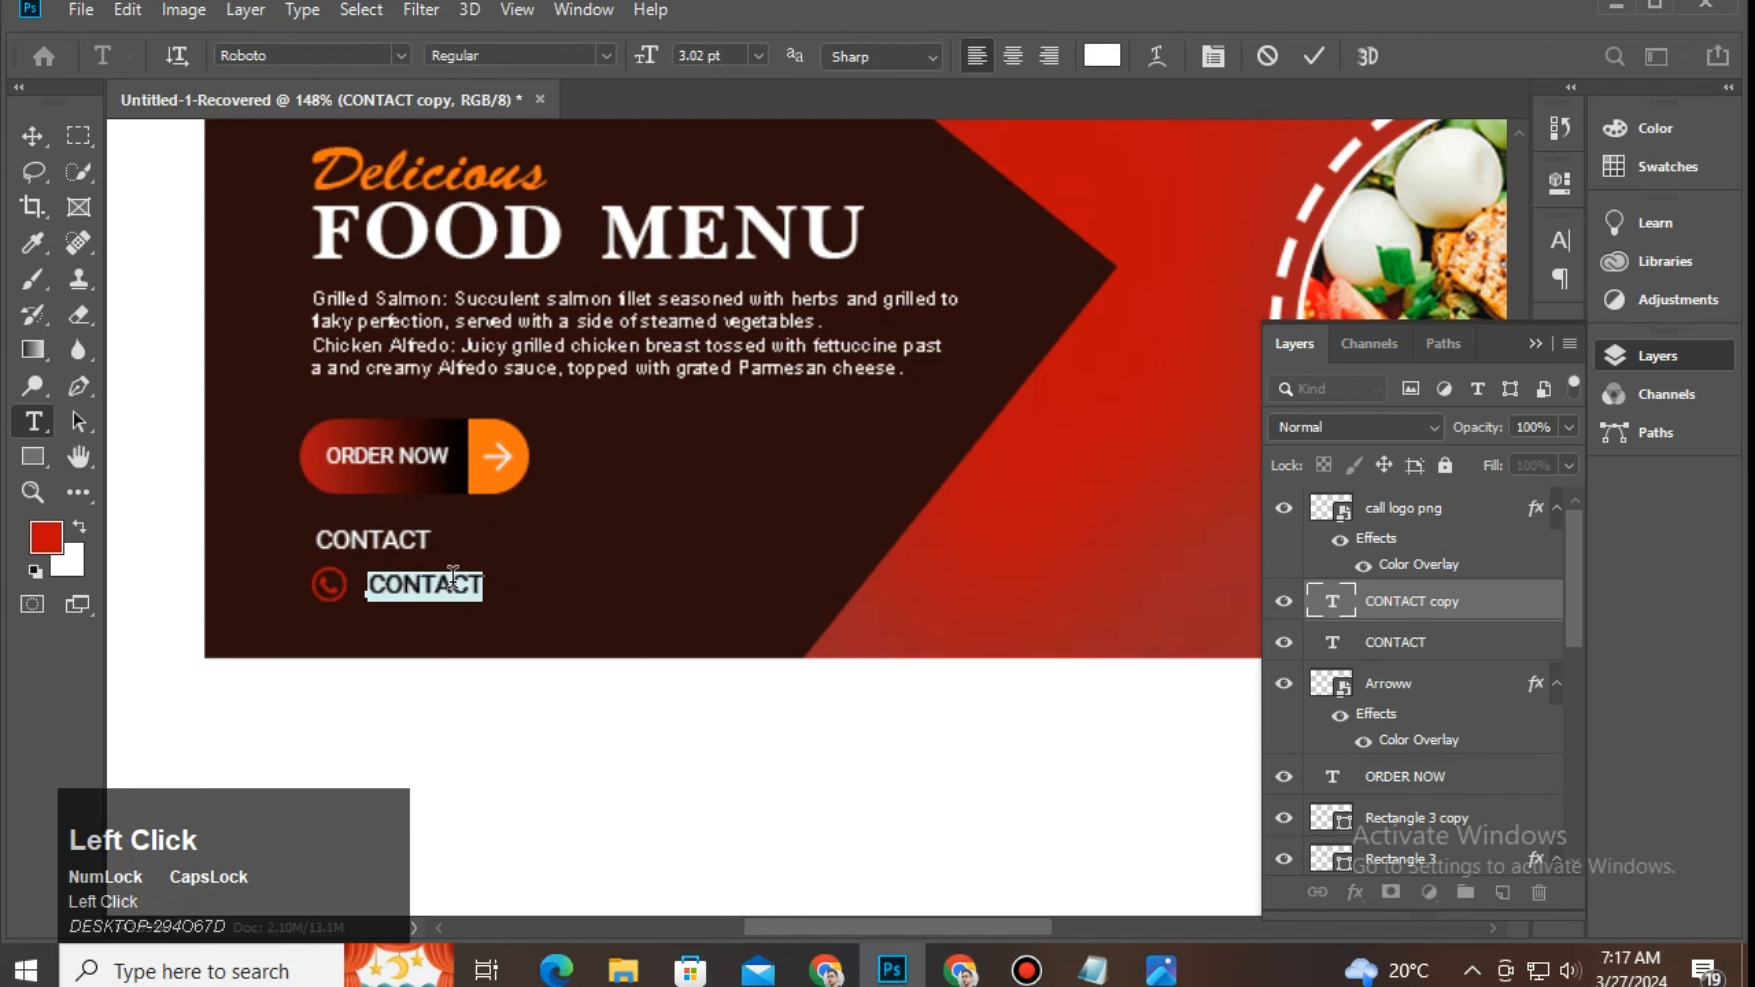
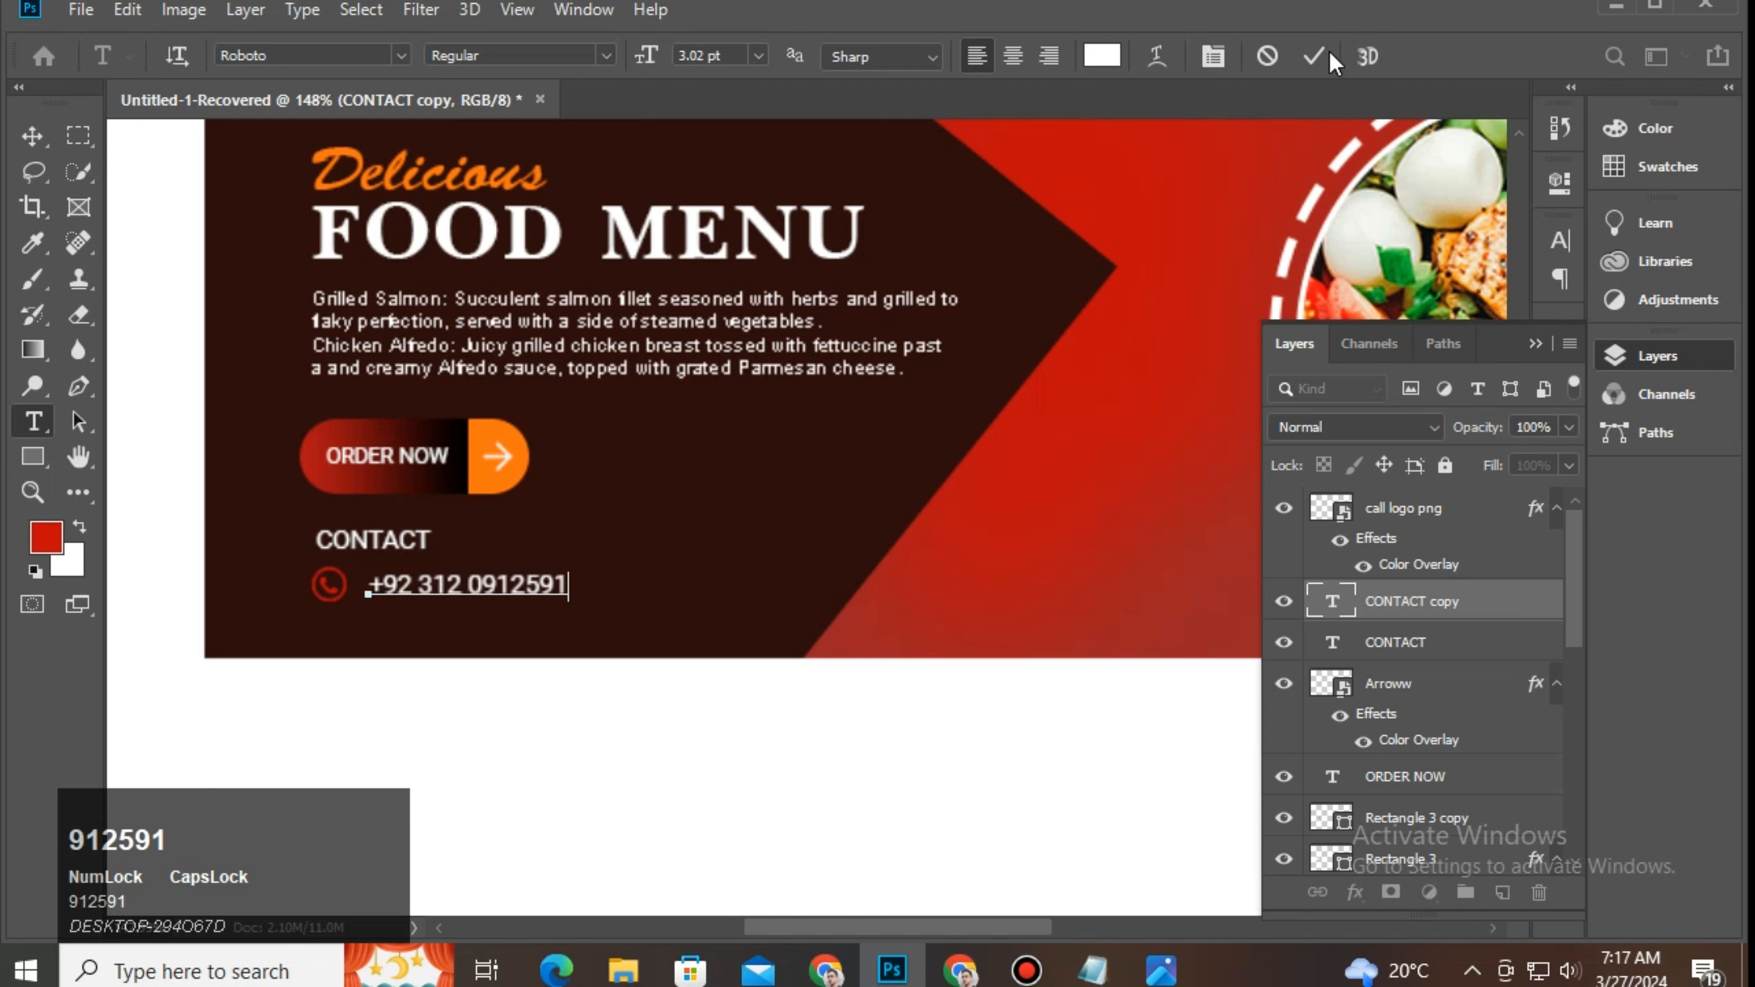
{"action": "left_click", "coordinate": [1312, 56]}
{"action": "key", "text": "v"}
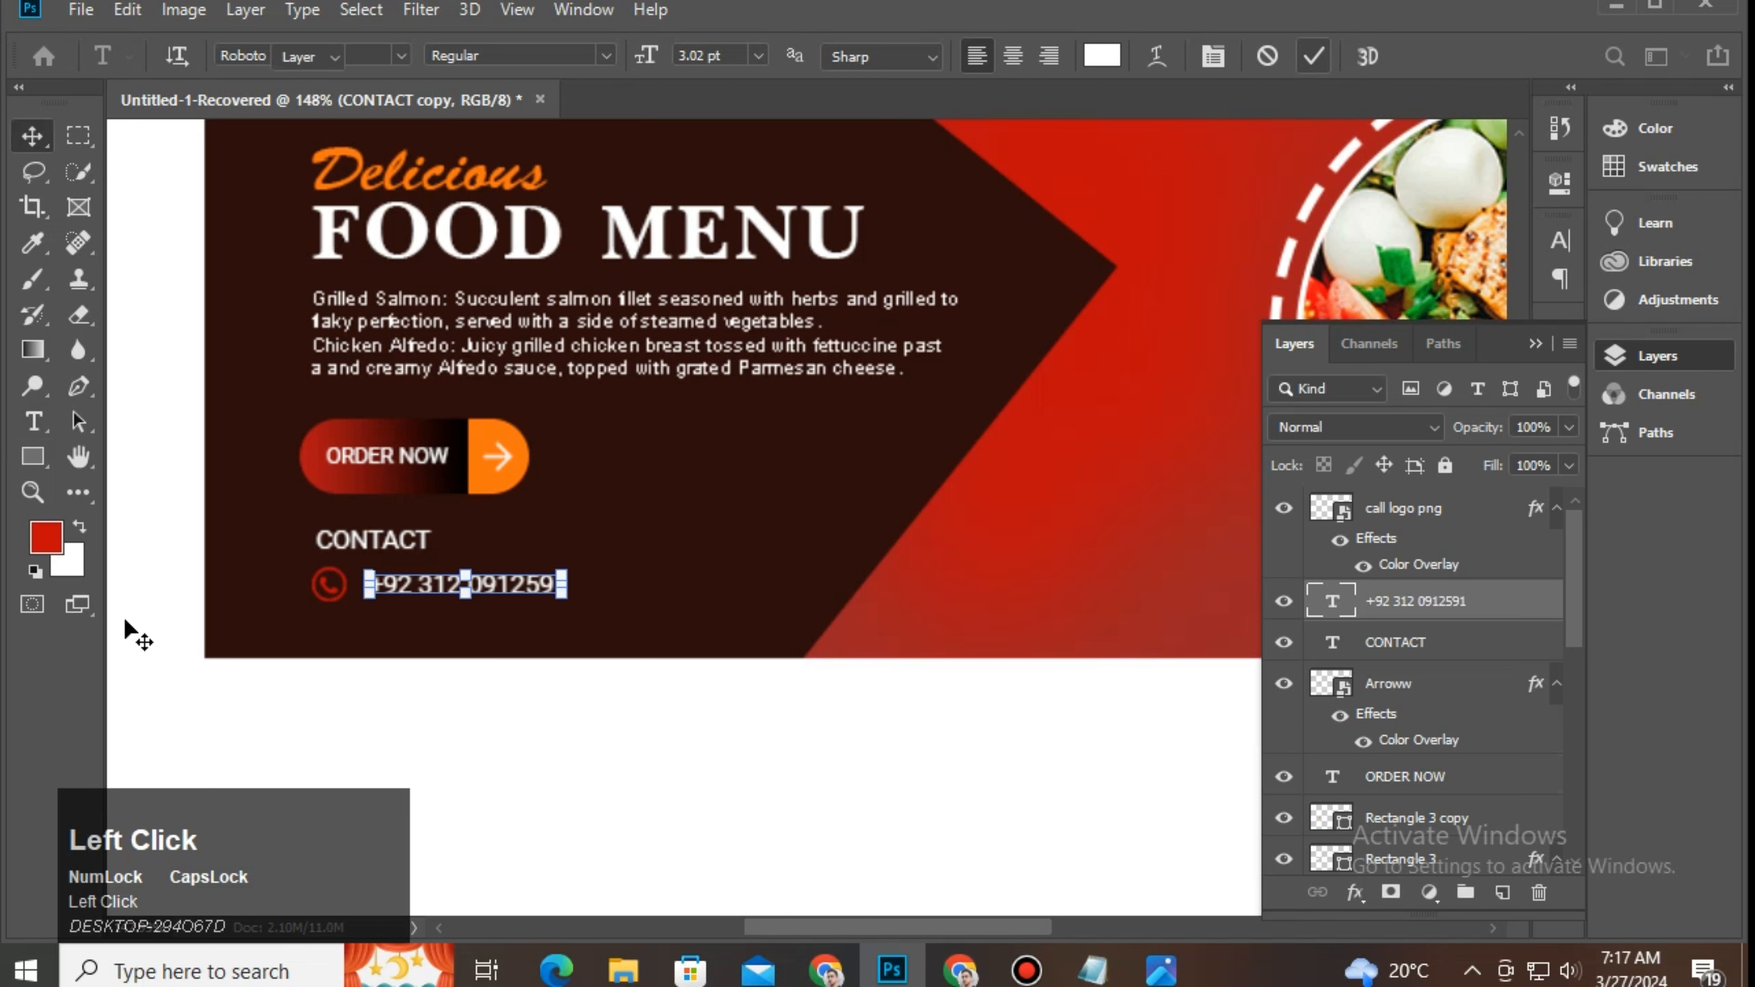
Step: Scale the phone number to about 73% and vertically centre it with the call icon
{"action": "left_click_drag", "start_coordinate": [564, 592], "coordinate": [512, 587]}
{"action": "left_click", "coordinate": [551, 707]}
{"action": "left_click", "coordinate": [503, 585]}
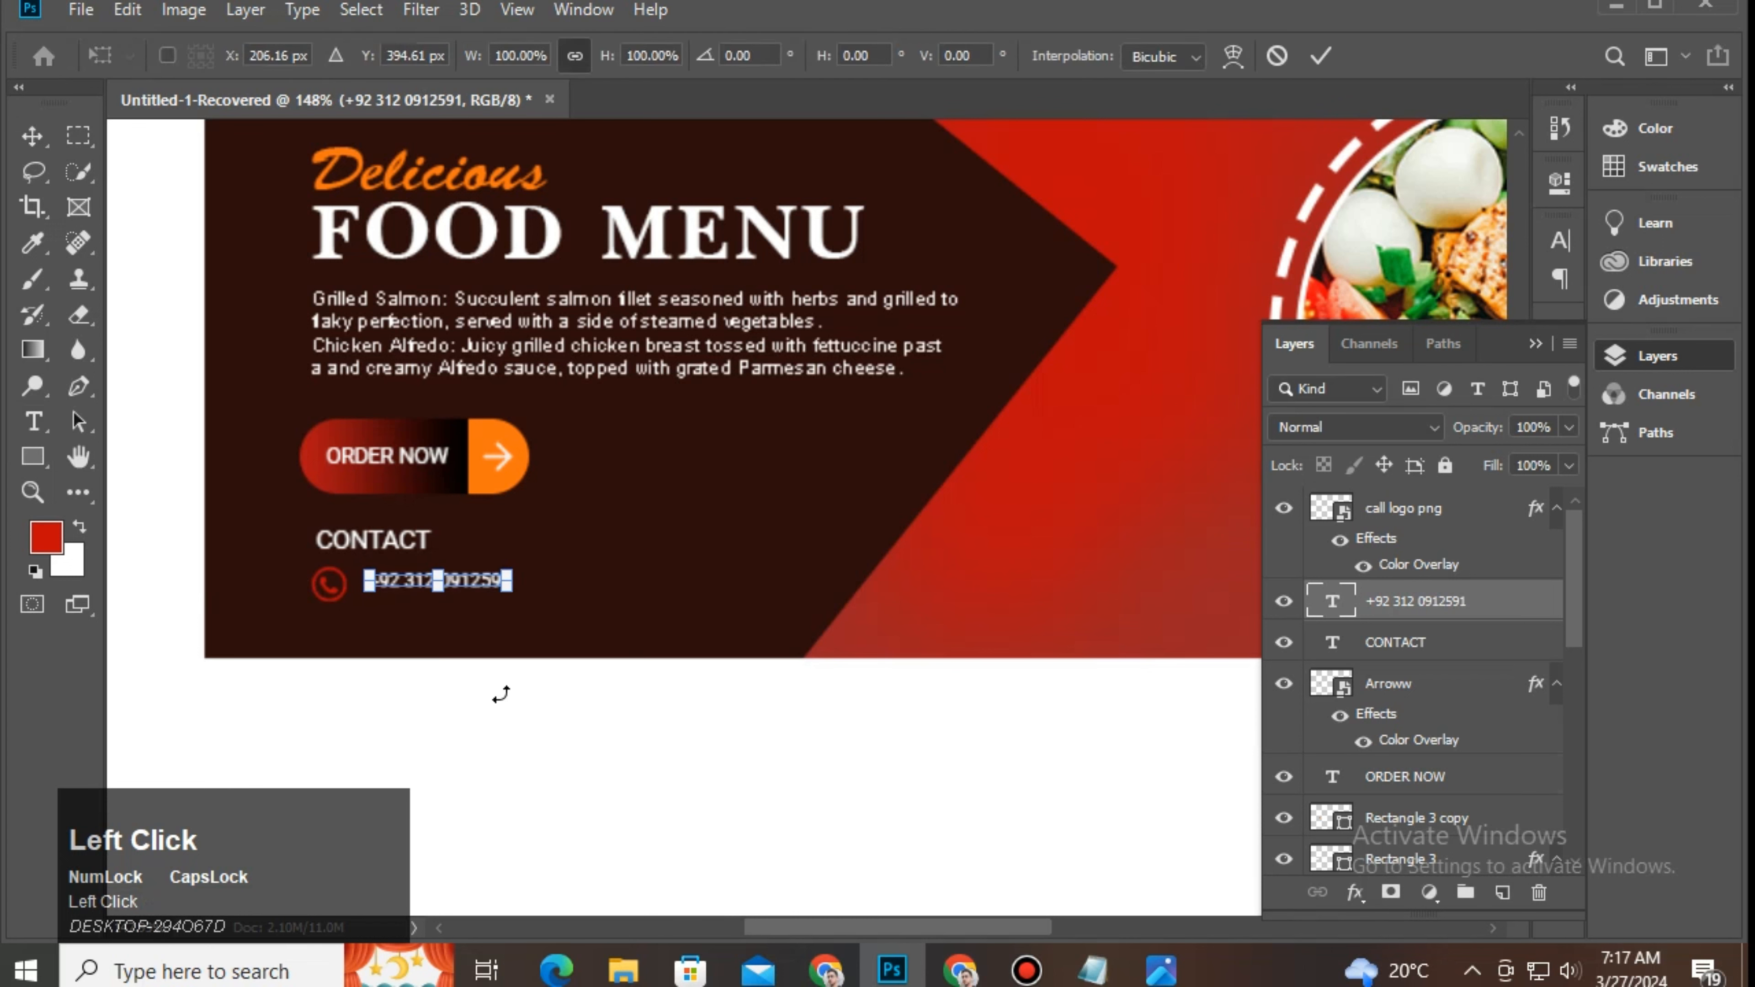
{"action": "left_click", "coordinate": [525, 820]}
{"action": "left_click", "coordinate": [1423, 565]}
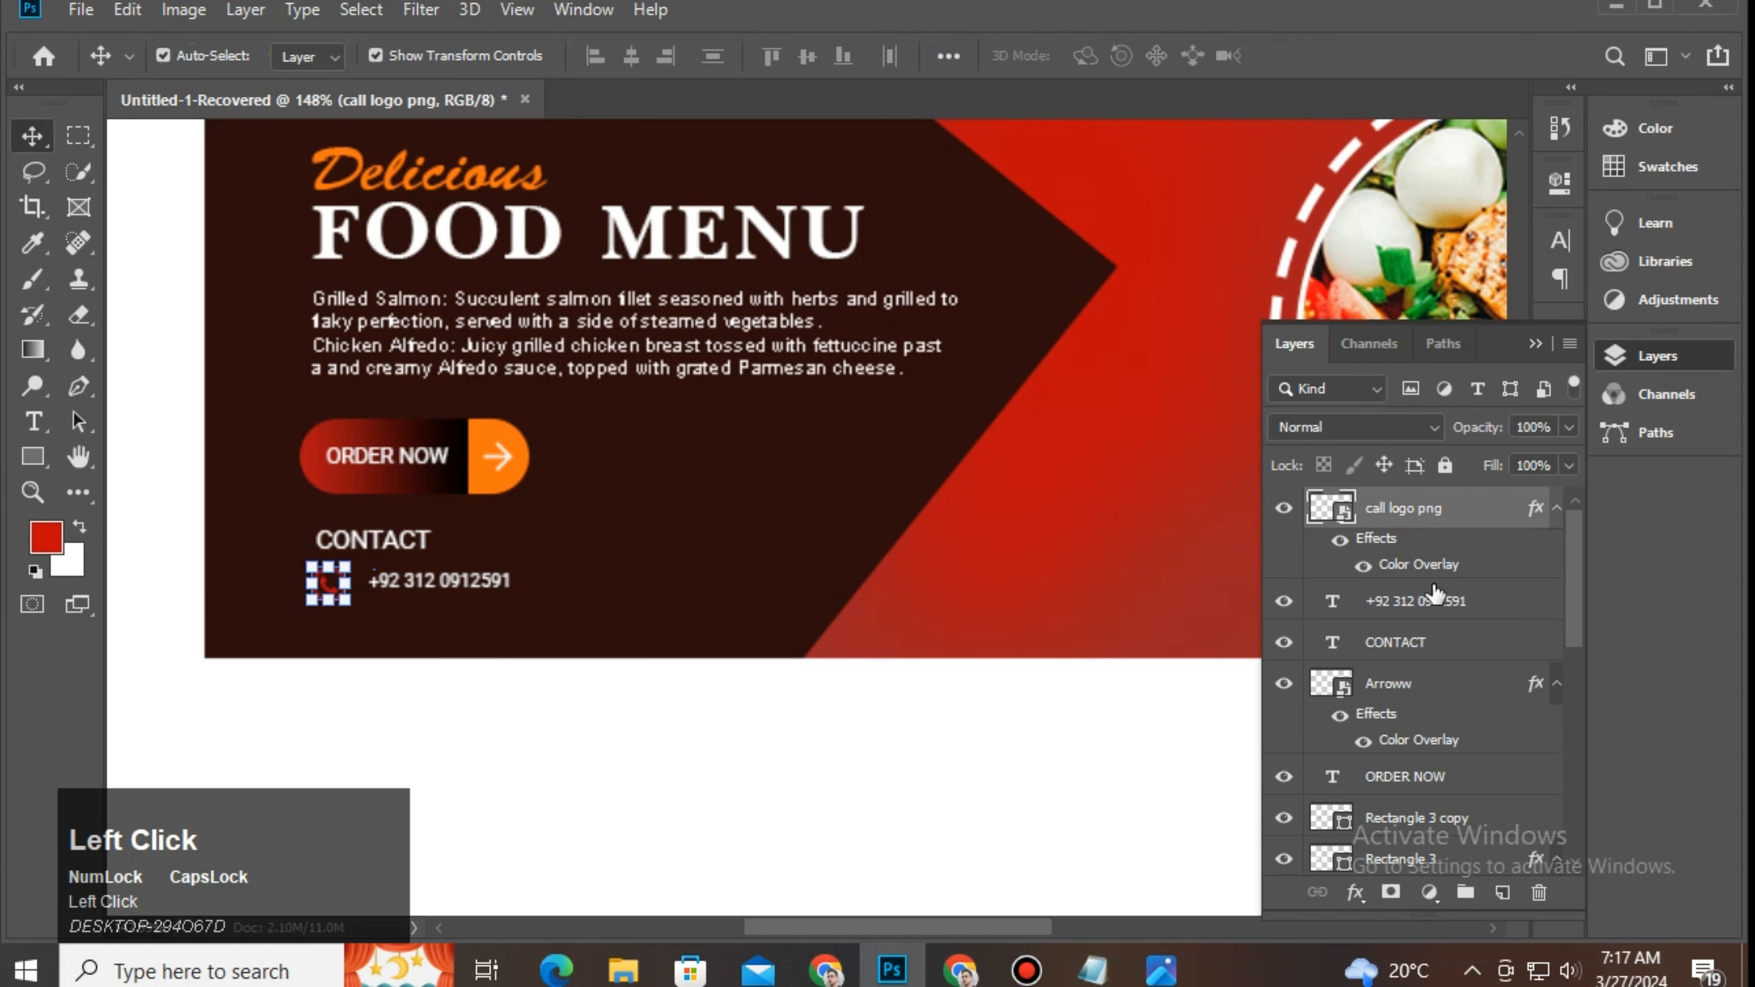
{"action": "left_click", "coordinate": [1423, 611], "text": "ctrl"}
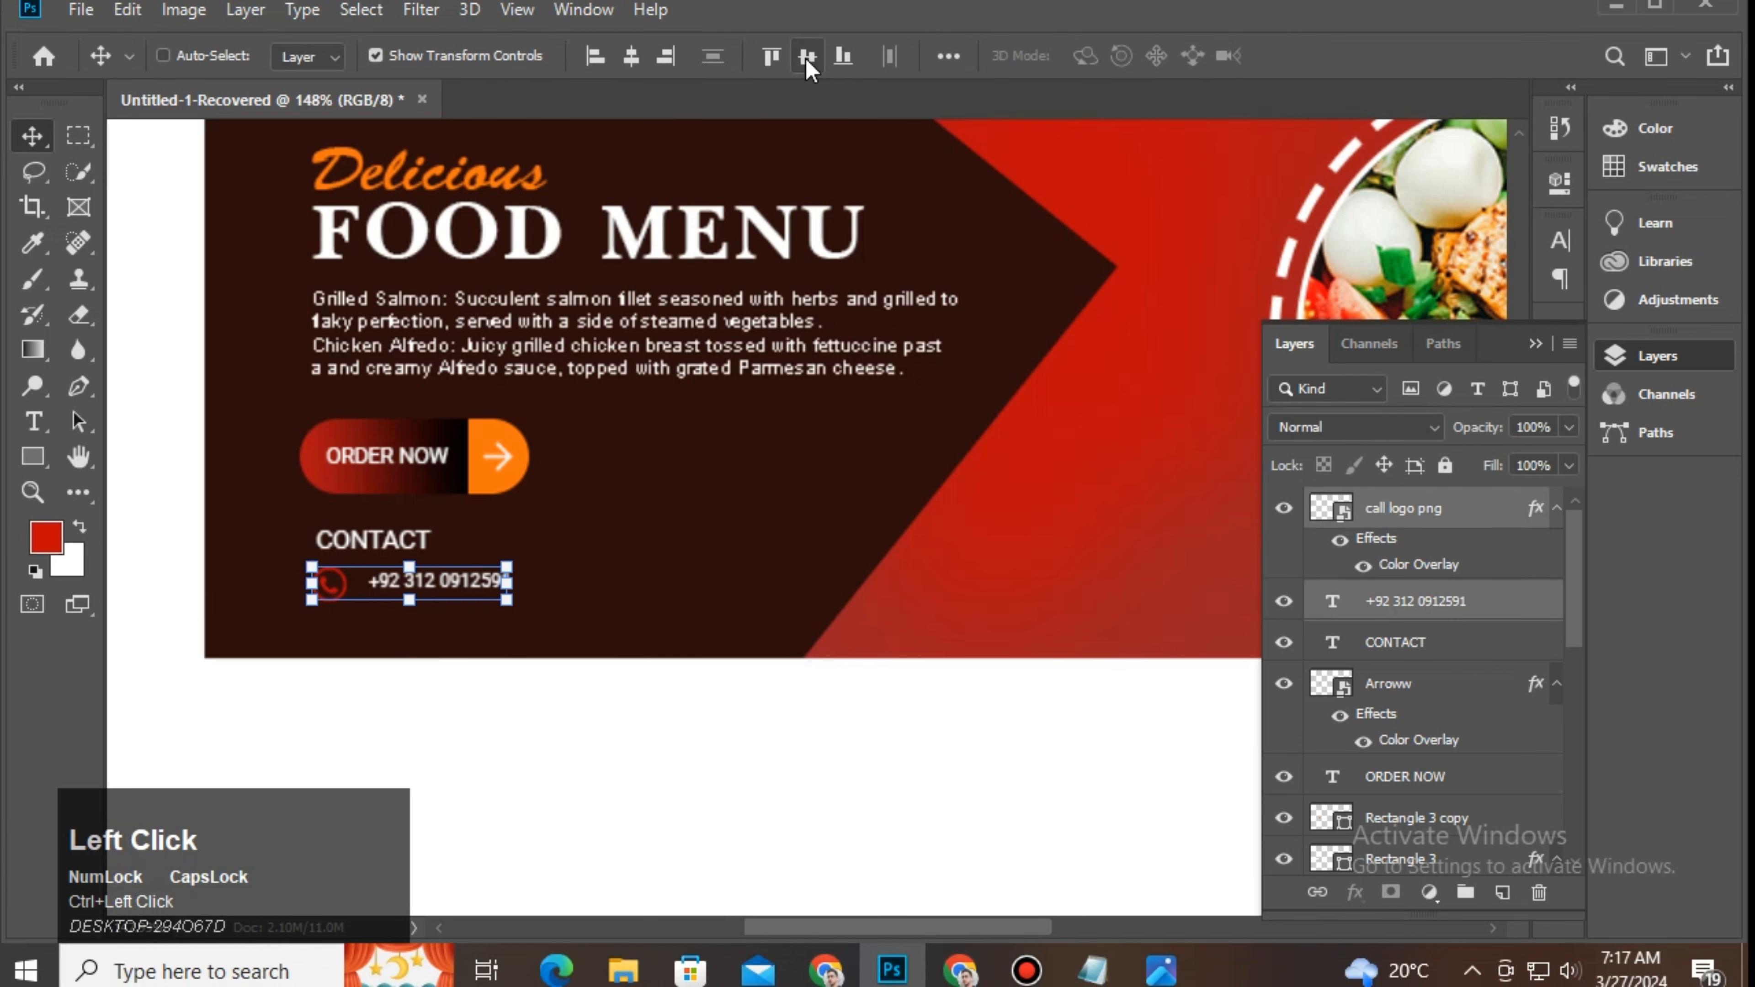
{"action": "left_click", "coordinate": [663, 723]}
{"action": "left_click_drag", "start_coordinate": [373, 575], "coordinate": [327, 564]}
Step: Draw a thin vertical rectangle with a 5 px bottom-left corner radius and white fill
{"action": "left_click", "coordinate": [38, 458]}
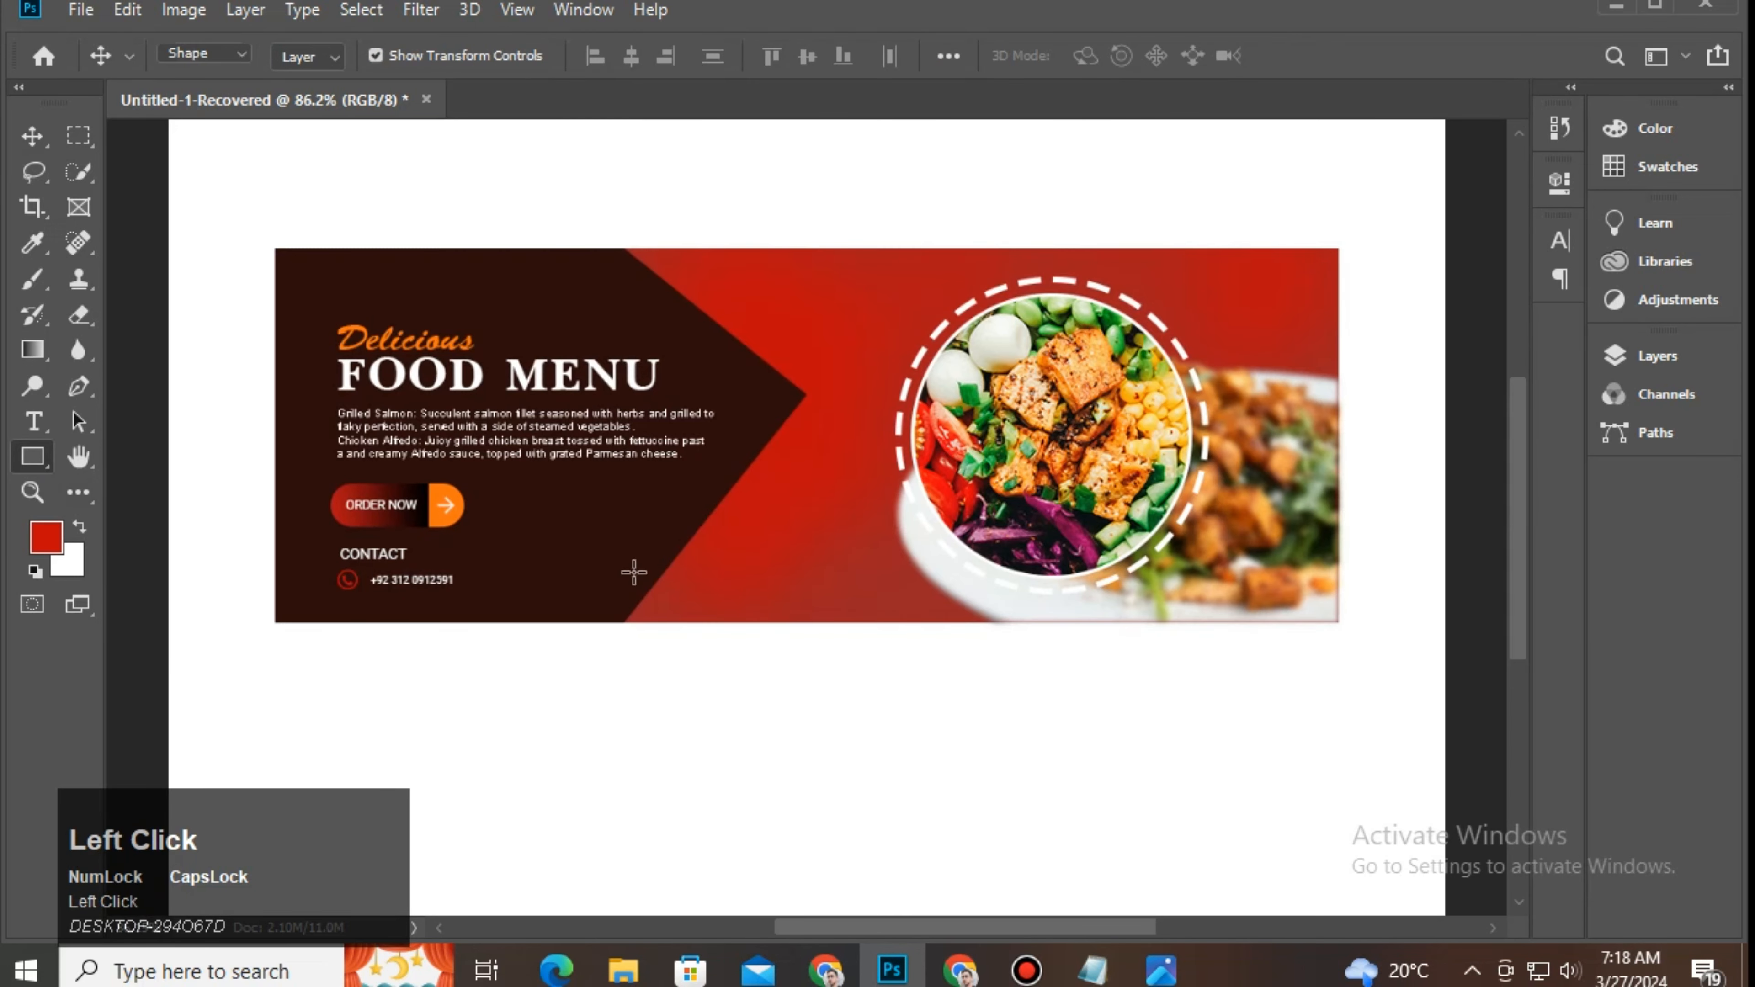
{"action": "left_click_drag", "start_coordinate": [748, 496], "coordinate": [751, 580]}
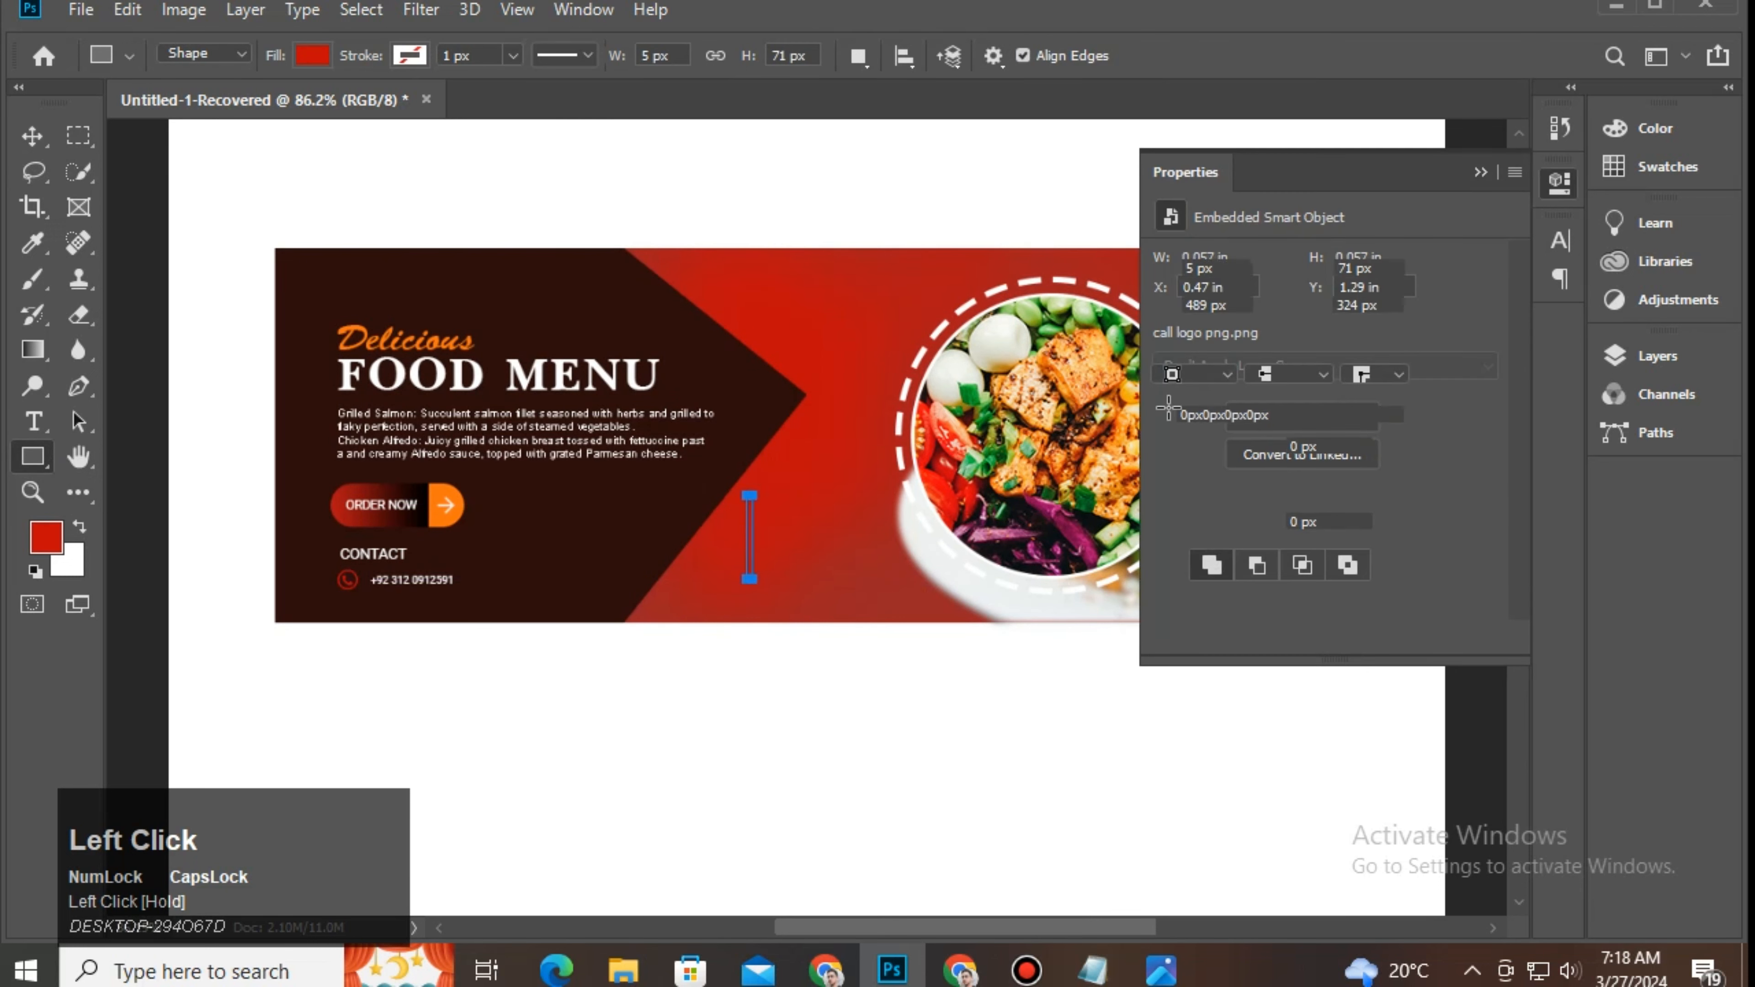
{"action": "left_click", "coordinate": [1200, 520]}
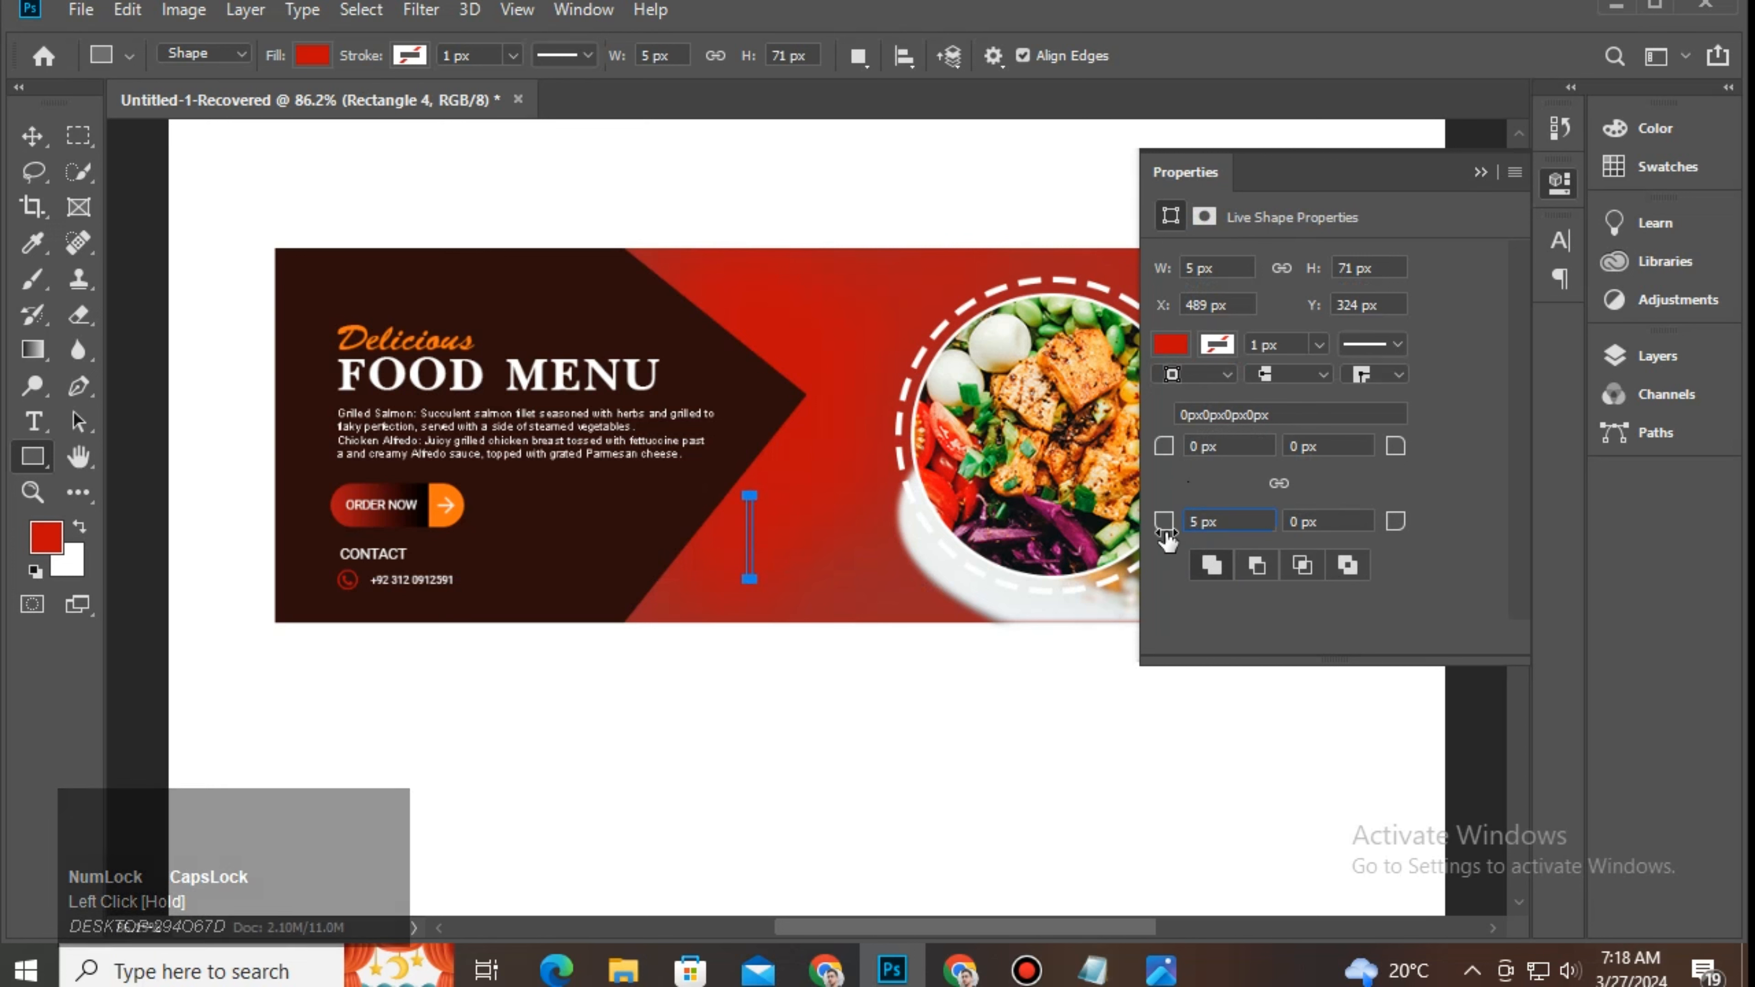
{"action": "key", "text": "Return"}
{"action": "left_click", "coordinate": [24, 139]}
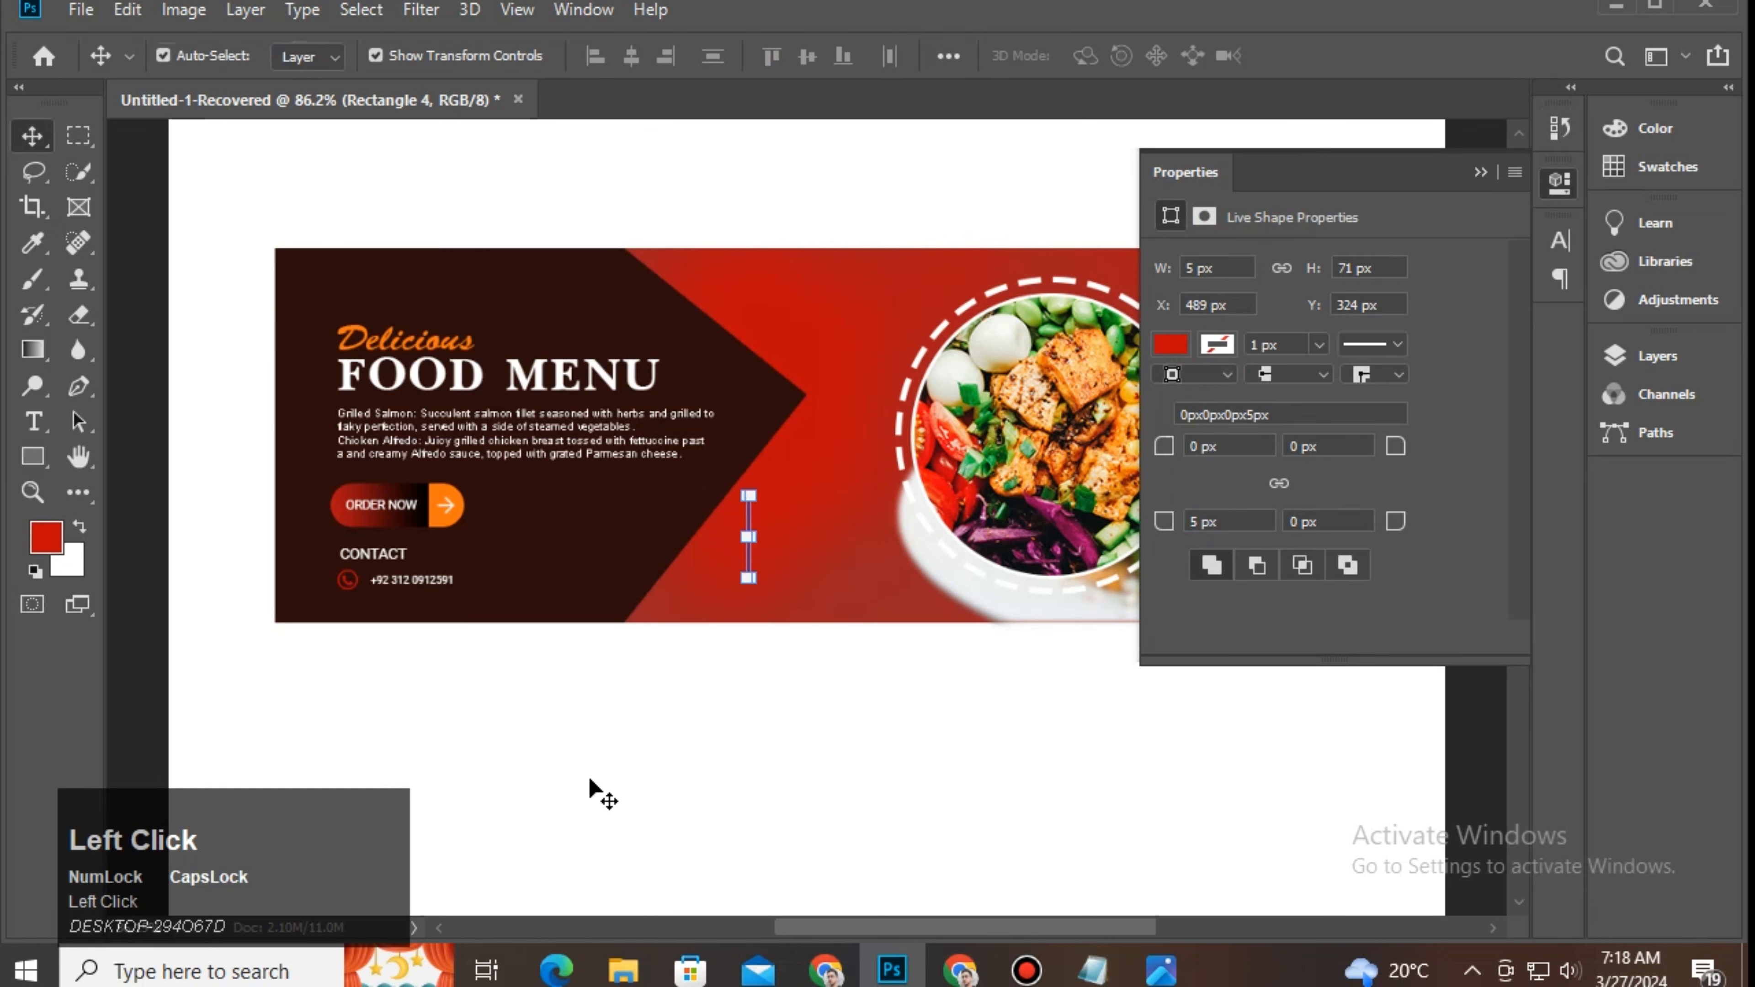
{"action": "left_click", "coordinate": [730, 646]}
{"action": "left_click", "coordinate": [749, 568]}
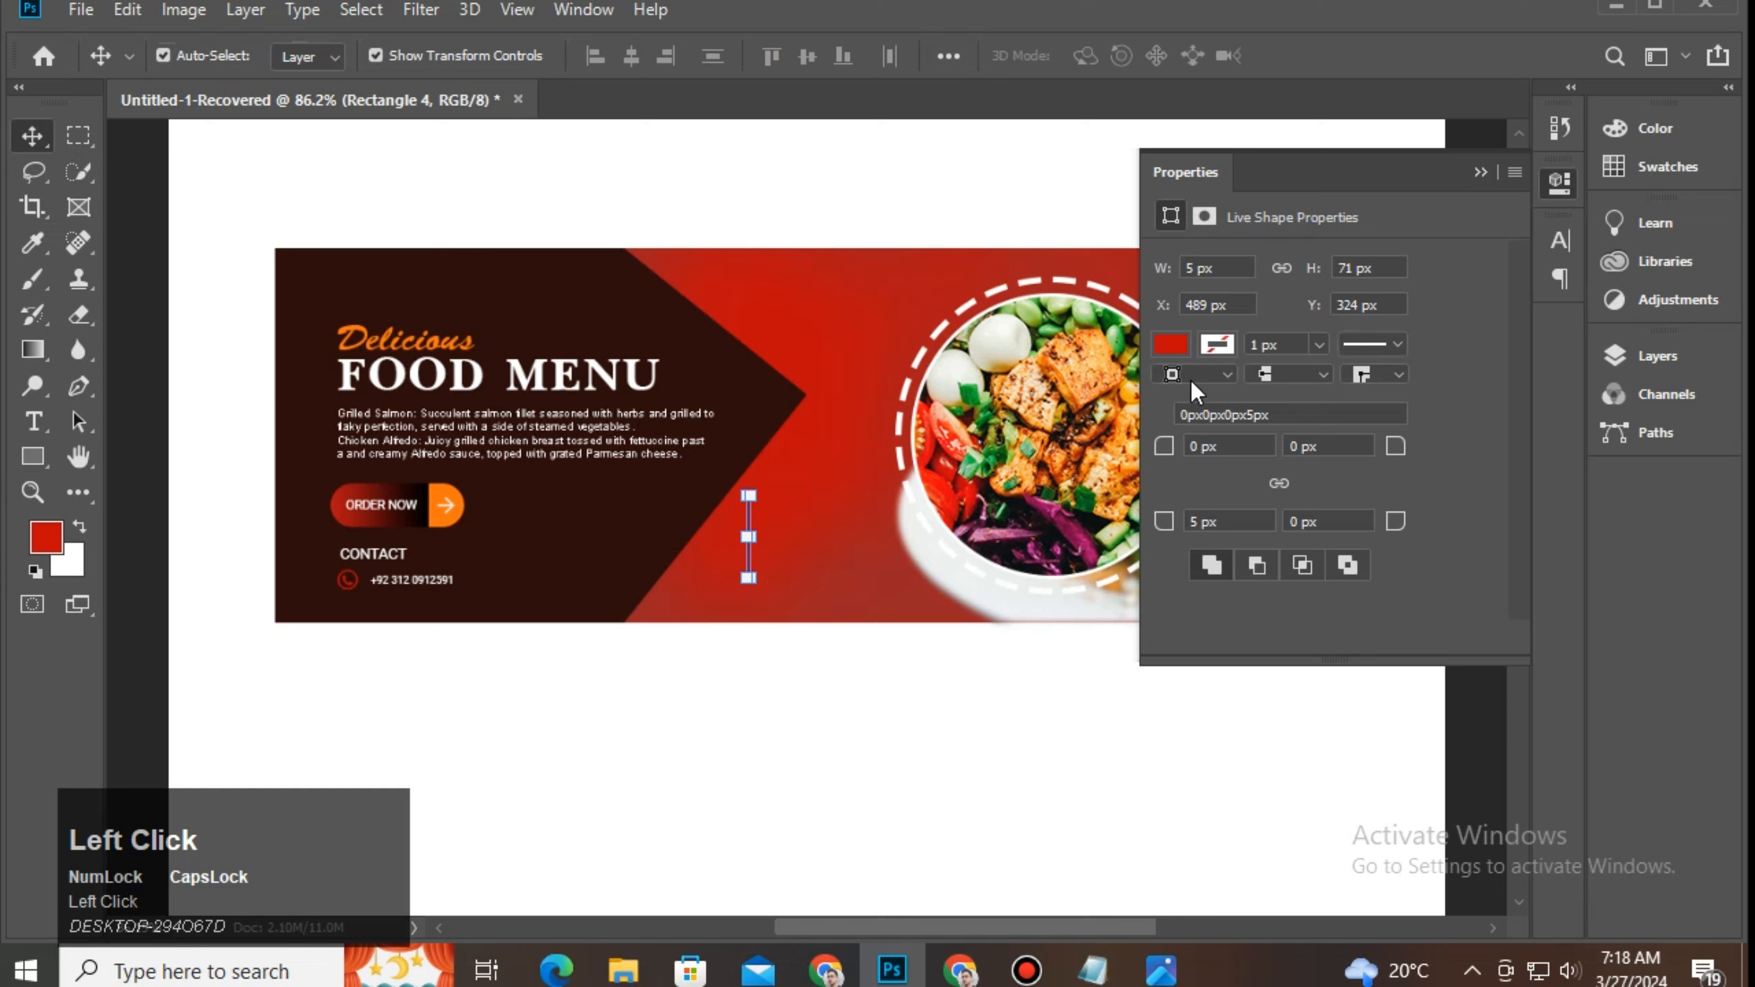
{"action": "left_click", "coordinate": [1174, 345]}
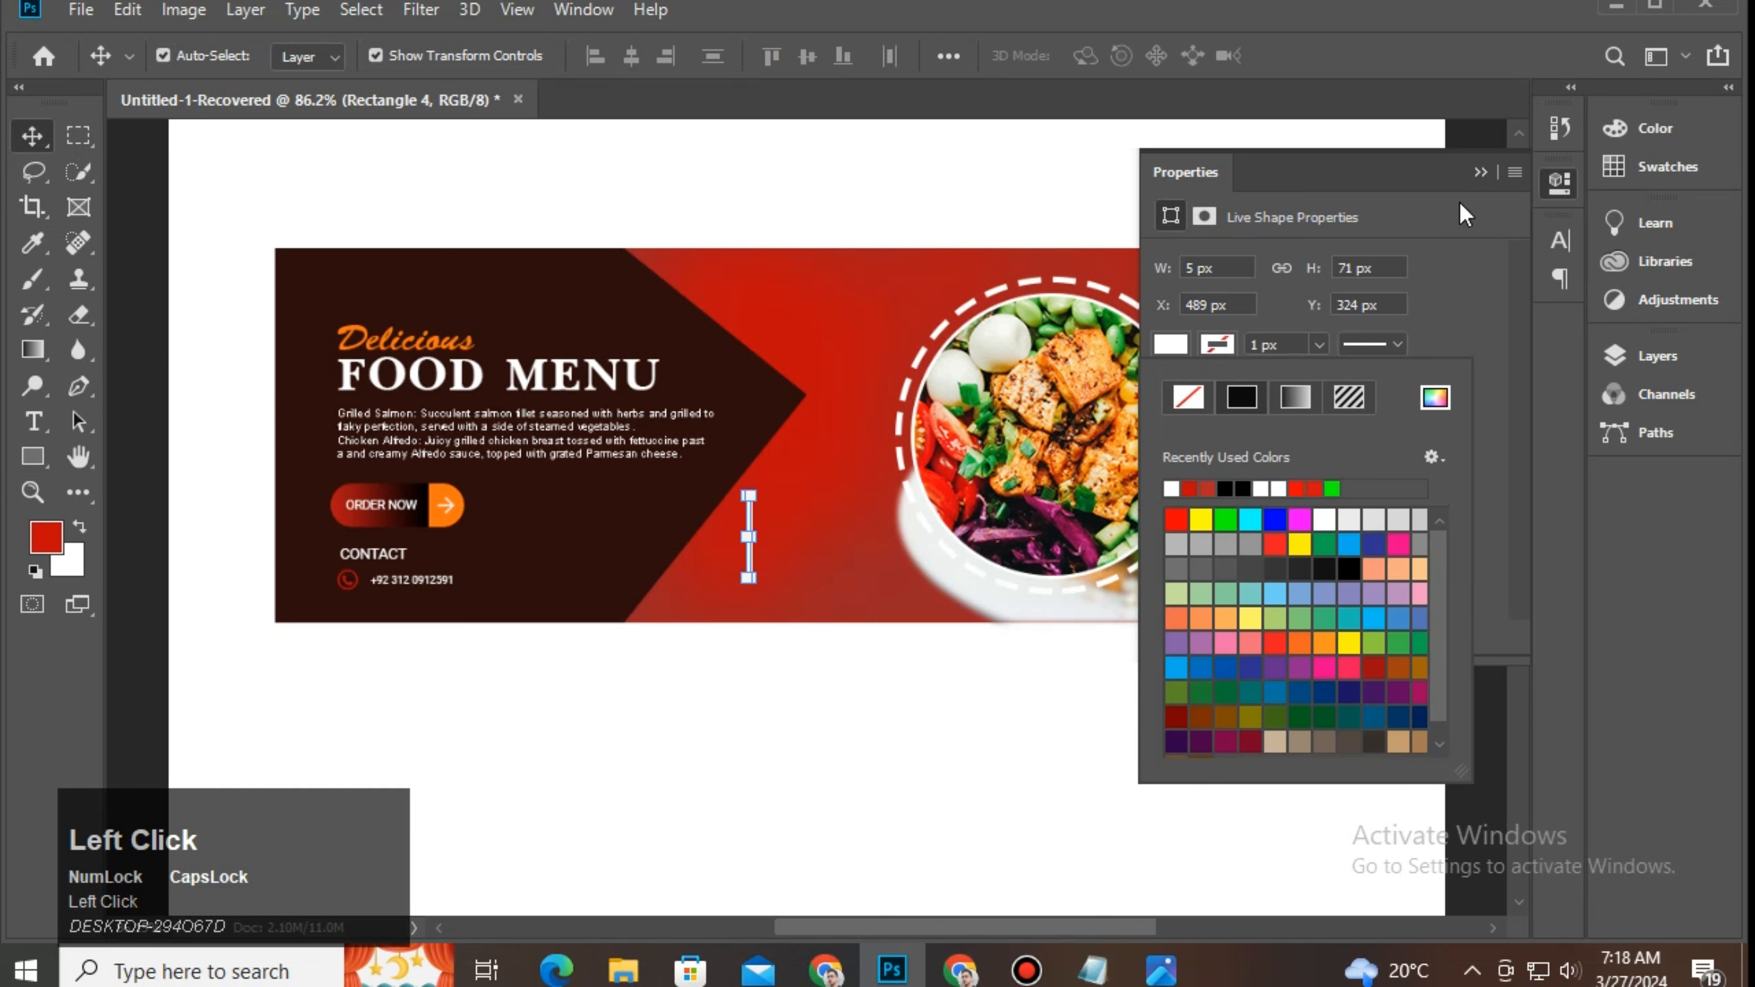
{"action": "left_click", "coordinate": [1480, 173]}
Step: Move the white bar to the banner's top-right corner, aligned with the right edge
{"action": "left_click", "coordinate": [788, 339]}
{"action": "left_click", "coordinate": [754, 554]}
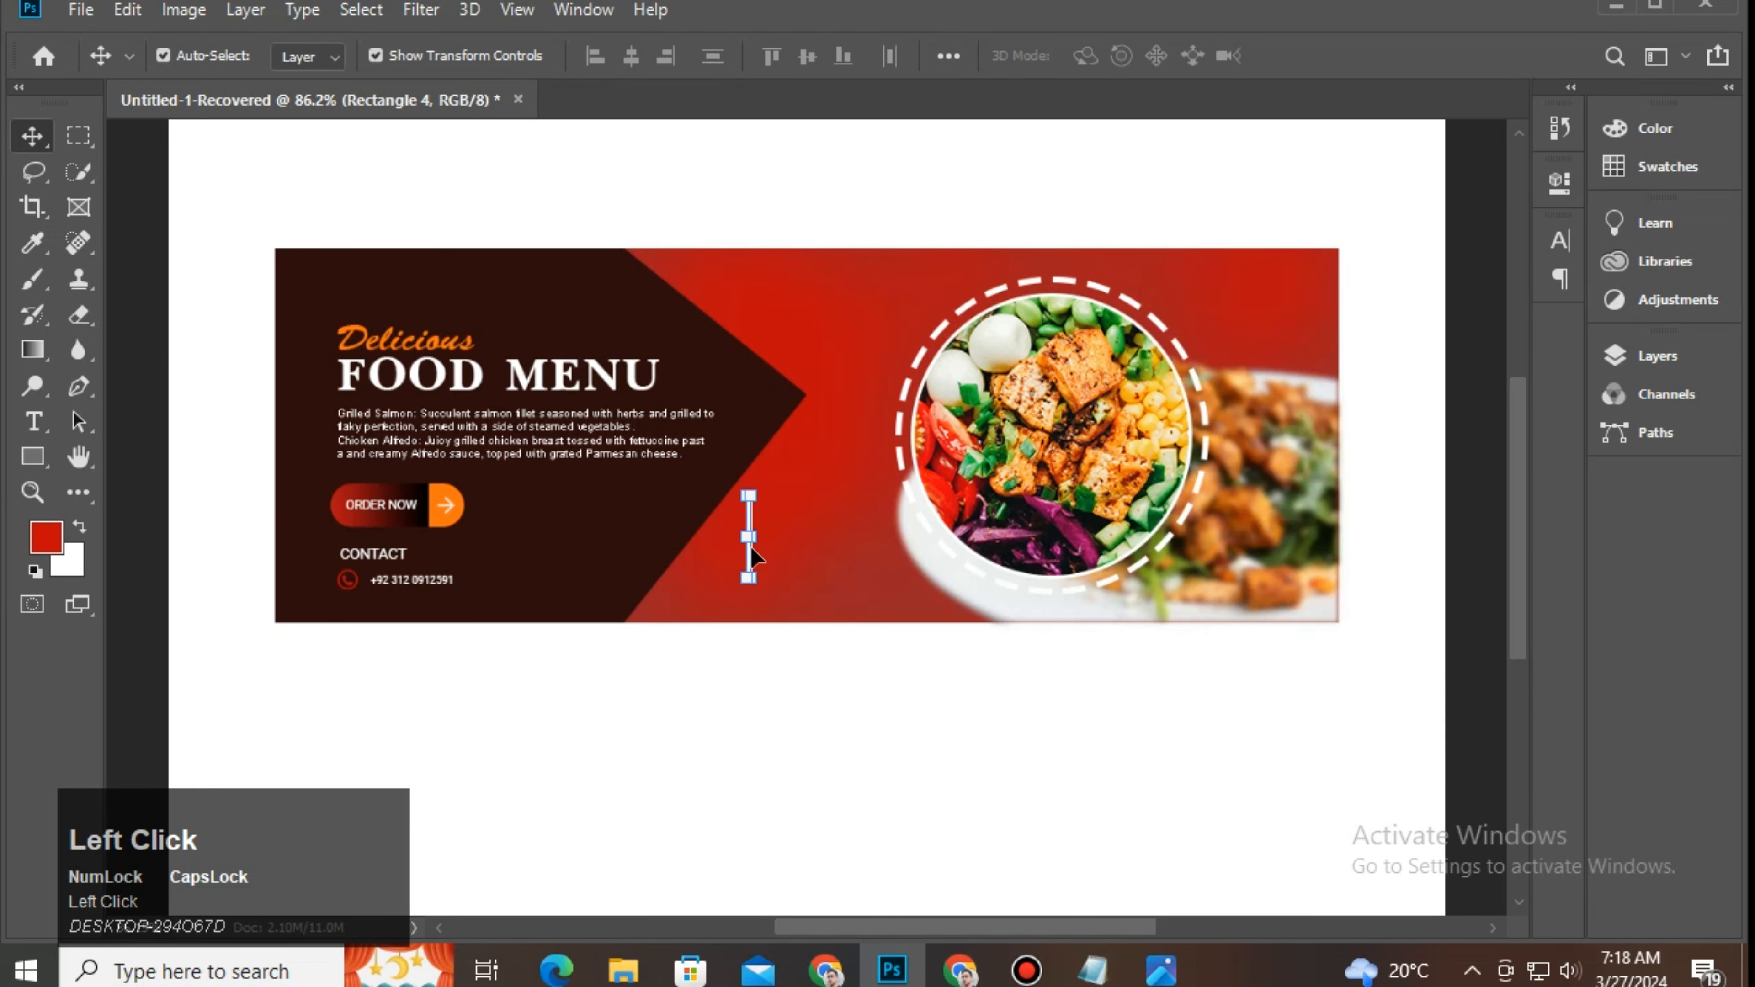
{"action": "left_click_drag", "start_coordinate": [760, 563], "coordinate": [1333, 317]}
{"action": "key", "text": "ctrl+space"}
{"action": "left_click_drag", "start_coordinate": [1011, 666], "coordinate": [1099, 666]}
{"action": "key", "text": "space"}
{"action": "left_click_drag", "start_coordinate": [1313, 173], "coordinate": [710, 747]}
{"action": "left_click_drag", "start_coordinate": [1076, 525], "coordinate": [810, 662]}
{"action": "left_click", "coordinate": [1083, 557]}
{"action": "left_click_drag", "start_coordinate": [969, 477], "coordinate": [996, 479]}
Step: Duplicate the white bar and snap the copy onto the banner's left edge beside CONTACT
{"action": "left_click", "coordinate": [1095, 592]}
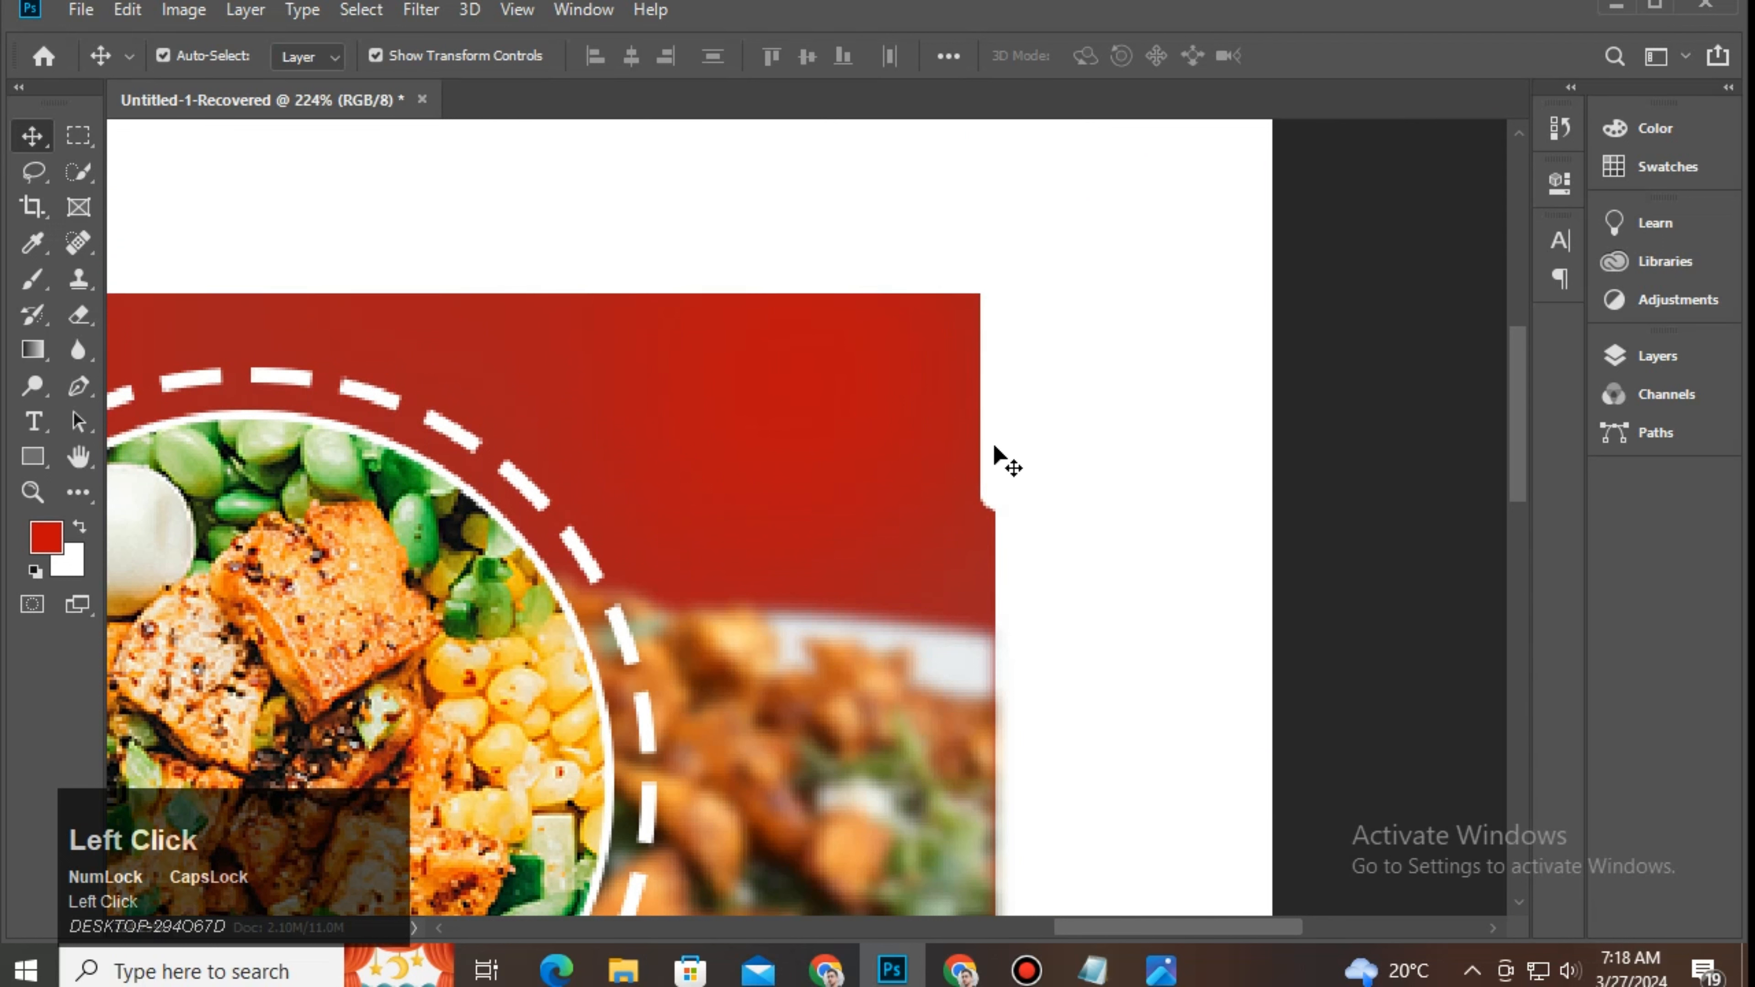
{"action": "key", "text": "ctrl"}
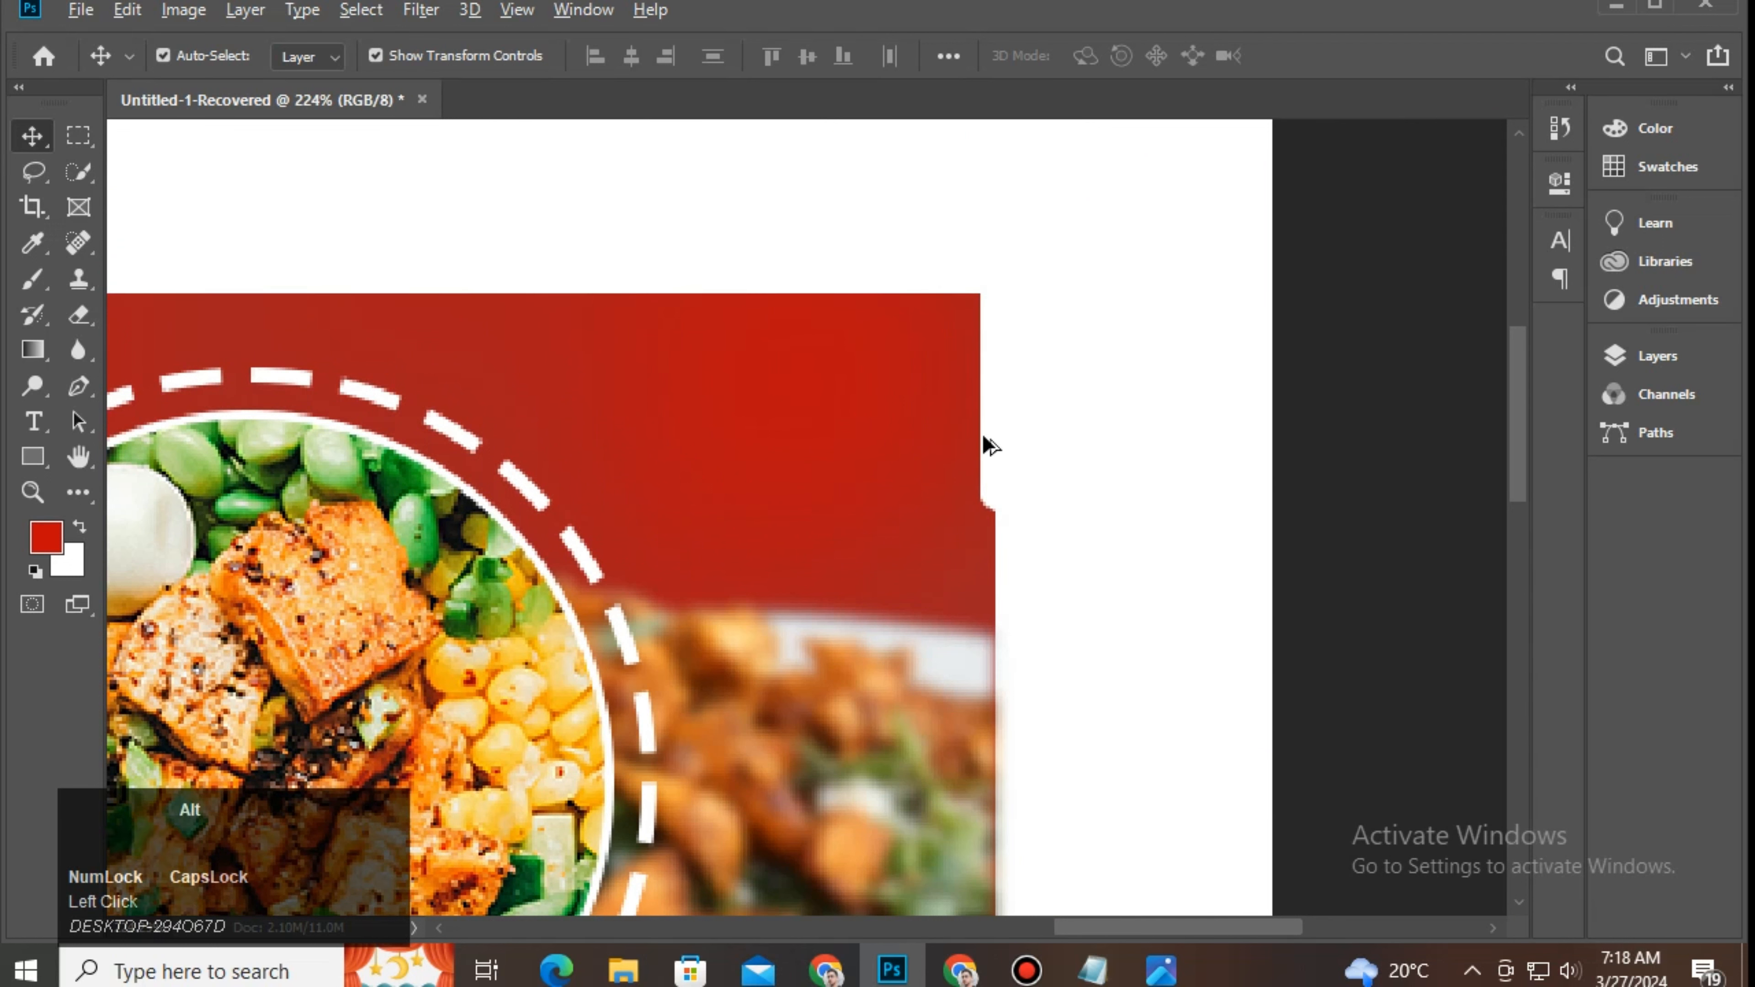
{"action": "left_click_drag", "start_coordinate": [983, 435], "coordinate": [618, 592]}
{"action": "key", "text": "ctrl+space"}
{"action": "left_click_drag", "start_coordinate": [817, 539], "coordinate": [680, 835]}
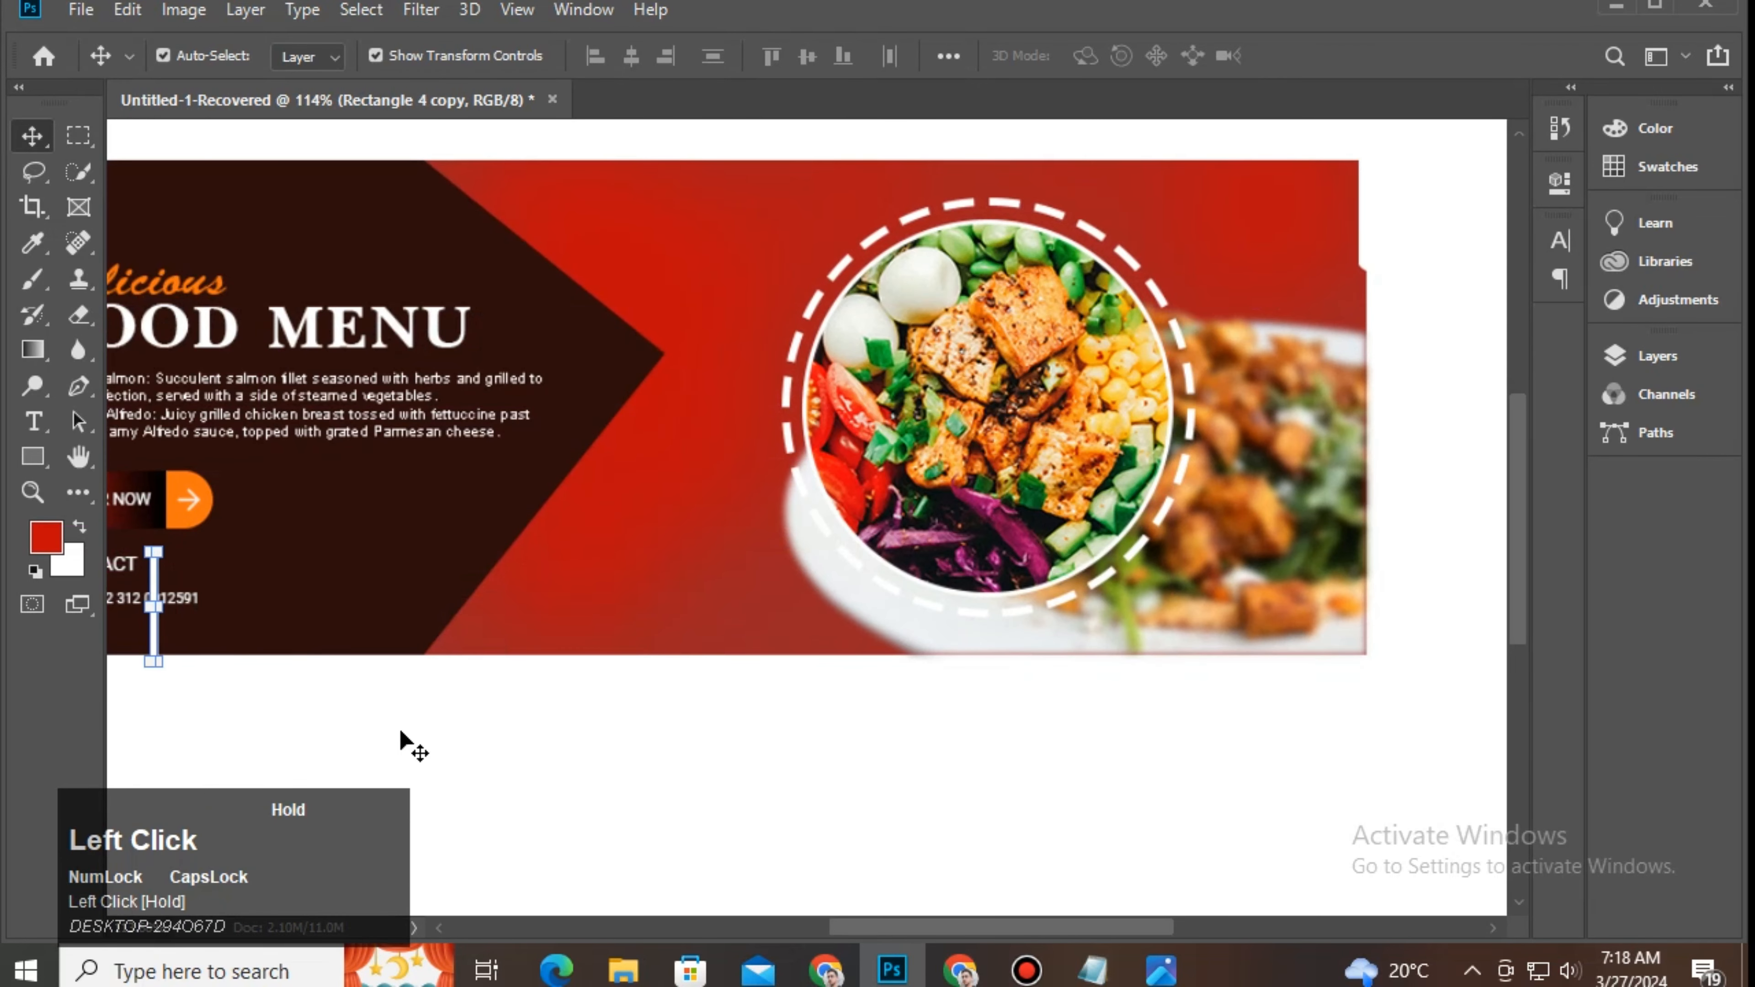
{"action": "key", "text": "space"}
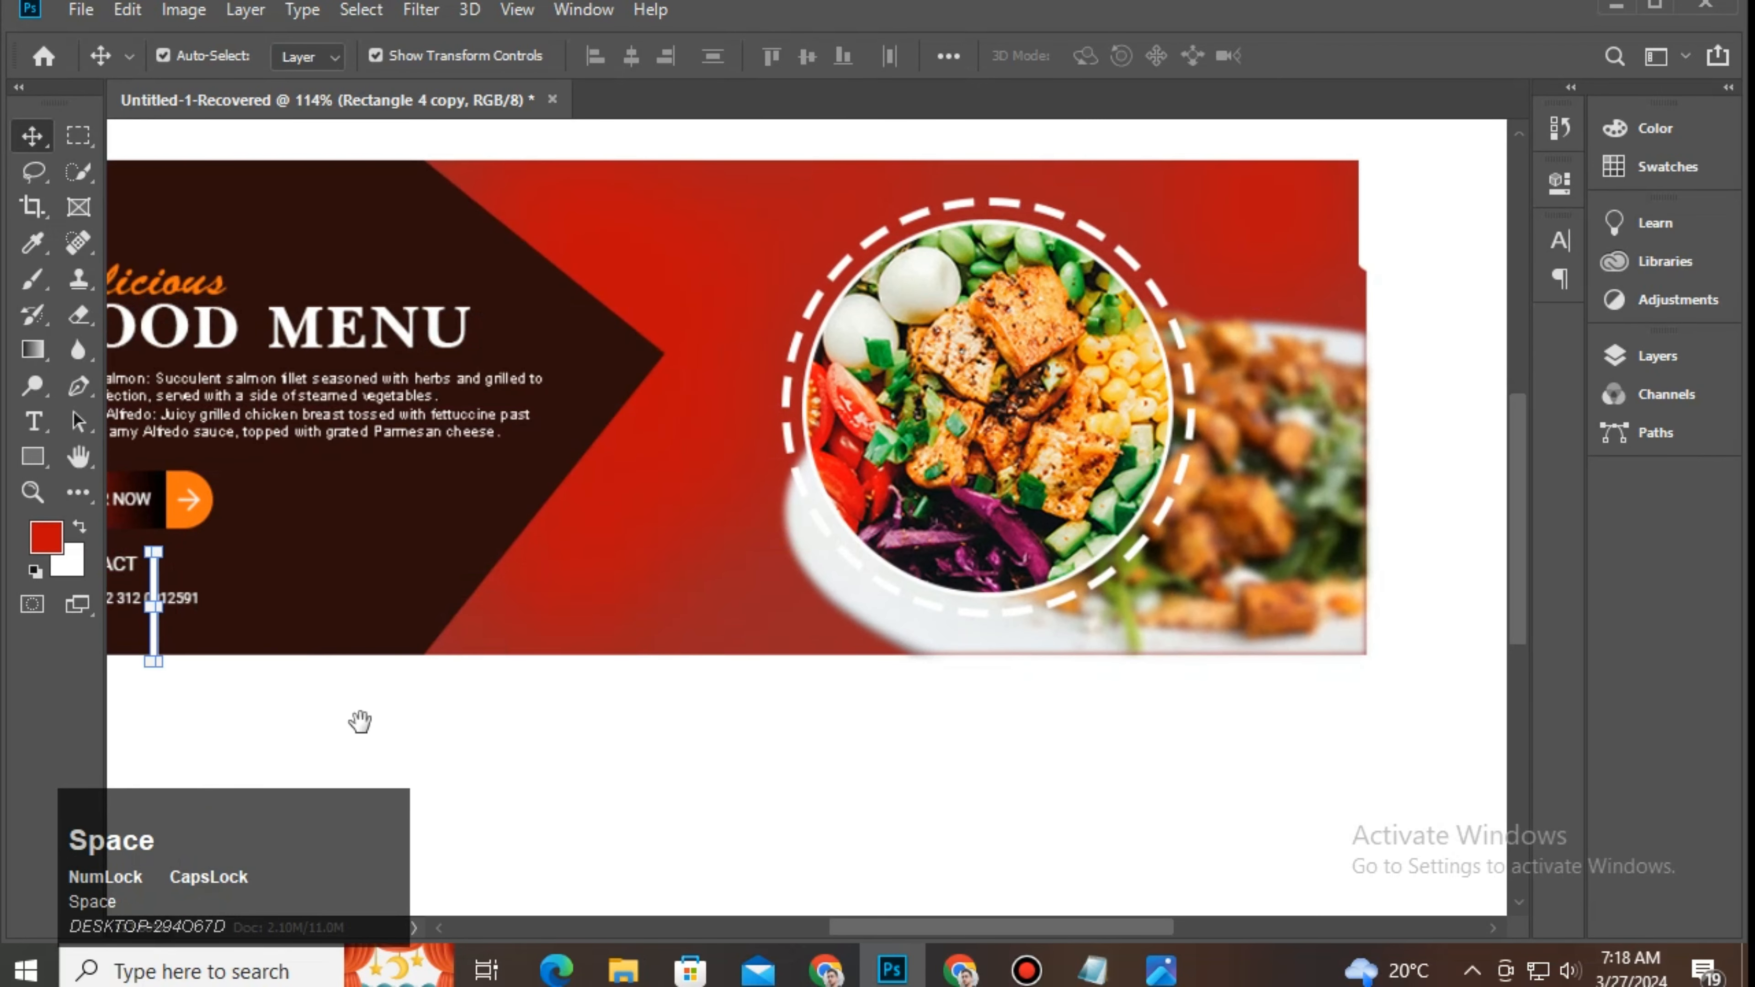
{"action": "left_click_drag", "start_coordinate": [361, 724], "coordinate": [786, 643]}
{"action": "left_click_drag", "start_coordinate": [582, 568], "coordinate": [427, 553]}
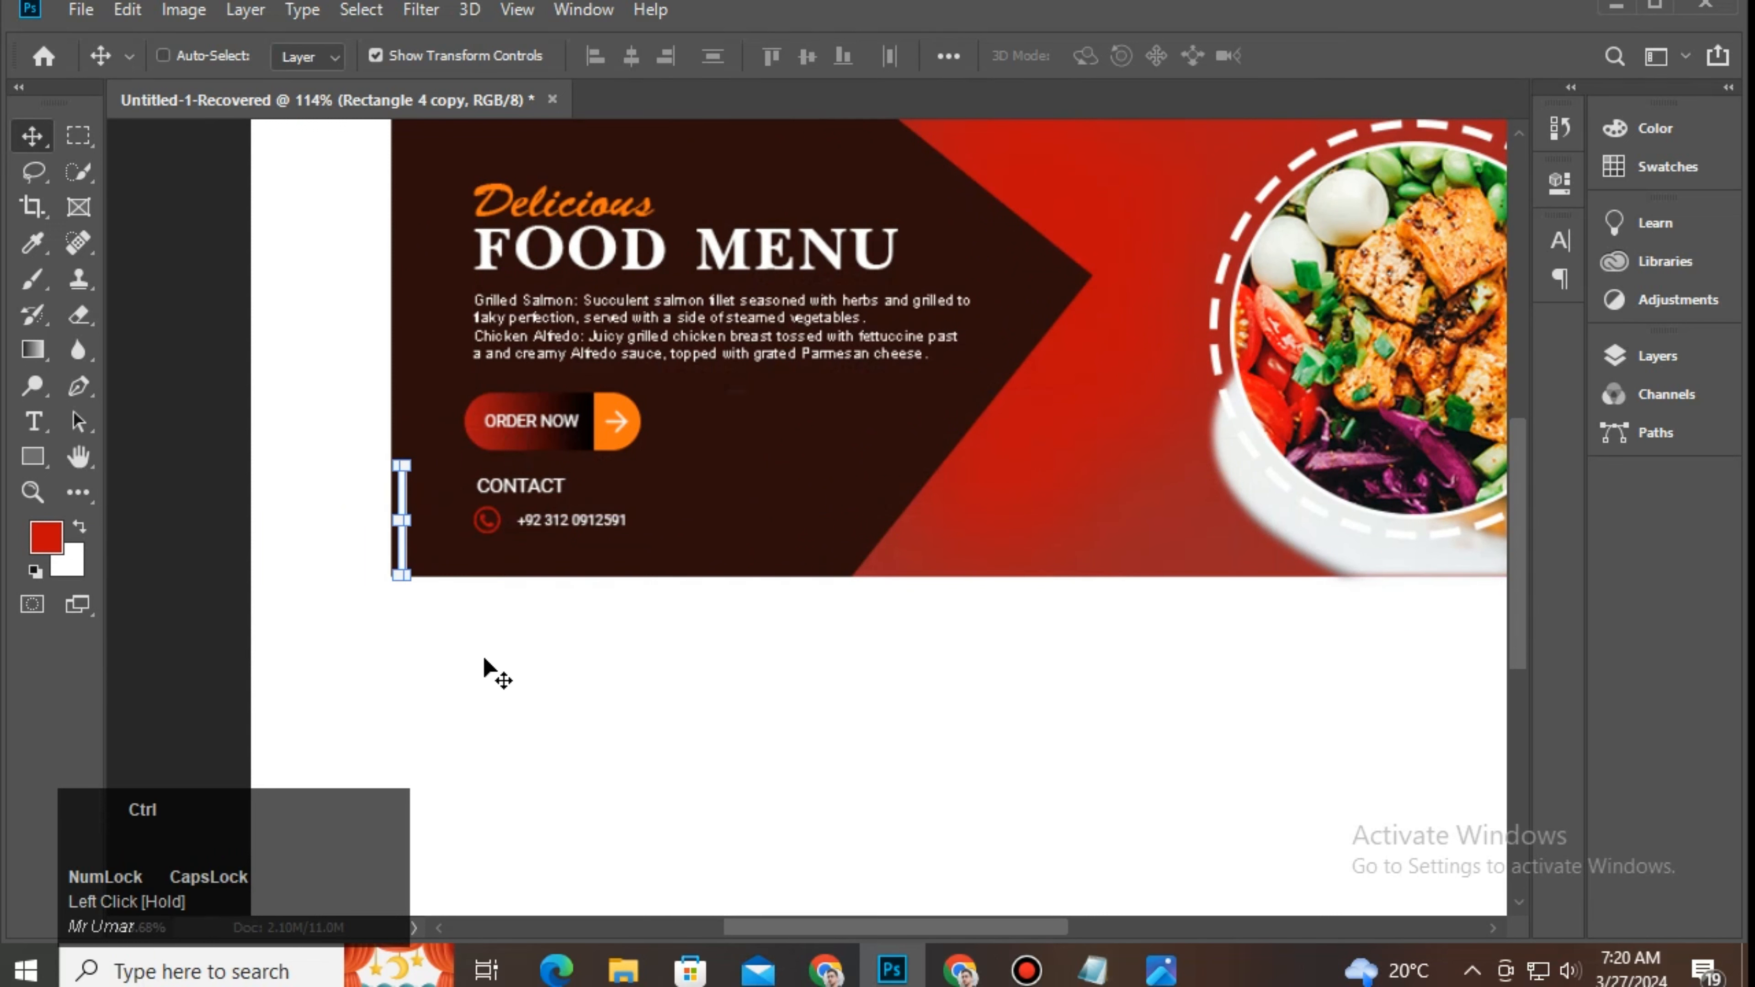
{"action": "key", "text": "ctrl+space"}
{"action": "left_click_drag", "start_coordinate": [484, 661], "coordinate": [536, 567]}
{"action": "left_click_drag", "start_coordinate": [356, 398], "coordinate": [339, 405]}
Step: Recolour the bar copy with the orange sampled from the arrow
{"action": "left_click", "coordinate": [440, 684]}
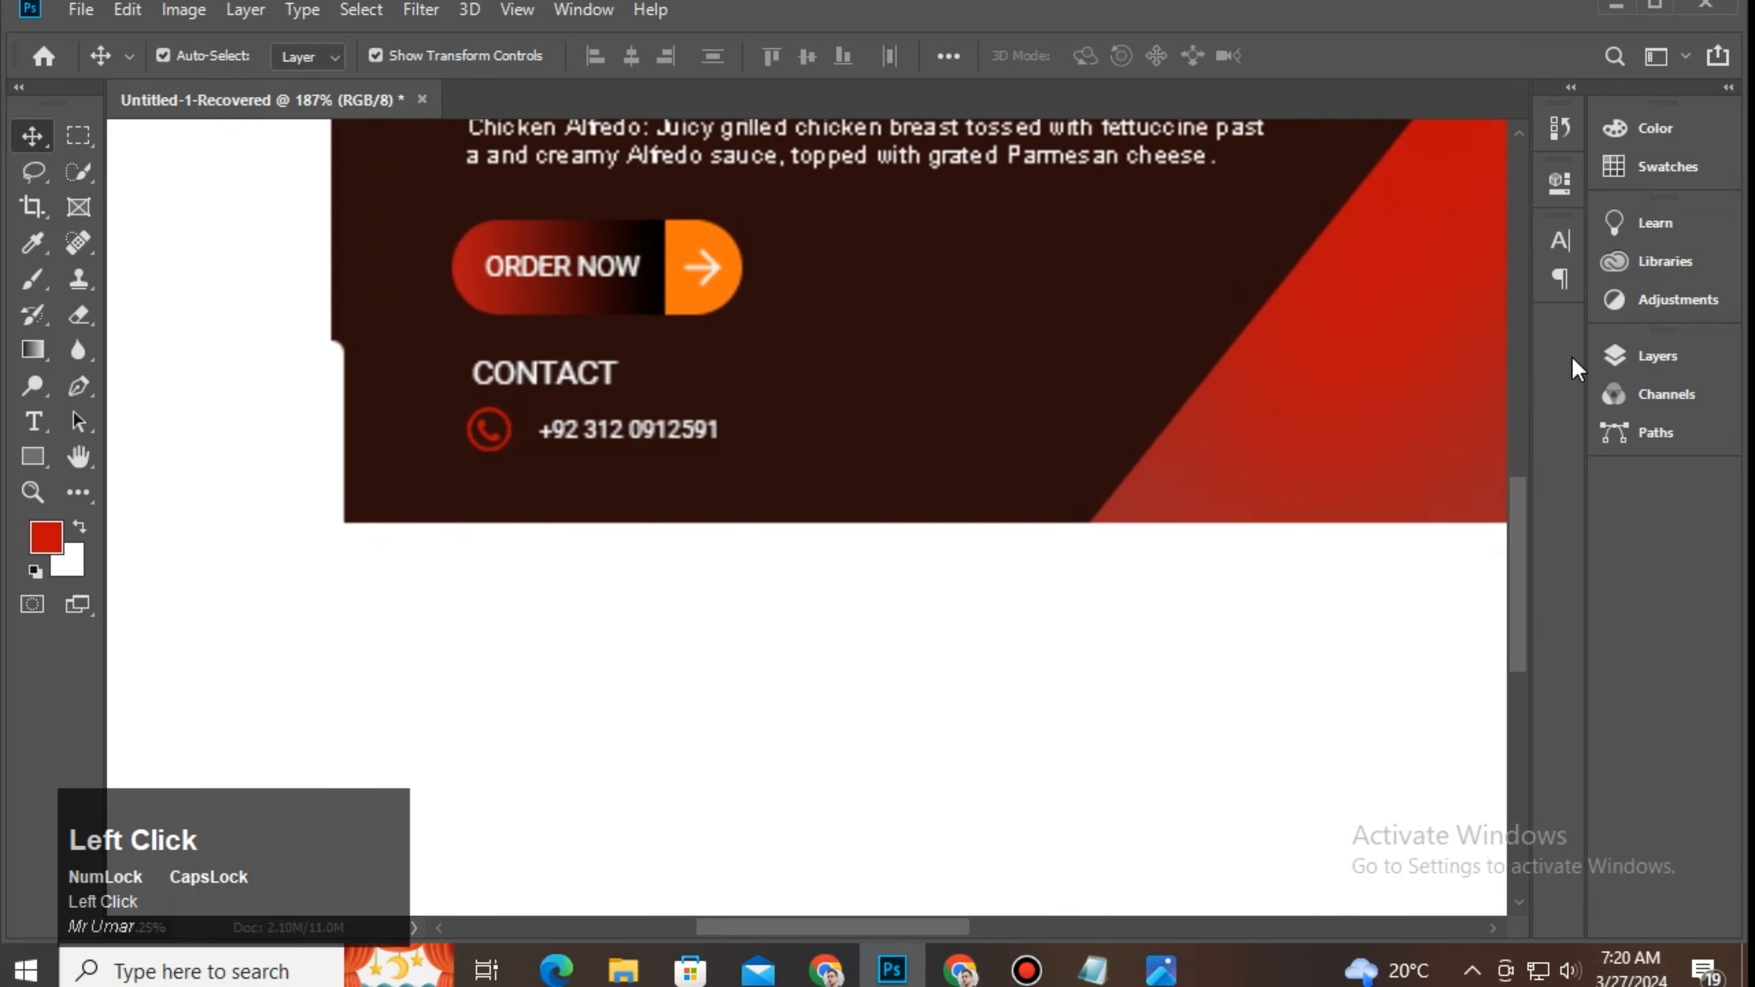
{"action": "left_click", "coordinate": [1624, 356]}
{"action": "left_click", "coordinate": [338, 391]}
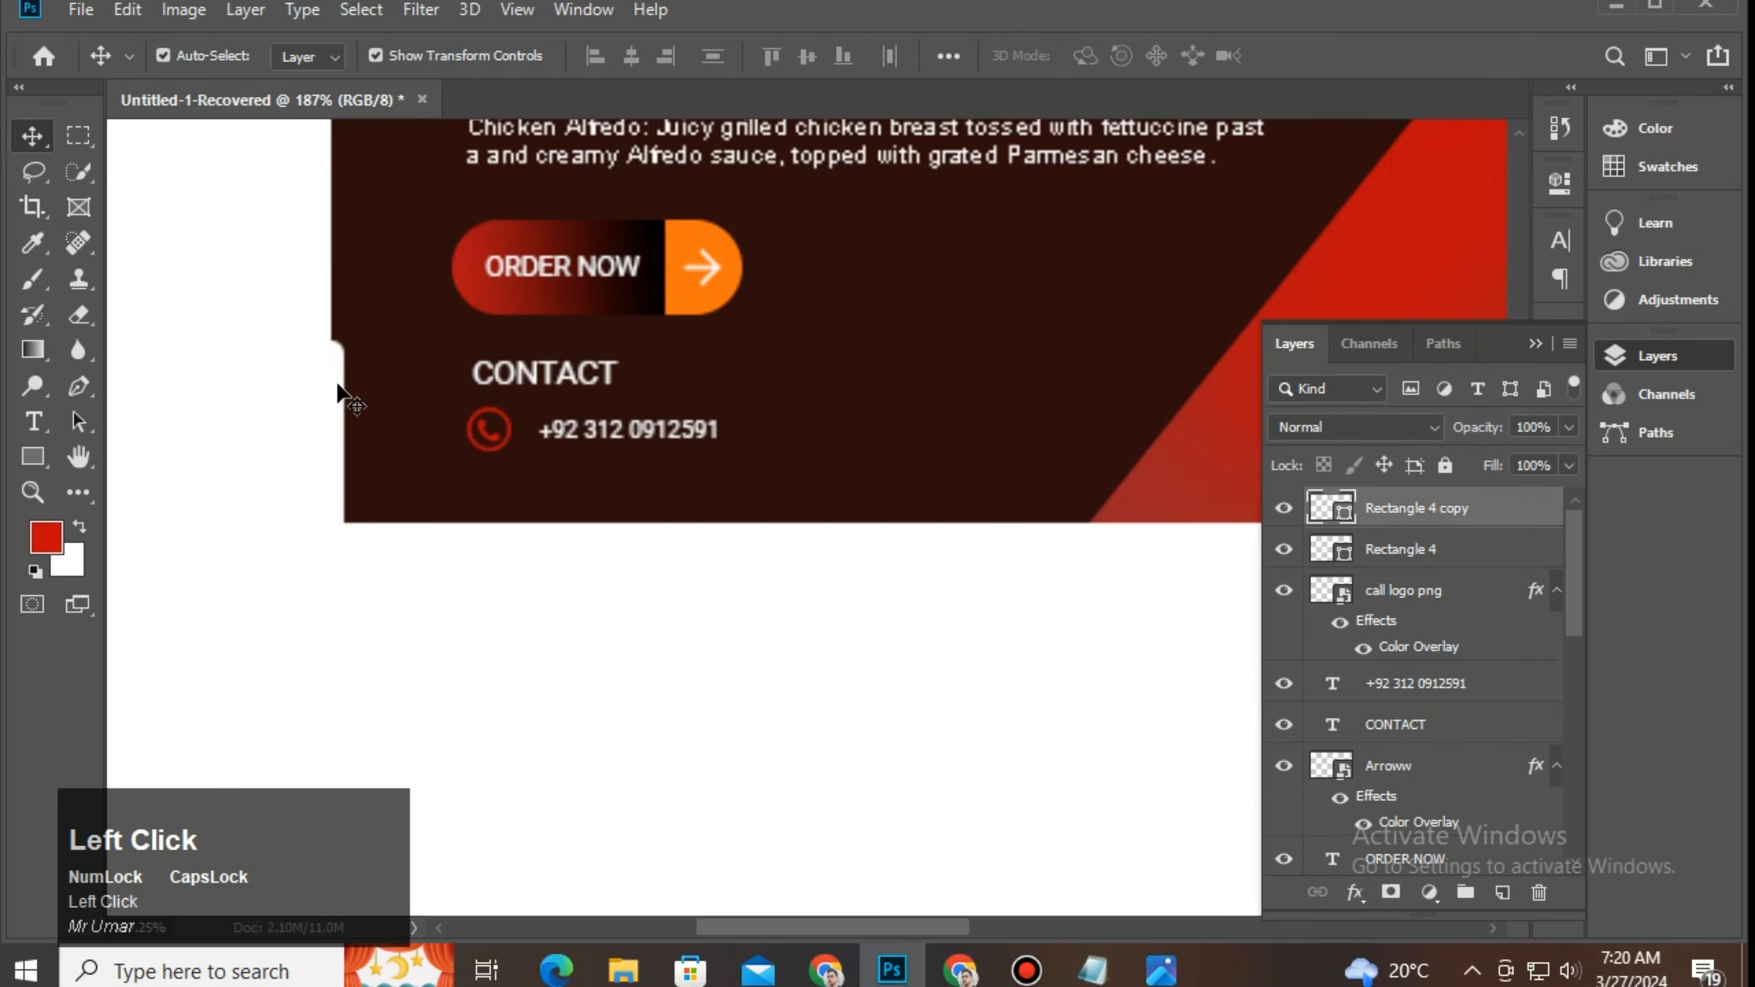
{"action": "double_click", "coordinate": [1343, 511]}
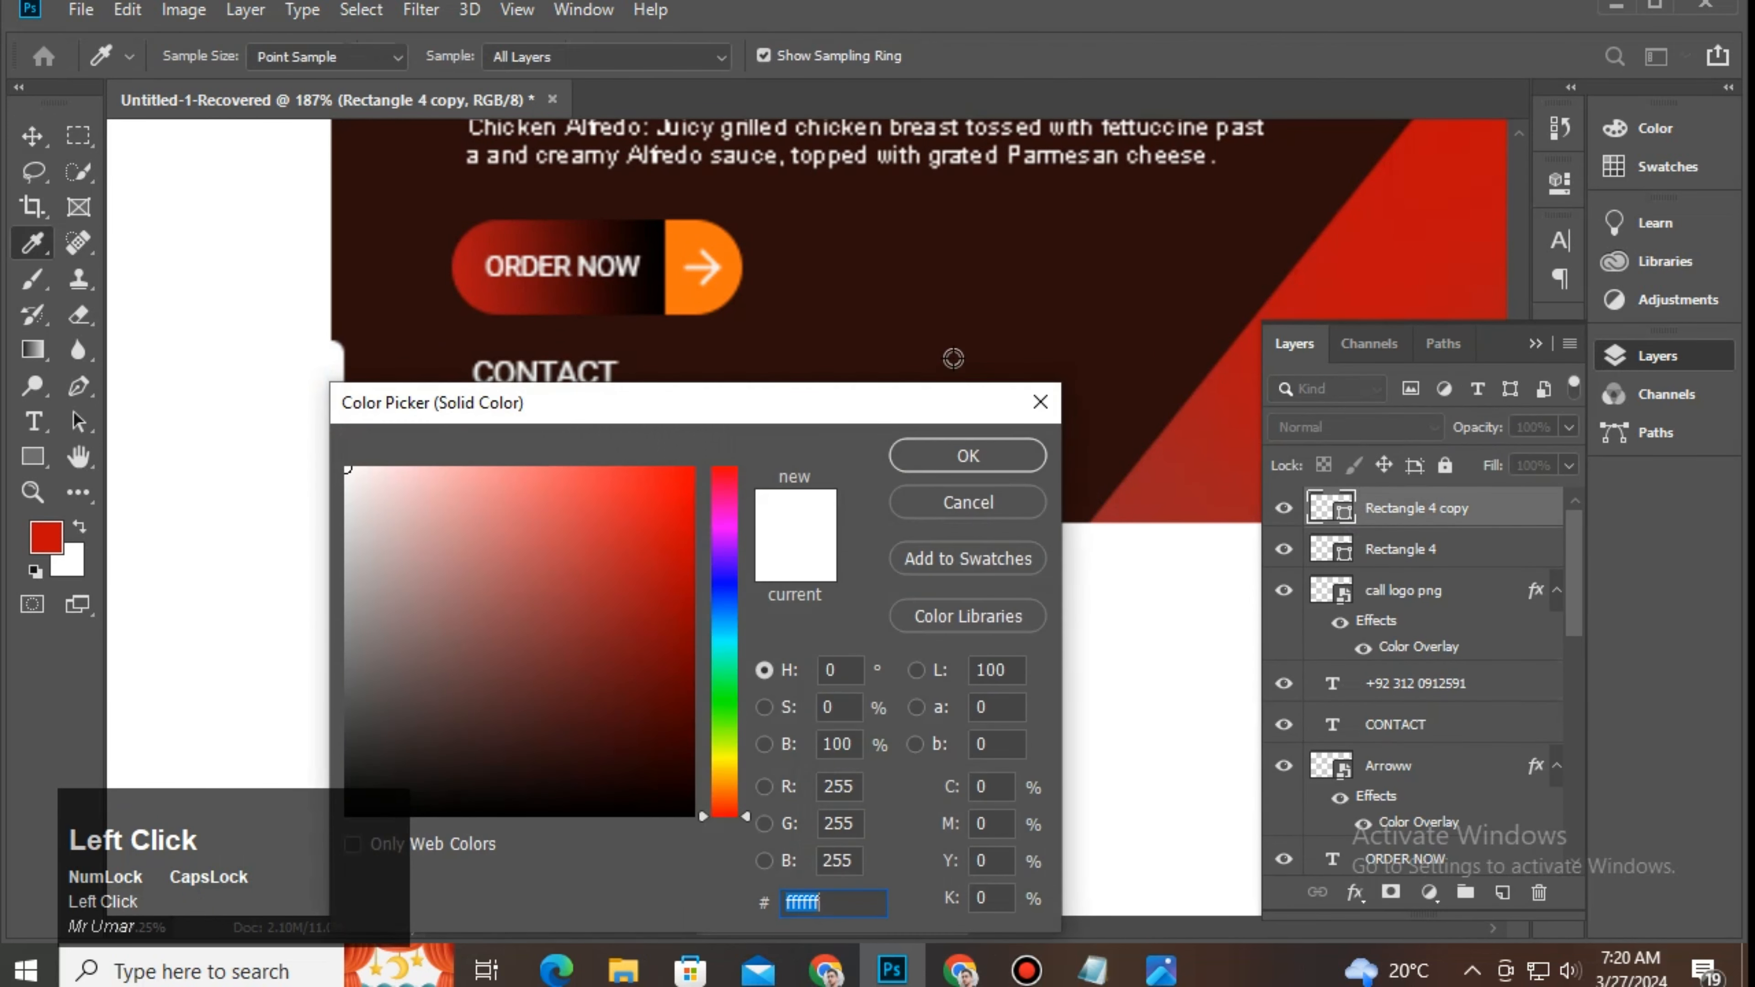
{"action": "left_click", "coordinate": [703, 255]}
{"action": "left_click", "coordinate": [943, 463]}
{"action": "left_click_drag", "start_coordinate": [906, 360], "coordinate": [788, 546]}
{"action": "left_click", "coordinate": [846, 635]}
{"action": "left_click", "coordinate": [1657, 356]}
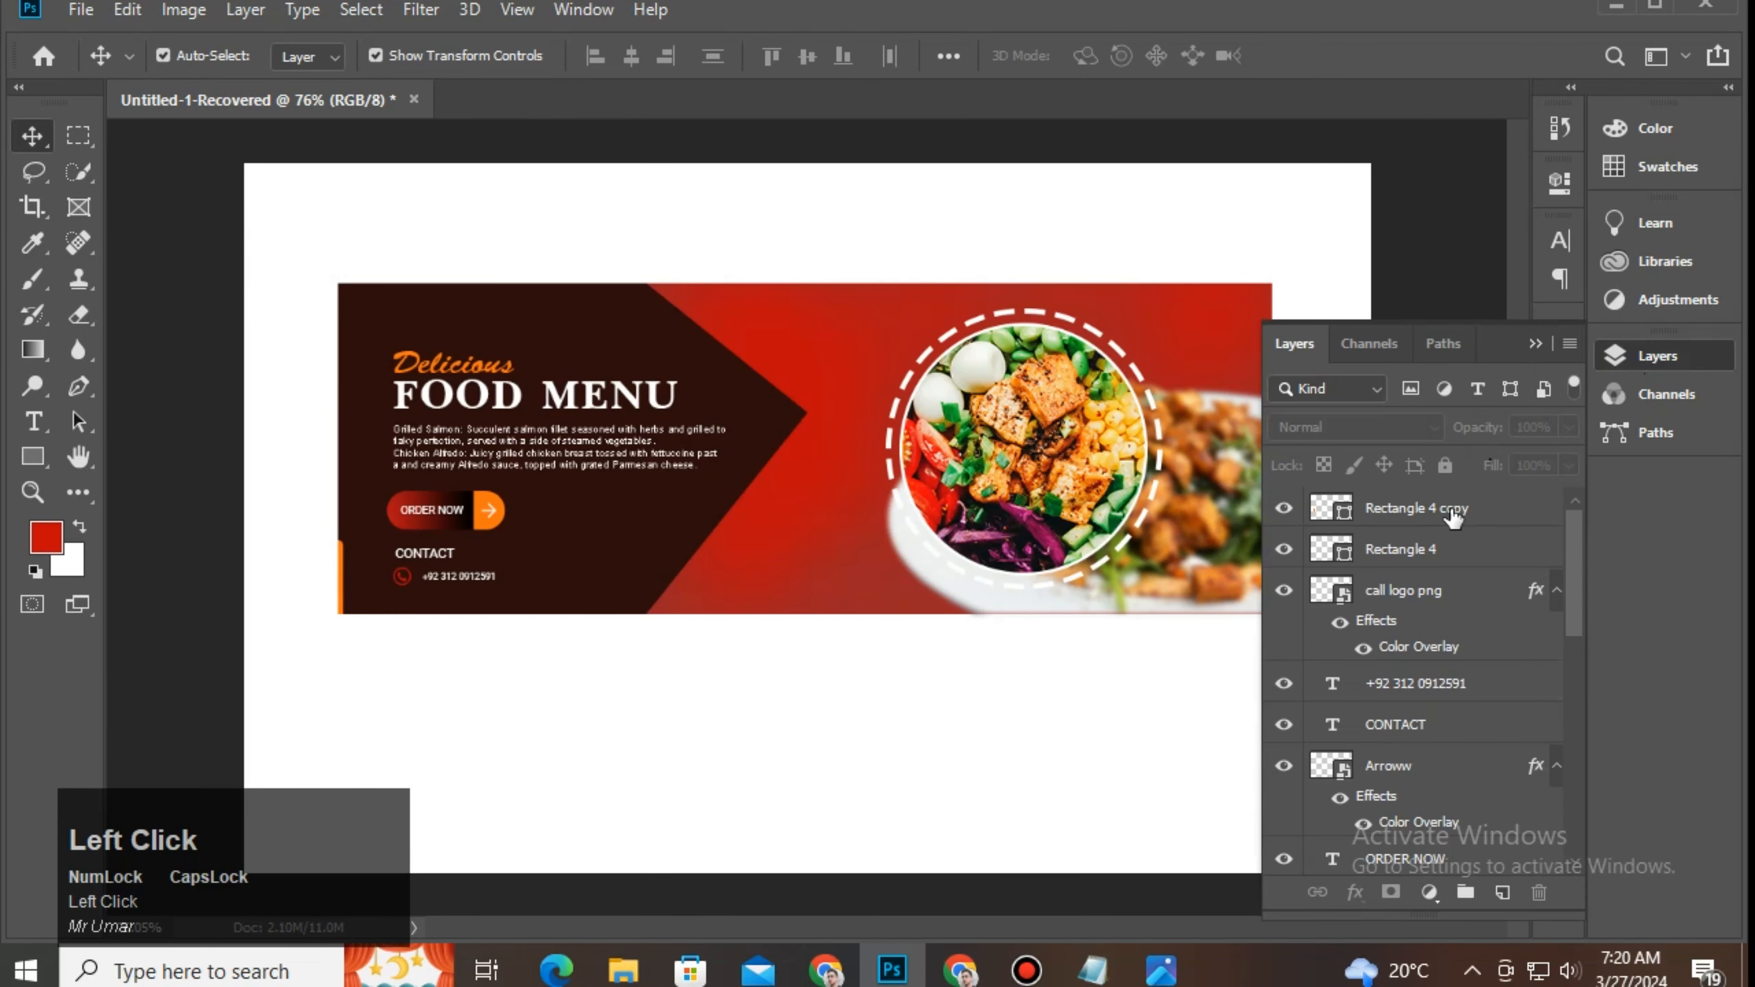
{"action": "left_click", "coordinate": [1453, 515]}
{"action": "left_click_drag", "start_coordinate": [1575, 608], "coordinate": [1569, 836]}
Step: Merge all the banner layers into a single layer
{"action": "left_click", "coordinate": [1453, 823], "text": "ctrl+shift"}
{"action": "right_click", "coordinate": [1458, 827]}
{"action": "left_click", "coordinate": [1458, 464]}
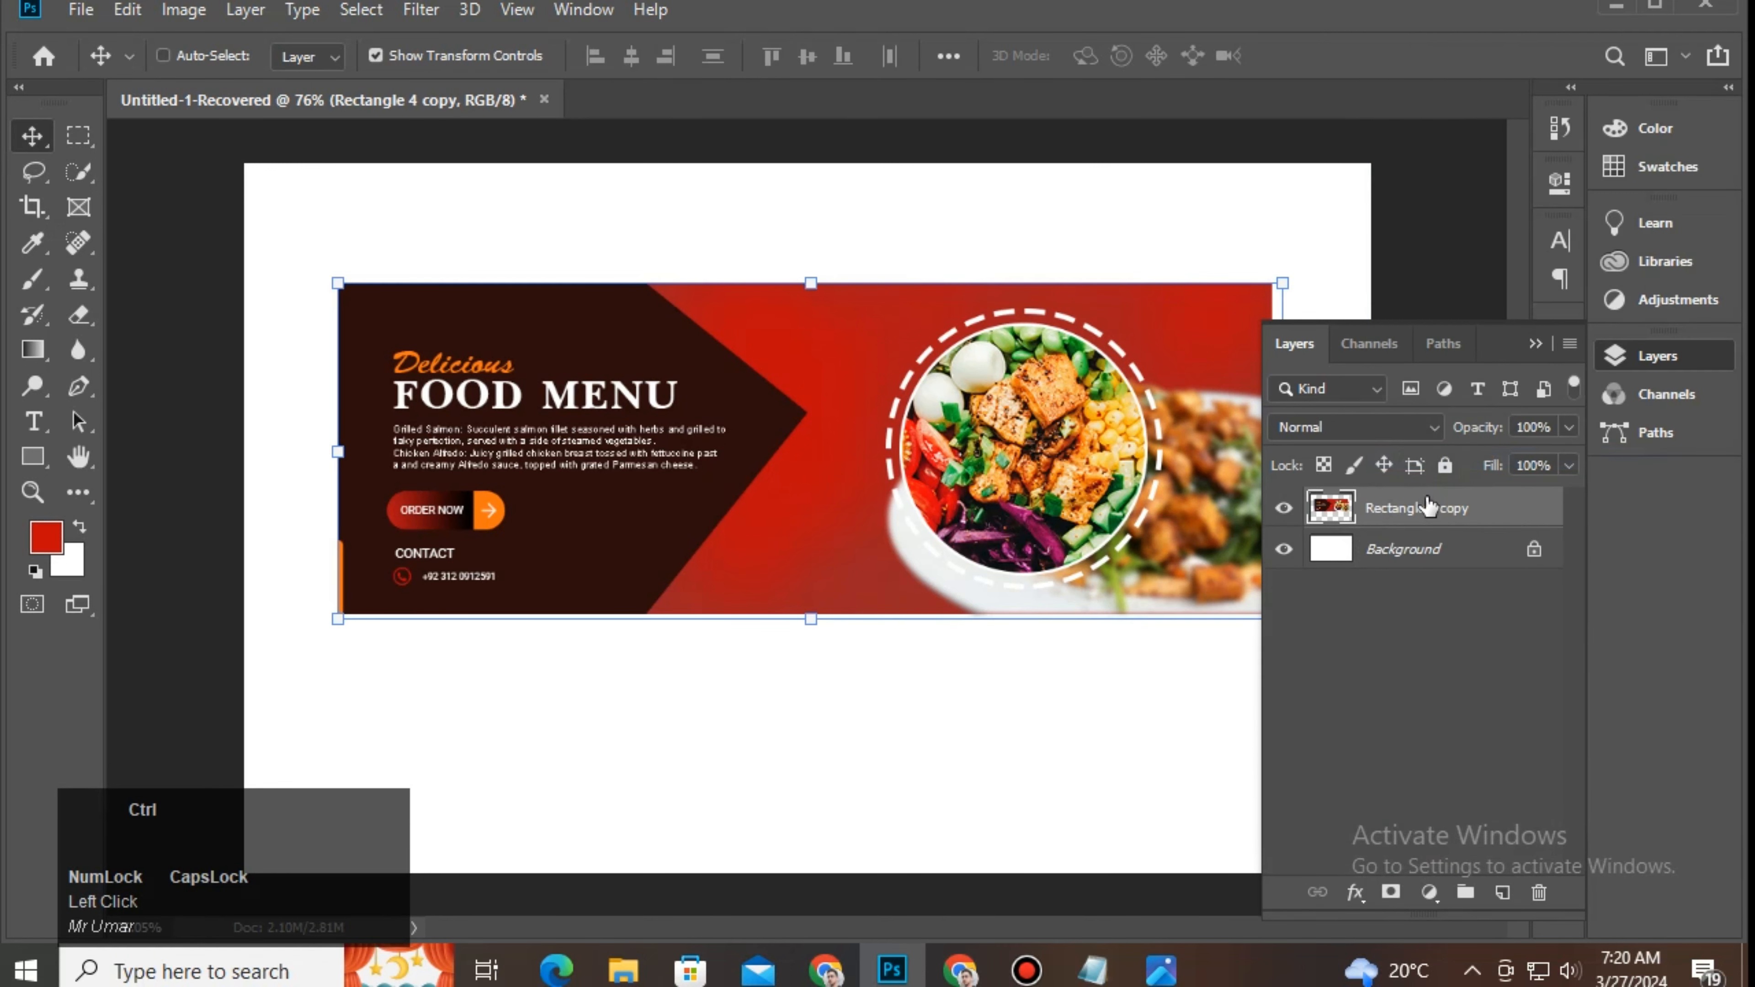
Step: Duplicate the merged banner with Ctrl+J and move the copy below the original
{"action": "left_click", "coordinate": [1171, 352]}
{"action": "key", "text": "ctrl+j"}
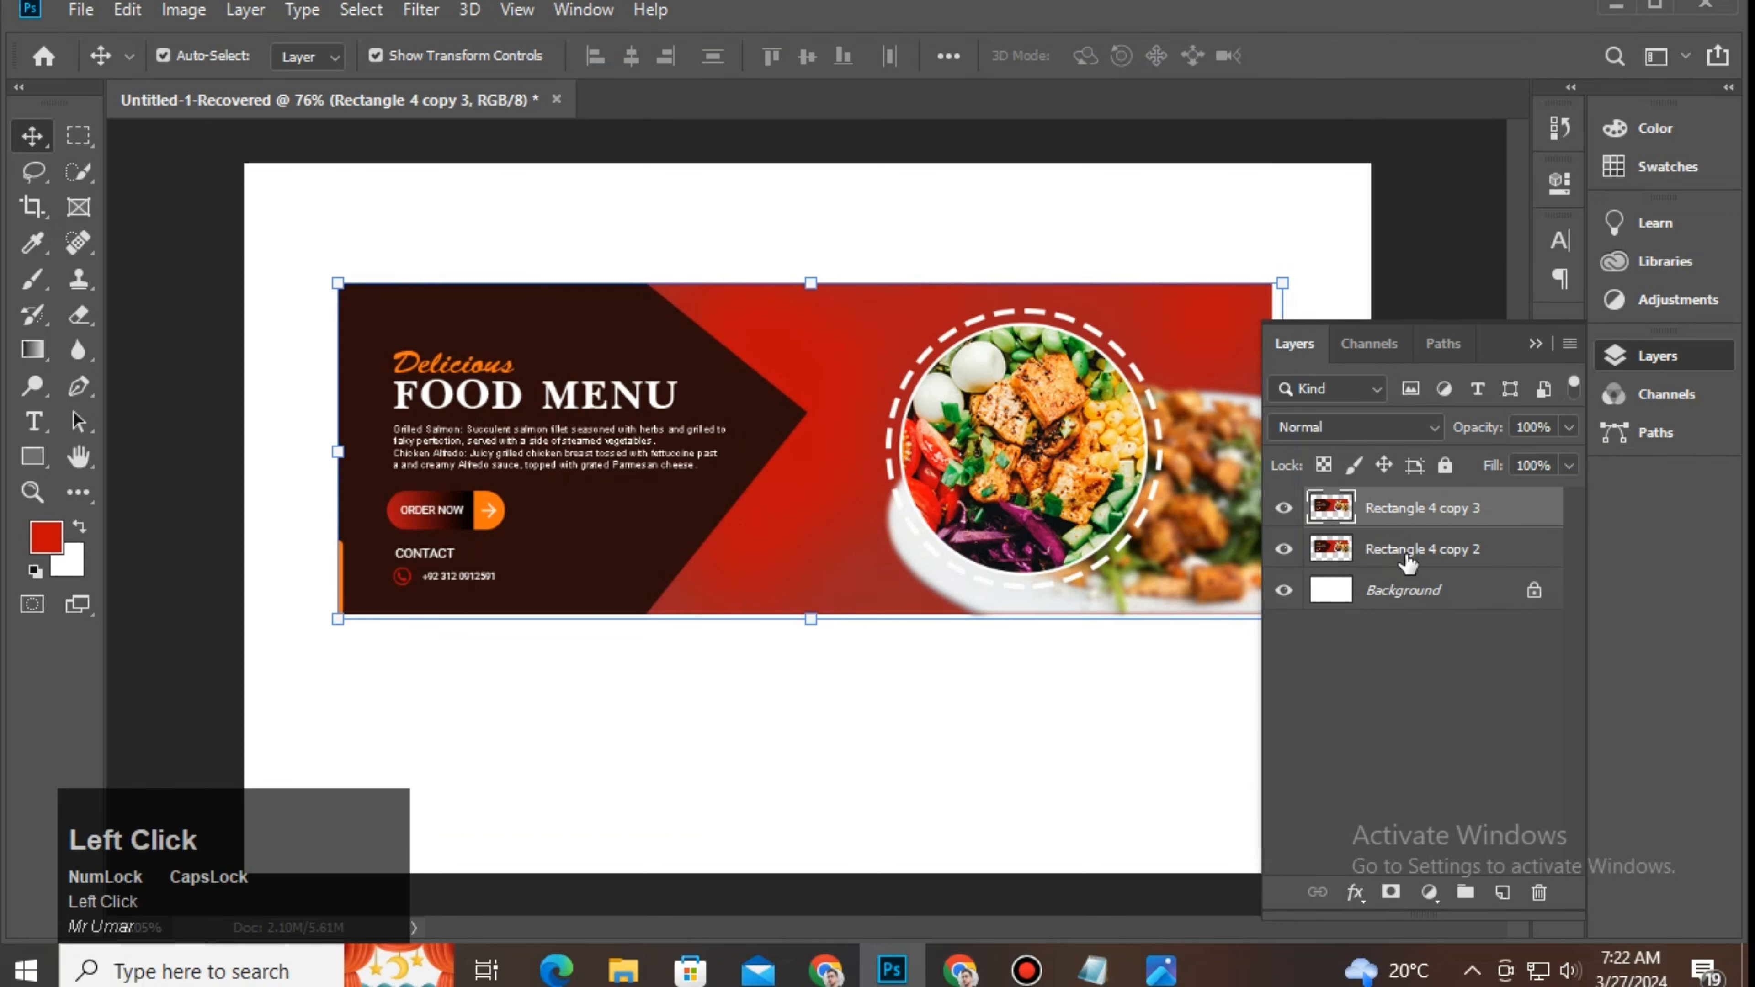
{"action": "left_click", "coordinate": [1408, 557]}
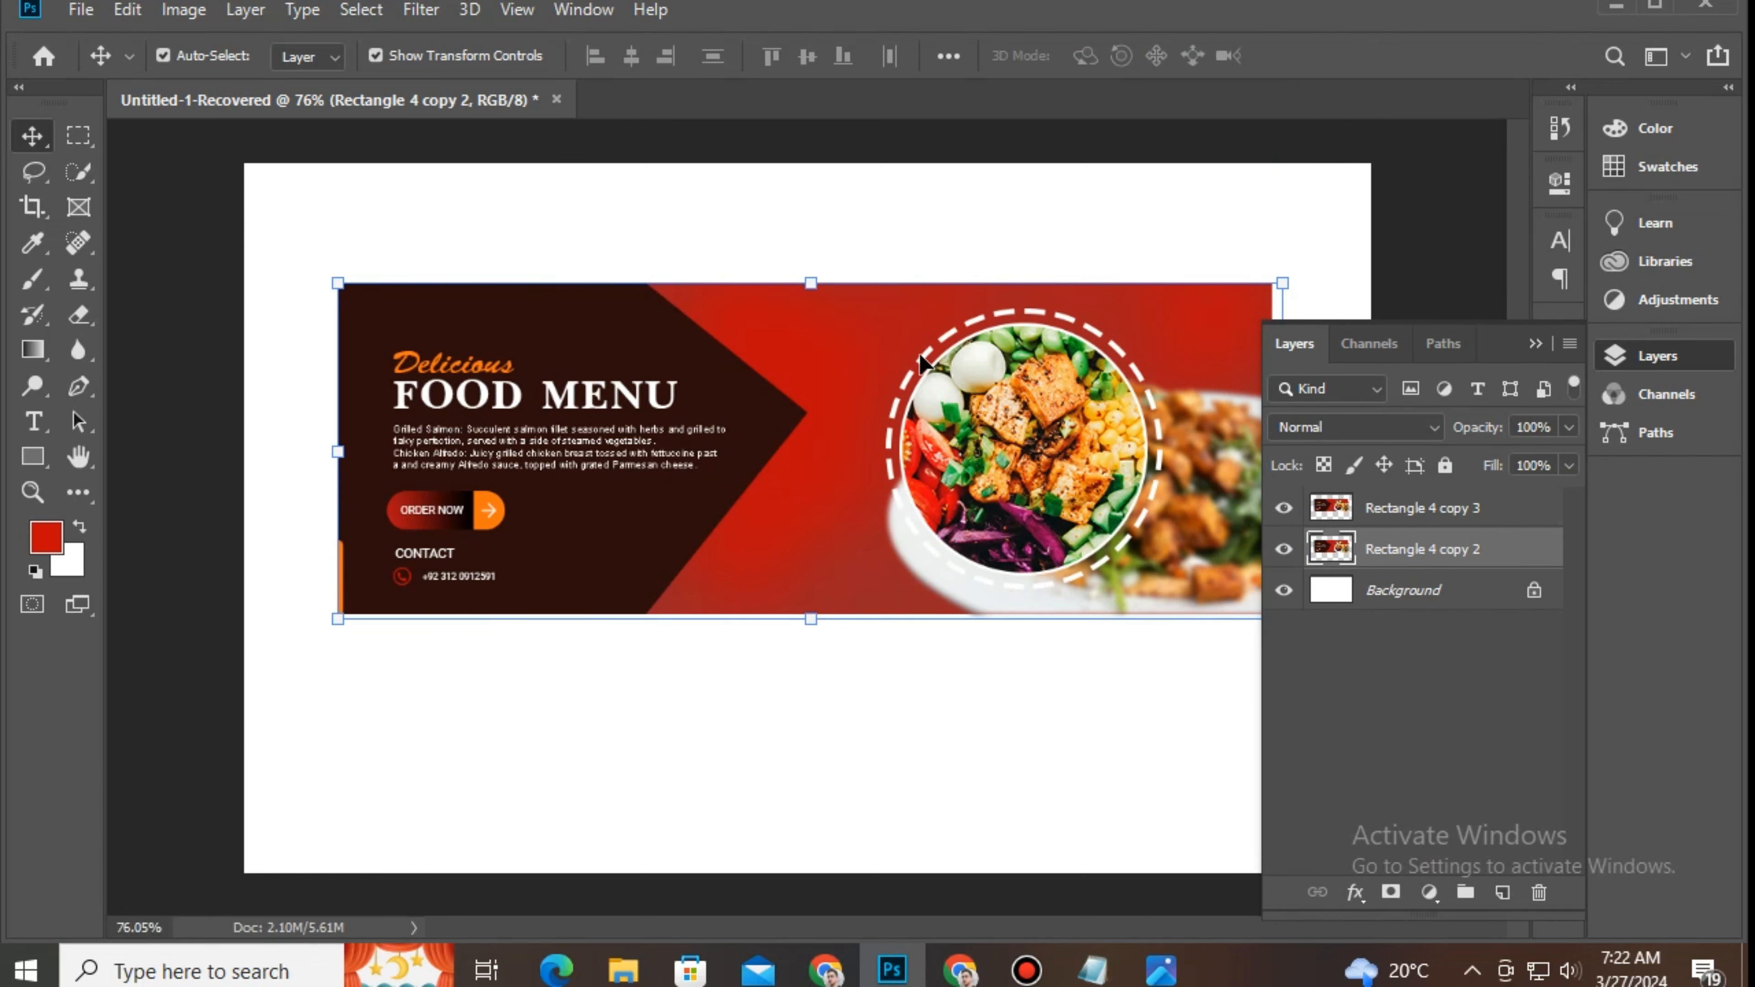
{"action": "key", "text": "Down"}
{"action": "key", "text": "Down"}
{"action": "key", "text": "Down"}
{"action": "key", "text": "Down"}
{"action": "key", "text": "Down"}
{"action": "key", "text": "Down"}
{"action": "key", "text": "Down"}
{"action": "key", "text": "Down"}
{"action": "key", "text": "Down"}
{"action": "key", "text": "Down"}
{"action": "key", "text": "Down"}
{"action": "key", "text": "Down"}
{"action": "key", "text": "Down"}
{"action": "key", "text": "Down"}
{"action": "key", "text": "Down"}
{"action": "key", "text": "Down"}
{"action": "key", "text": "Down"}
{"action": "key", "text": "Down"}
{"action": "key", "text": "Down"}
{"action": "key", "text": "Down"}
{"action": "key", "text": "Down"}
{"action": "key", "text": "Down"}
{"action": "key", "text": "Down"}
{"action": "key", "text": "Down"}
{"action": "key", "text": "Down"}
{"action": "key", "text": "Down"}
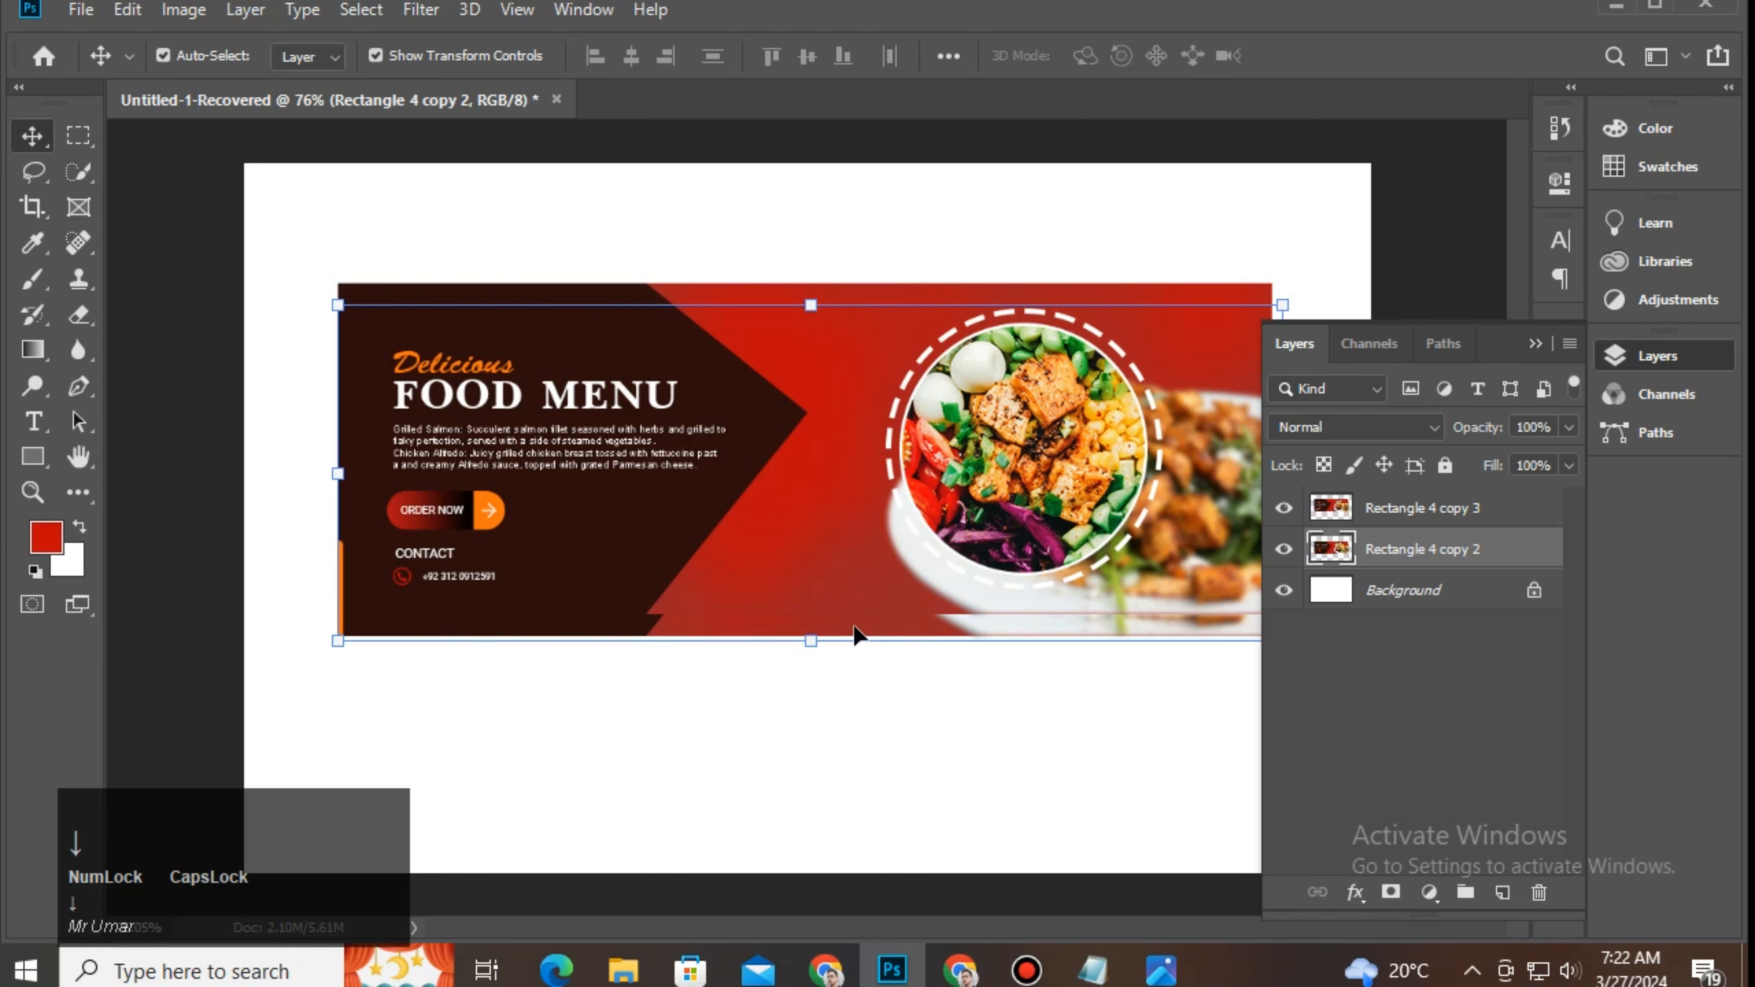
{"action": "left_click_drag", "start_coordinate": [855, 635], "coordinate": [857, 774]}
Step: Flip the lower copy vertically and butt it against the original banner's bottom edge
{"action": "left_click", "coordinate": [126, 10]}
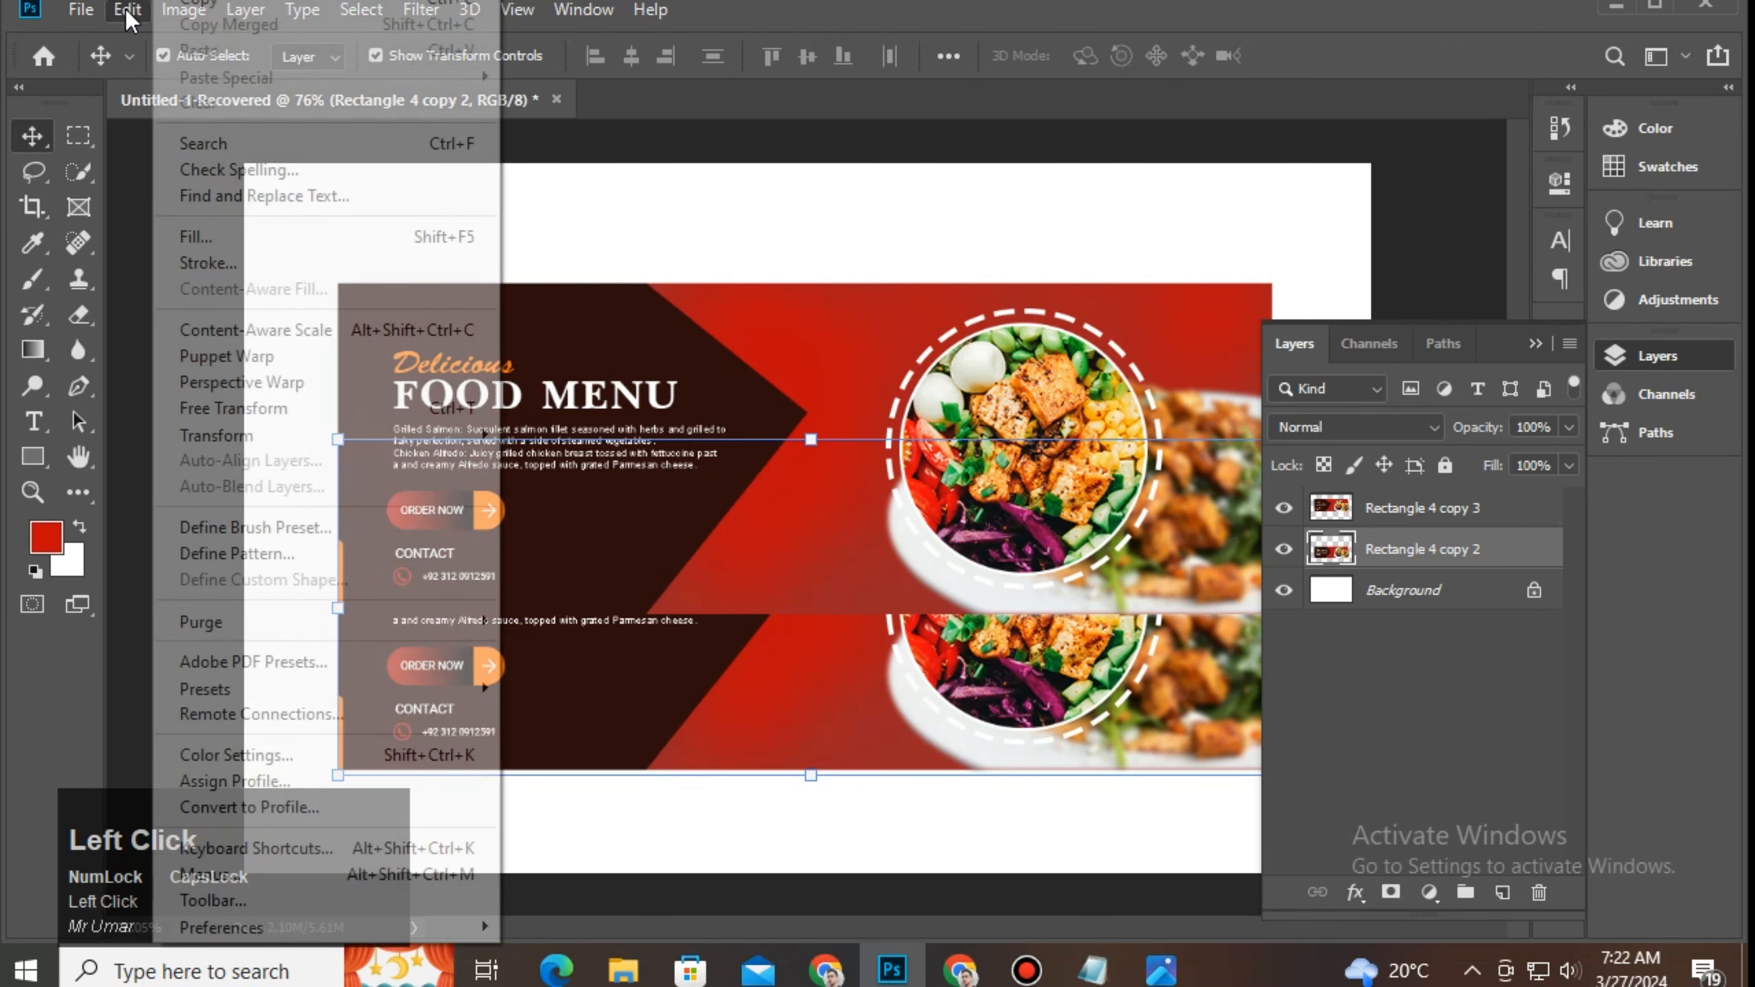
{"action": "mouse_move", "coordinate": [245, 436]}
{"action": "left_click", "coordinate": [598, 764]}
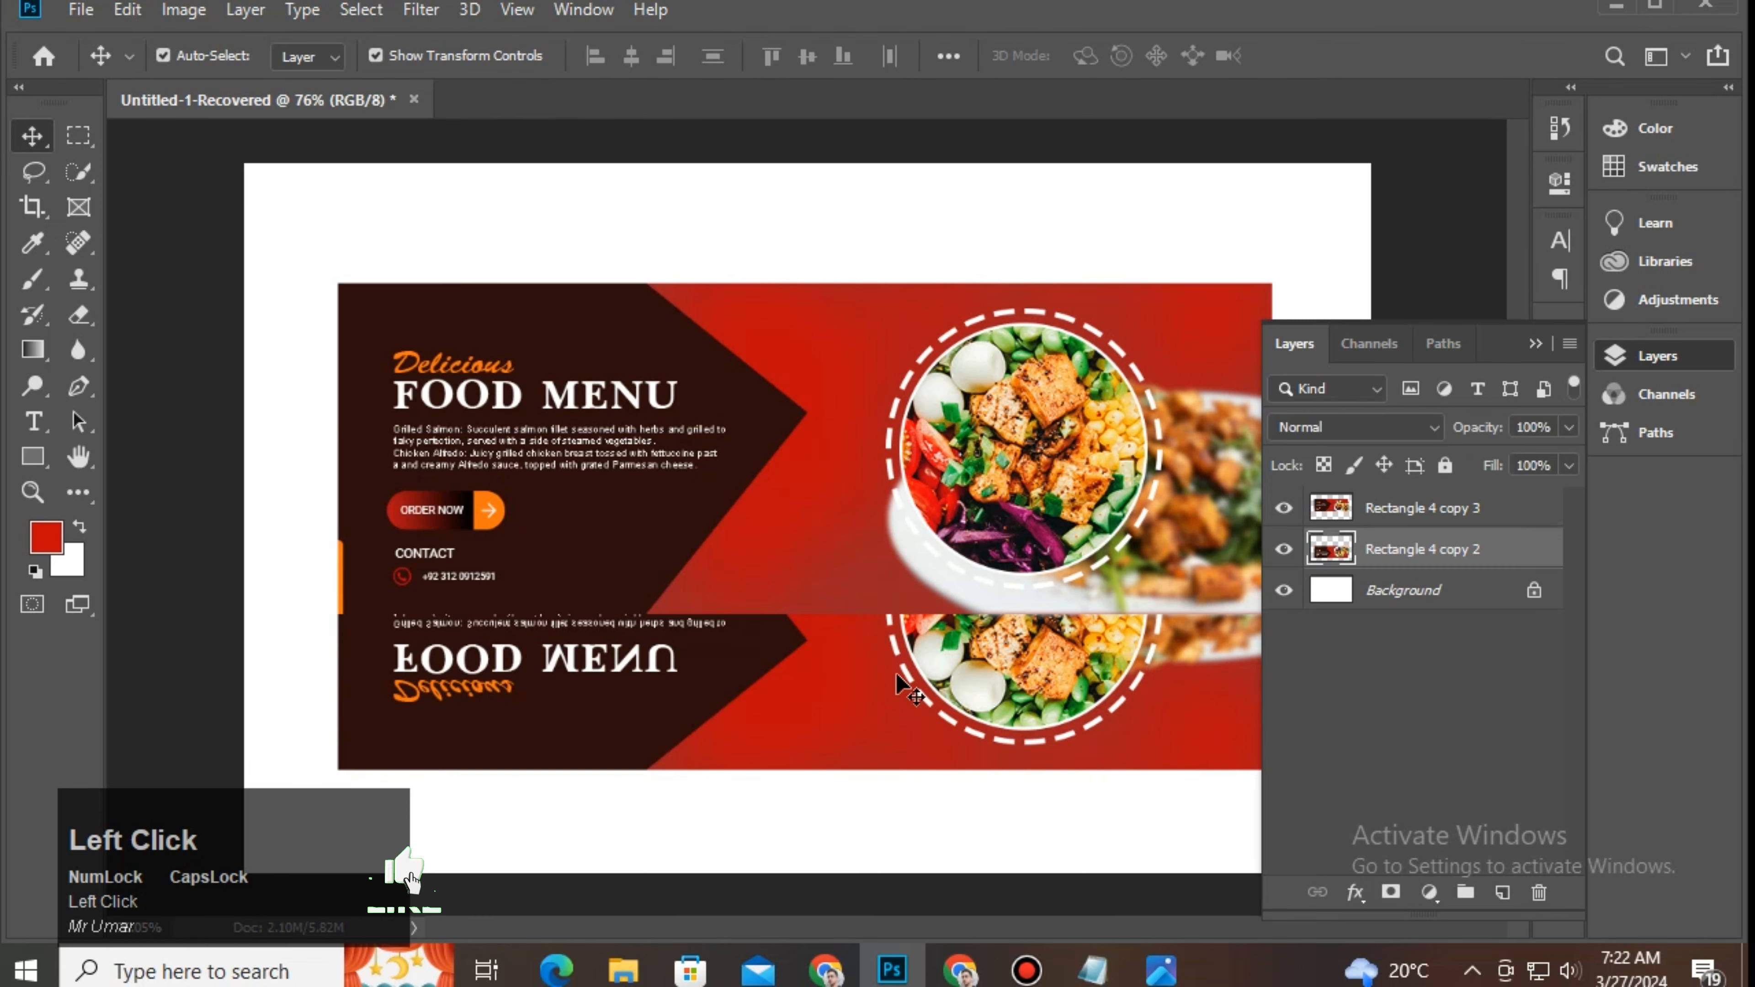
{"action": "left_click_drag", "start_coordinate": [950, 682], "coordinate": [936, 865]}
{"action": "left_click", "coordinate": [1531, 345]}
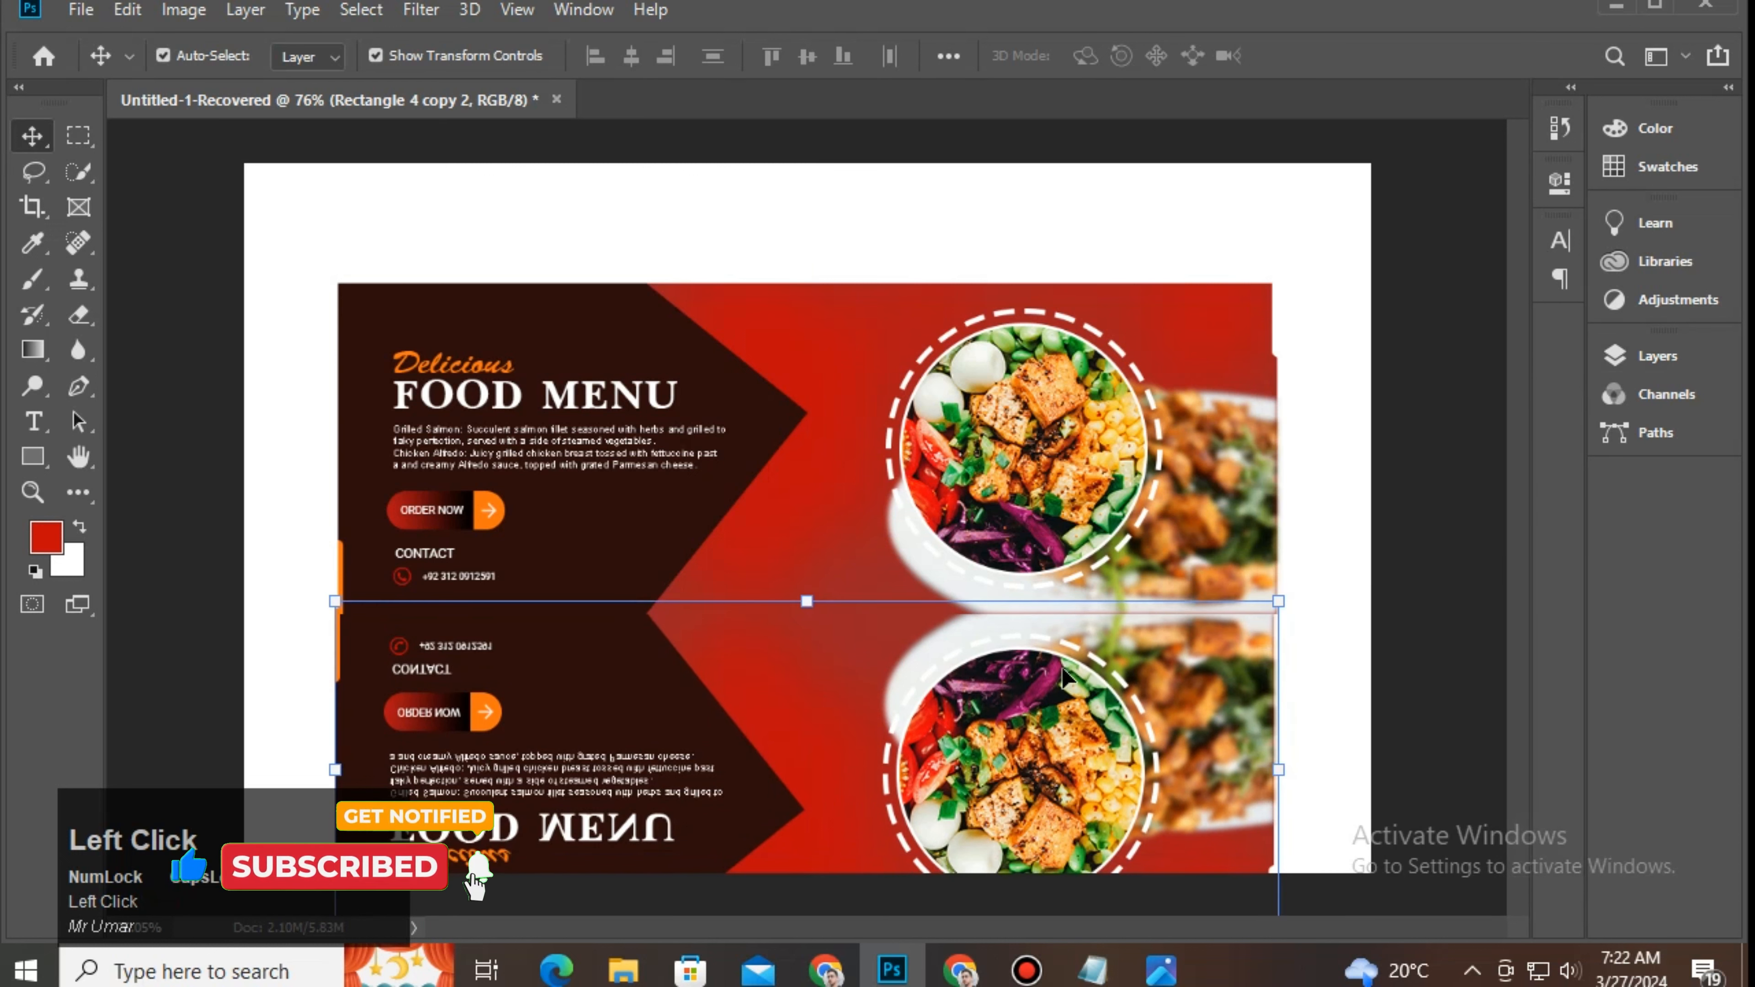
{"action": "left_click", "coordinate": [1286, 522]}
{"action": "left_click", "coordinate": [738, 684]}
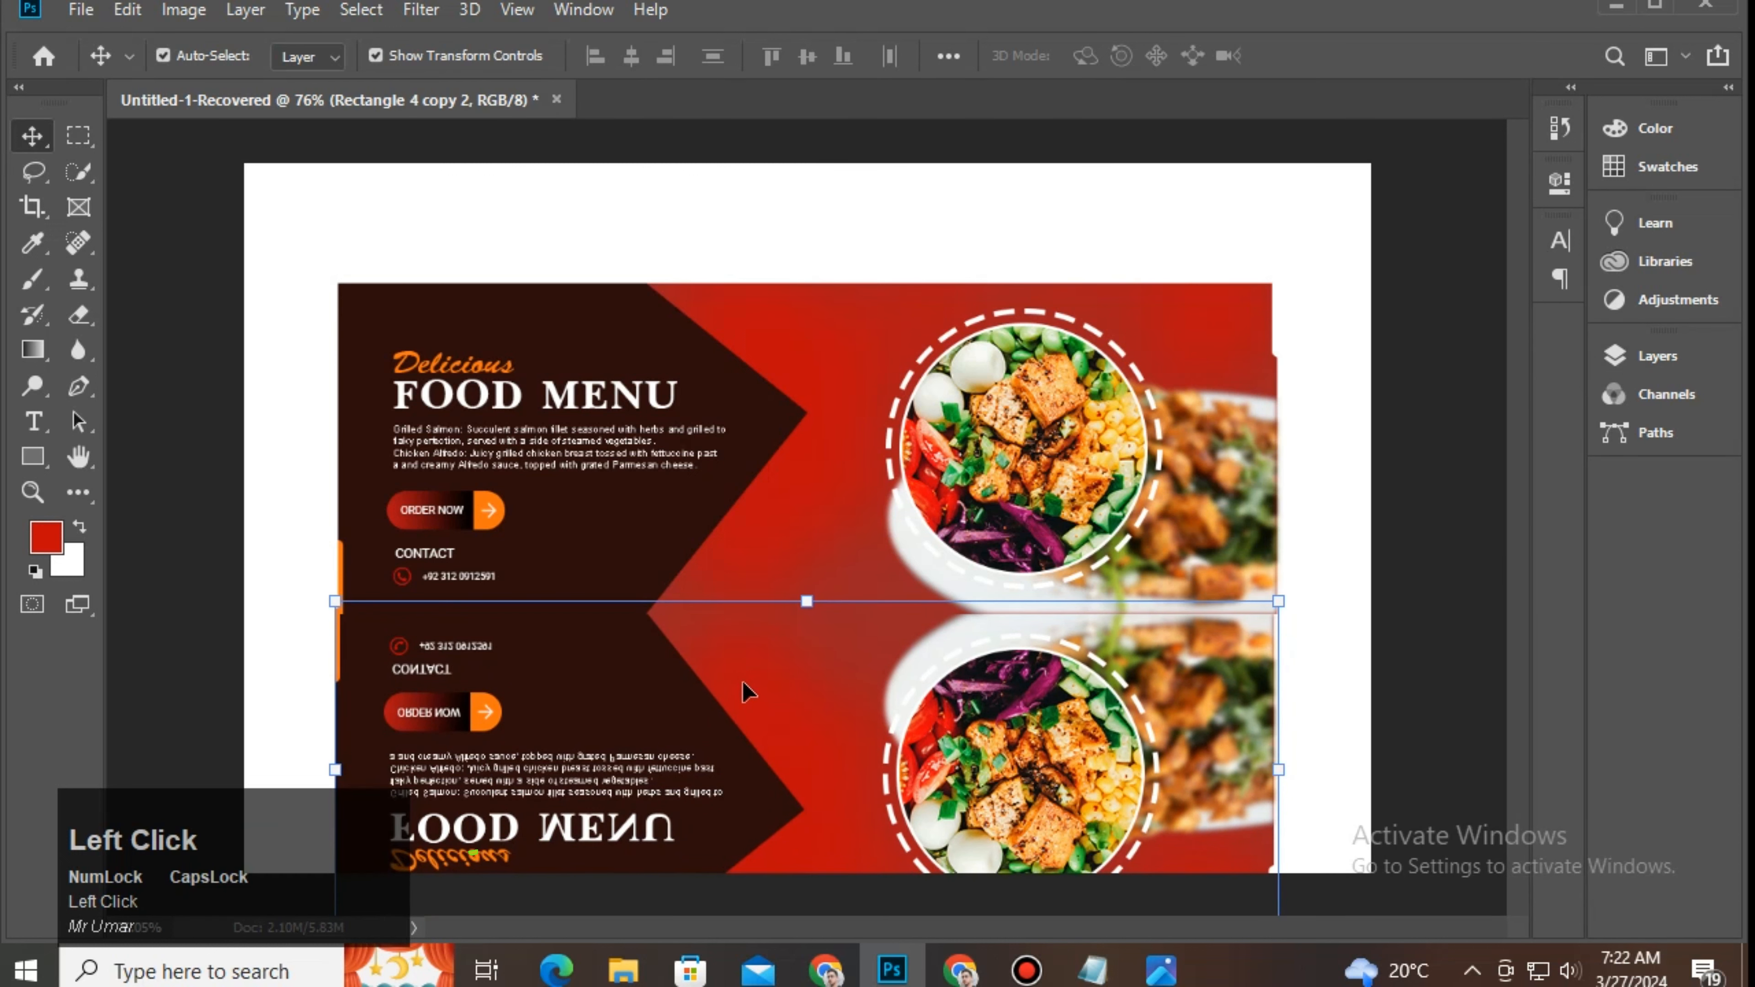
{"action": "key", "text": "Down"}
{"action": "key", "text": "Down"}
{"action": "key", "text": "Down"}
{"action": "key", "text": "Up"}
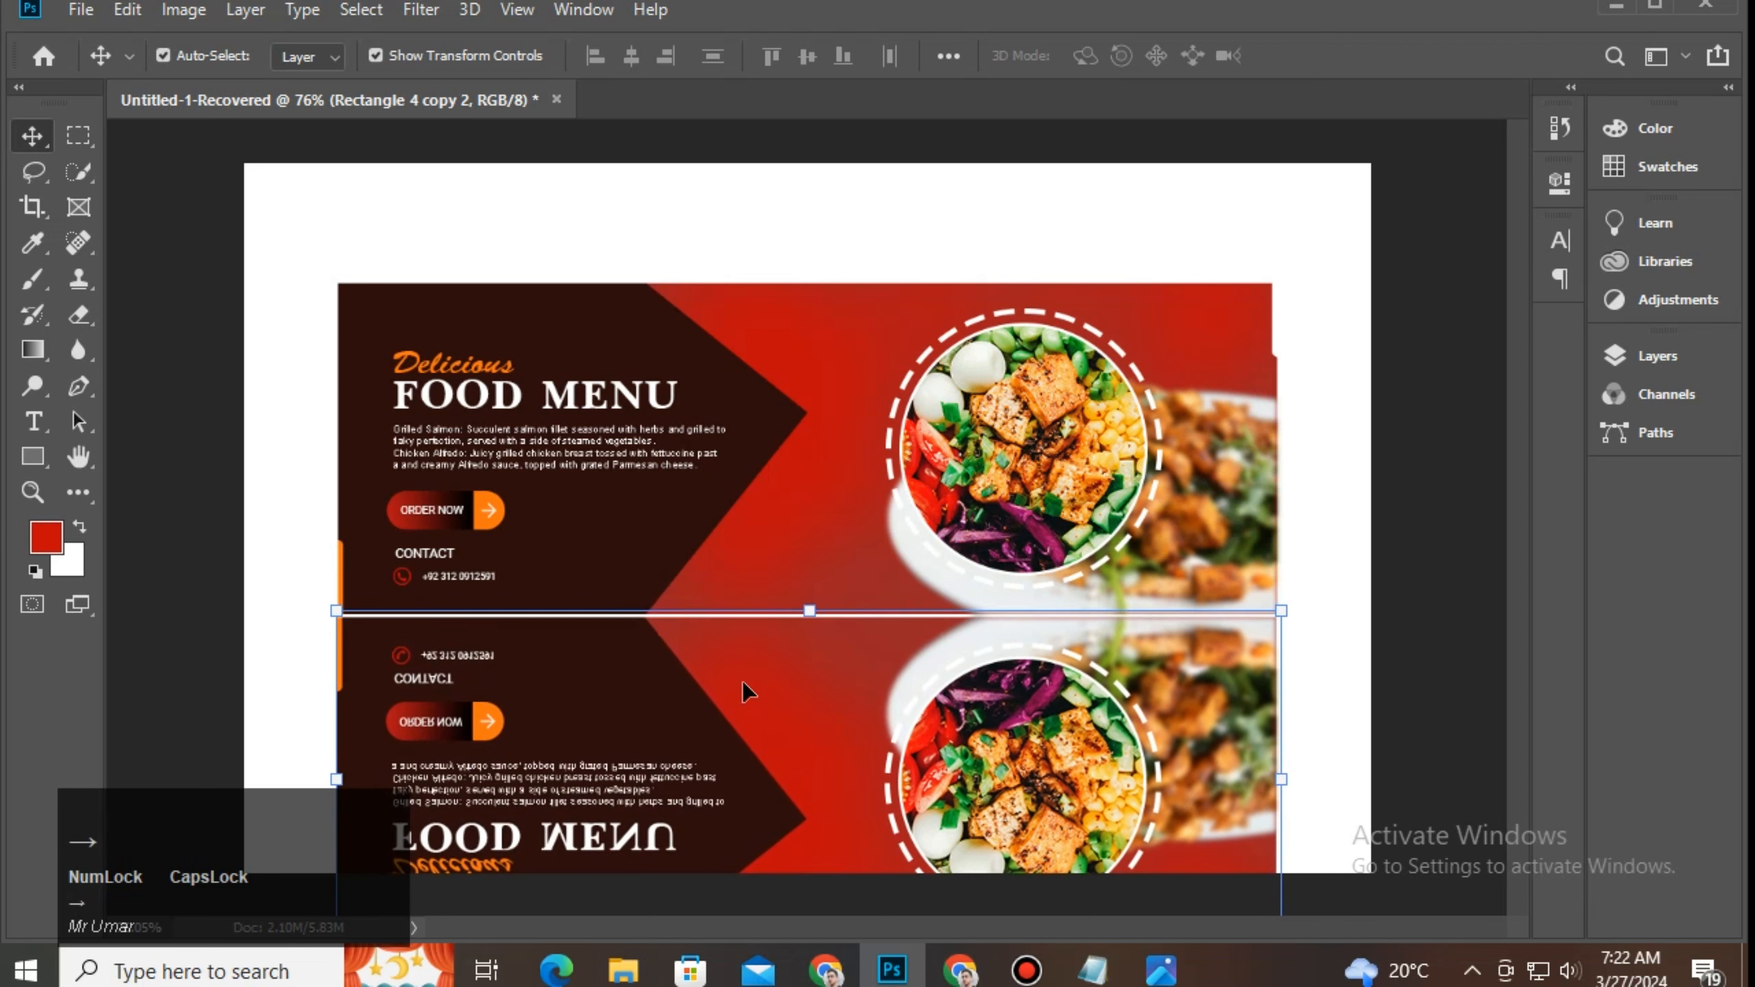
Step: Select the mirrored copy, Rectangle 4 copy 2, and show the Layers panel
{"action": "left_click", "coordinate": [744, 255]}
{"action": "left_click", "coordinate": [588, 674]}
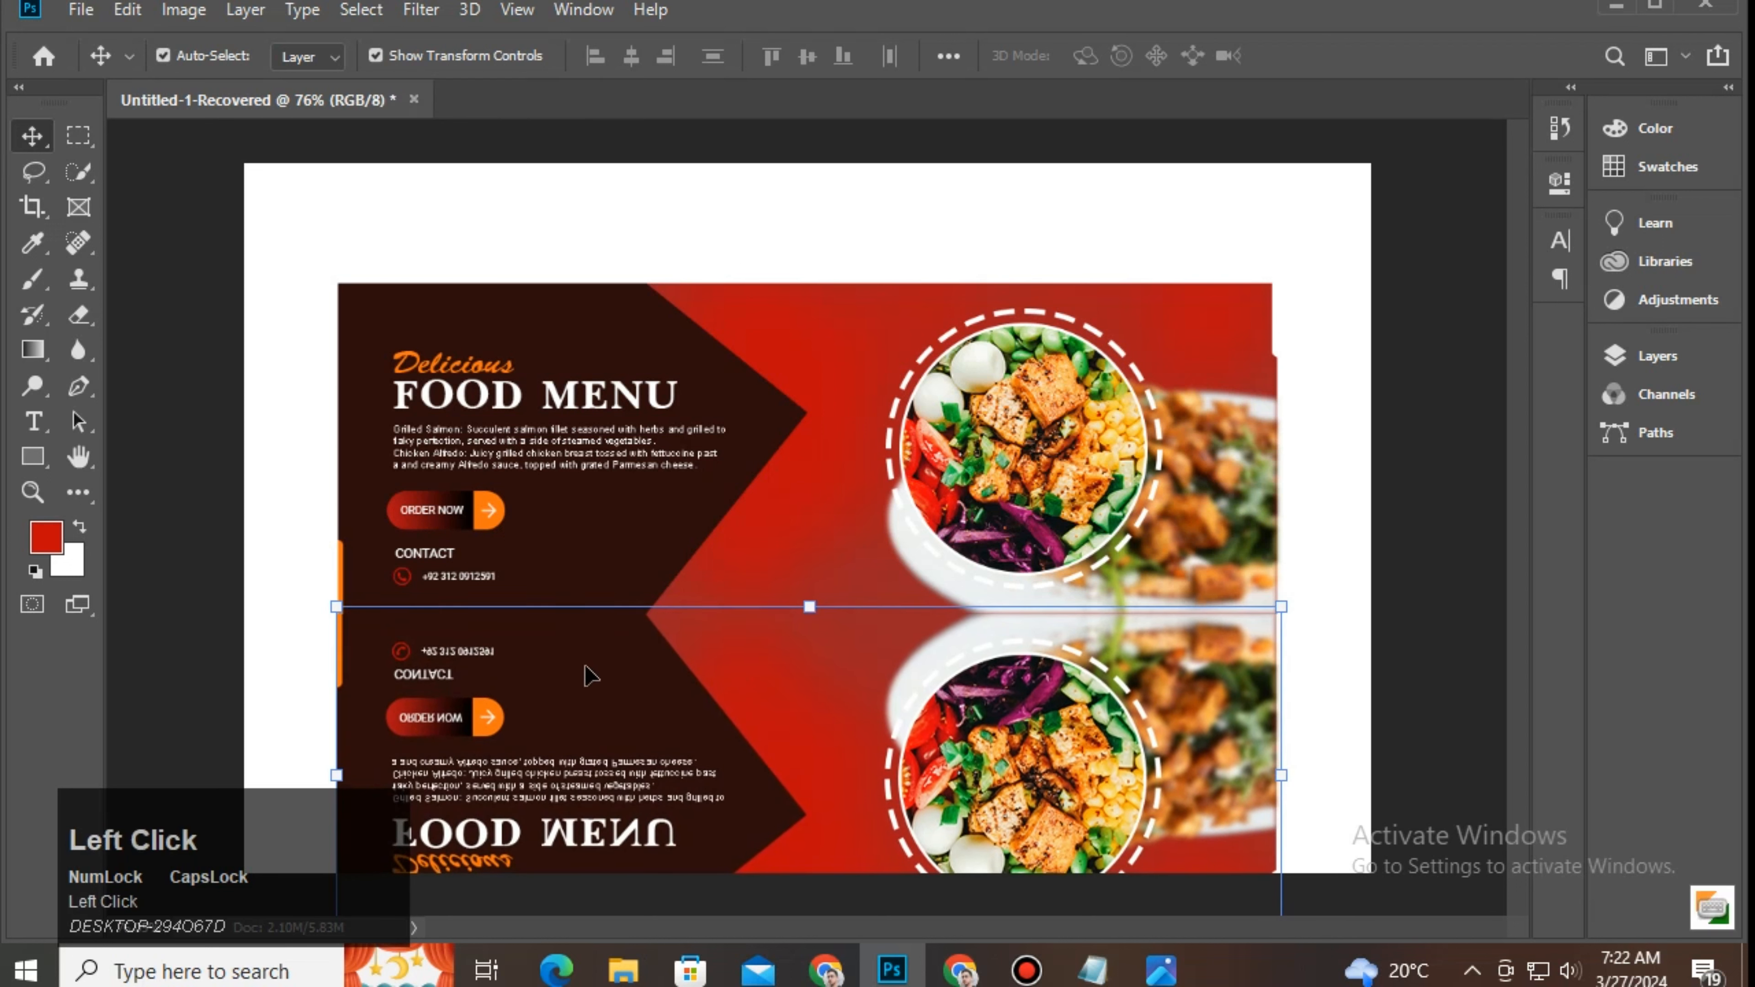
{"action": "left_click", "coordinate": [699, 293]}
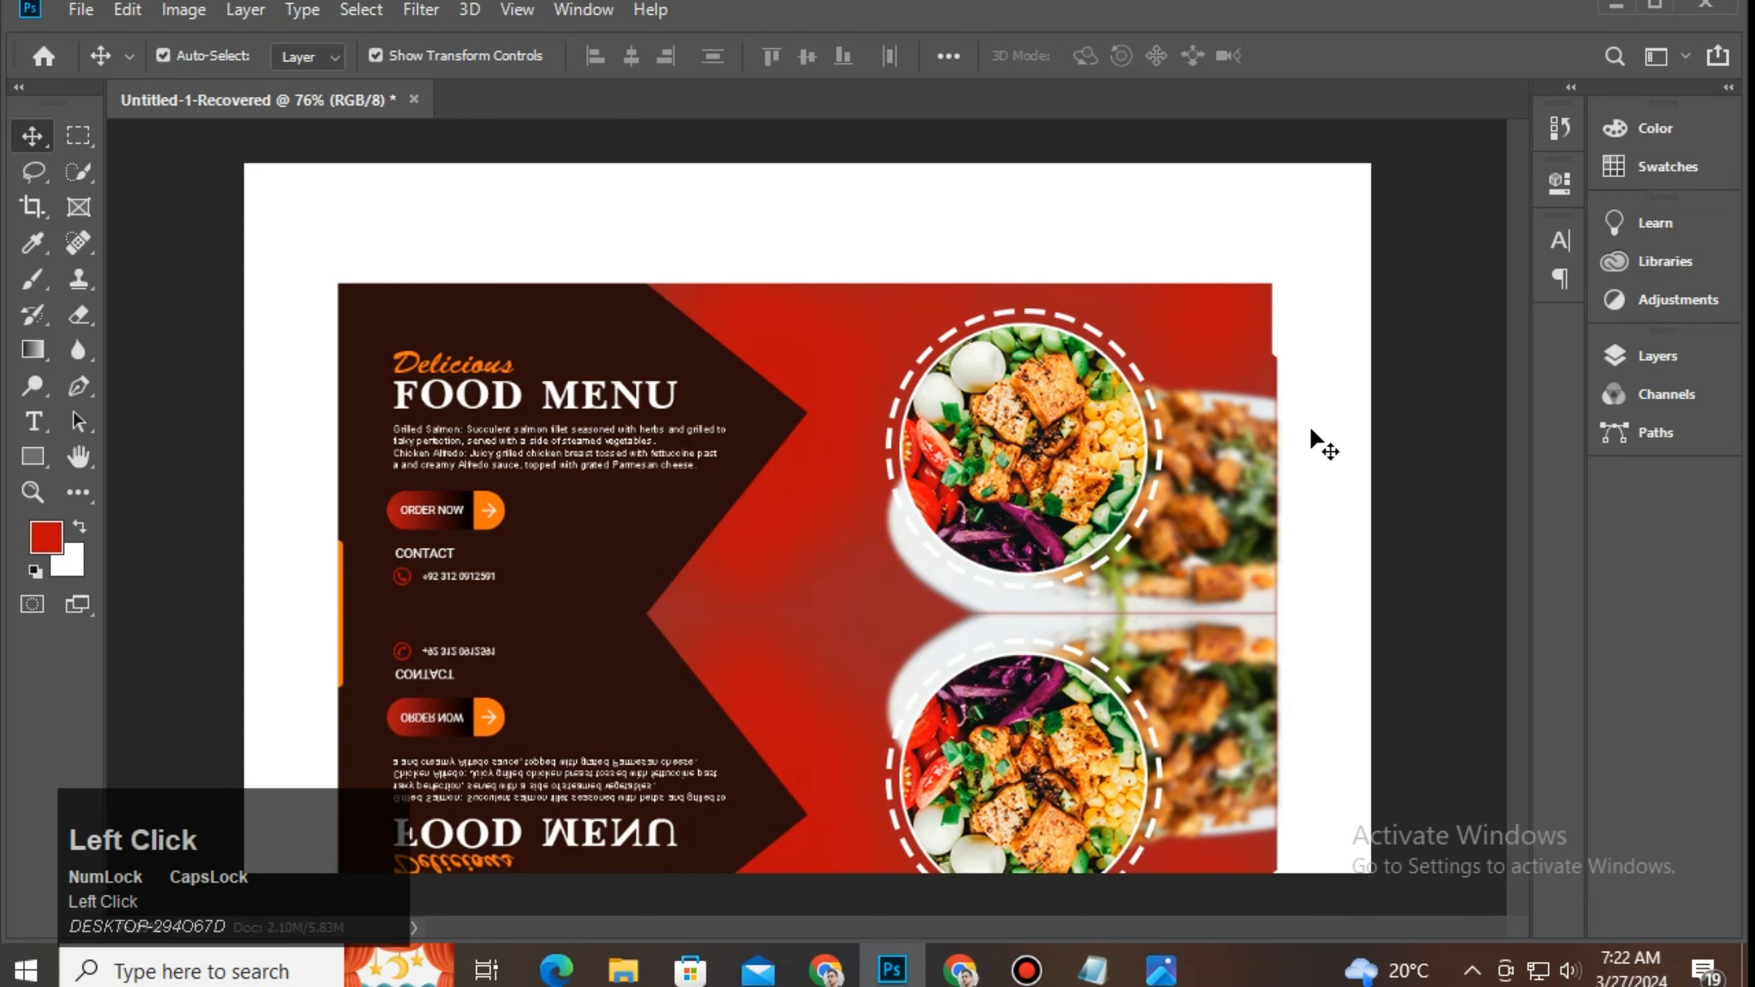
{"action": "left_click", "coordinate": [919, 755]}
{"action": "left_click", "coordinate": [1657, 355]}
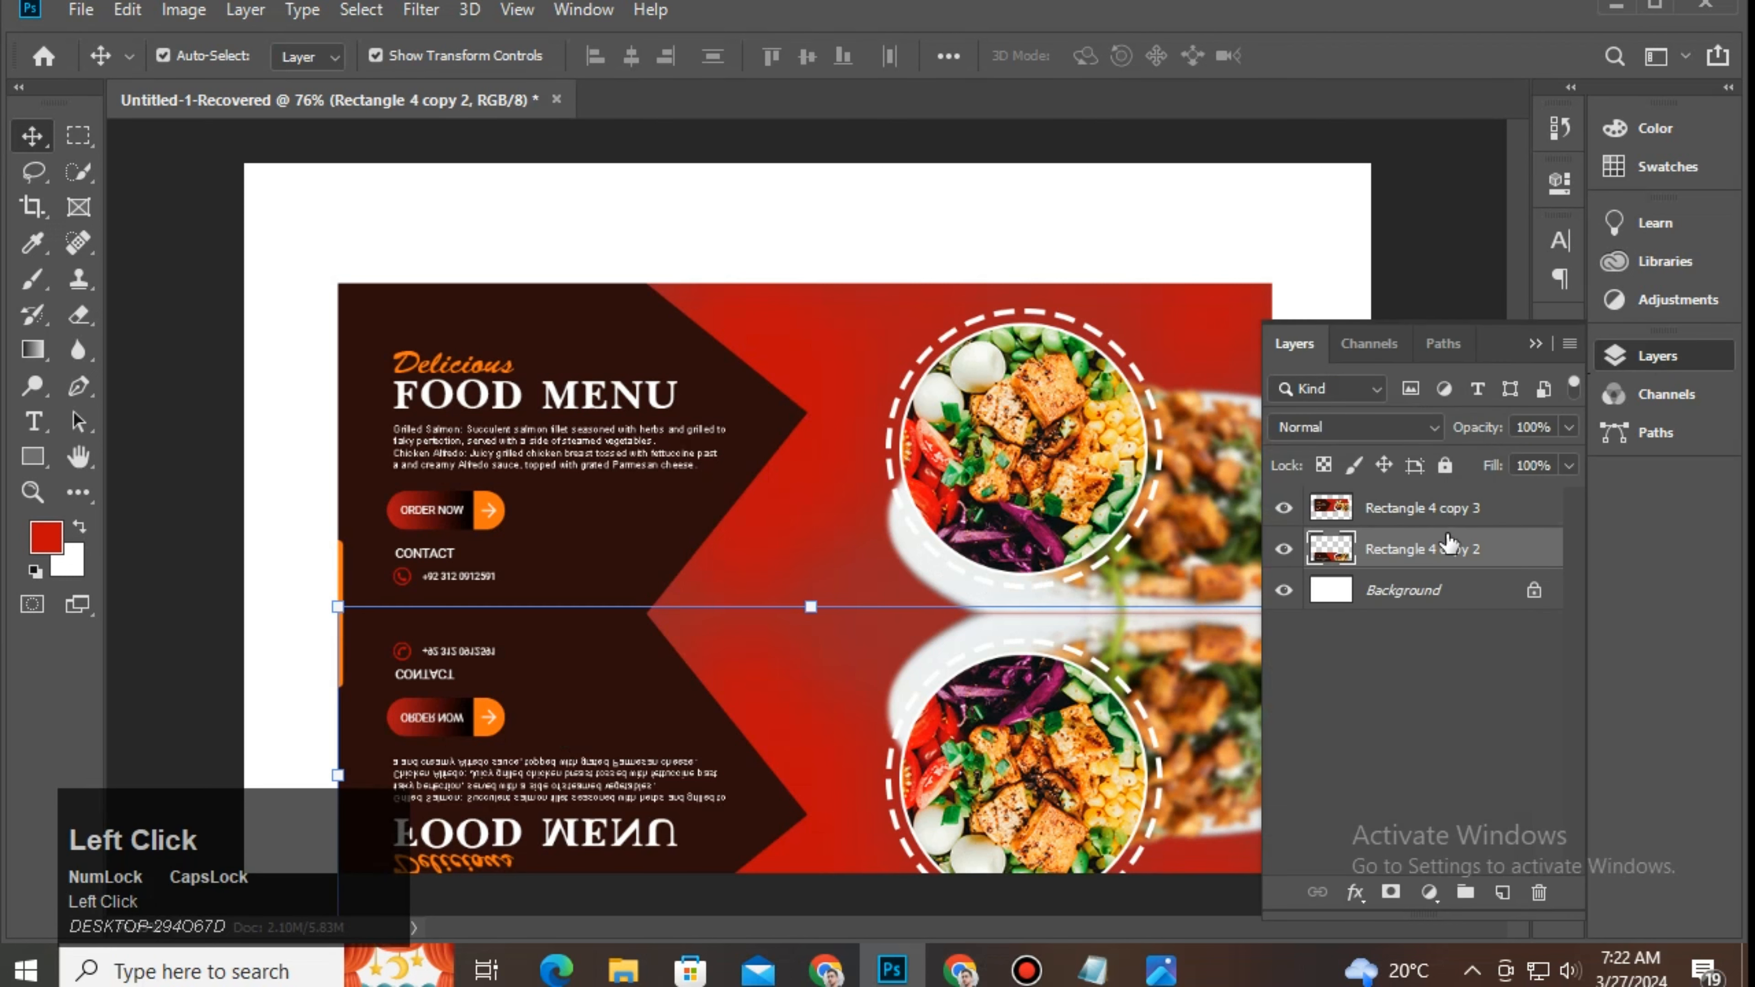
Step: Add an inverted layer mask to Rectangle 4 copy 2 and drag a gradient fading it downward
{"action": "left_click", "coordinate": [1390, 893]}
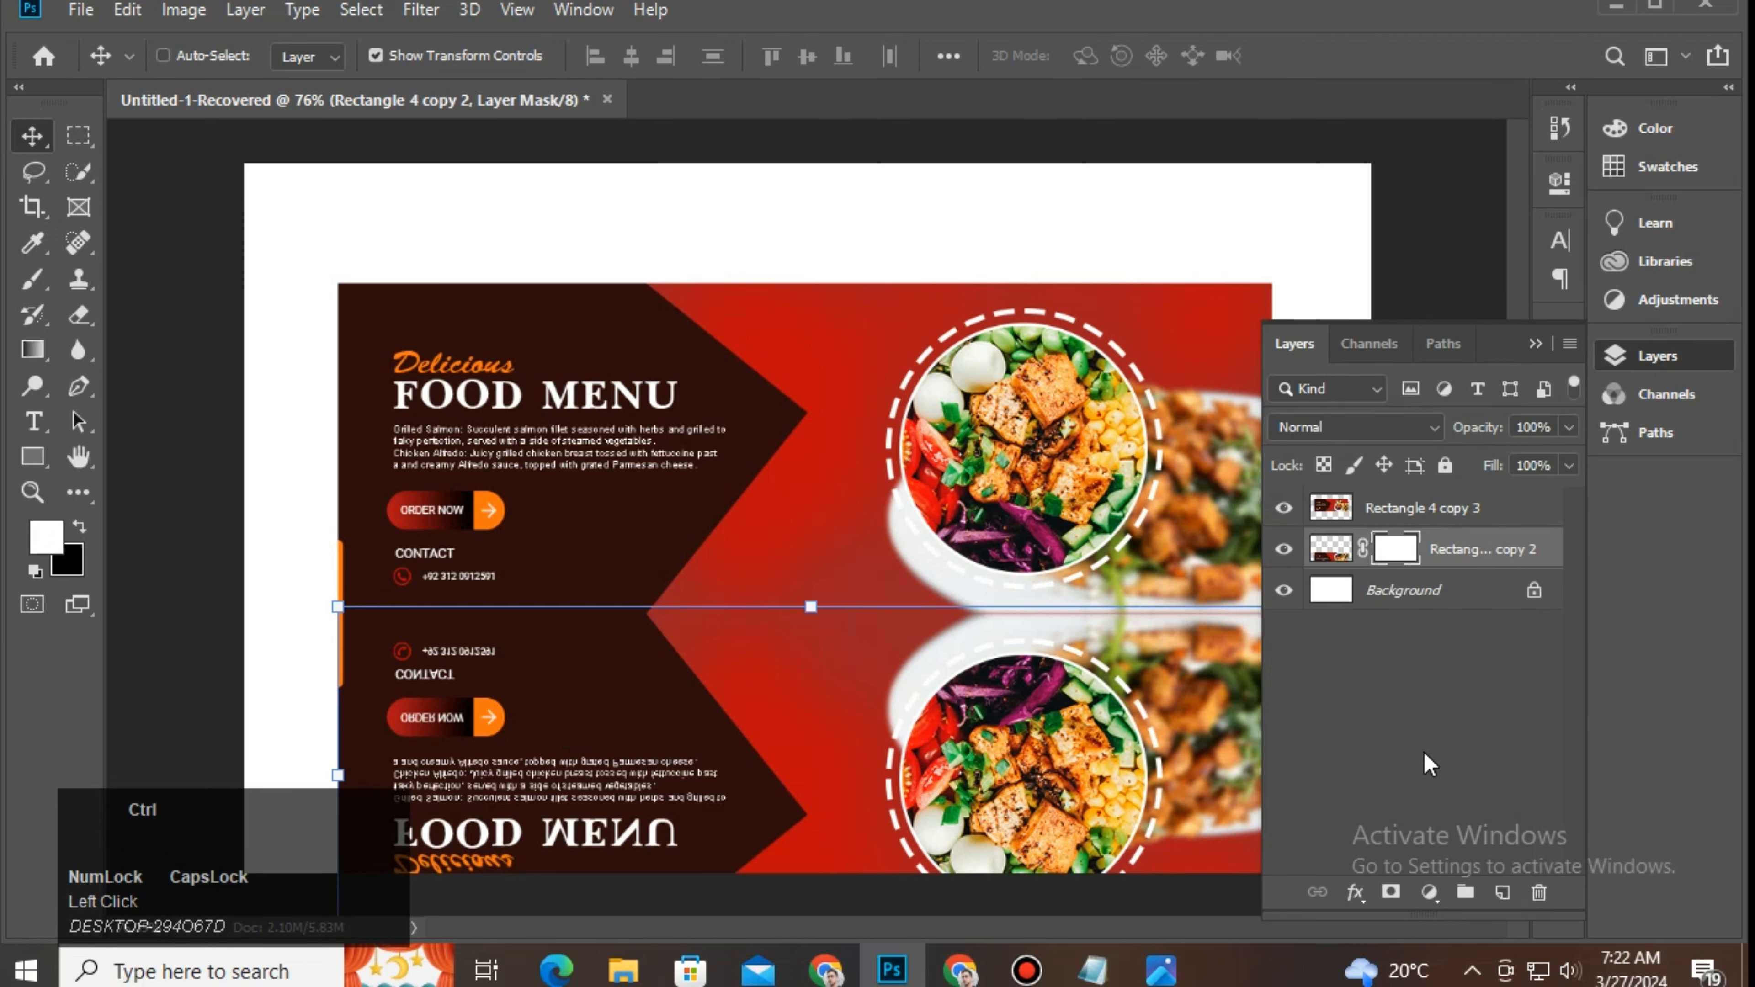
{"action": "key", "text": "ctrl+i"}
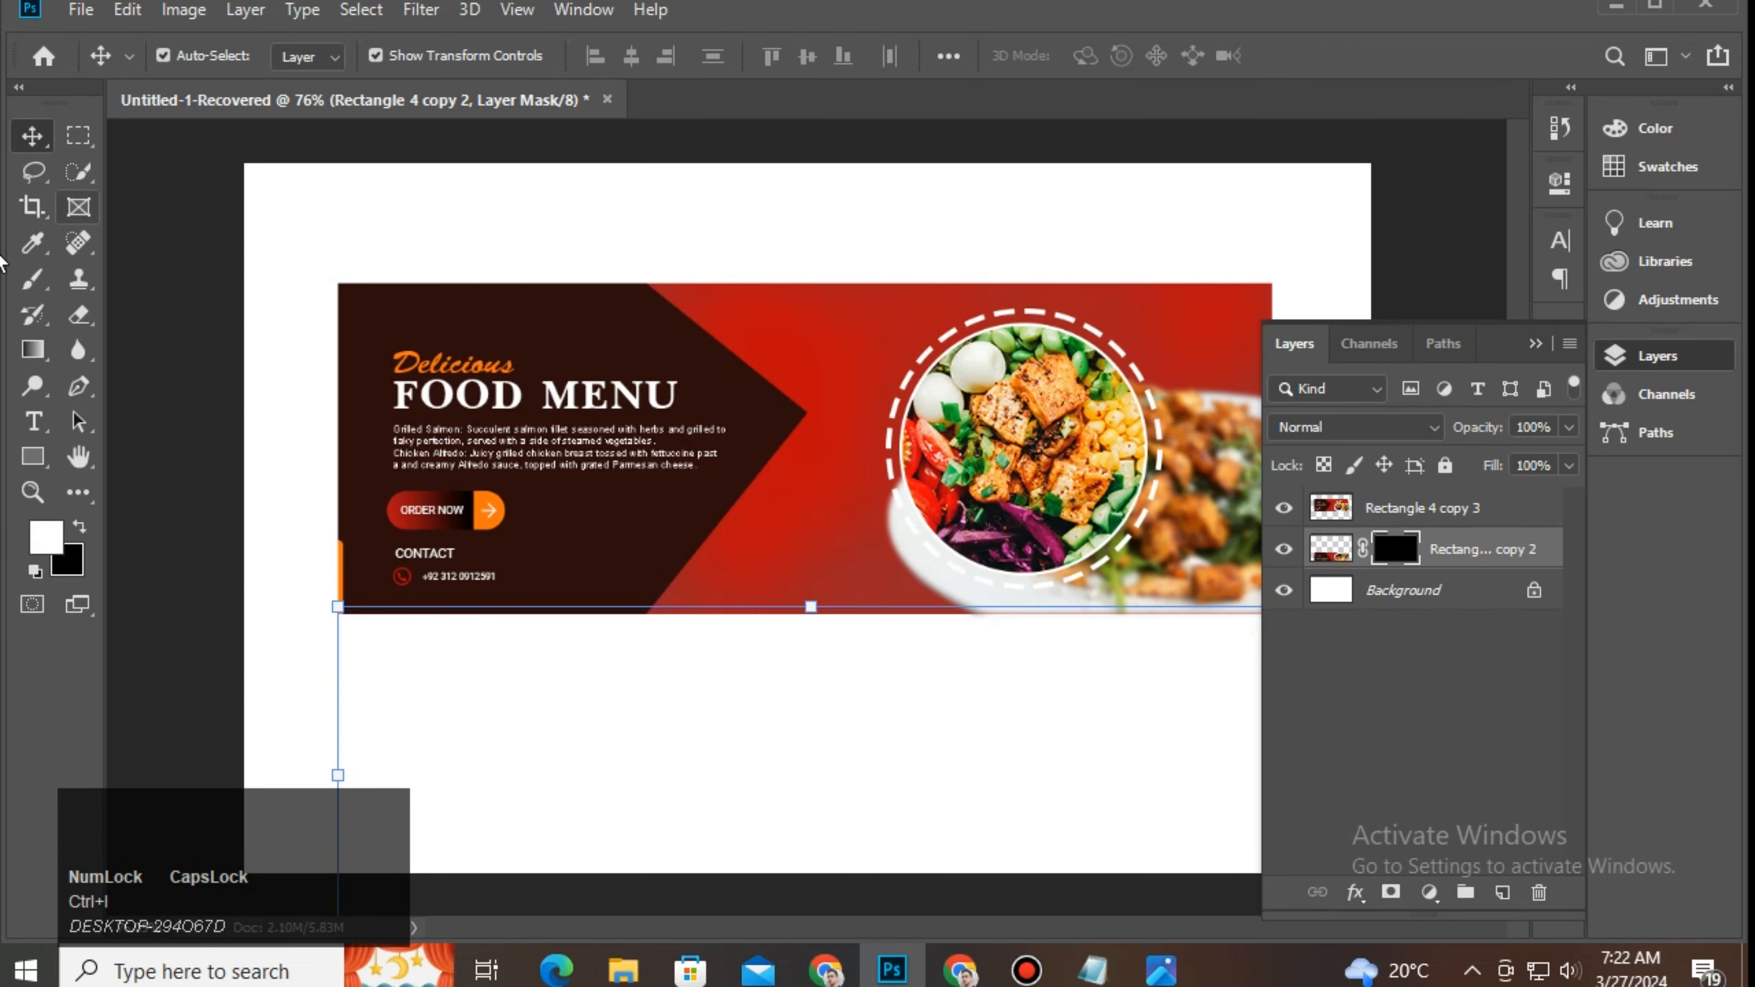
{"action": "left_click", "coordinate": [32, 349]}
{"action": "key", "text": "ctrl+space"}
{"action": "left_click_drag", "start_coordinate": [1058, 466], "coordinate": [917, 325]}
{"action": "left_click_drag", "start_coordinate": [913, 254], "coordinate": [794, 951]}
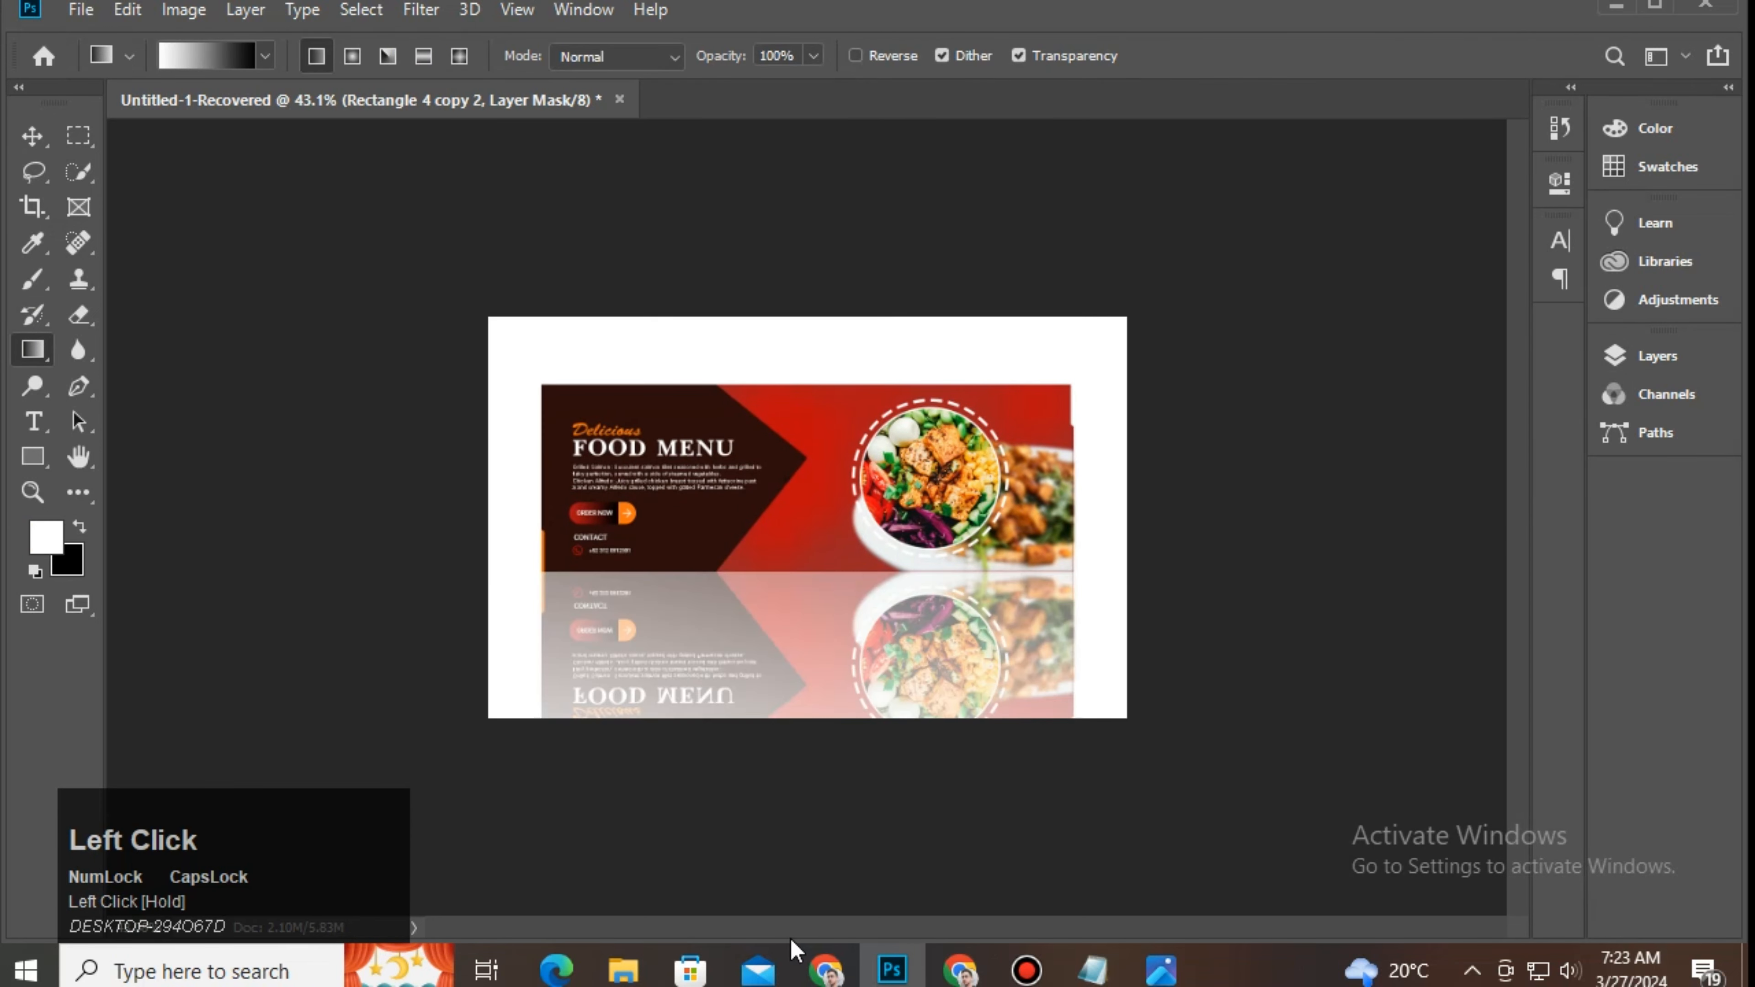
{"action": "key", "text": "ctrl+space"}
{"action": "left_click_drag", "start_coordinate": [816, 605], "coordinate": [893, 451]}
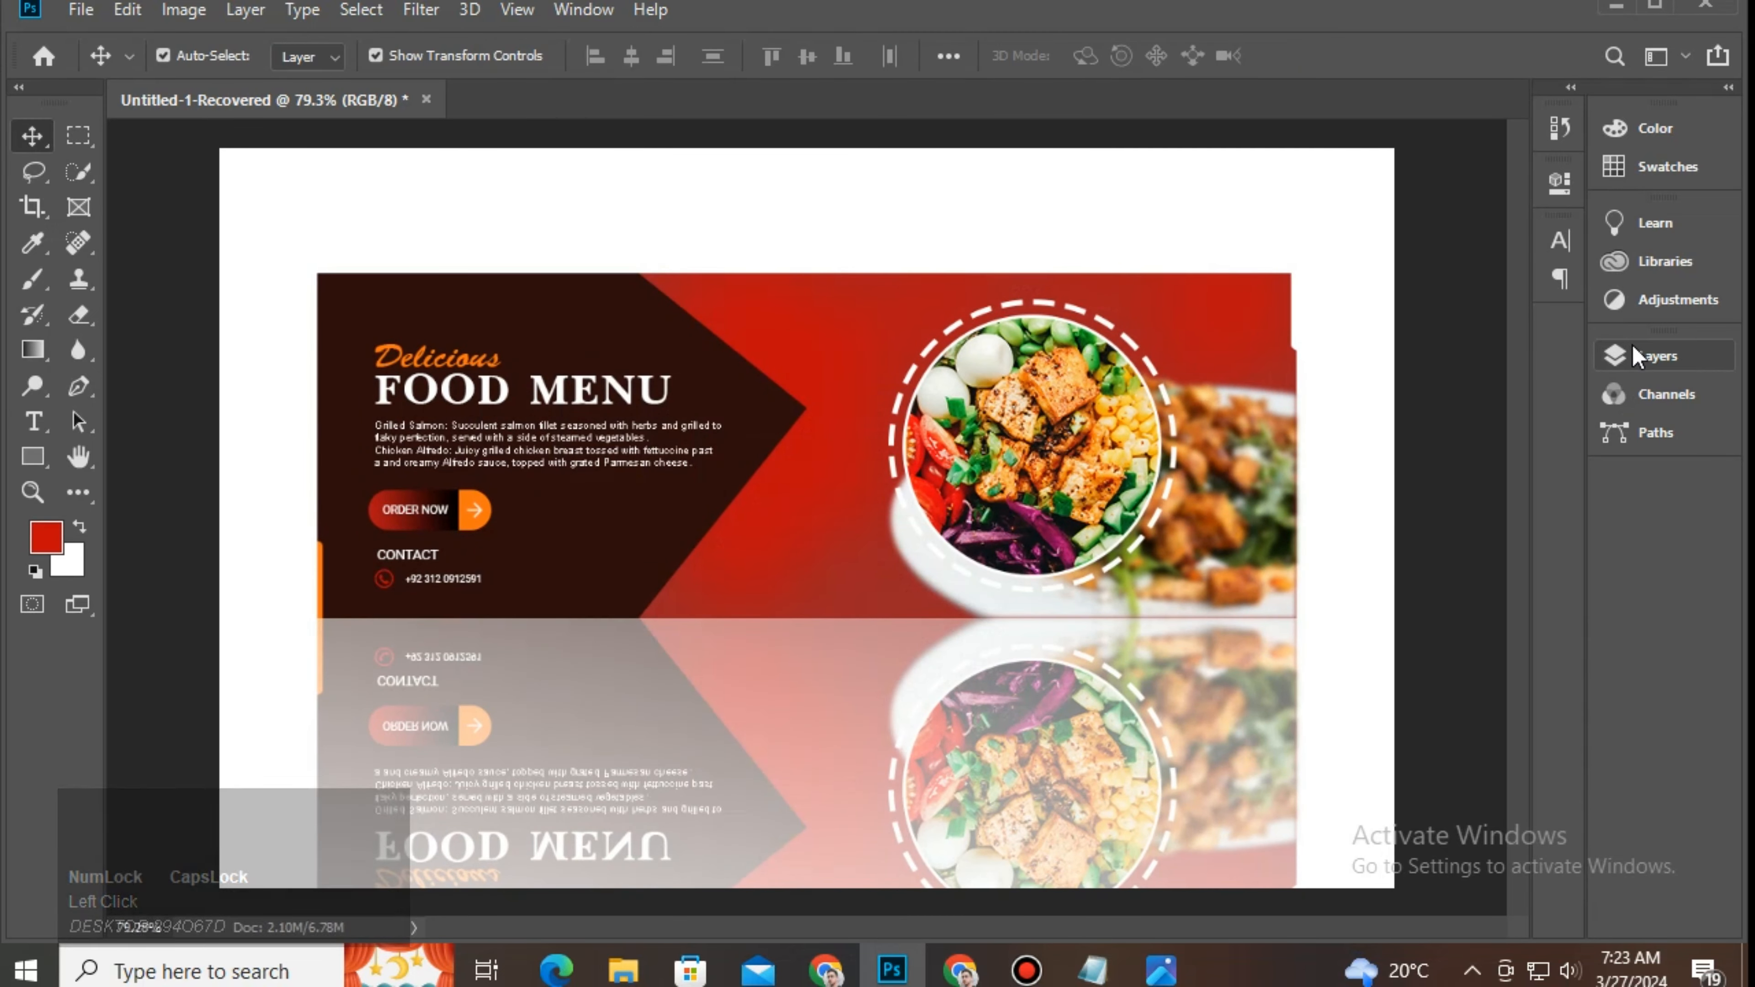
Step: Add a Solid Color fill layer and move it beneath the banner layers
{"action": "left_click", "coordinate": [1634, 356]}
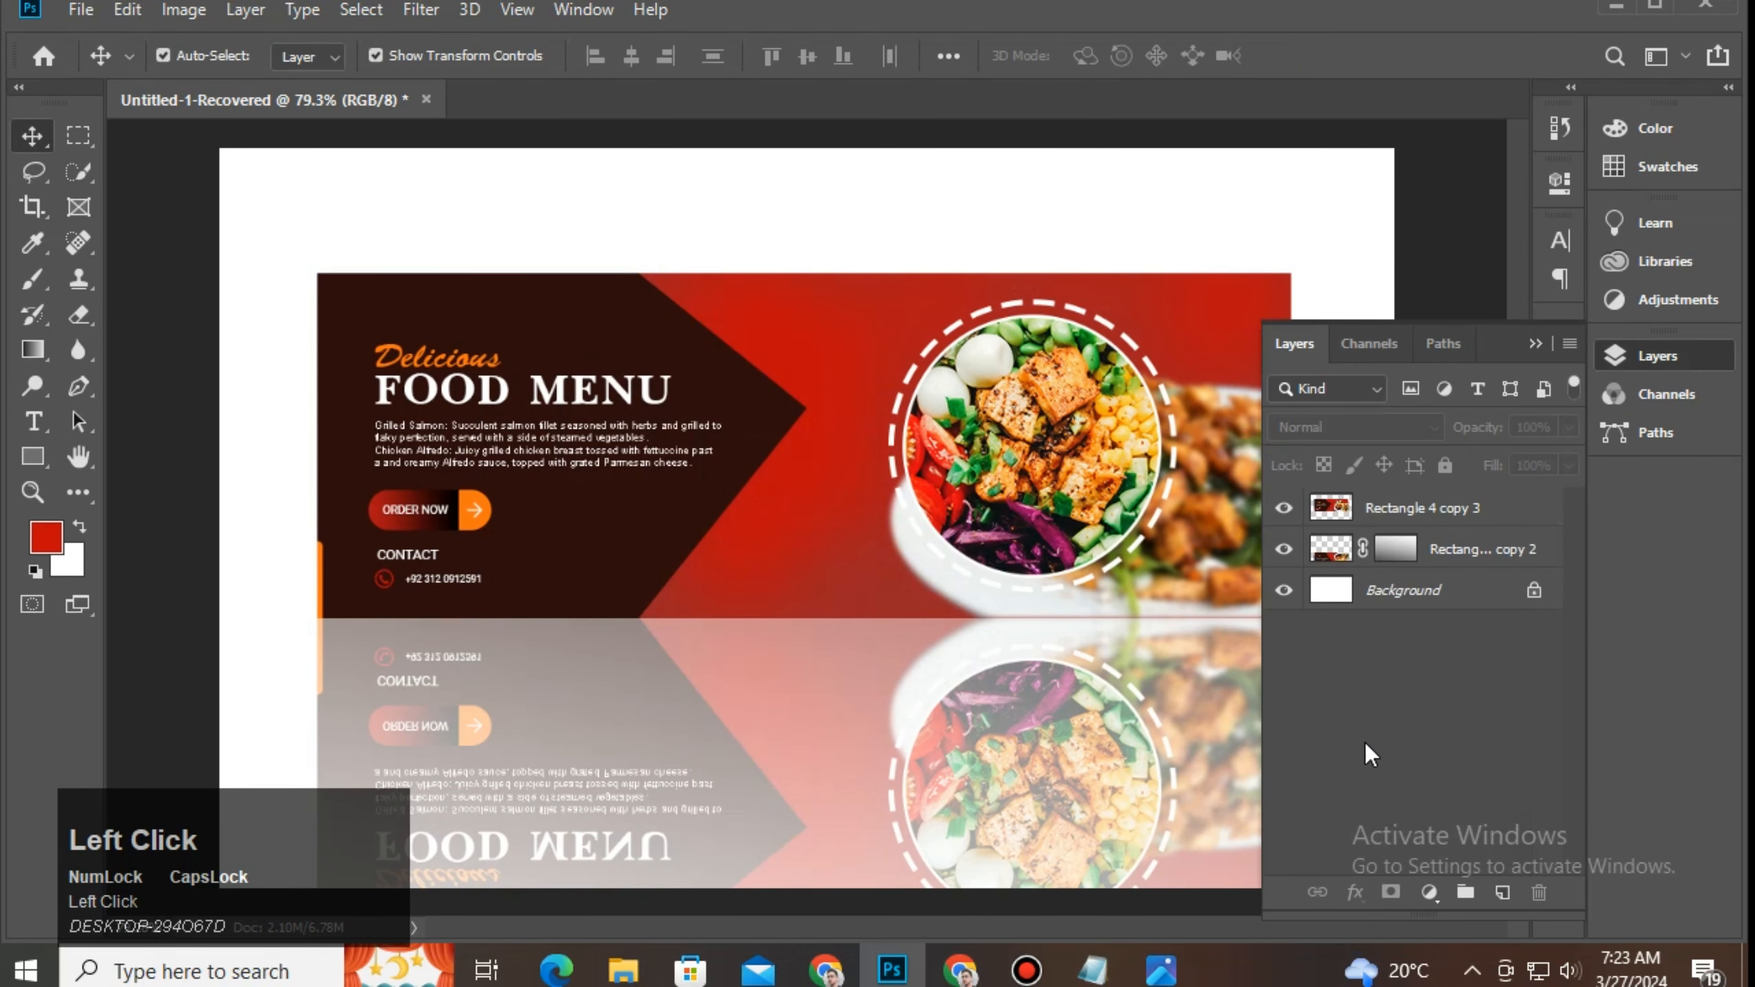
{"action": "left_click", "coordinate": [1429, 892]}
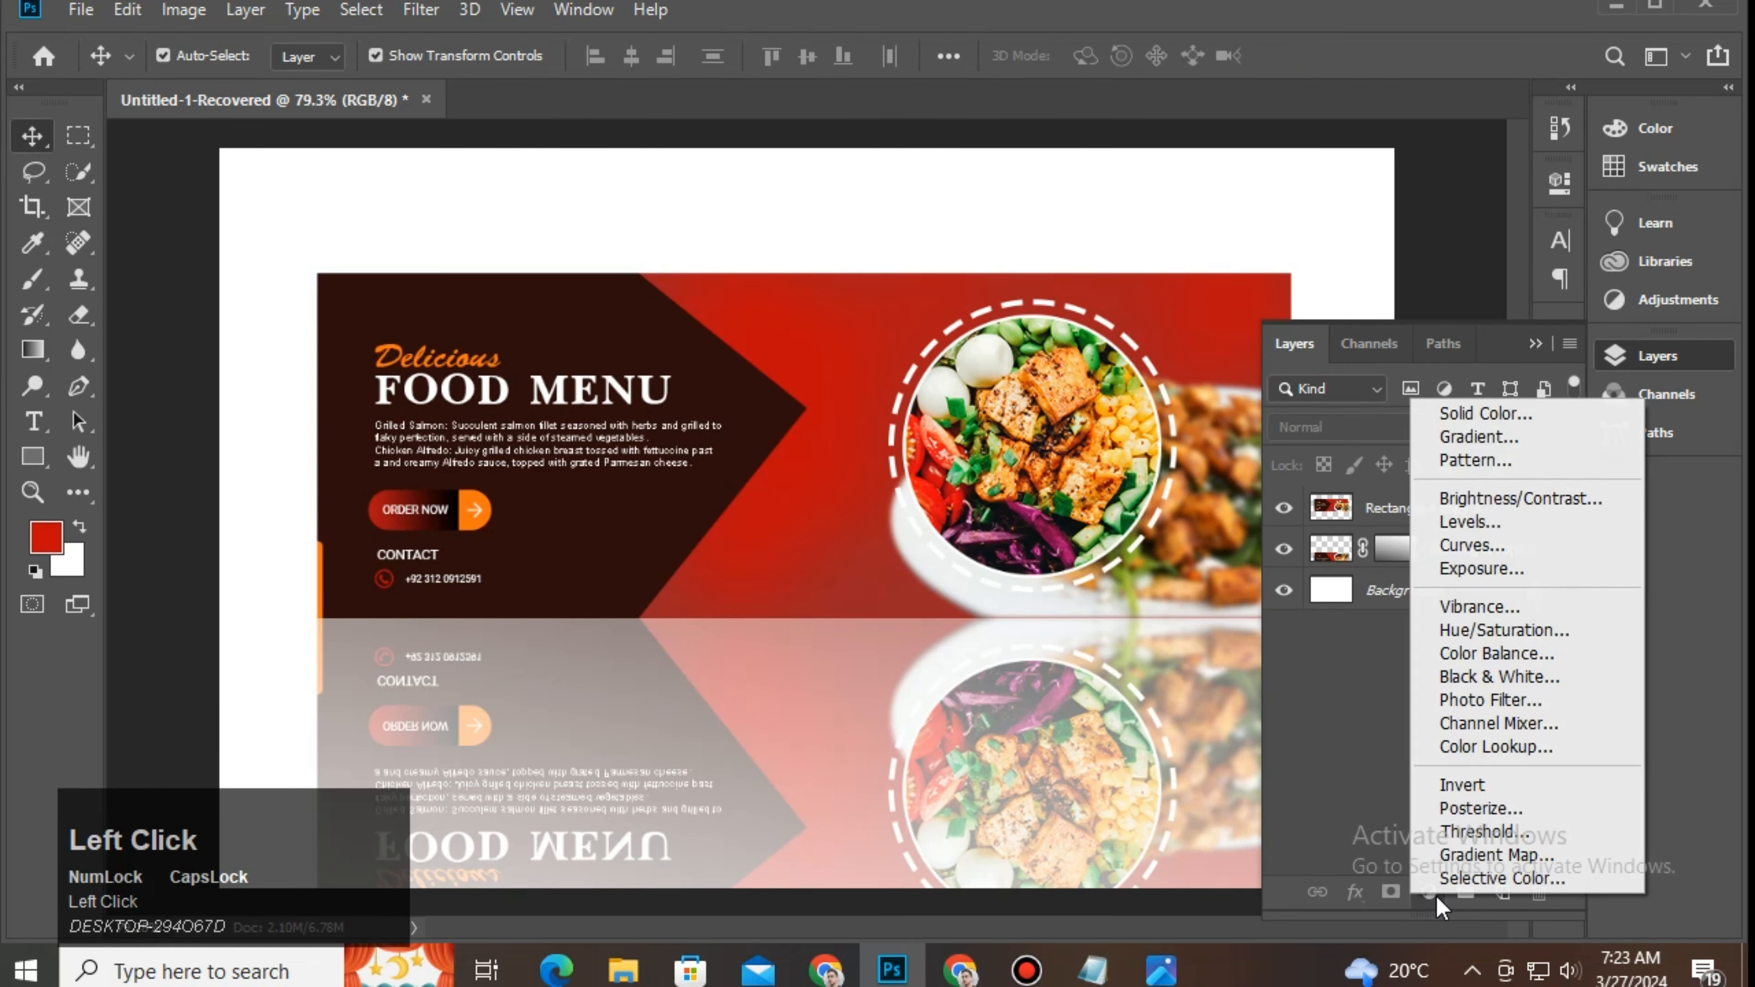
{"action": "left_click", "coordinate": [1493, 412]}
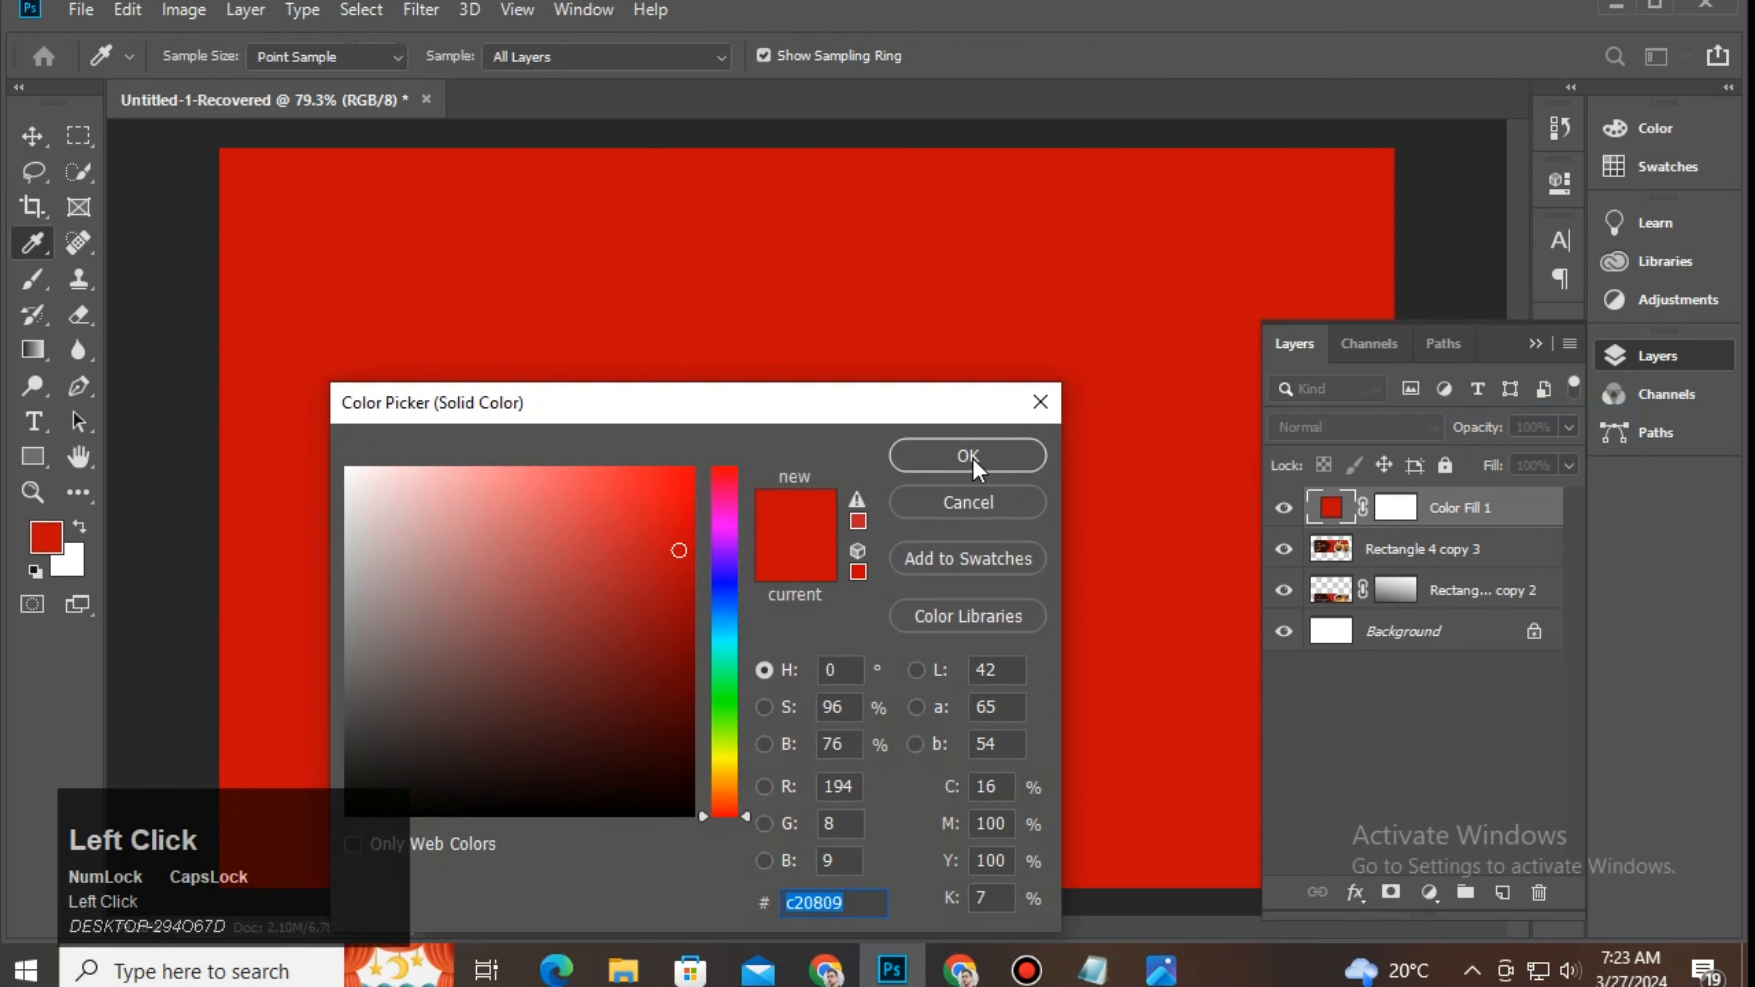
{"action": "left_click", "coordinate": [971, 458]}
{"action": "left_click_drag", "start_coordinate": [1436, 520], "coordinate": [1434, 612]}
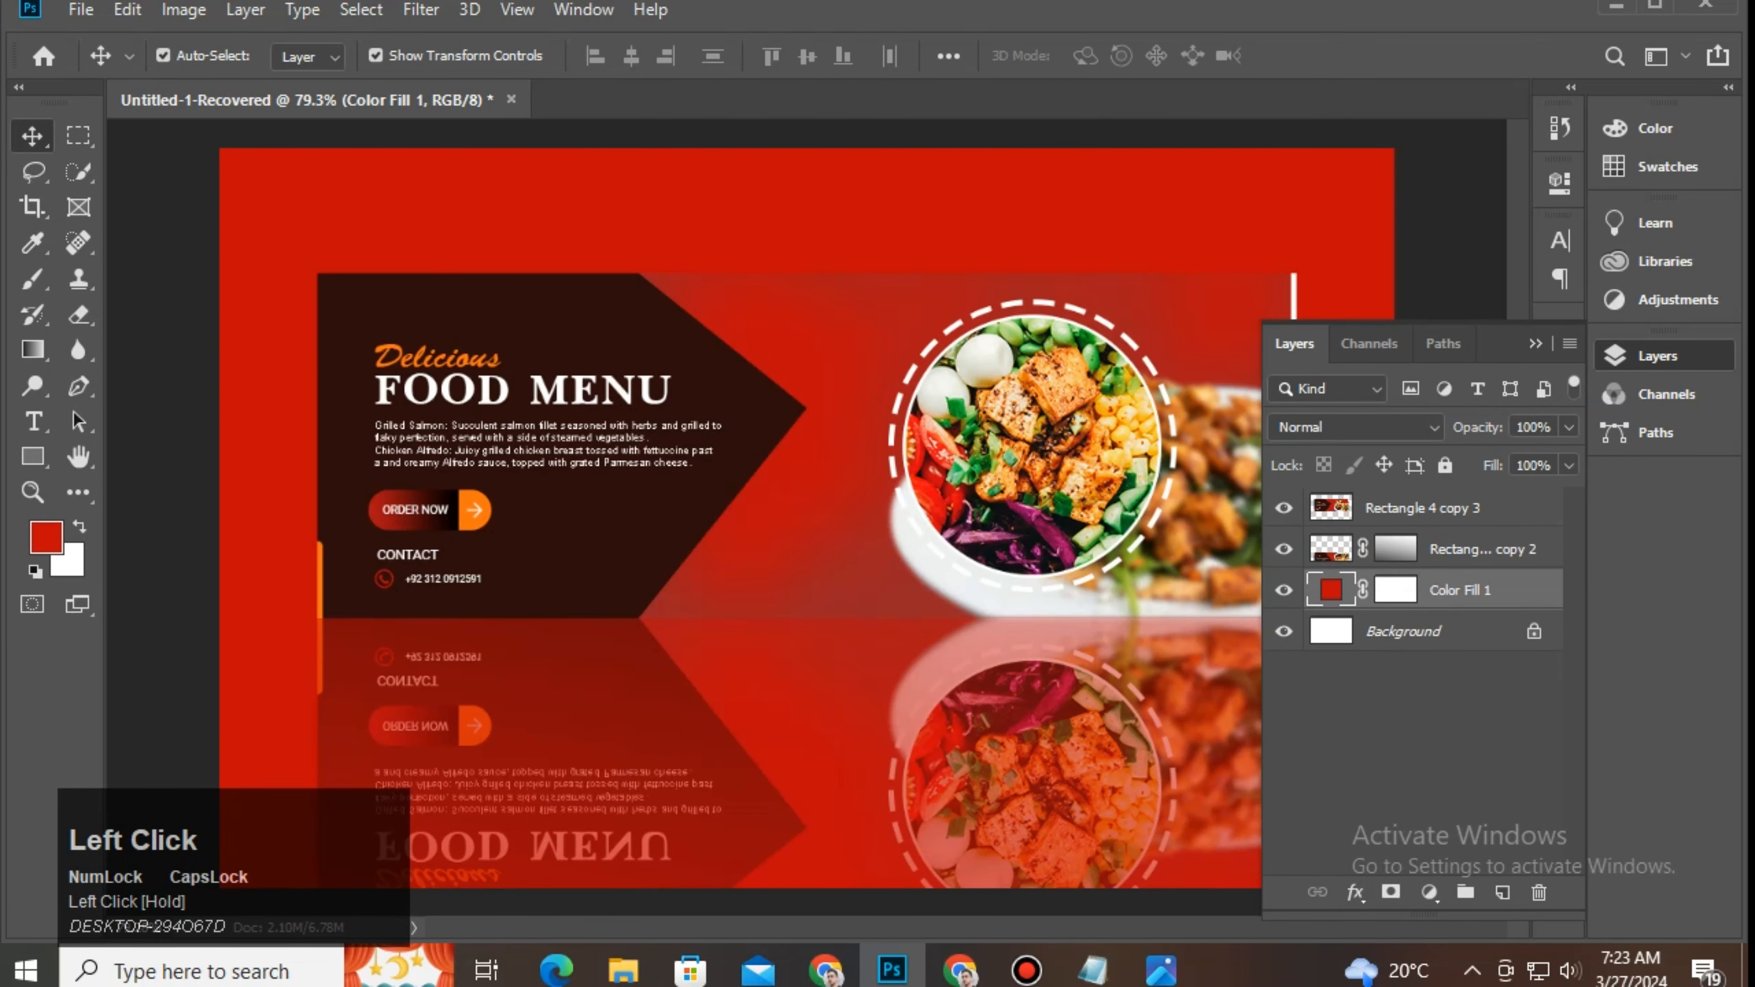
Step: Copy the BG code 931a1f from Notepad and paste it as the fill colour
{"action": "left_click", "coordinate": [1092, 970]}
{"action": "left_click_drag", "start_coordinate": [423, 283], "coordinate": [397, 292]}
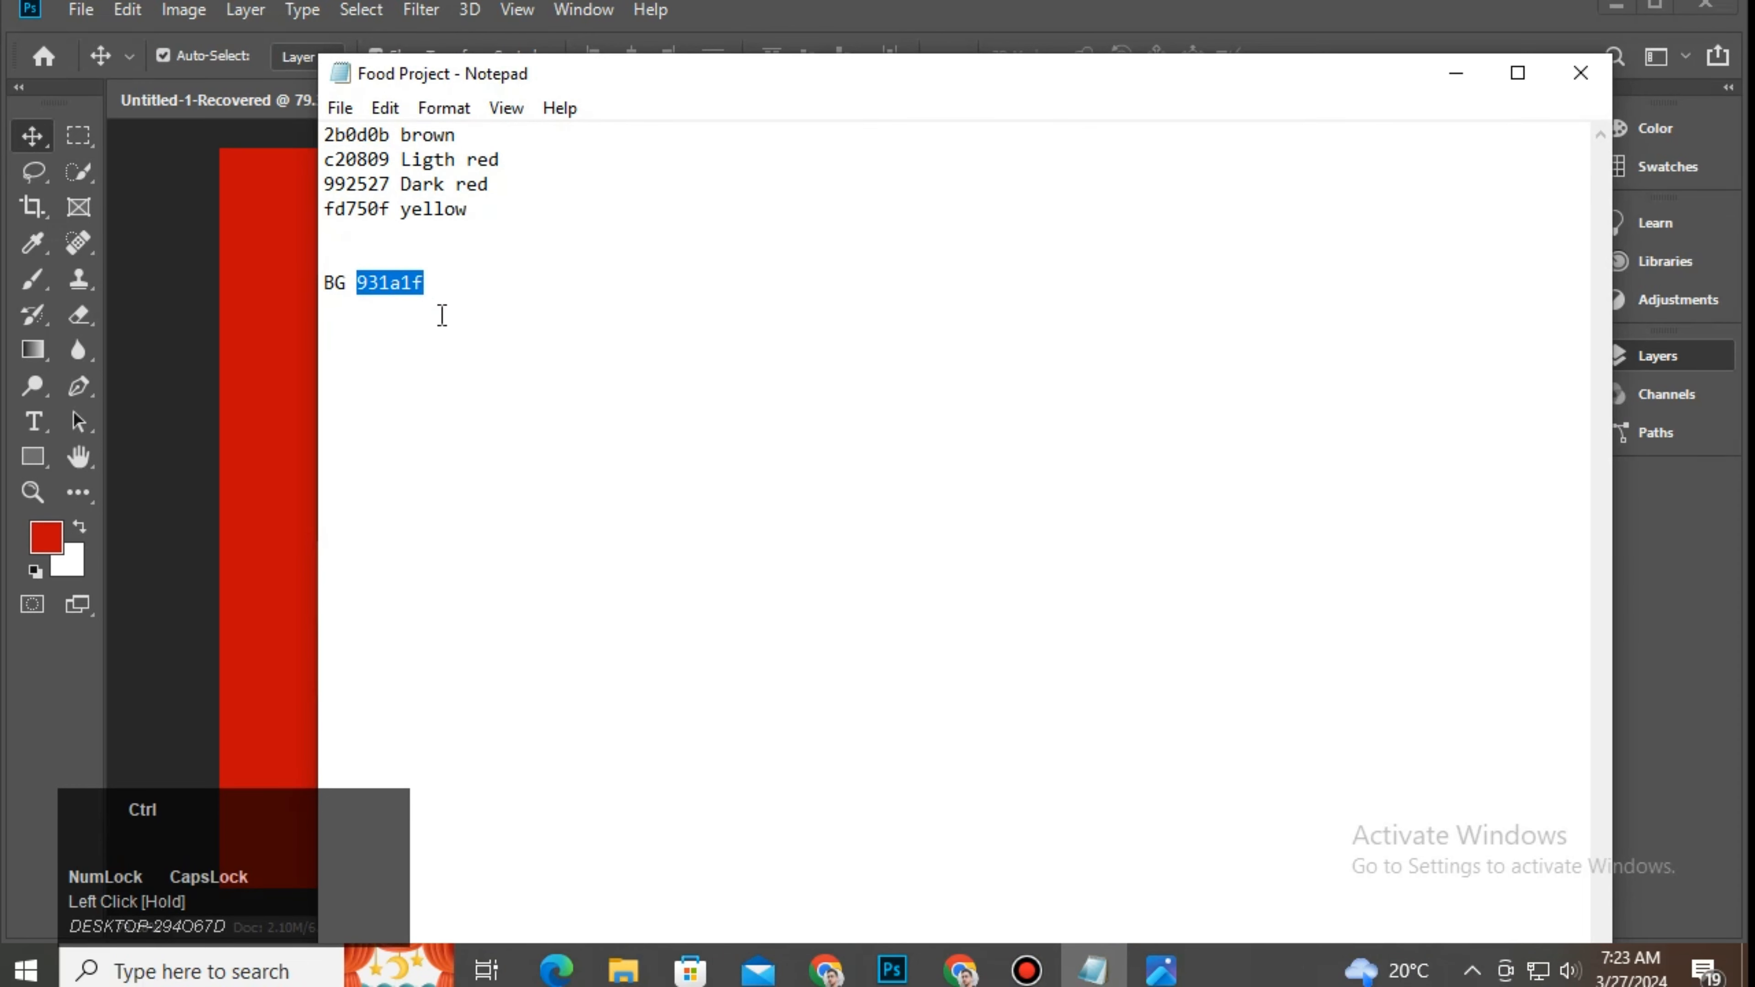
{"action": "left_click", "coordinate": [1552, 44]}
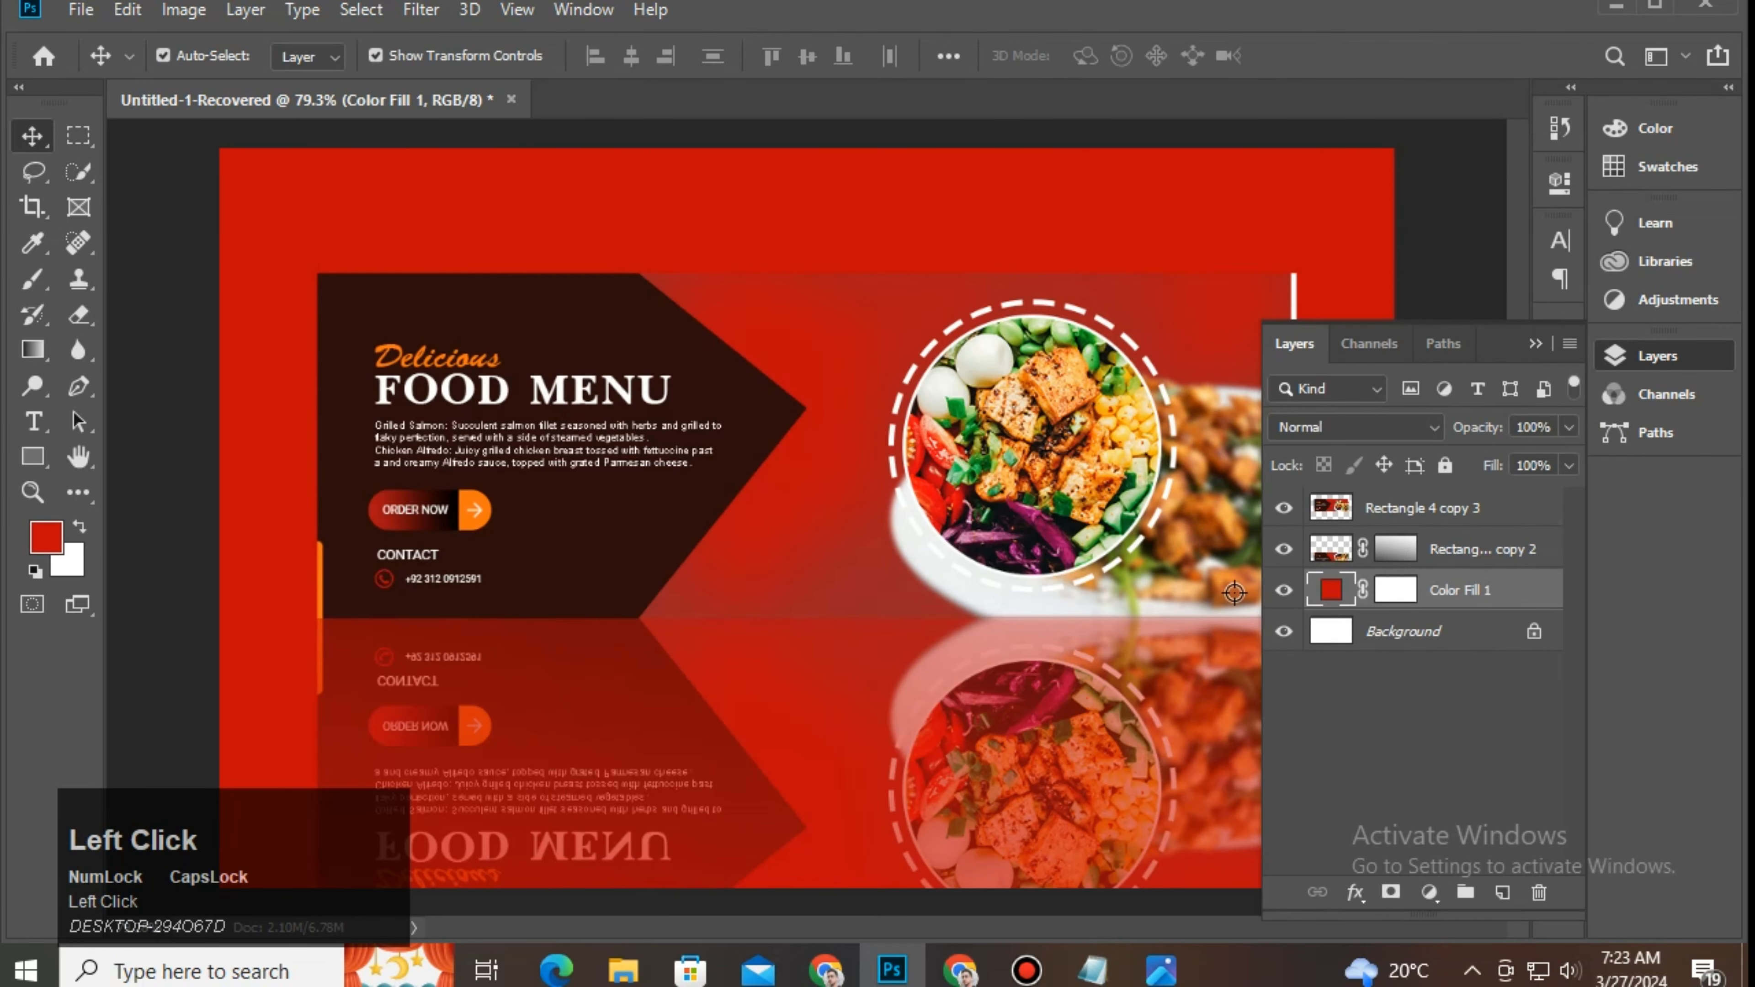
{"action": "type", "text": "931a1f"}
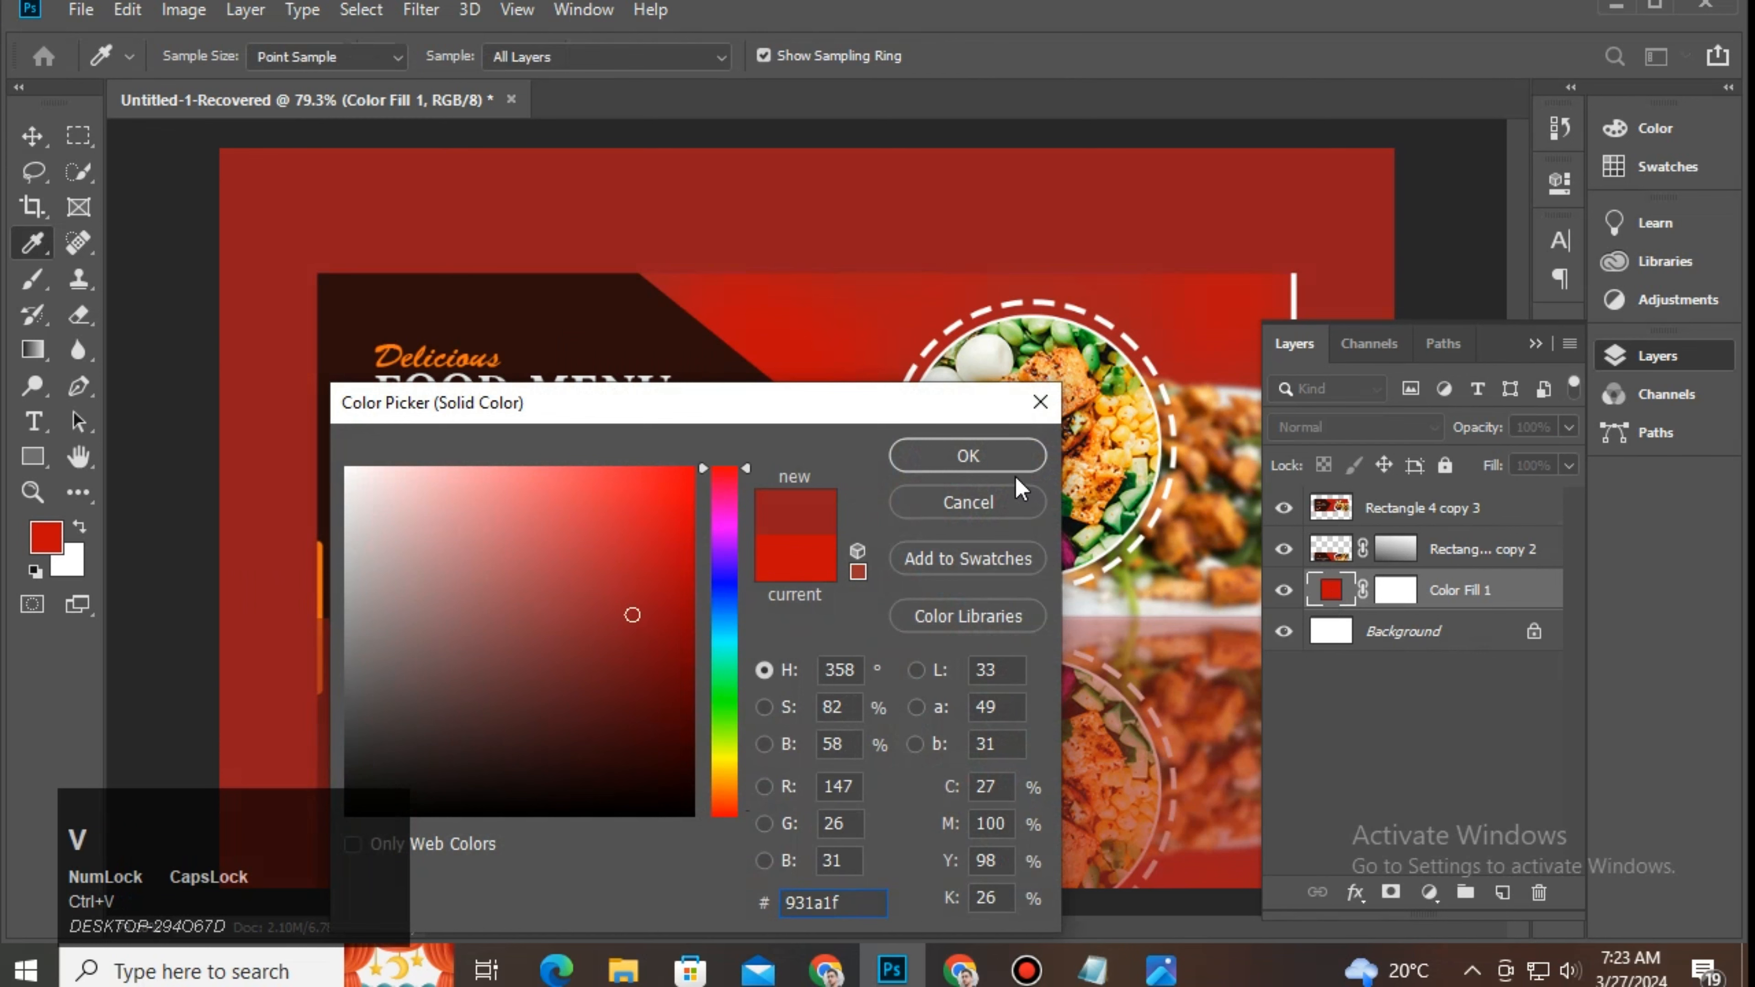
{"action": "left_click", "coordinate": [1000, 458]}
Step: Select the top banner layer in the Layers panel
{"action": "left_click", "coordinate": [1536, 344]}
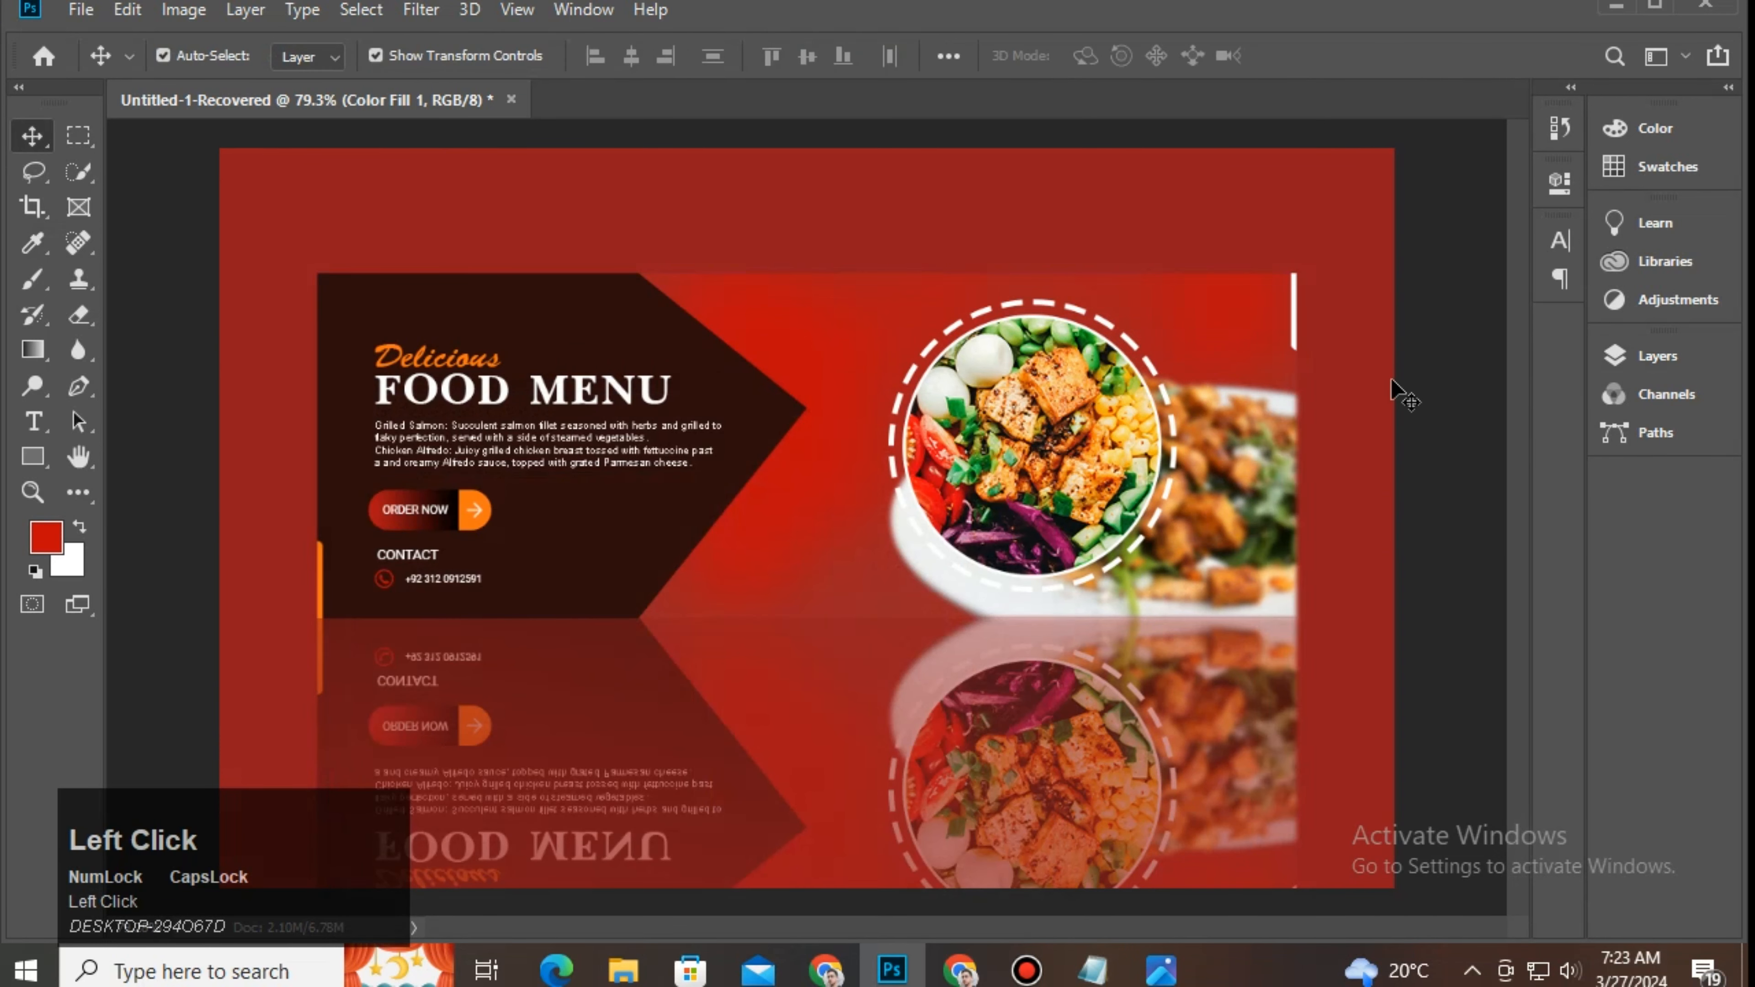
{"action": "left_click", "coordinate": [1432, 487]}
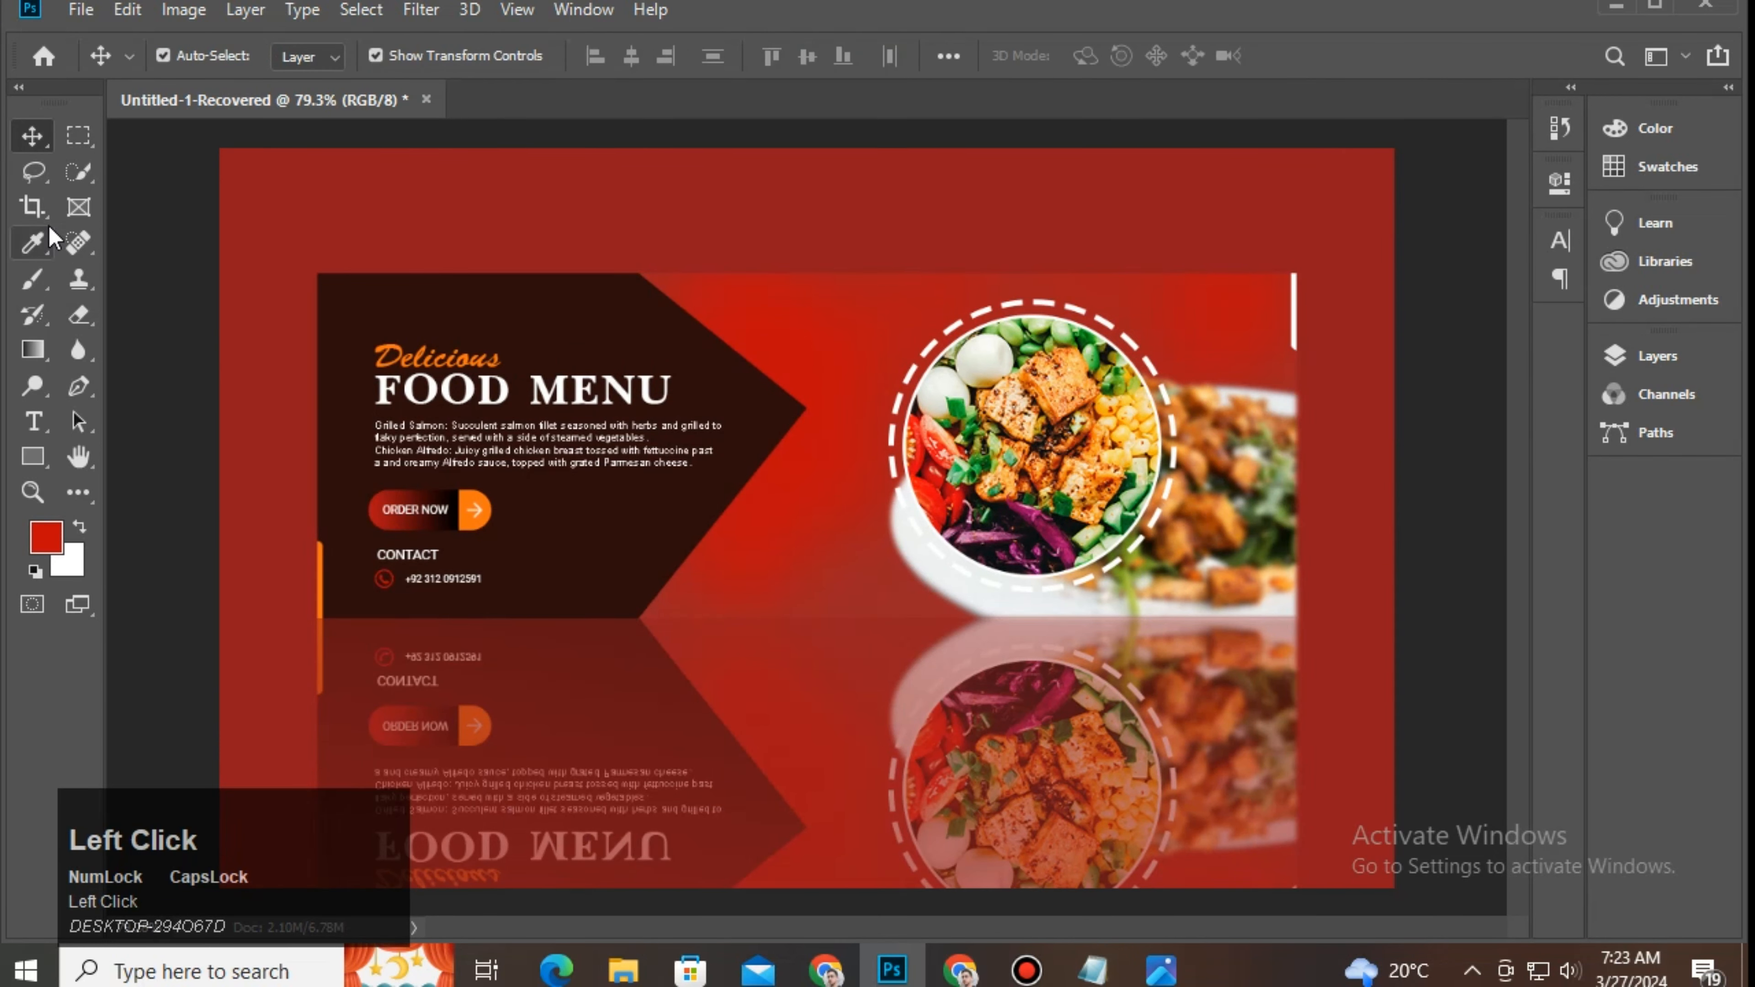
{"action": "left_click", "coordinate": [1620, 357]}
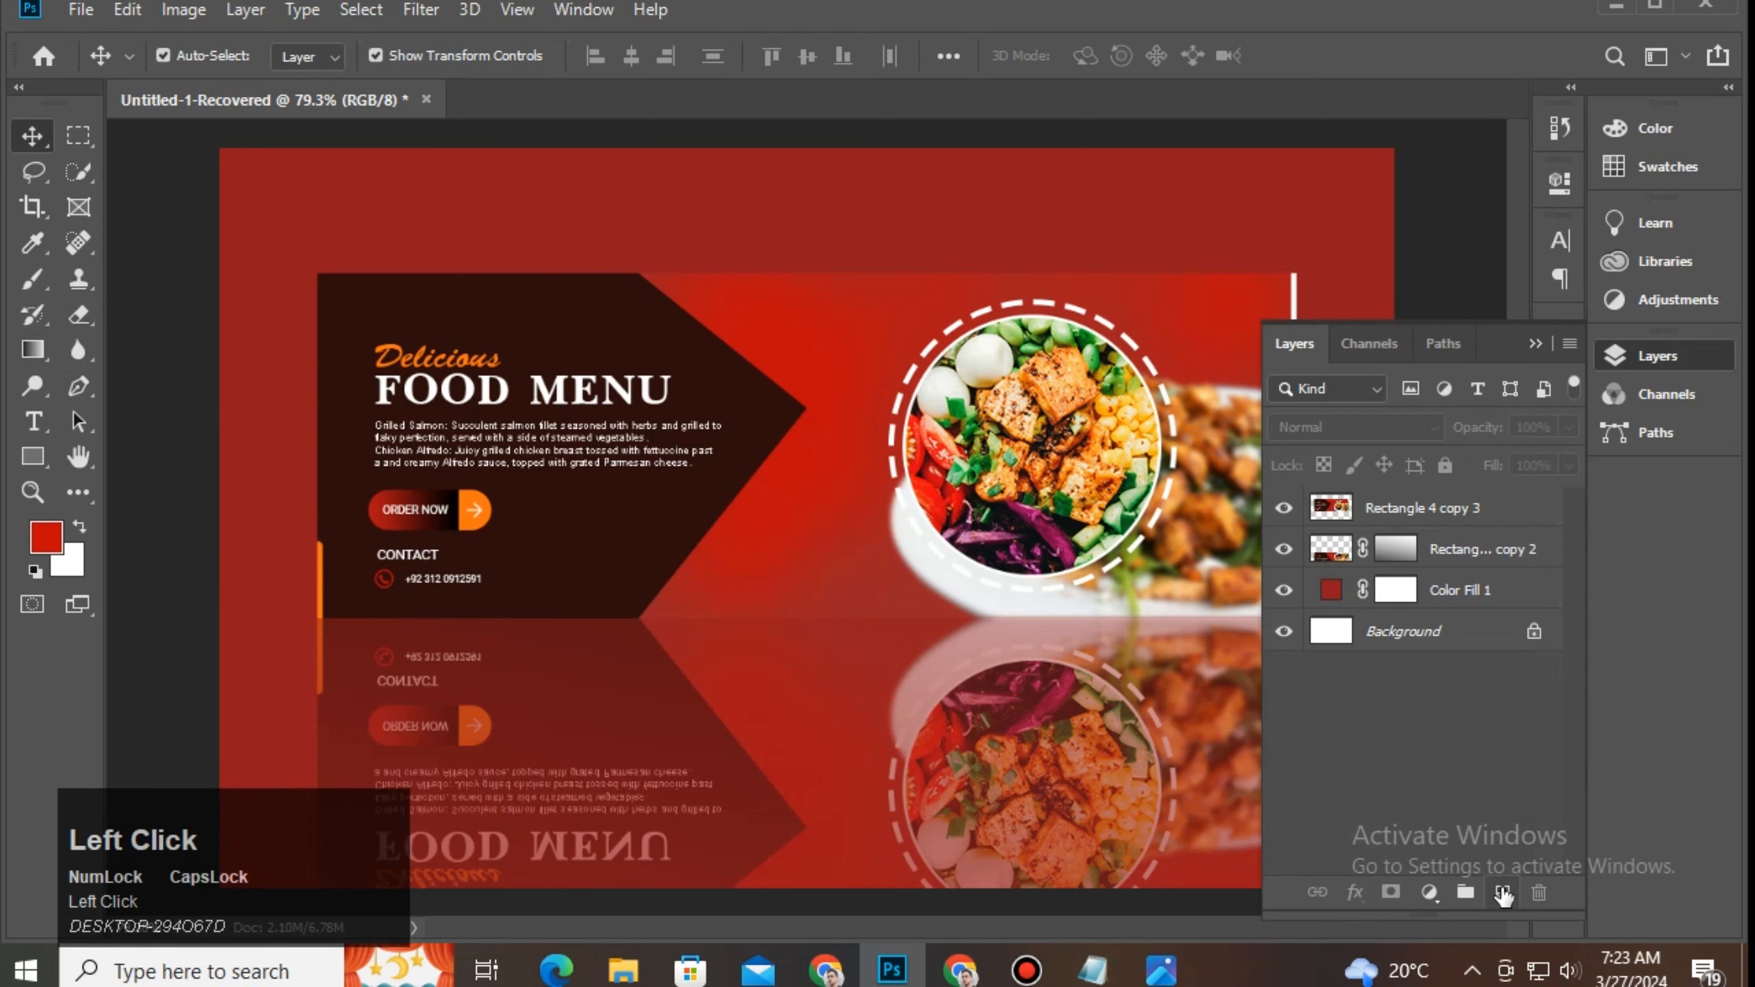
{"action": "left_click", "coordinate": [1459, 508]}
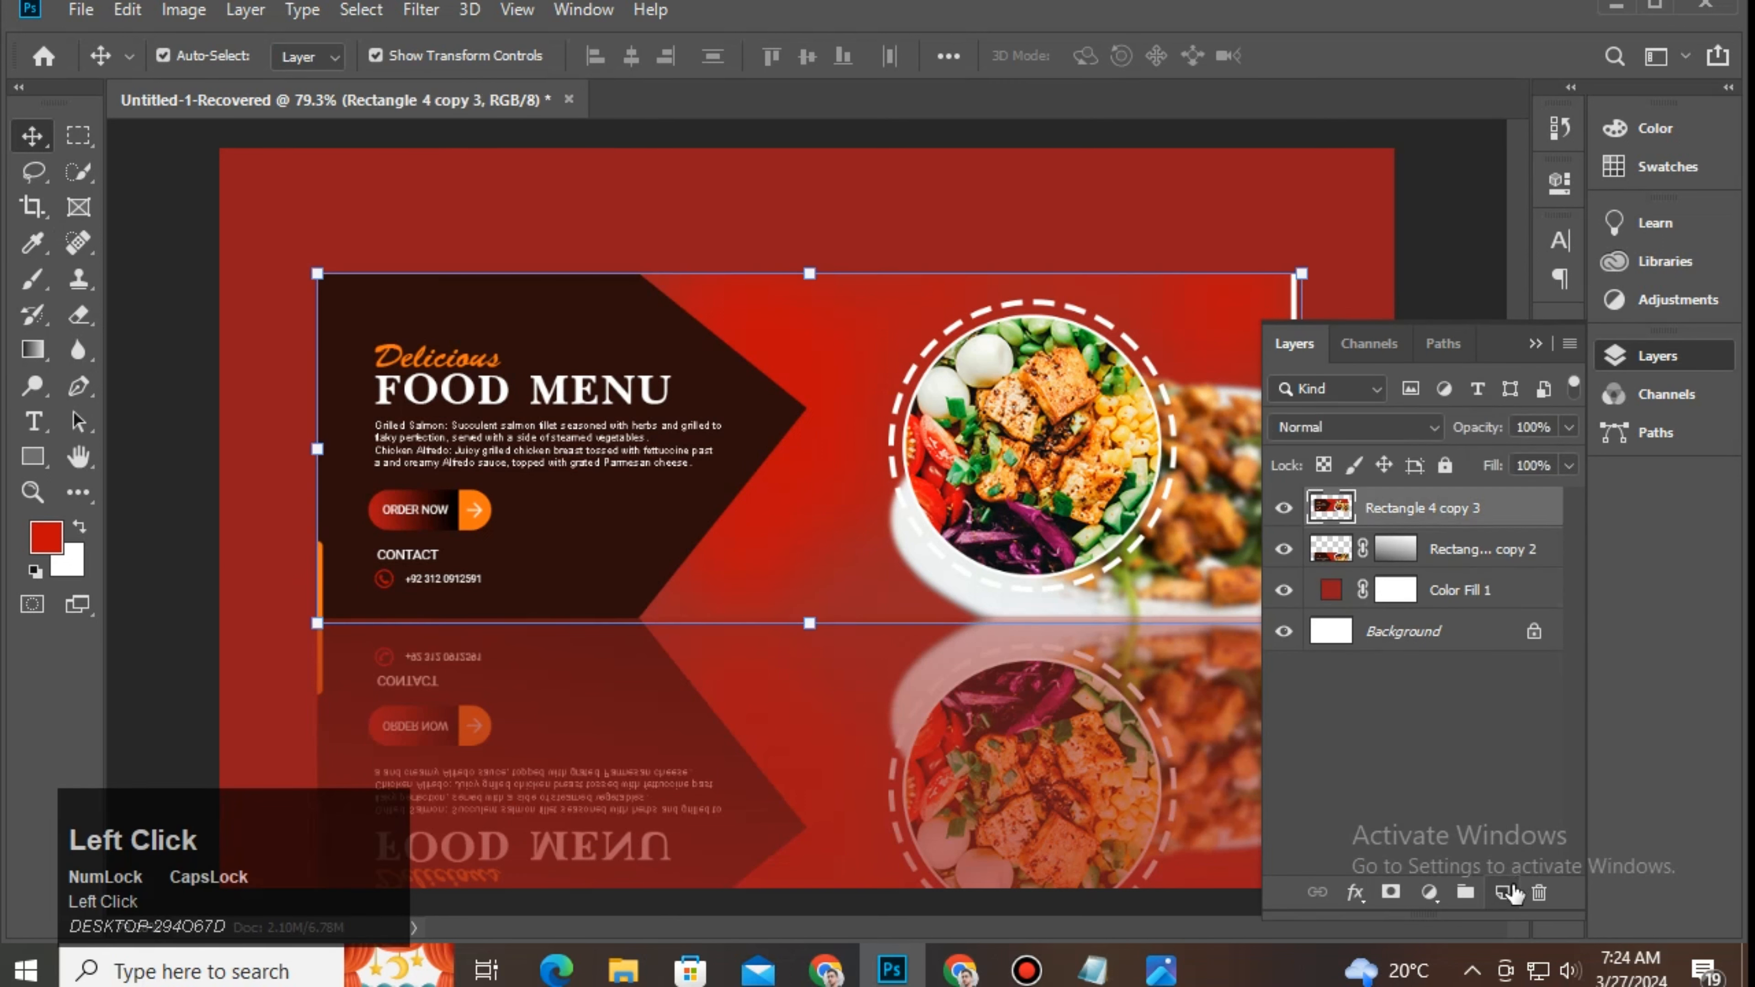
Step: Create a new empty layer above the banner and switch to the Brush tool
{"action": "left_click", "coordinate": [1504, 892]}
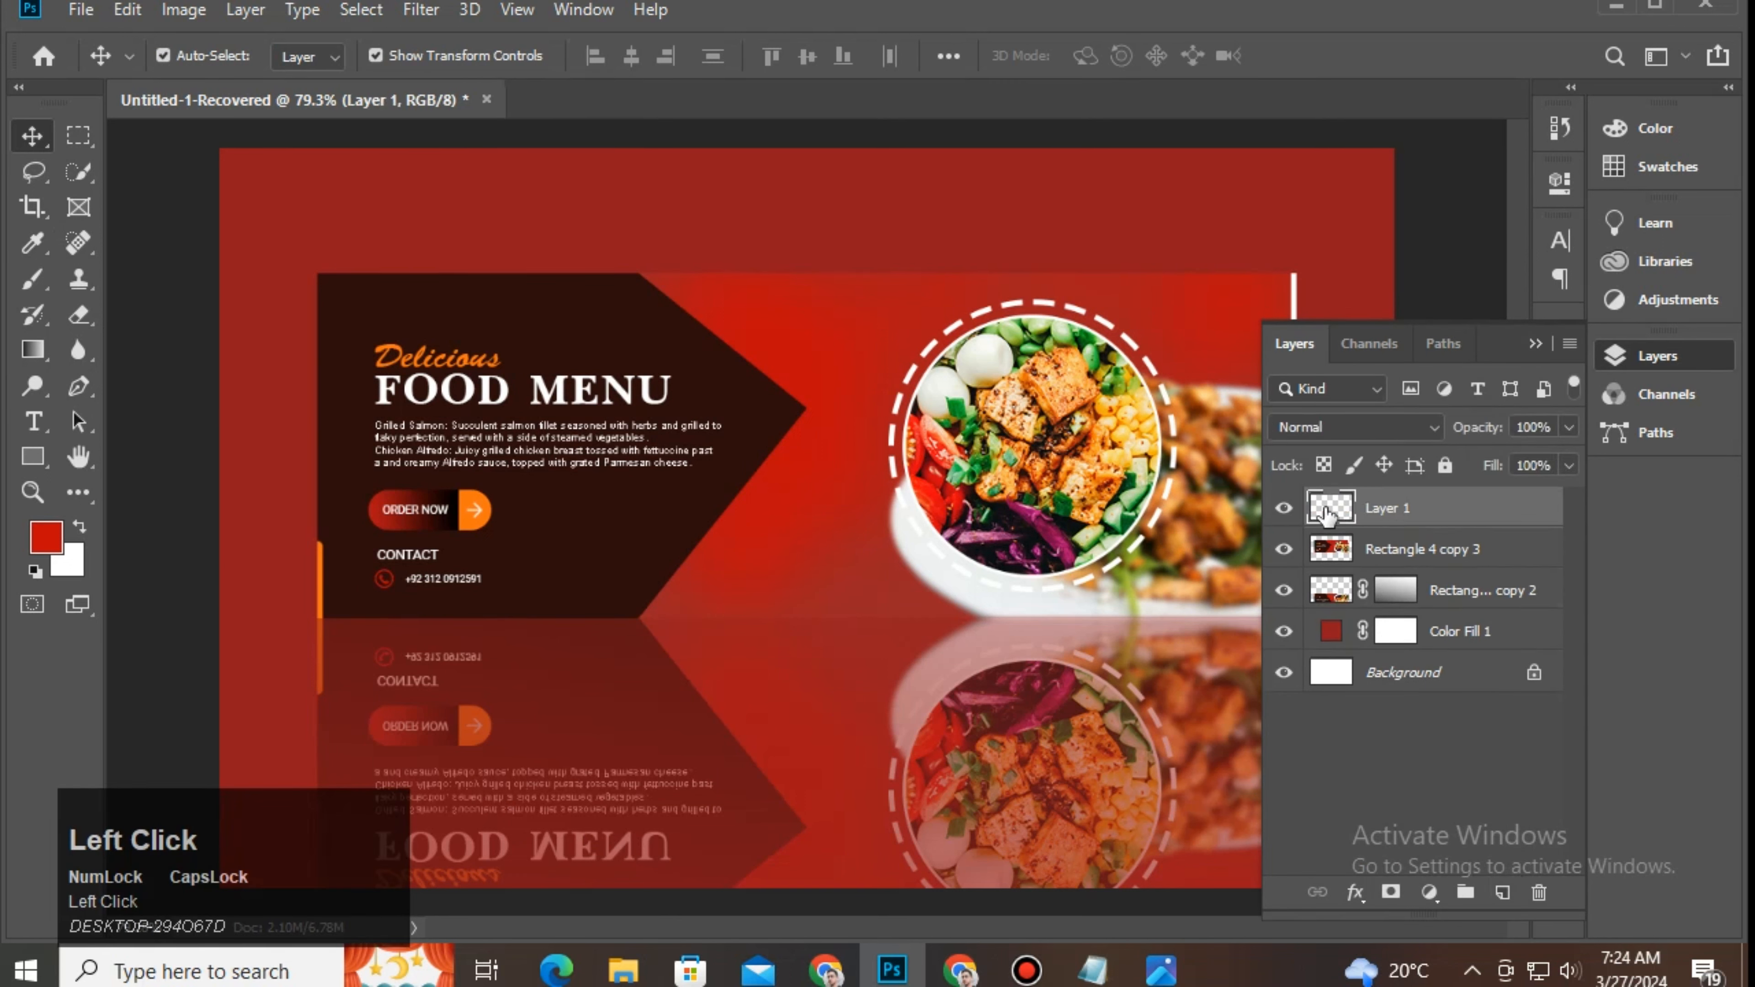
{"action": "left_click", "coordinate": [21, 278]}
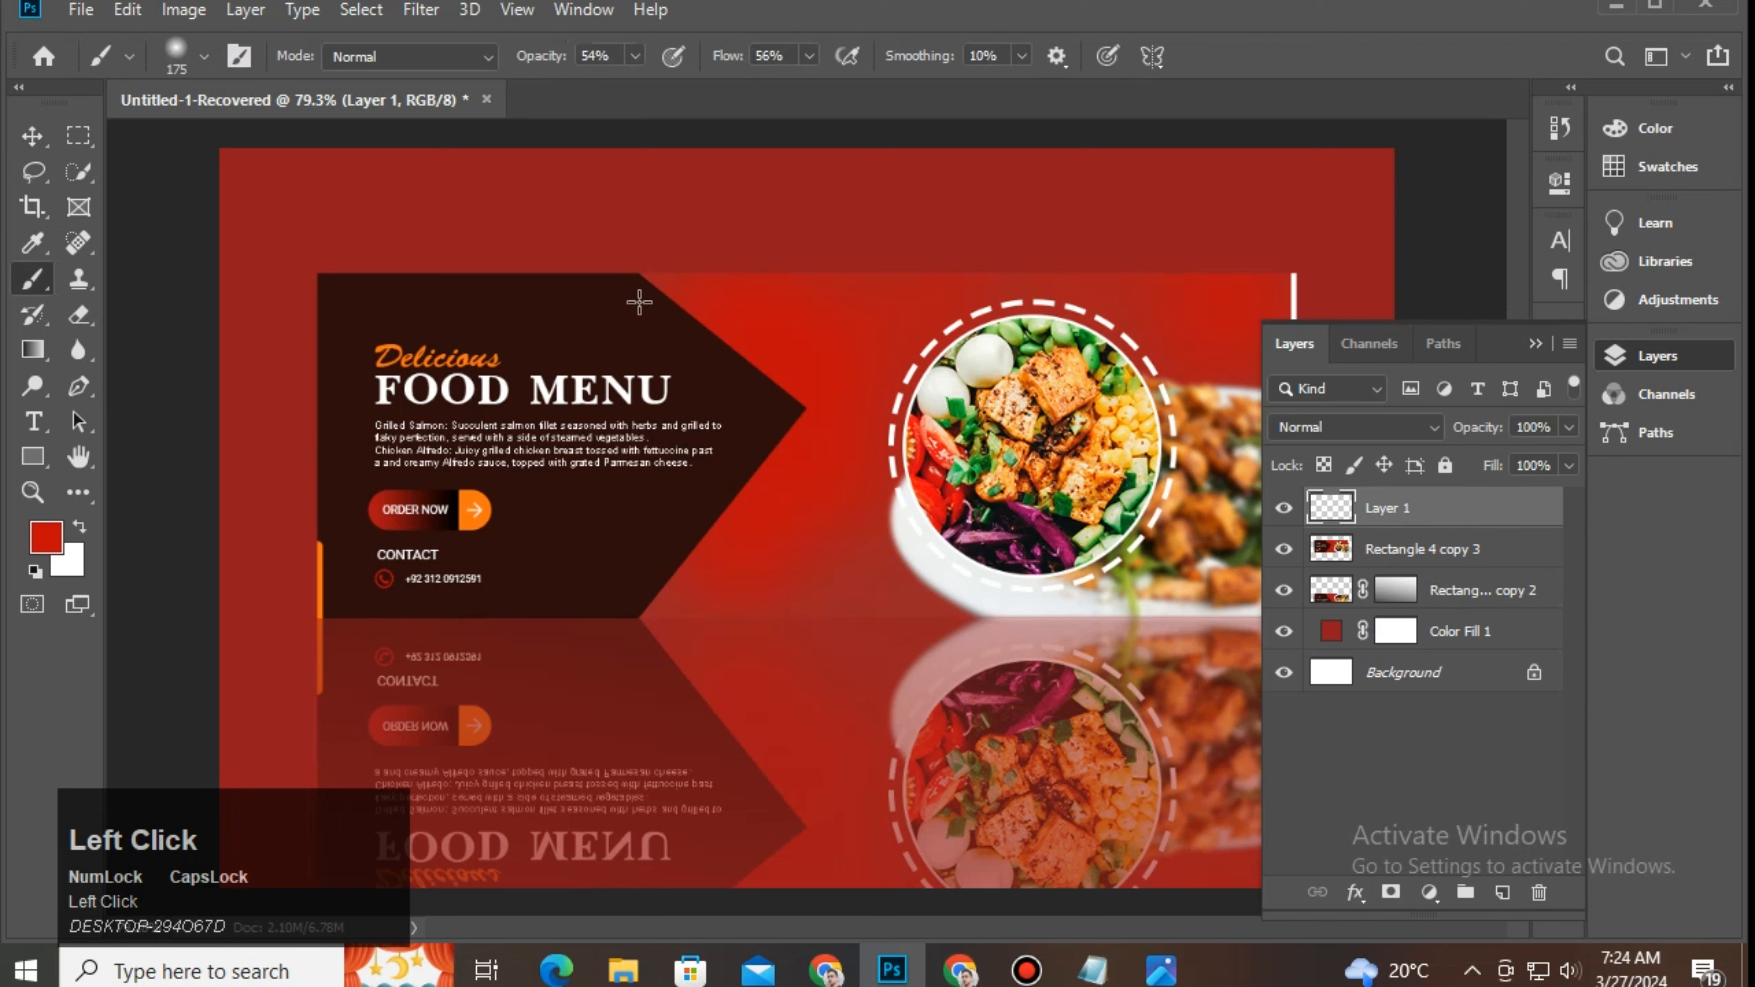
{"action": "left_click", "coordinate": [1536, 343]}
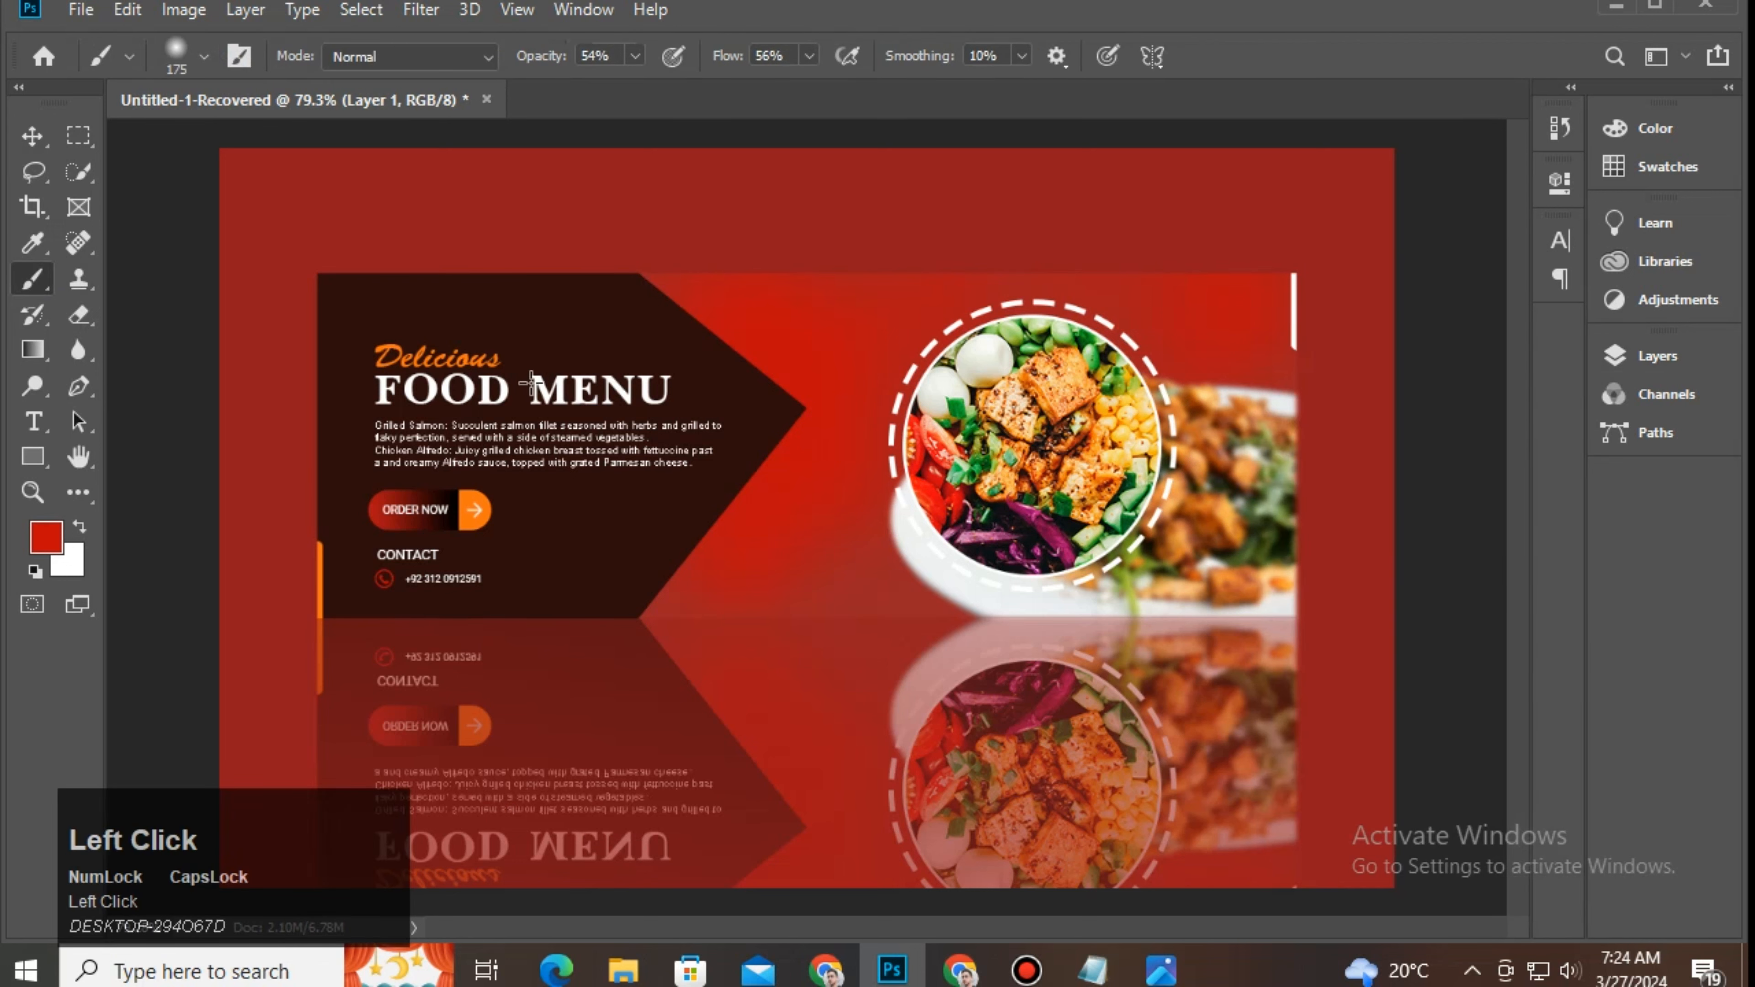
{"action": "key", "text": "Caps_Lock"}
{"action": "left_click_drag", "start_coordinate": [839, 398], "coordinate": [799, 521]}
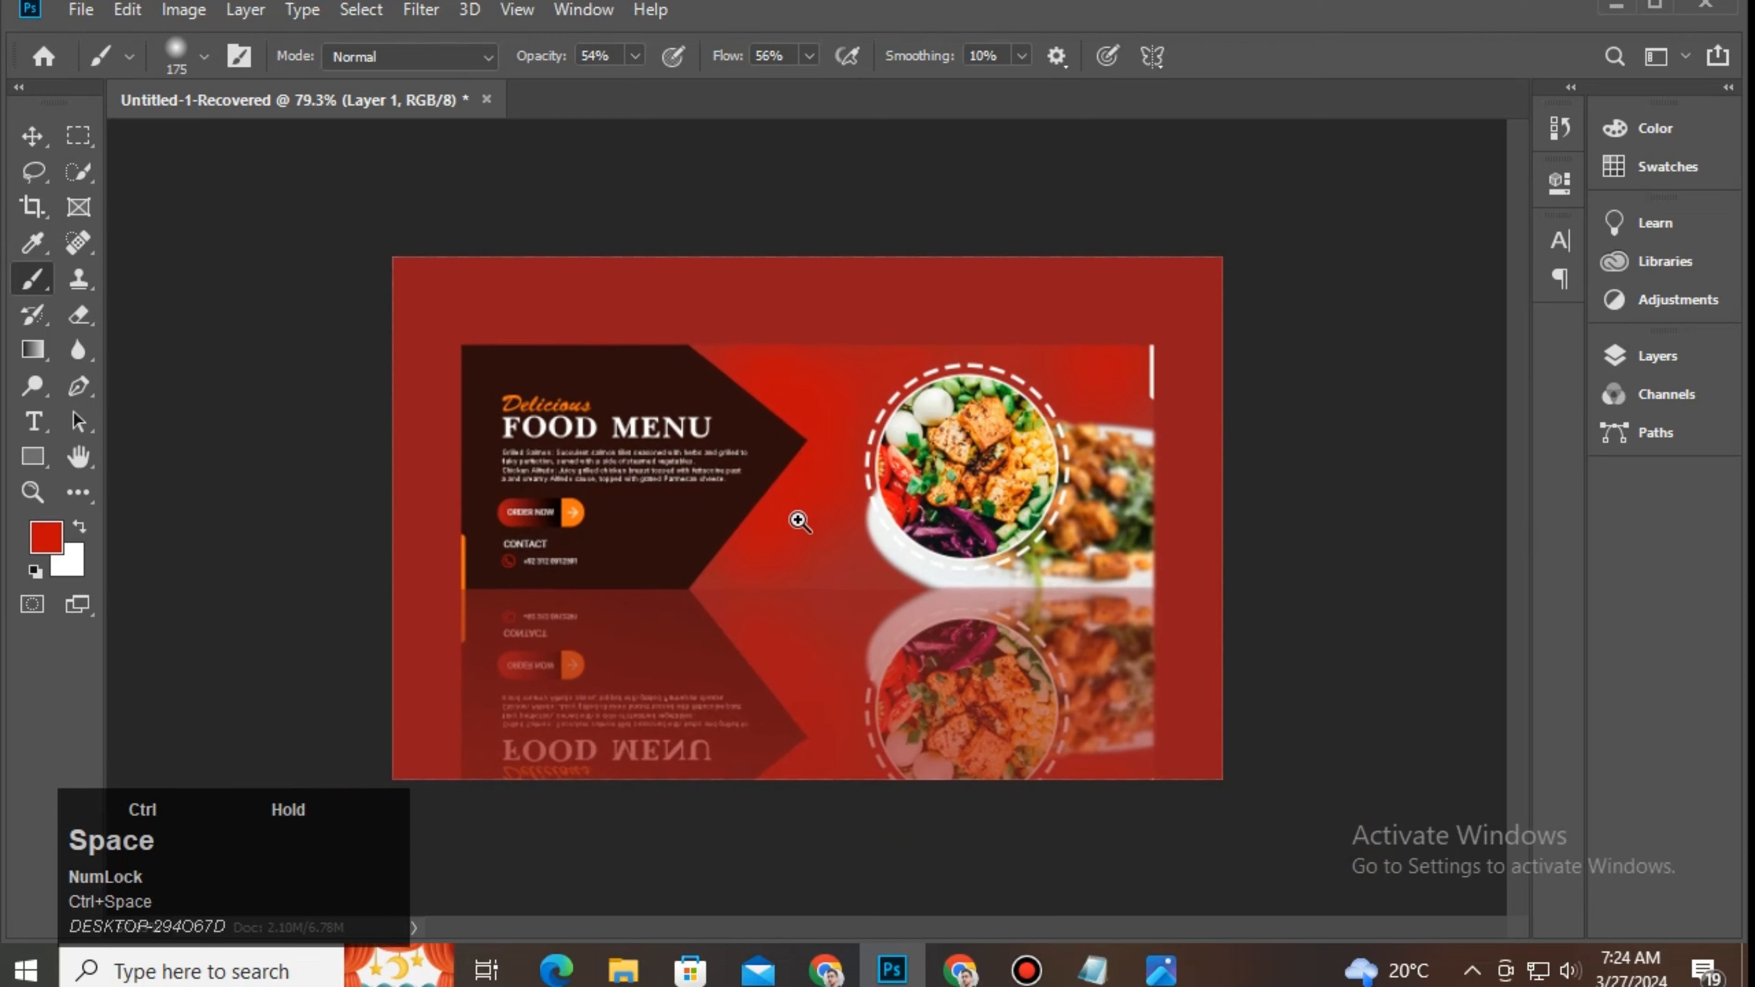
Step: Set a pale pink brush at size 600, 22% opacity and 21% flow
{"action": "left_click", "coordinate": [44, 538]}
{"action": "left_click", "coordinate": [360, 484]}
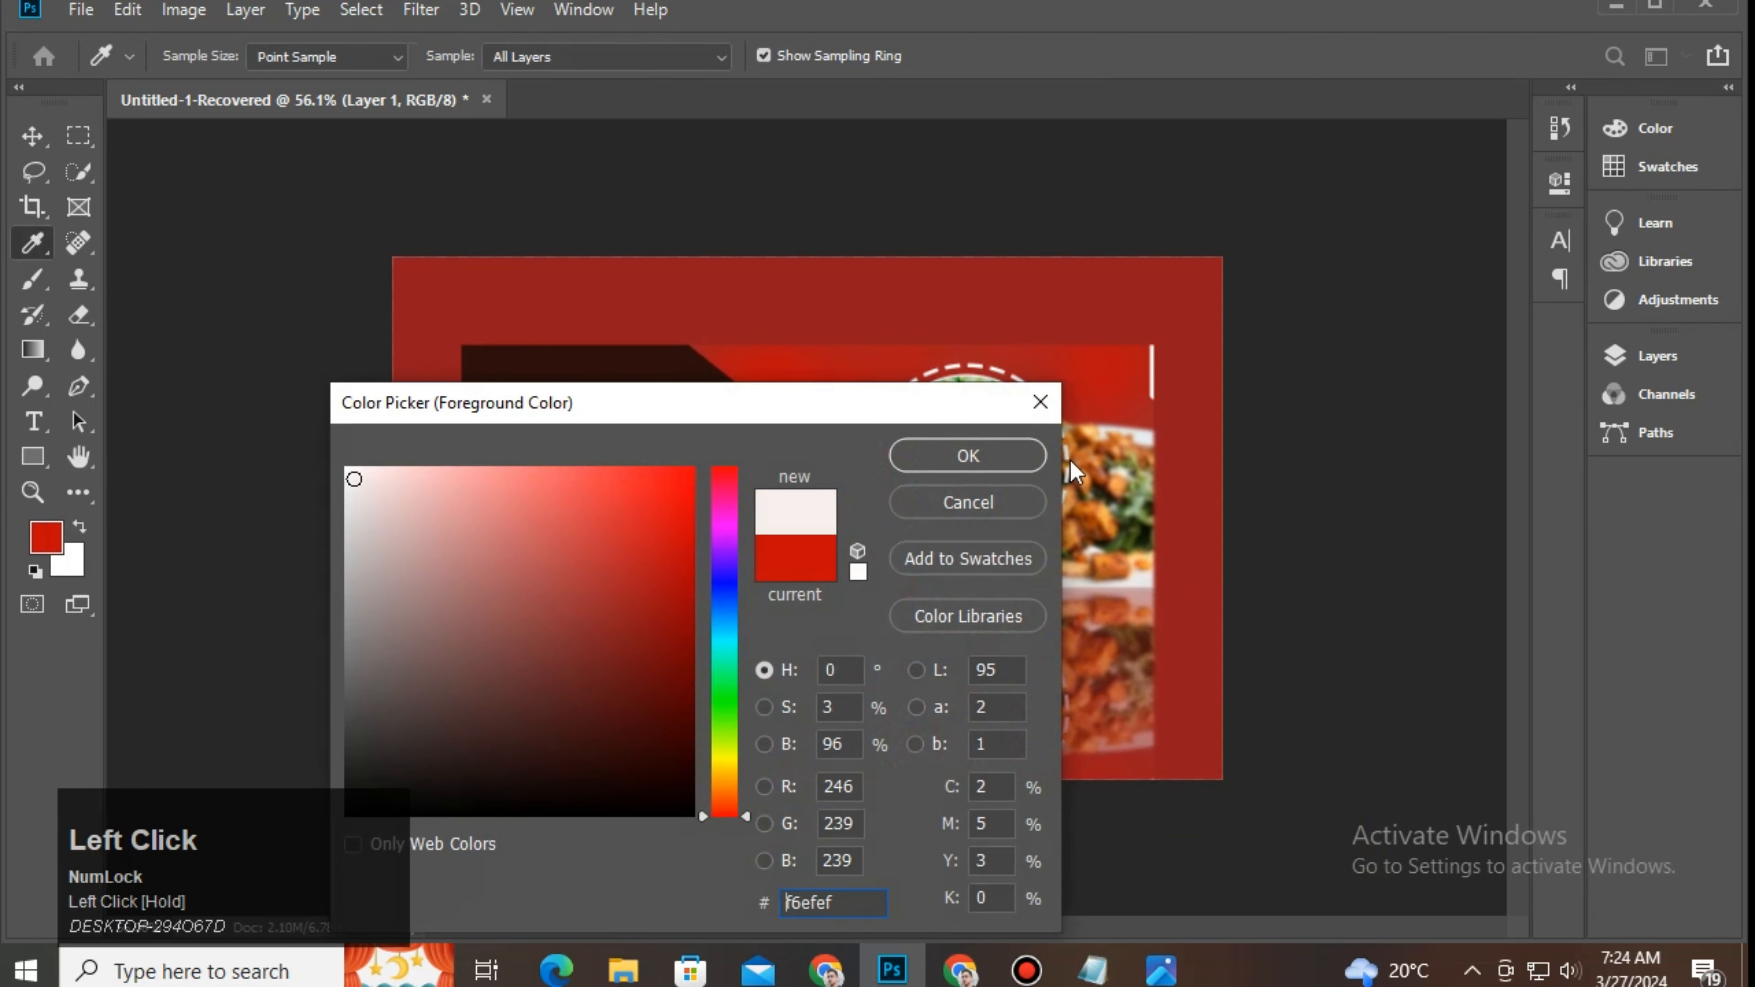
{"action": "left_click", "coordinate": [996, 450]}
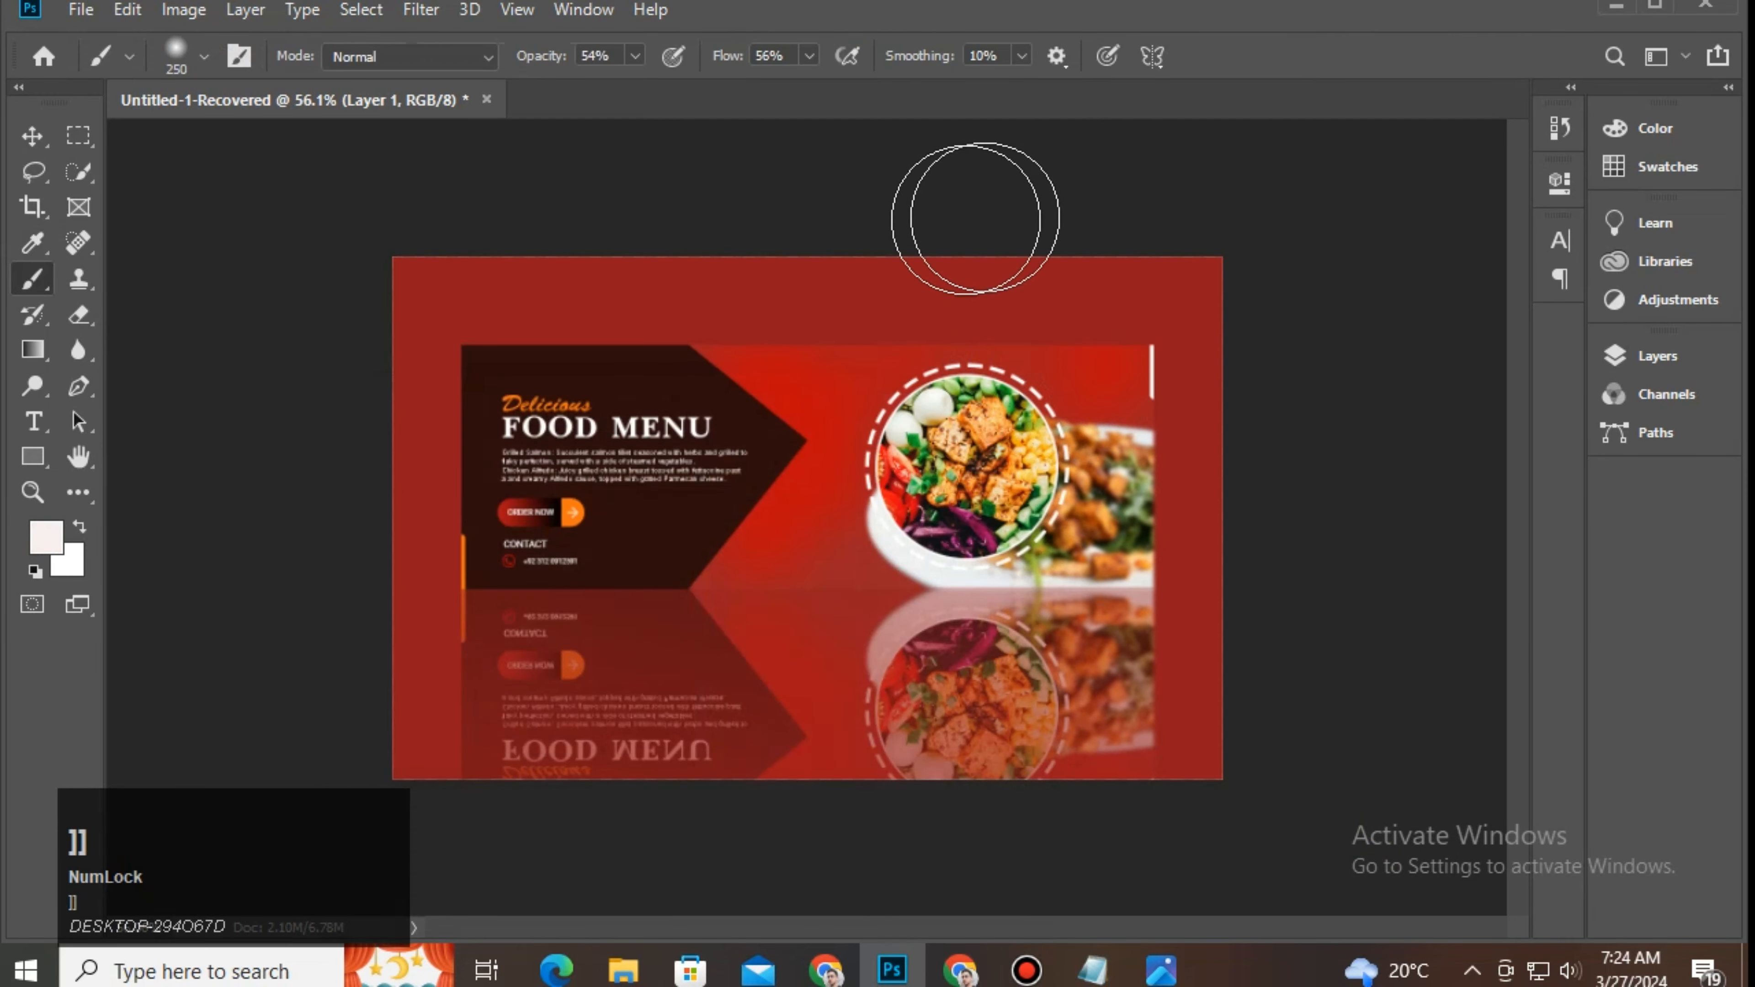
{"action": "key", "text": "bracketright"}
{"action": "key", "text": "bracketright"}
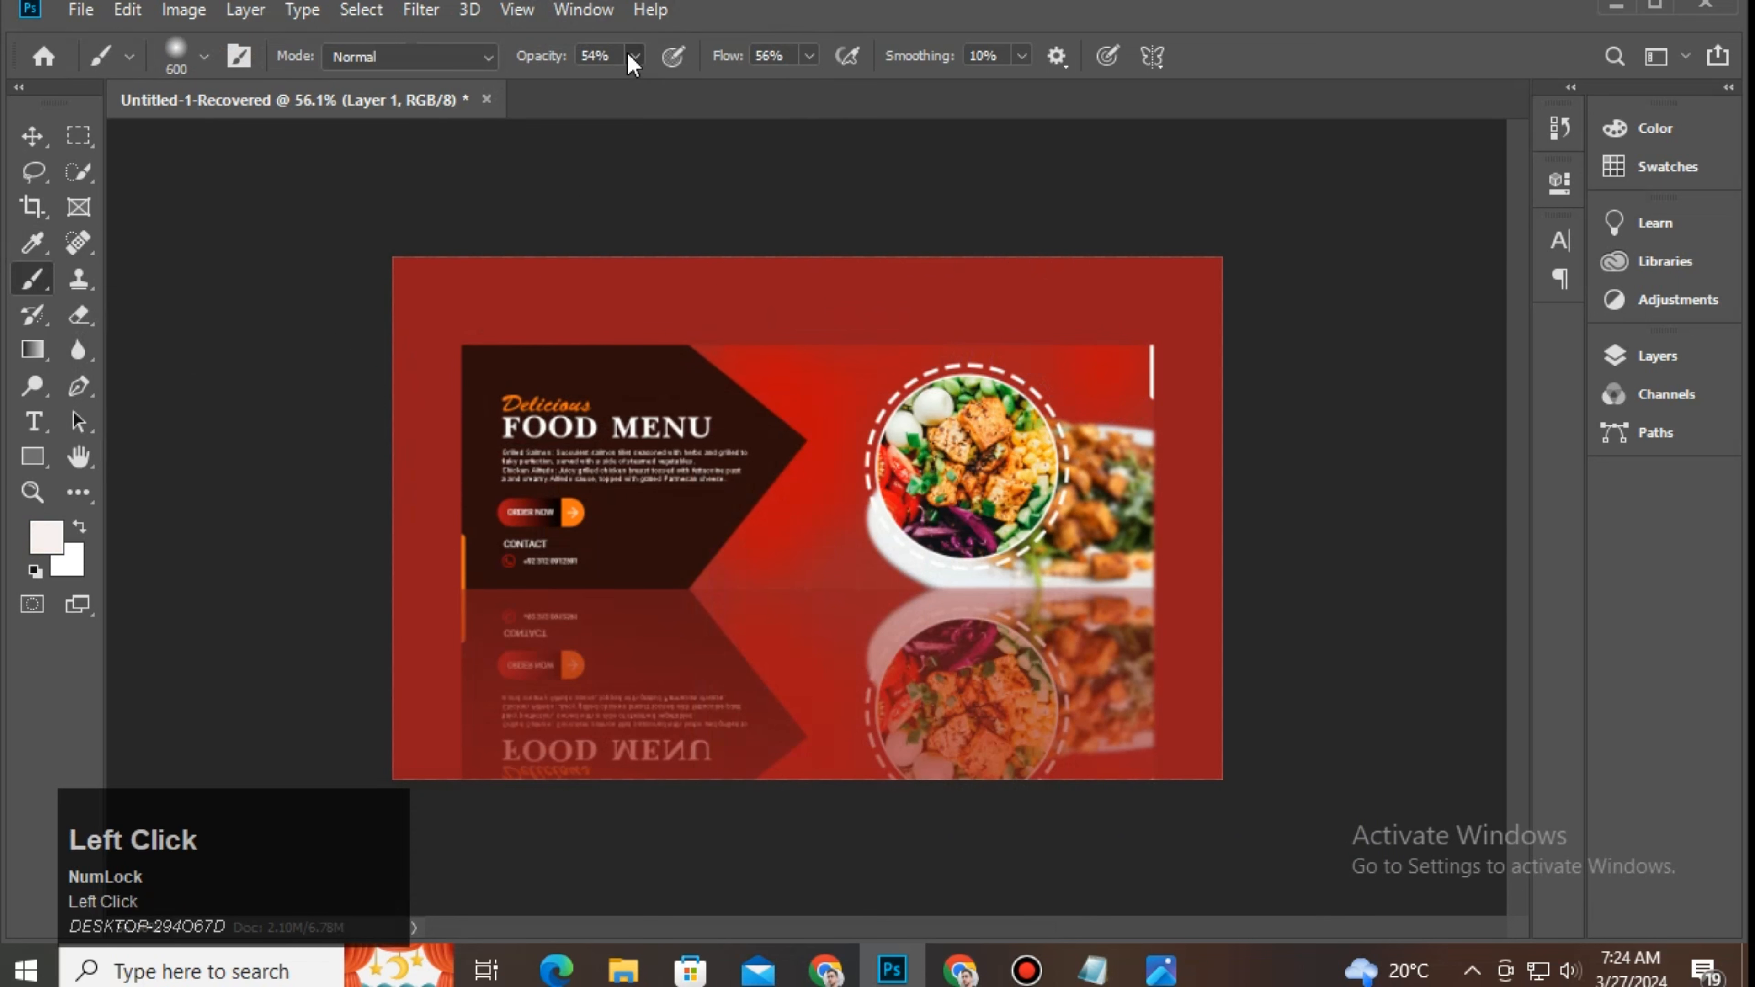
{"action": "left_click_drag", "start_coordinate": [603, 89], "coordinate": [591, 88]}
{"action": "left_click", "coordinate": [808, 56]}
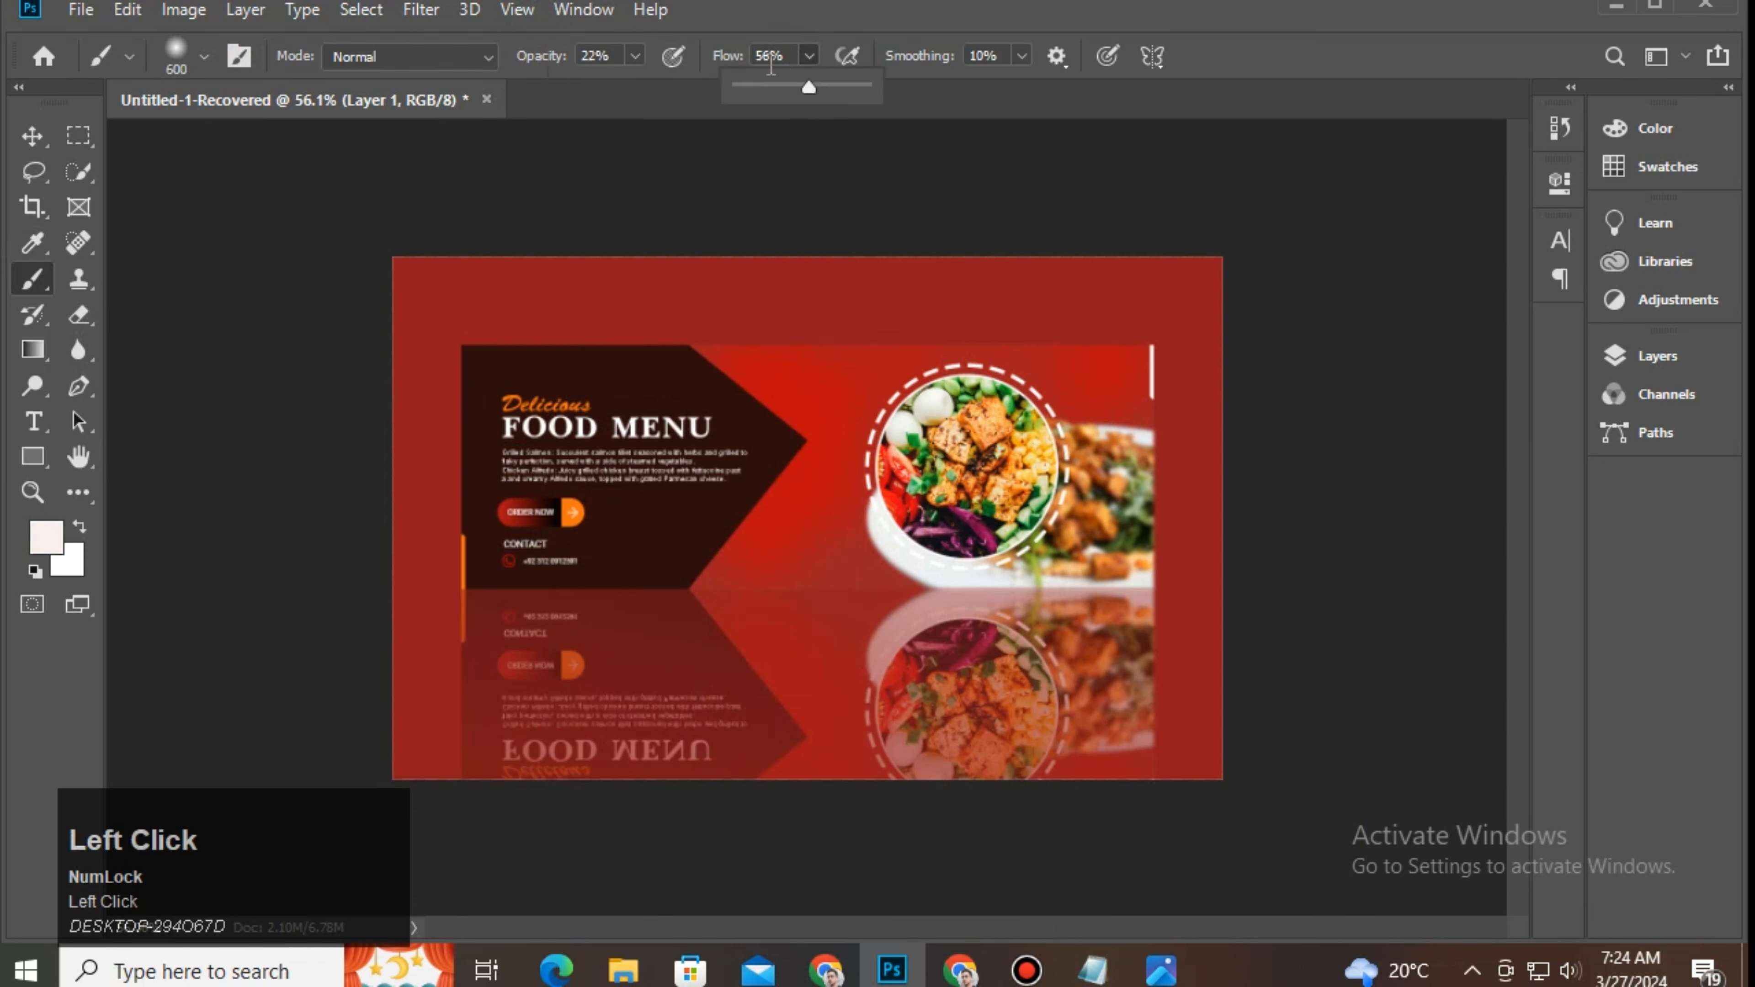
{"action": "key", "text": "bracketright"}
{"action": "key", "text": "bracketleft"}
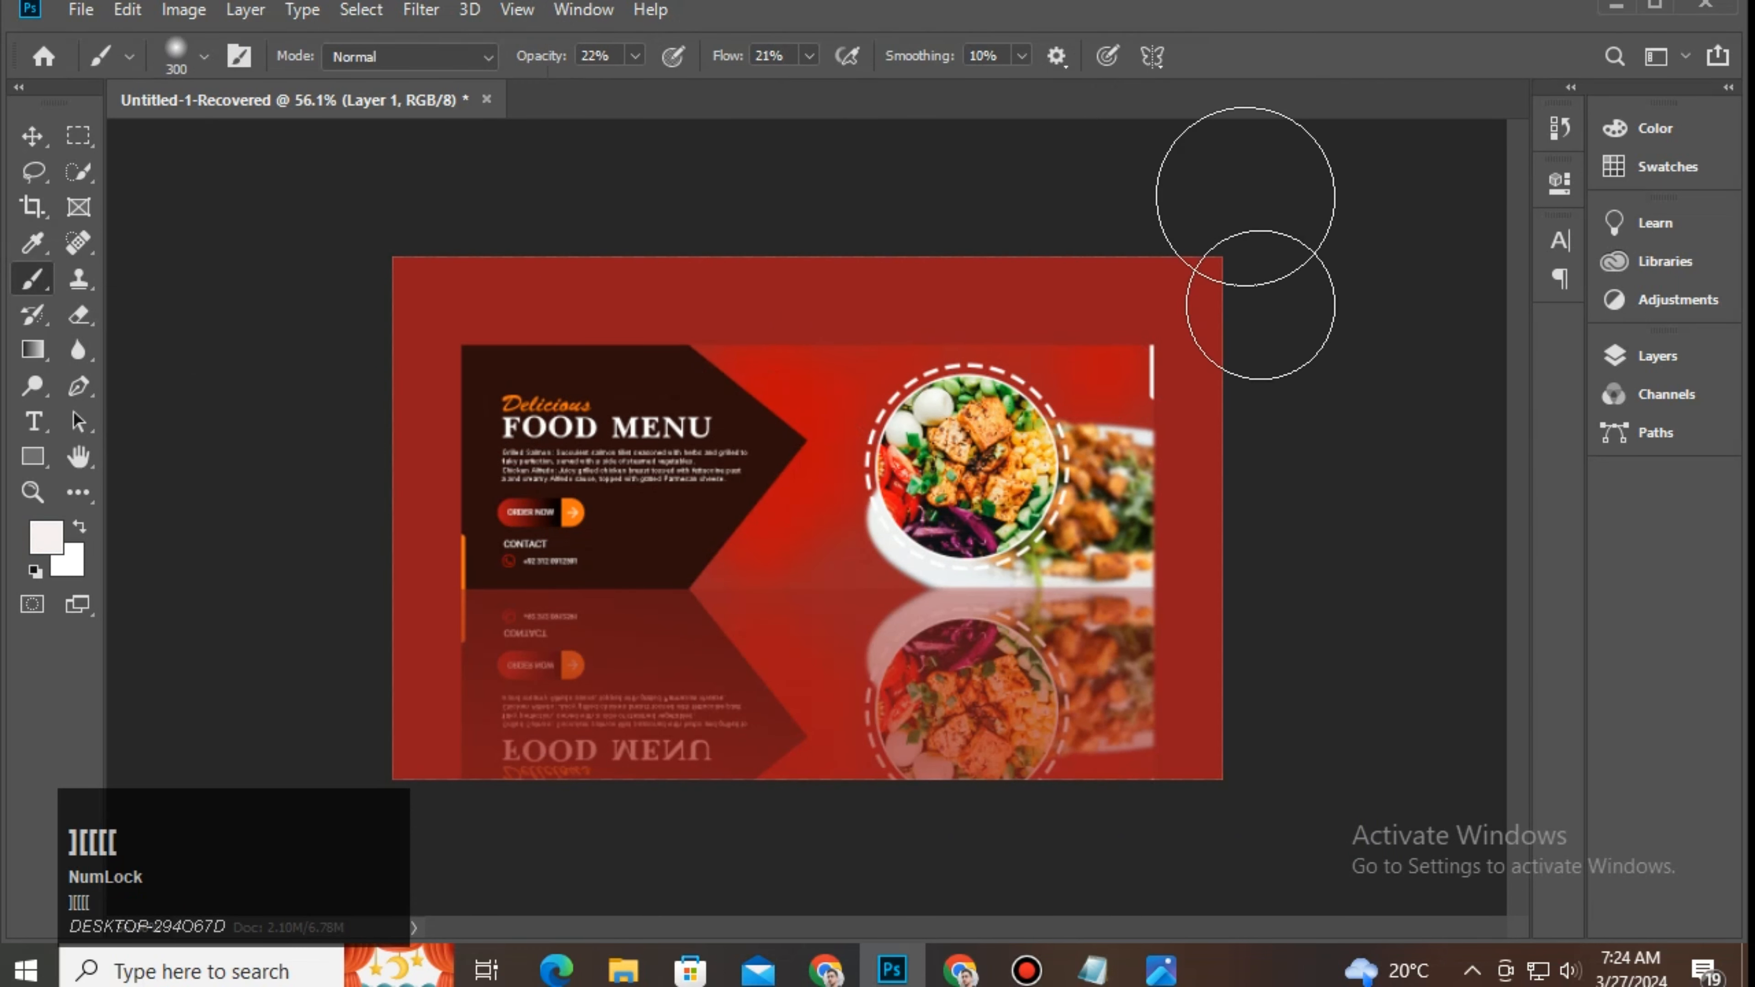
Step: Paint soft glow at the top-right, along the top edge and near the left edge
{"action": "left_click", "coordinate": [1179, 276]}
{"action": "key", "text": "bracketright"}
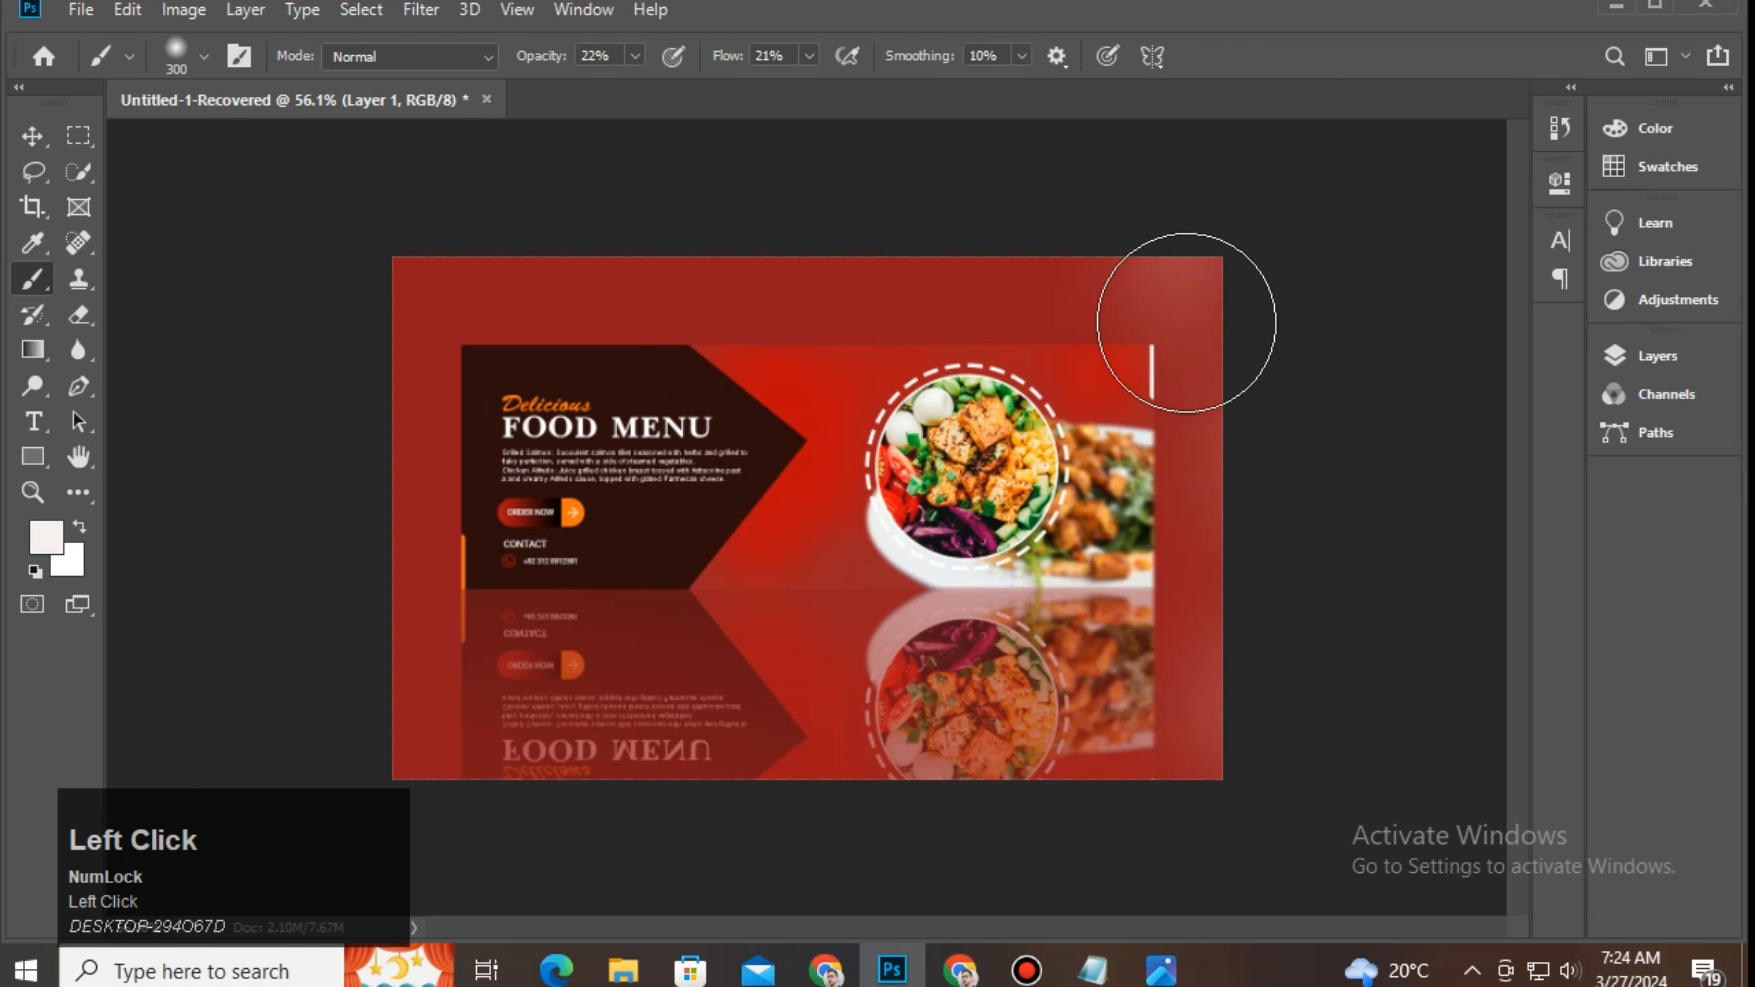
{"action": "mouse_move", "coordinate": [673, 290]}
{"action": "left_mouse_down"}
{"action": "mouse_move", "coordinate": [971, 286]}
{"action": "mouse_move", "coordinate": [558, 277]}
{"action": "left_mouse_up"}
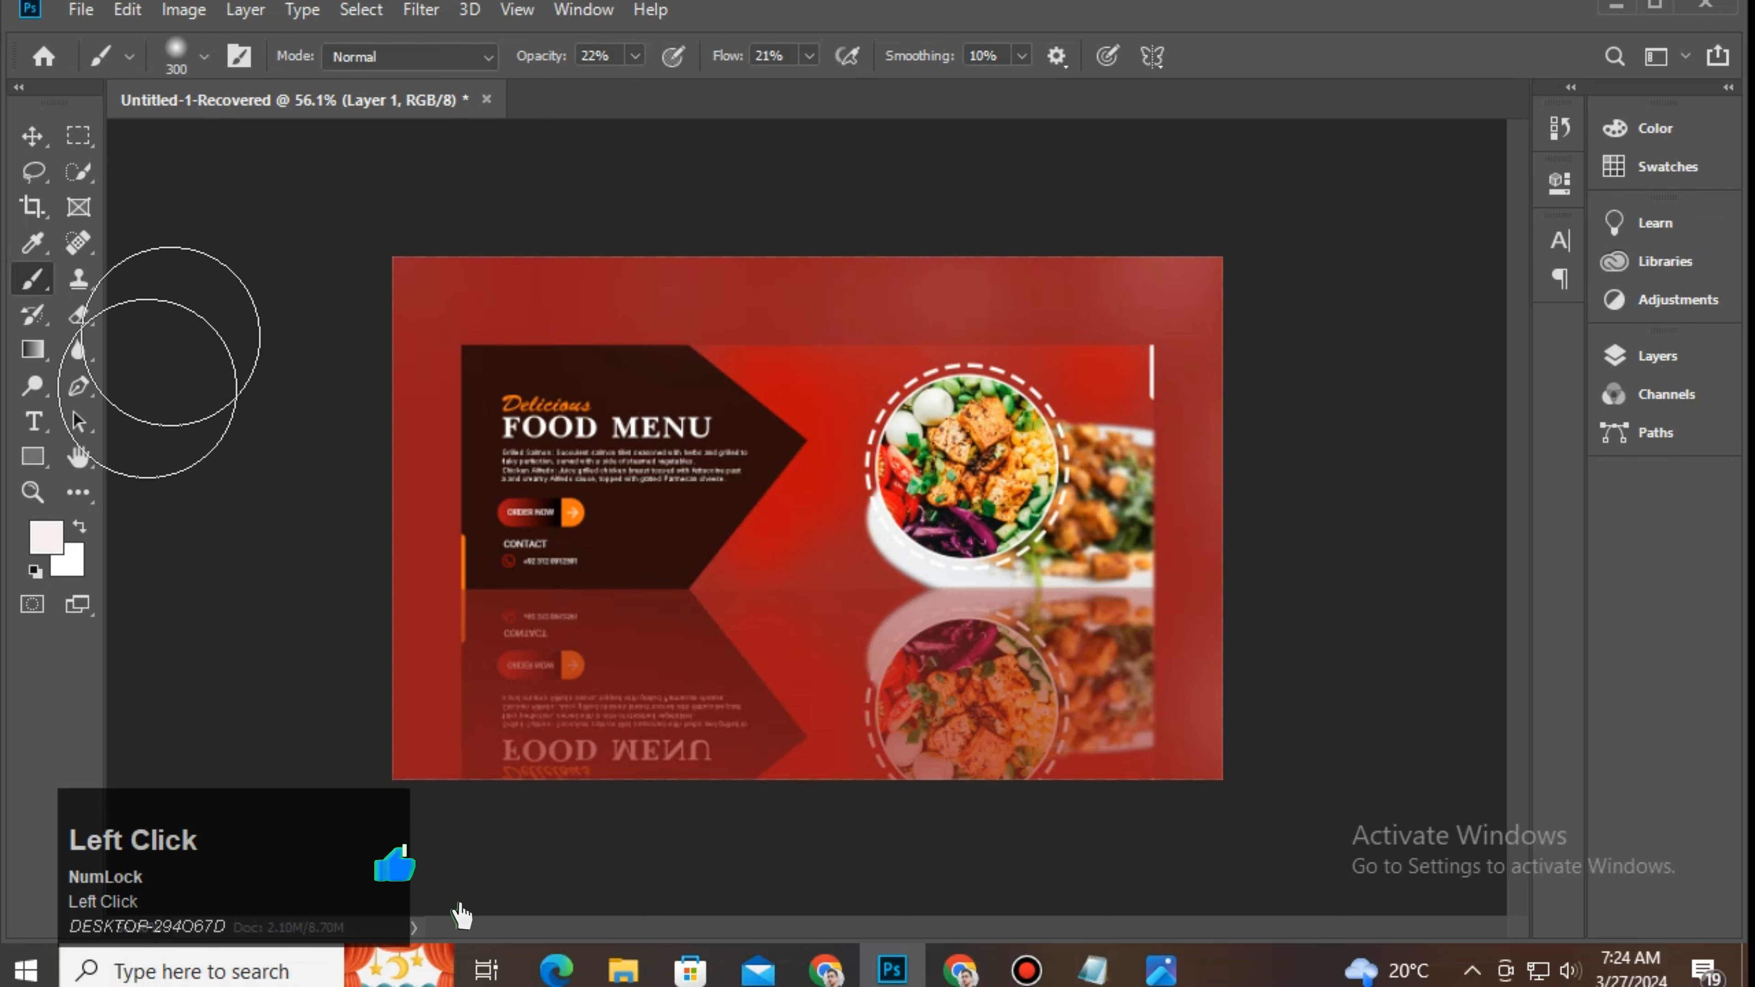
{"action": "key", "text": "]"}
{"action": "key", "text": "]"}
{"action": "left_click", "coordinate": [206, 533]}
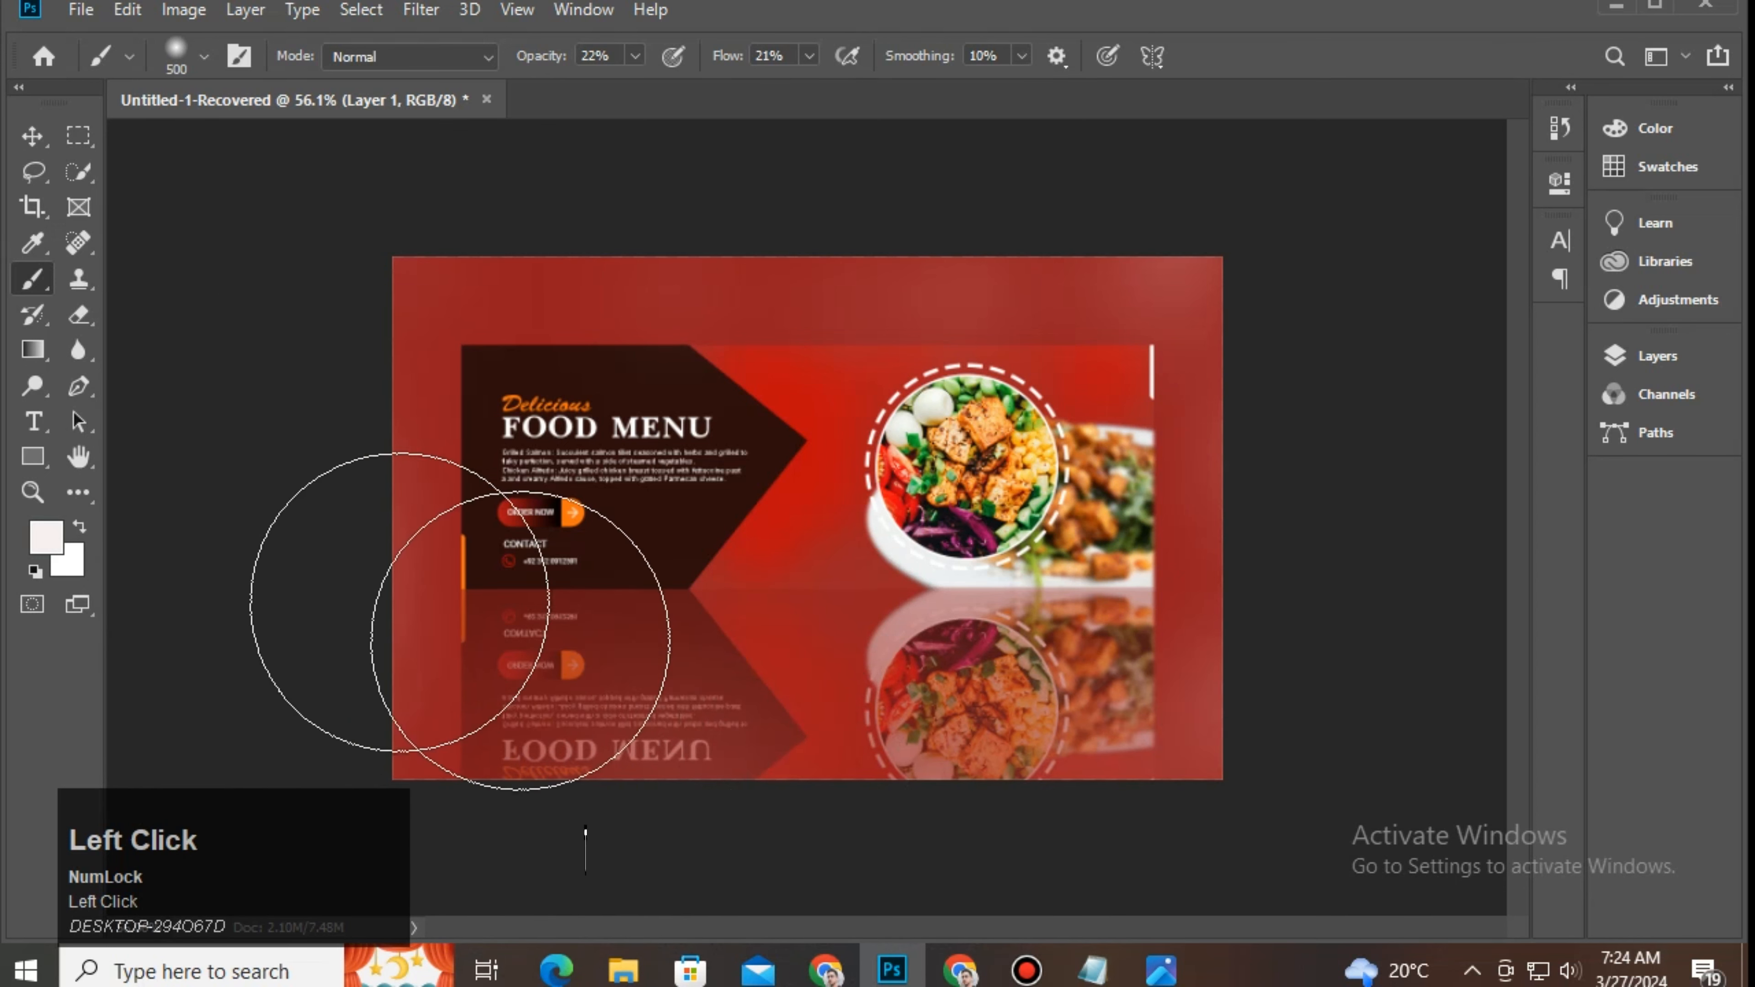
{"action": "left_click", "coordinate": [34, 143]}
{"action": "left_click_drag", "start_coordinate": [690, 451], "coordinate": [735, 425]}
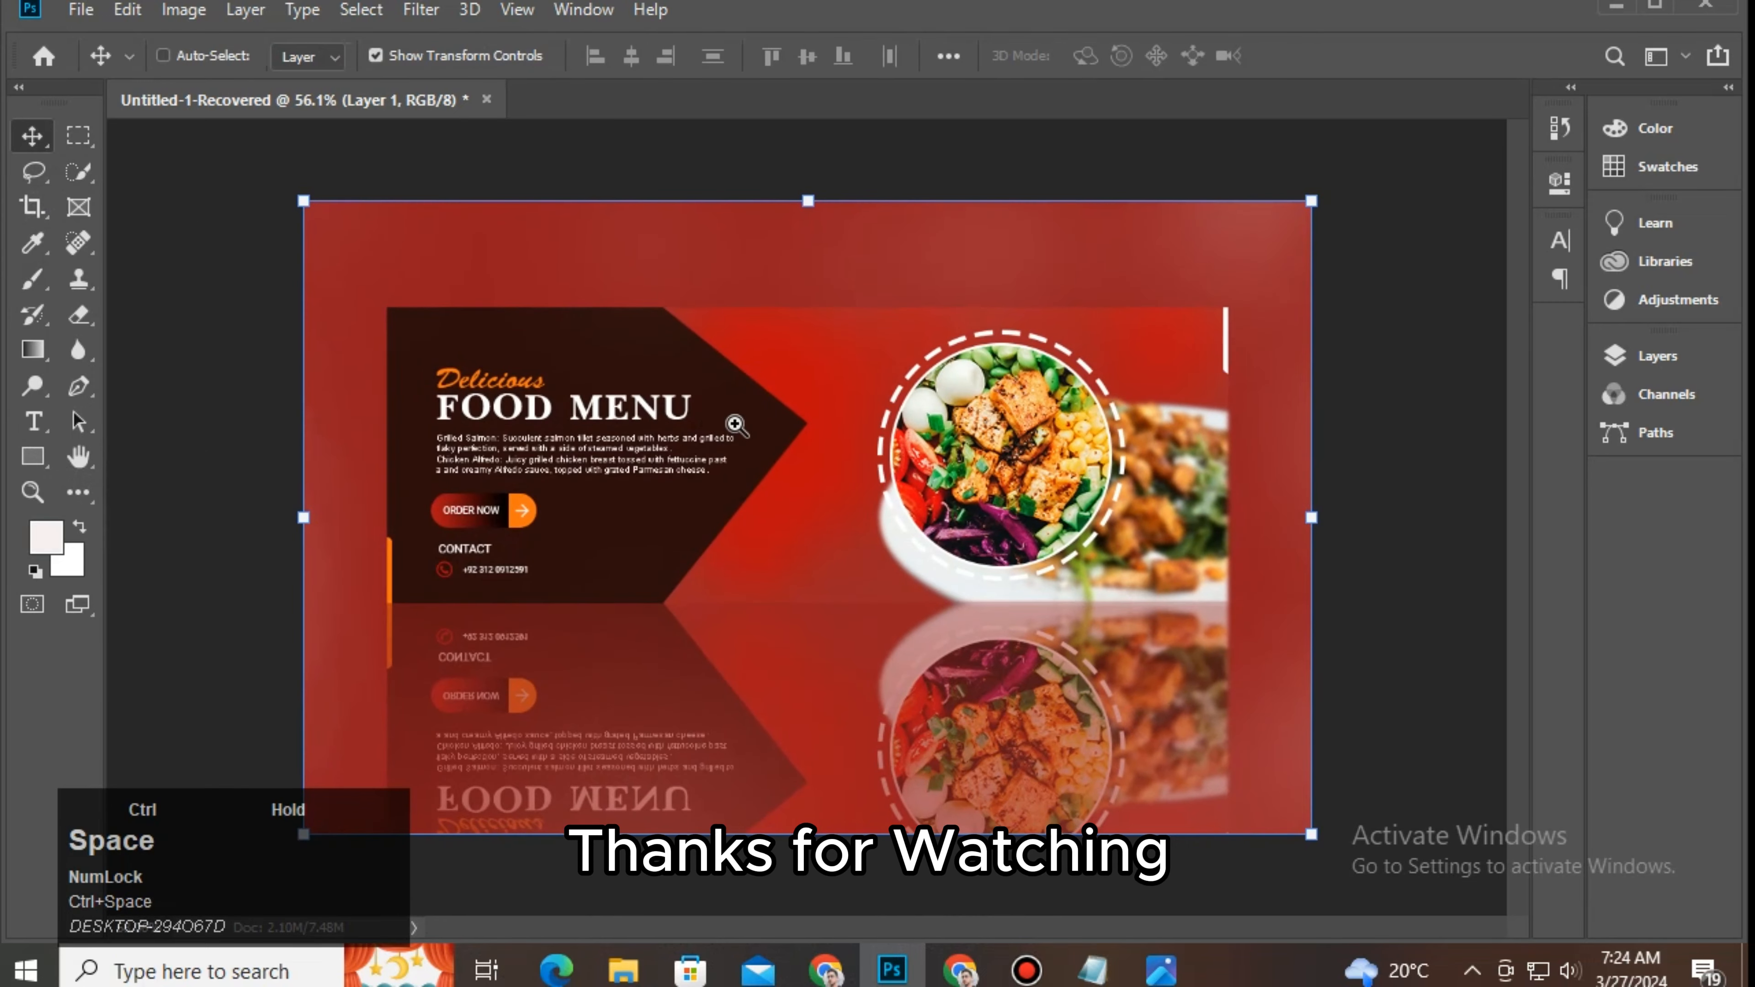